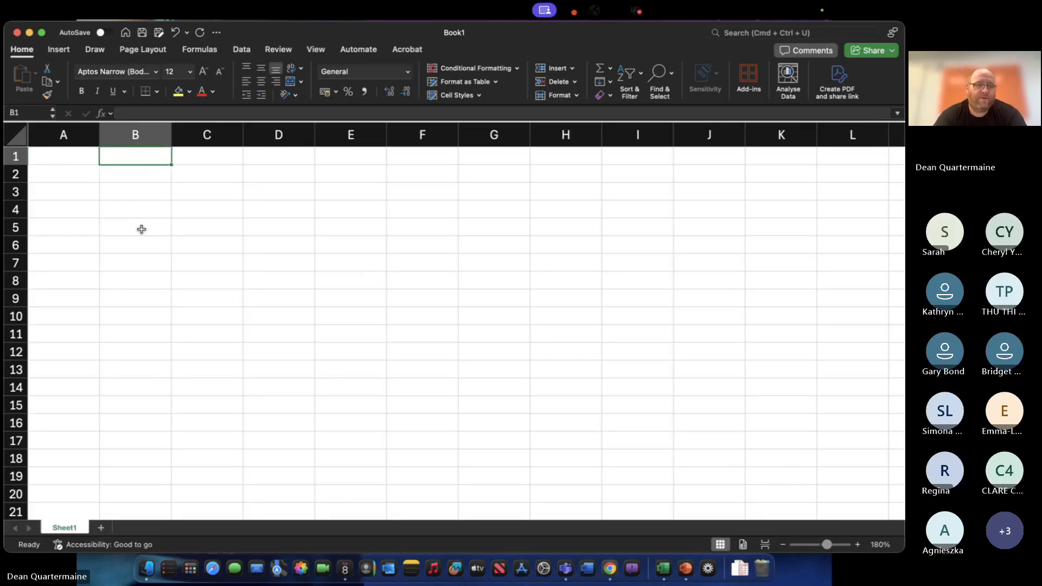
Enter the headers Account Code in A1 and Account Name in B1.
{"action": "key", "text": "Left"}
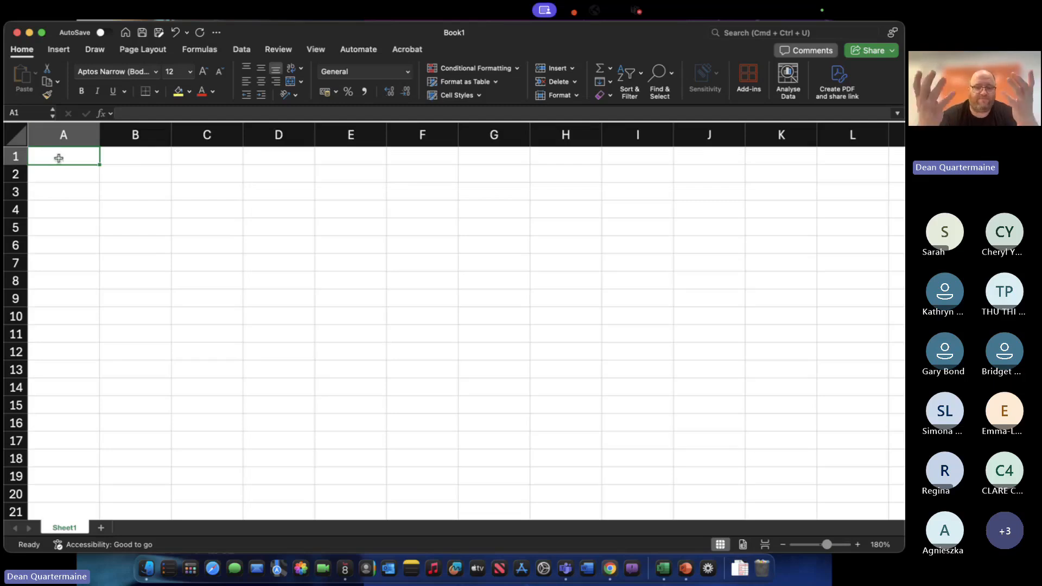
{"action": "type", "text": "Acoun"}
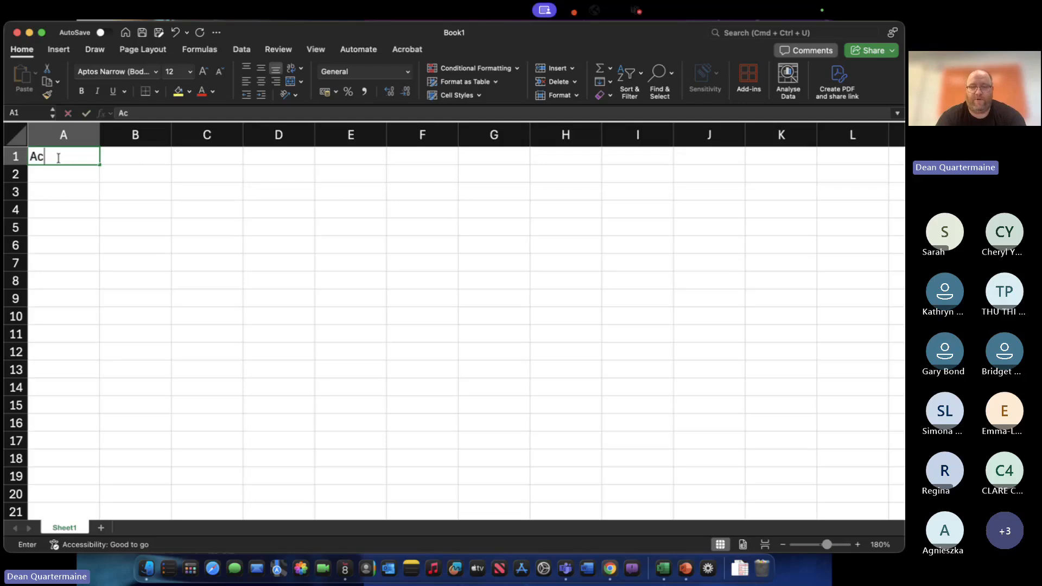
{"action": "key", "text": "BackSpace"}
{"action": "key", "text": "BackSpace"}
{"action": "key", "text": "BackSpace"}
{"action": "type", "text": "counts"}
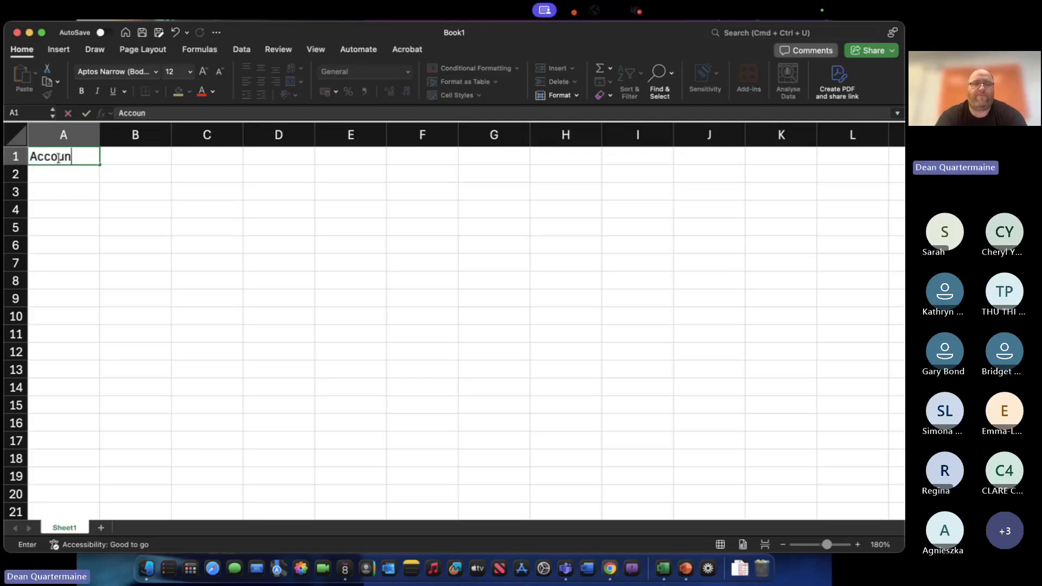
{"action": "key", "text": "BackSpace"}
{"action": "type", "text": "Code"}
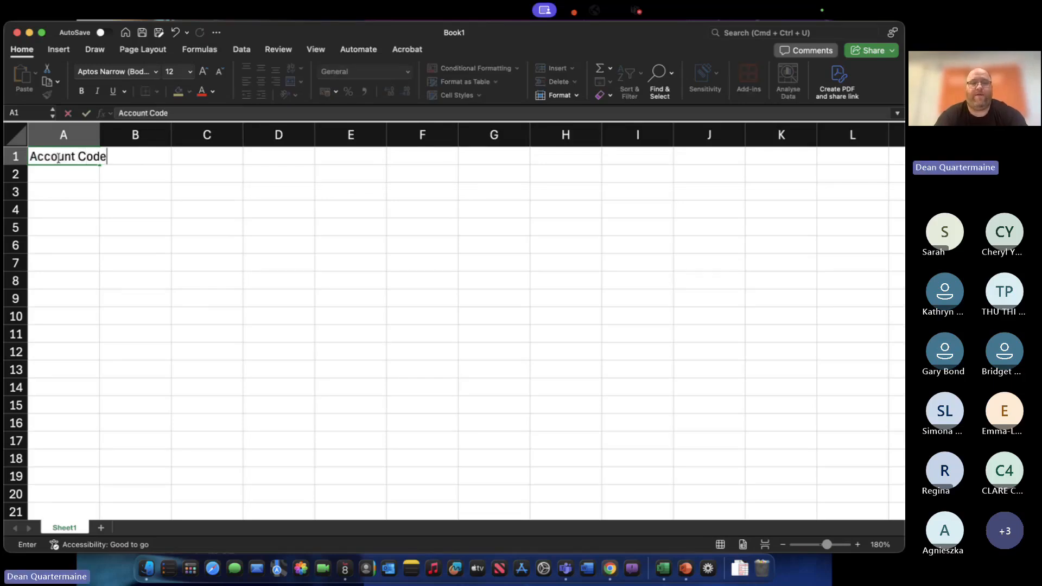
{"action": "key", "text": "Tab"}
{"action": "type", "text": "Account Name"}
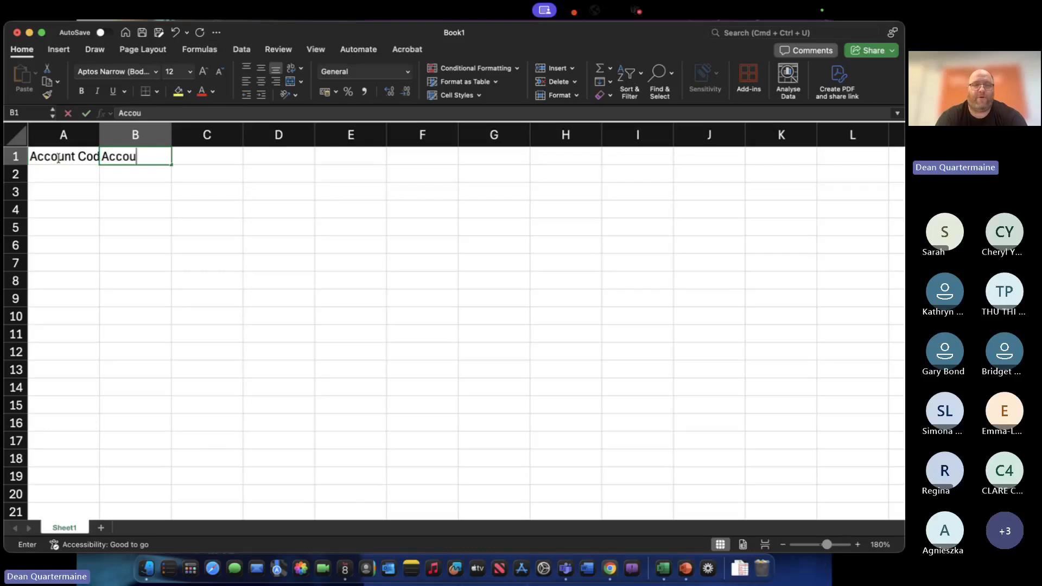
{"action": "key", "text": "Tab"}
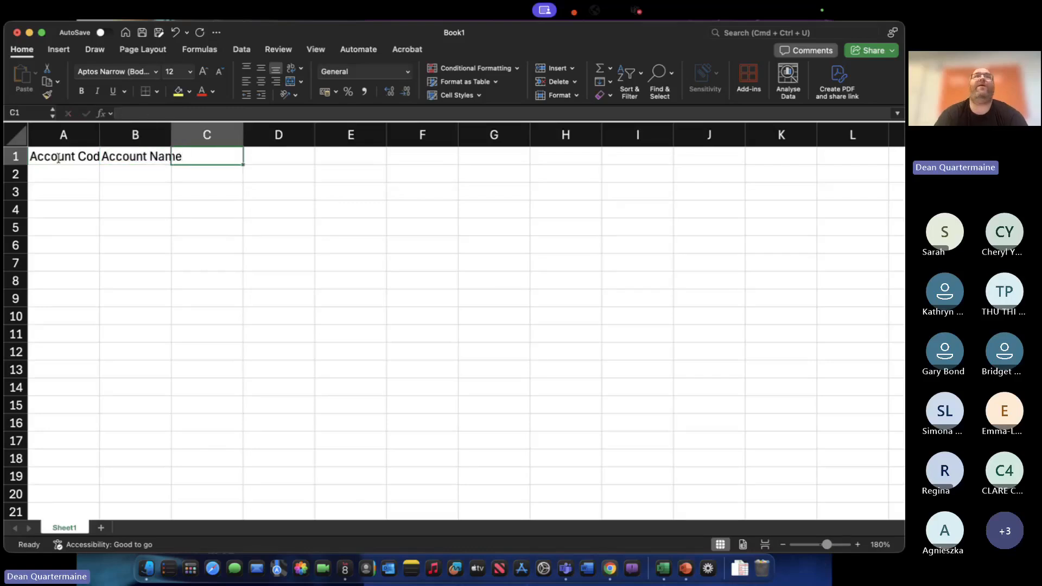
Add the headers Debit (£) in C1, Credit (£) in D1 and Balance Type in E1.
{"action": "type", "text": "Debit "}
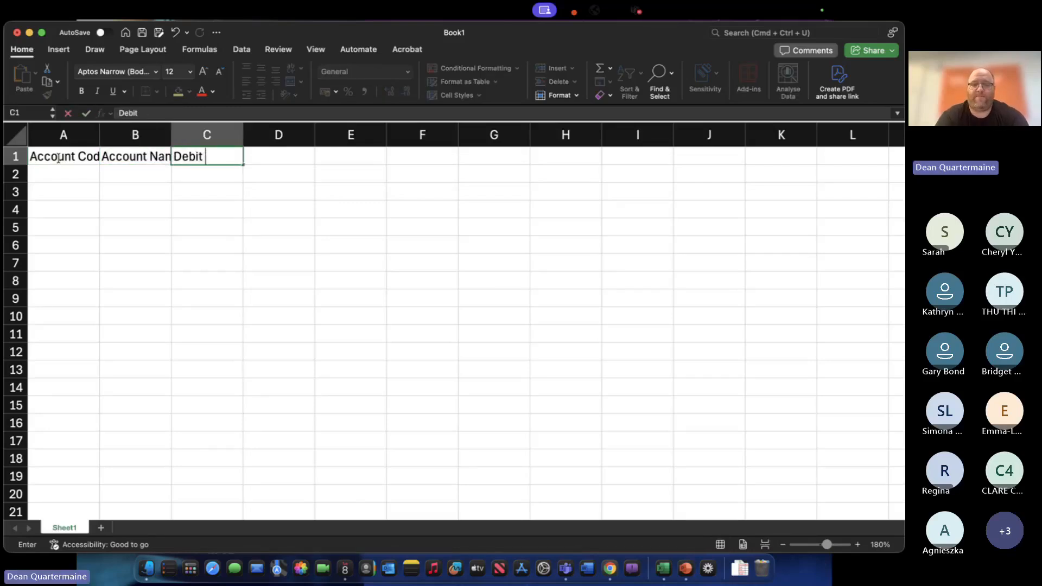
{"action": "type", "text": "(£)"}
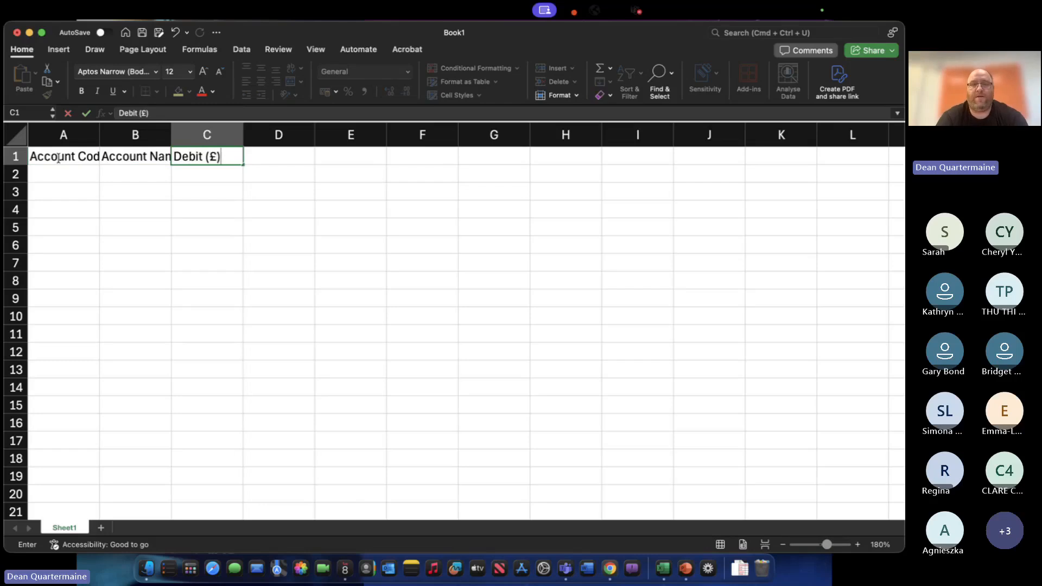
{"action": "key", "text": "Tab"}
{"action": "type", "text": "Credit ("}
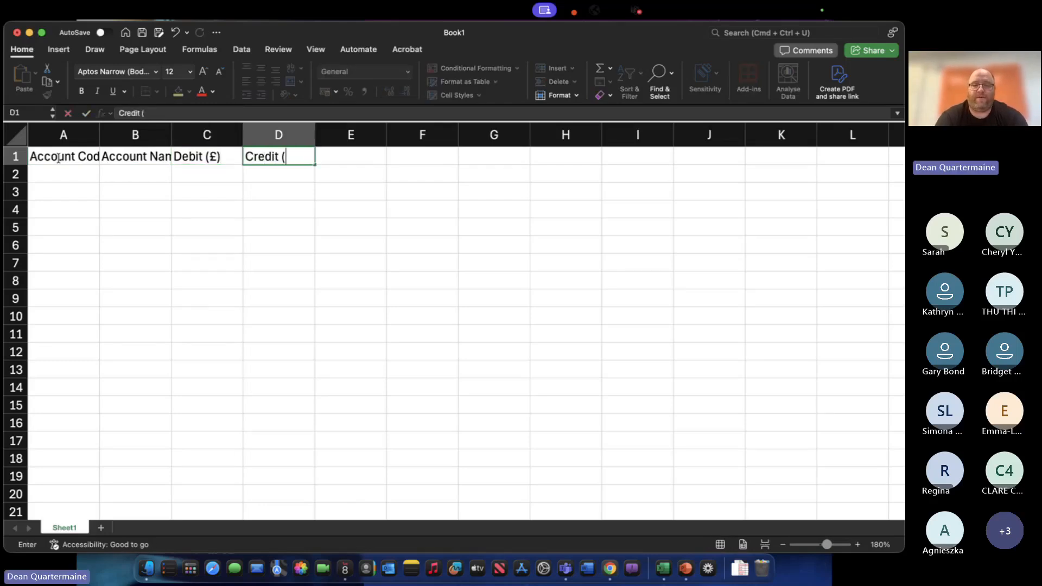
{"action": "type", "text": "£)"}
{"action": "key", "text": "Tab"}
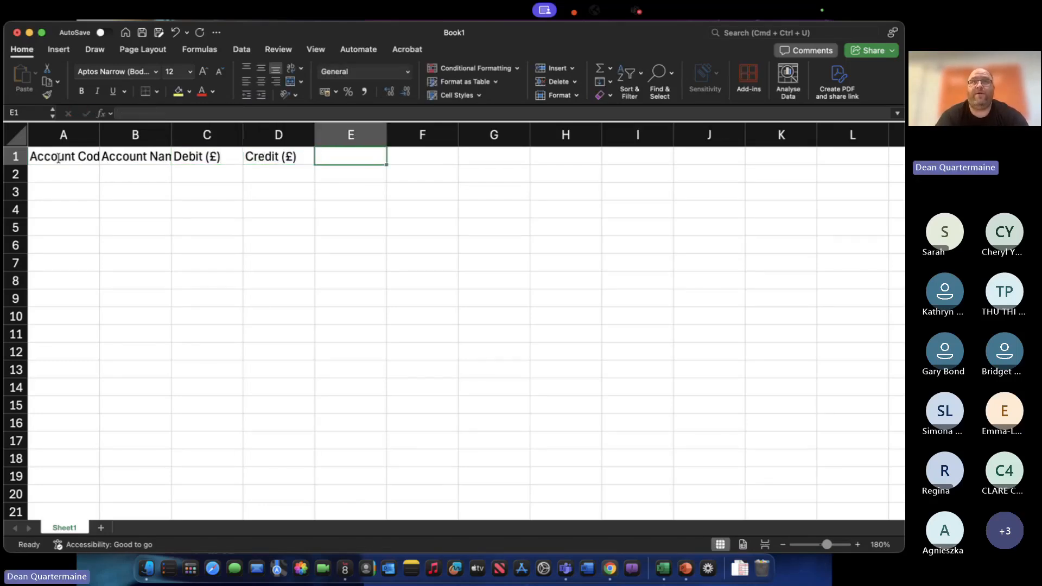
{"action": "type", "text": "Balance Tuy"}
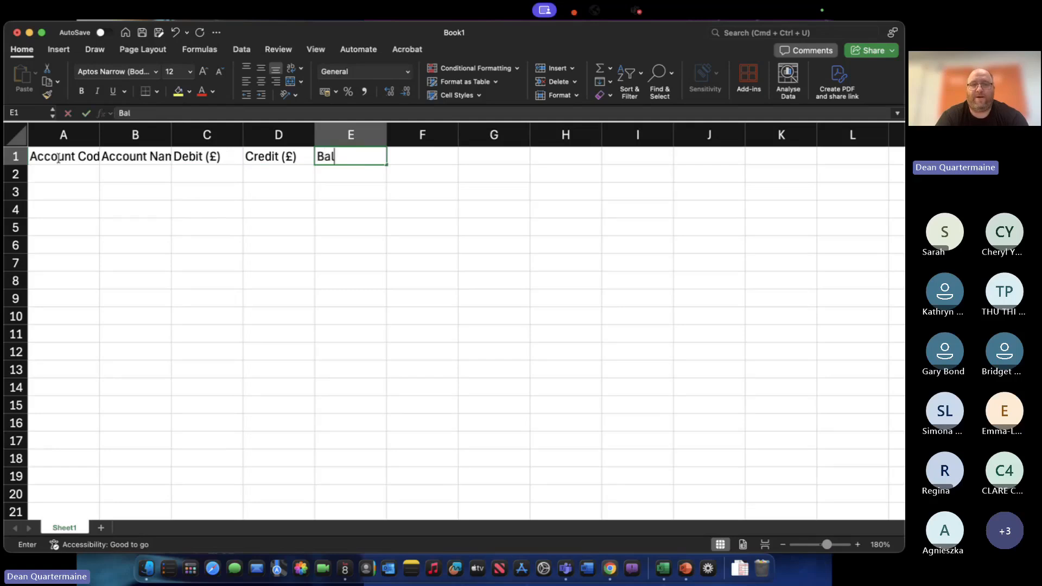
{"action": "key", "text": "BackSpace"}
{"action": "key", "text": "BackSpace"}
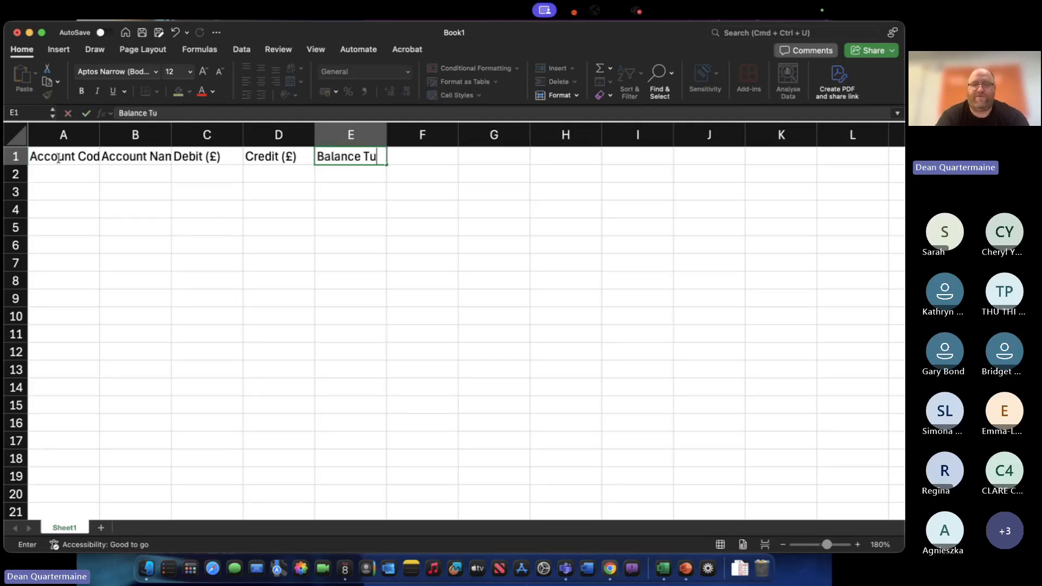
{"action": "type", "text": "ype"}
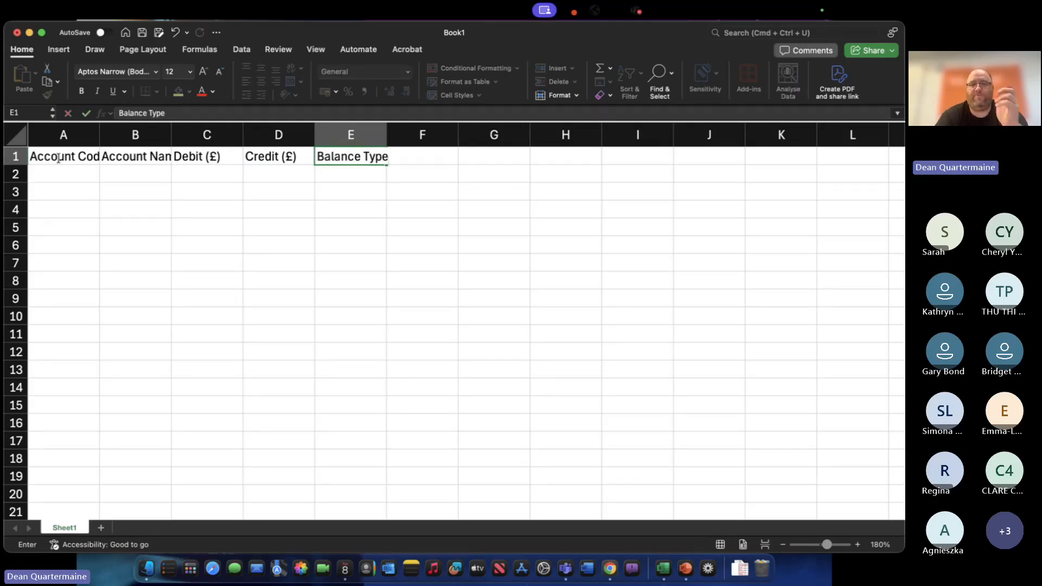
{"action": "key", "text": "Return"}
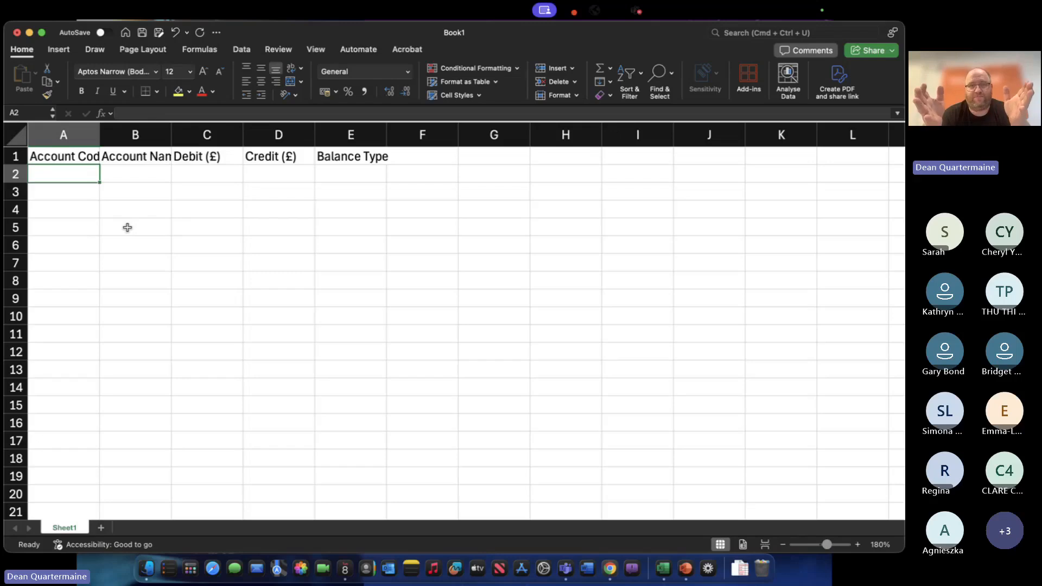
Autofit all column widths on the sheet so they match the header text.
{"action": "left_click", "coordinate": [21, 133]}
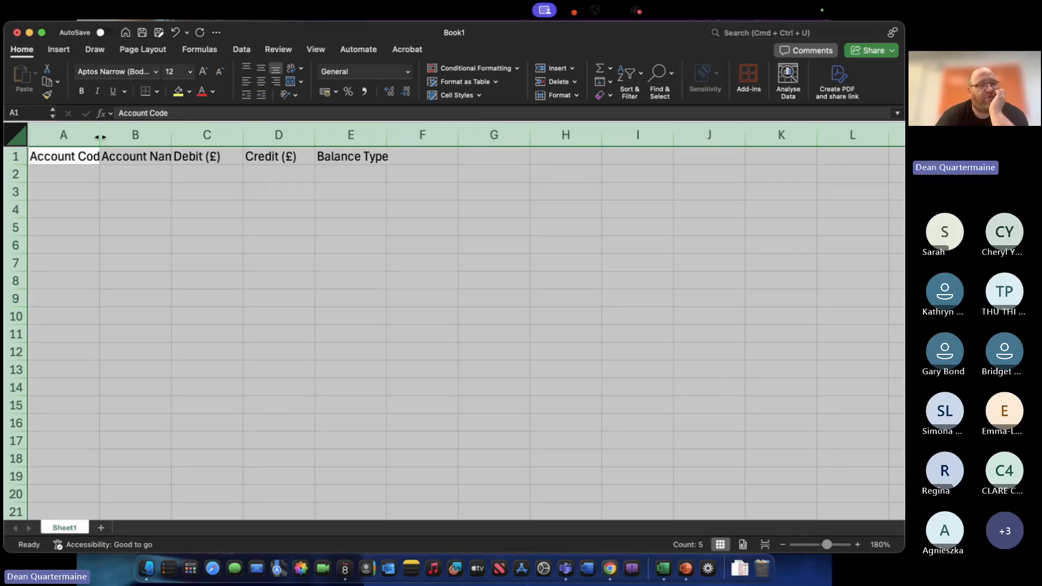
{"action": "left_click_drag", "start_coordinate": [100, 135], "coordinate": [110, 136]}
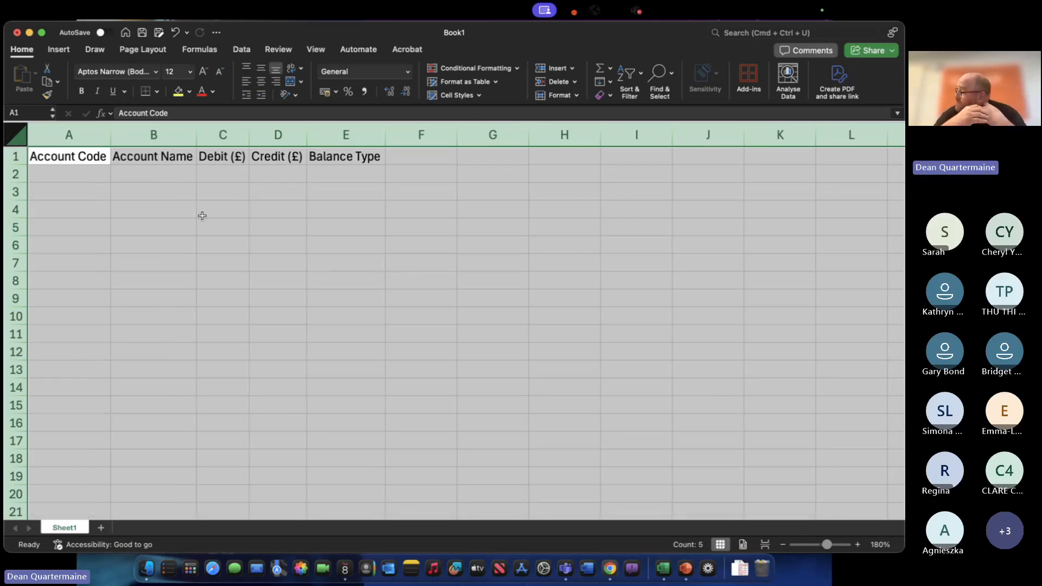
{"action": "left_click", "coordinate": [116, 215]}
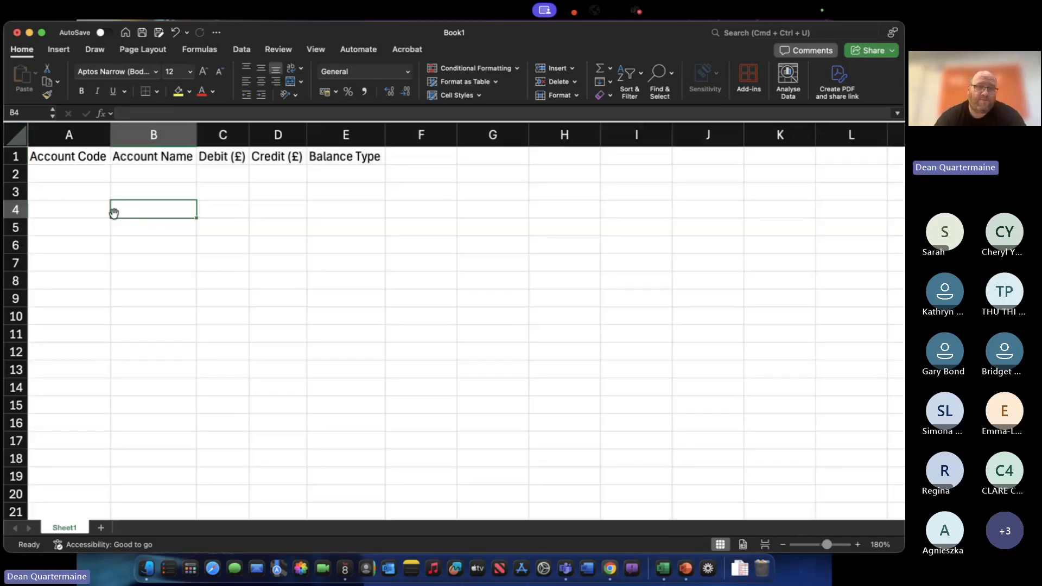
Make the header row A1:E1 bold.
{"action": "left_click", "coordinate": [74, 179]}
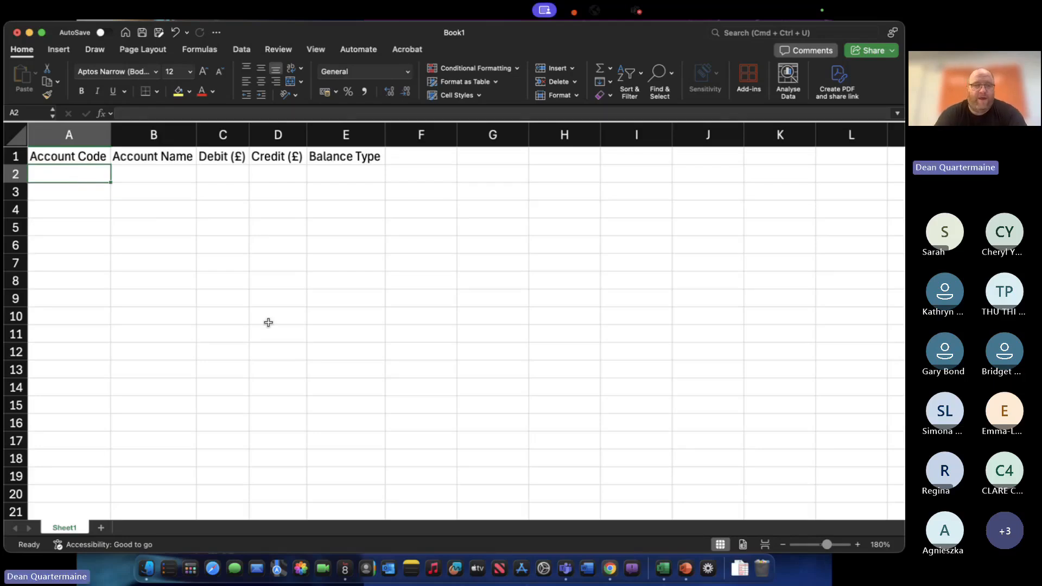
{"action": "key", "text": "Up"}
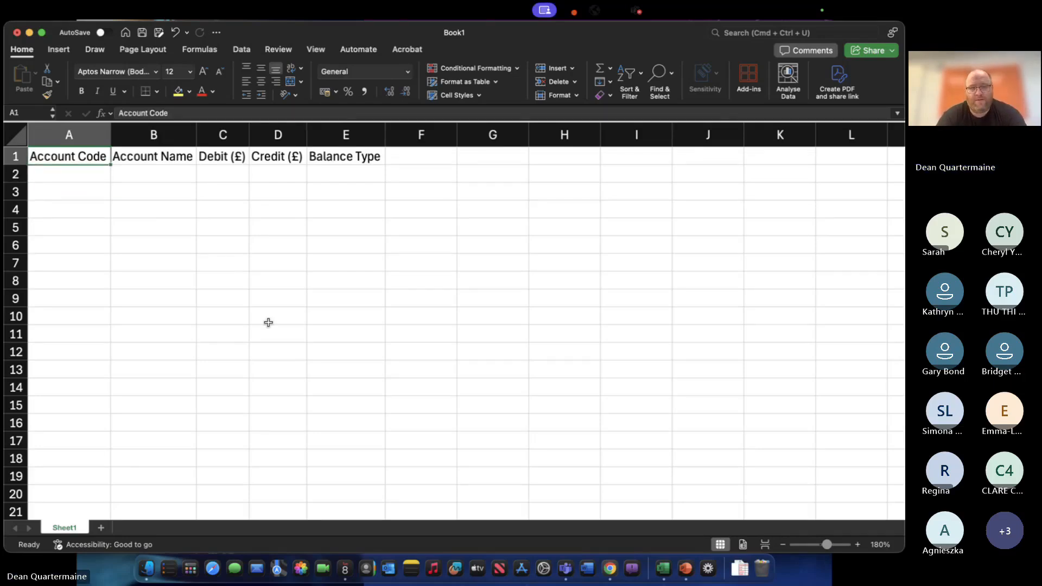
{"action": "key", "text": "shift+Right"}
{"action": "key", "text": "shift+Right"}
{"action": "key", "text": "shift+Right"}
{"action": "key", "text": "shift+Right"}
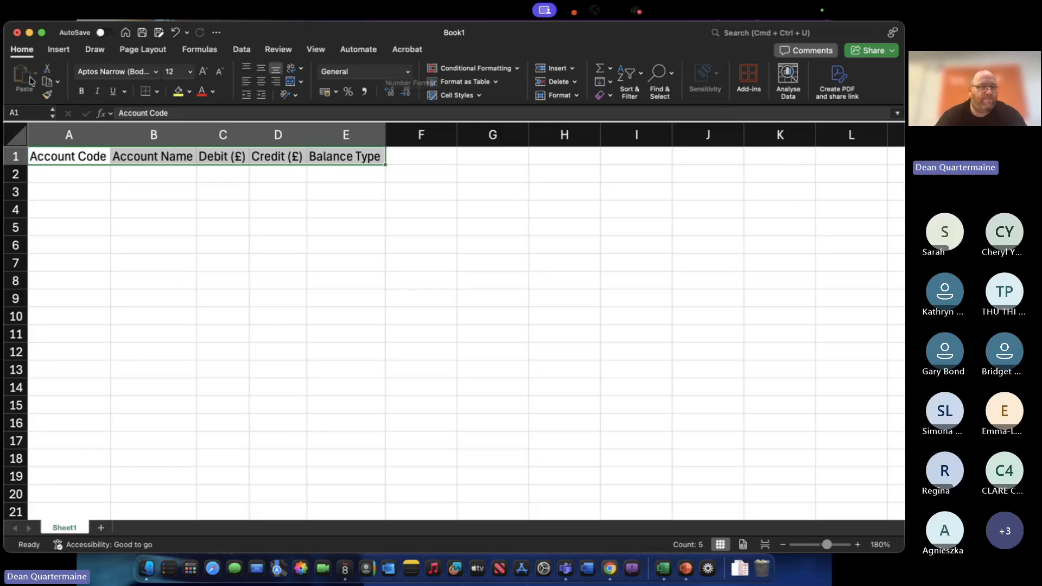
{"action": "left_click", "coordinate": [82, 93]}
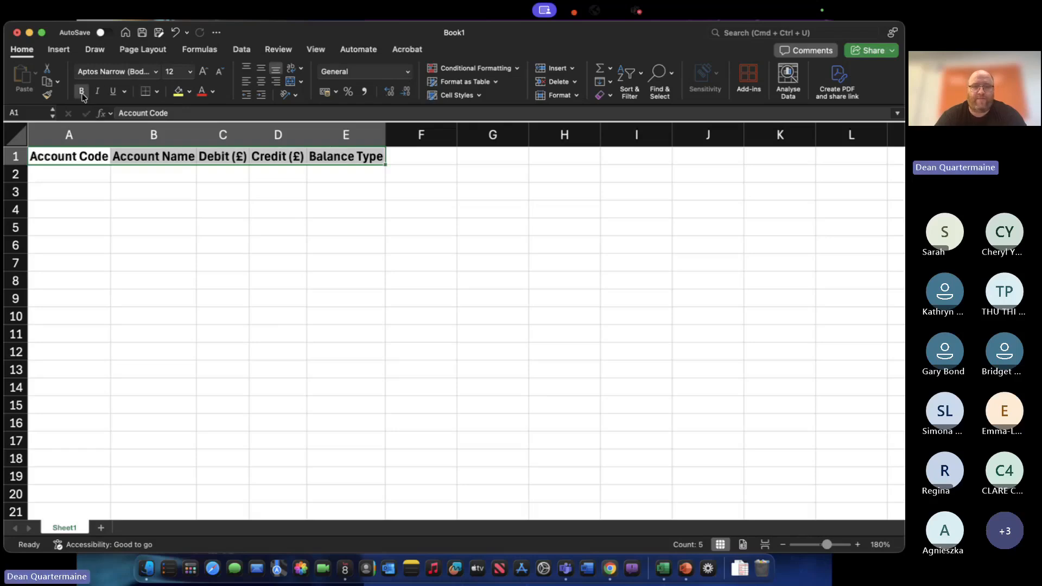
Enter the account codes 1000, 1100 and 1200 in cells A2 to A4.
{"action": "left_click", "coordinate": [104, 224]}
{"action": "left_click", "coordinate": [80, 168]}
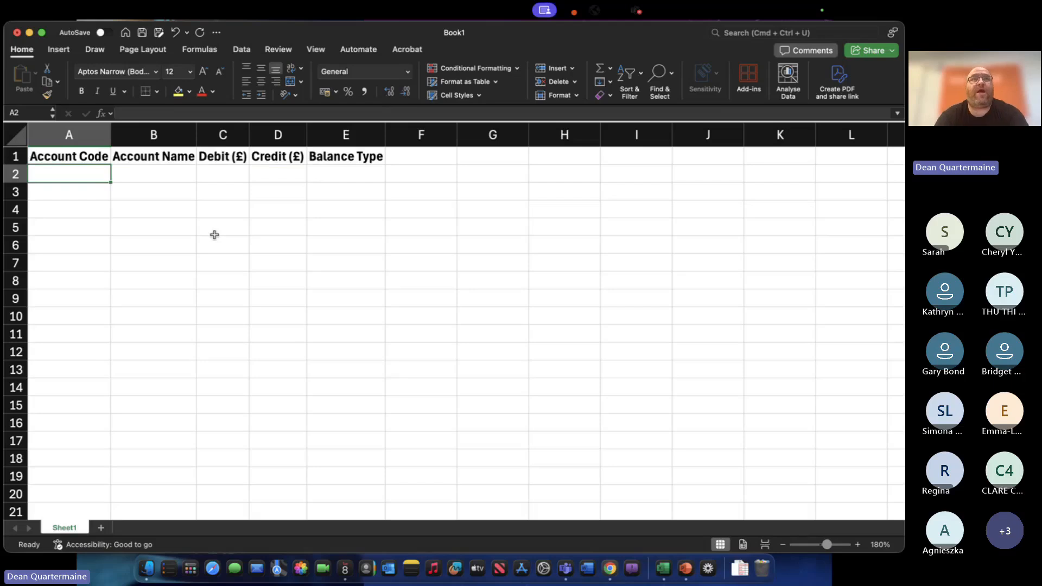
{"action": "type", "text": "1000"}
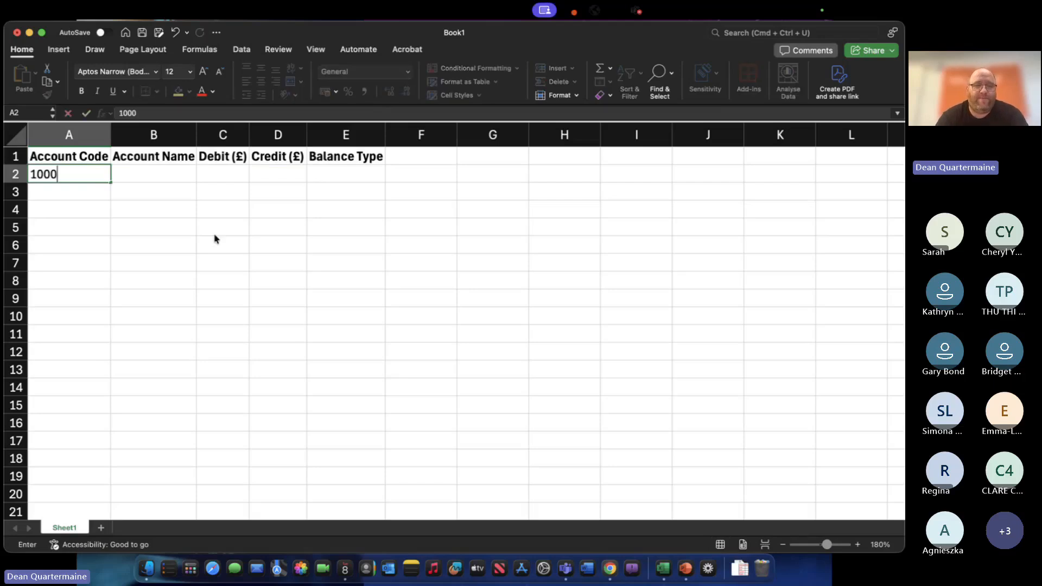
{"action": "key", "text": "Return"}
{"action": "type", "text": "2"}
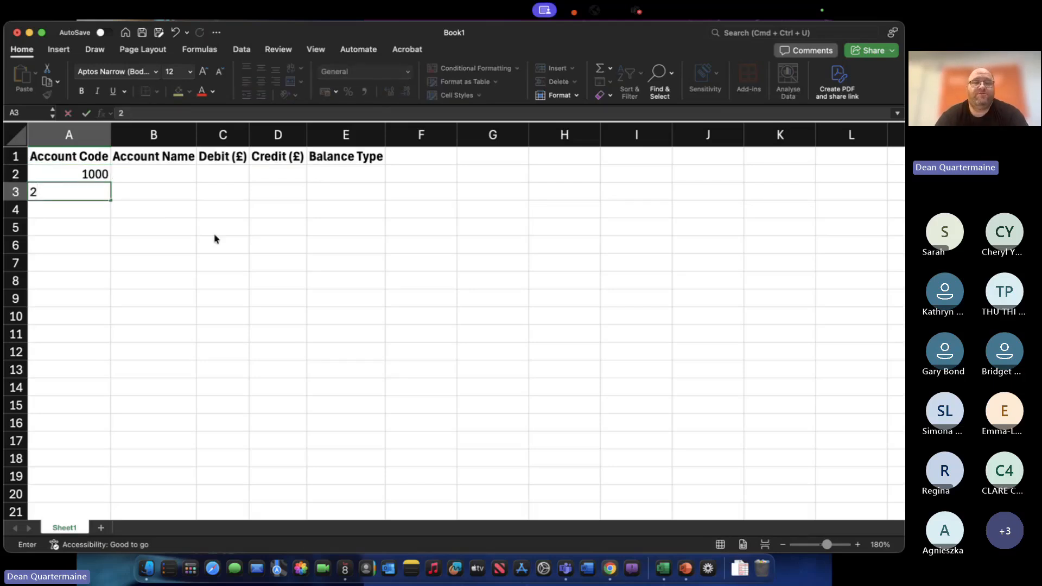
{"action": "key", "text": "BackSpace"}
{"action": "type", "text": "1100"}
{"action": "key", "text": "Return"}
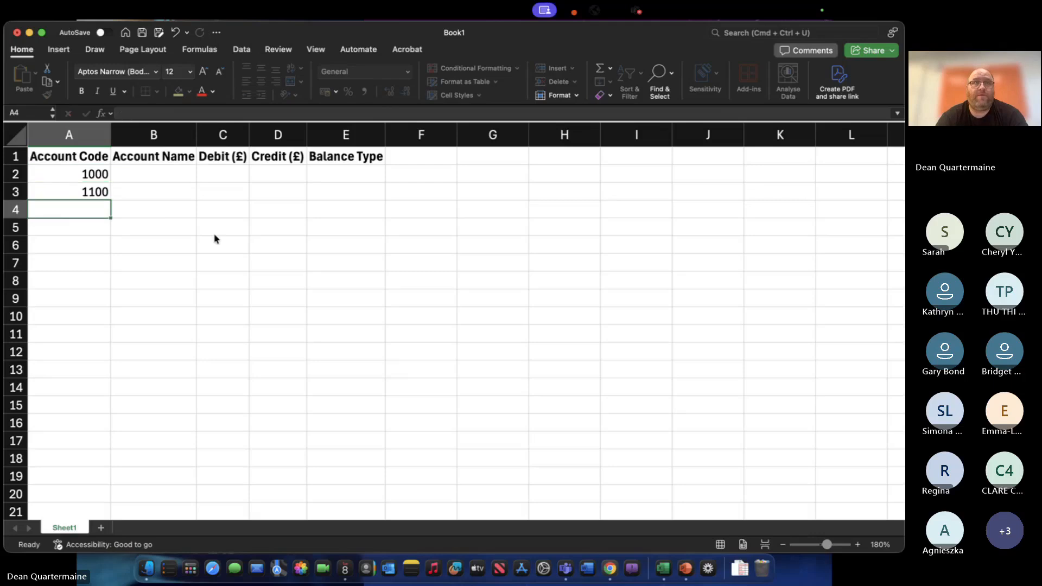
{"action": "type", "text": "1200"}
{"action": "key", "text": "Return"}
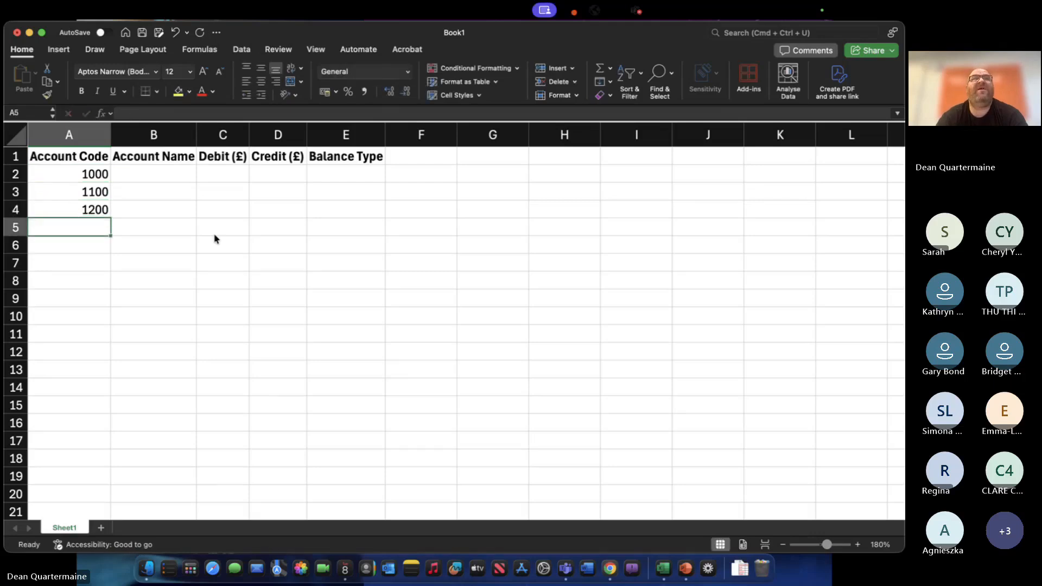
Continue the account codes in cells A5 to A8 with 1300, 1400, 2000 and 3000.
{"action": "type", "text": "1300"}
{"action": "key", "text": "Return"}
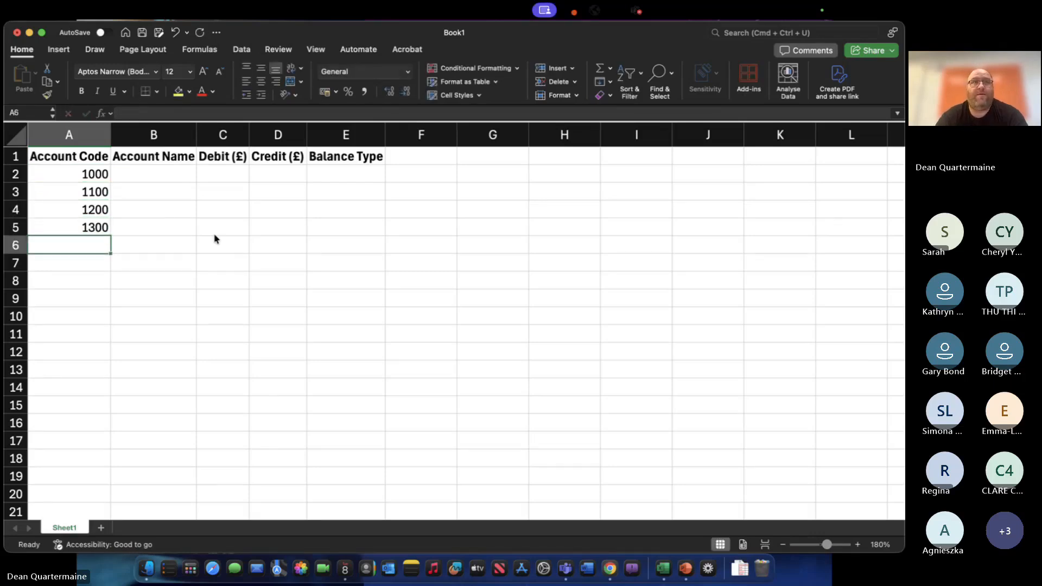
{"action": "type", "text": "1400"}
{"action": "key", "text": "Return"}
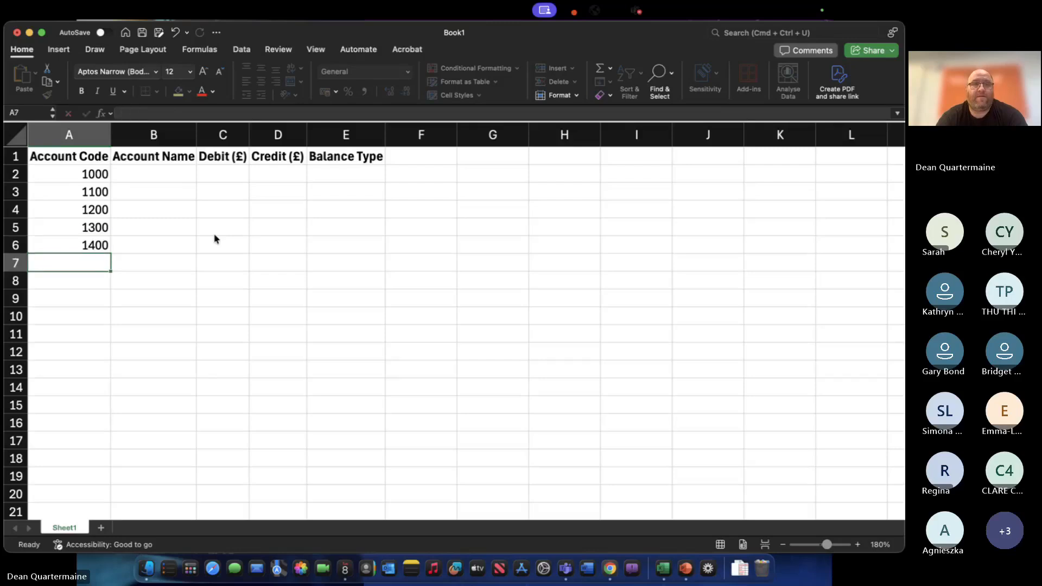
{"action": "type", "text": "2000"}
{"action": "key", "text": "Return"}
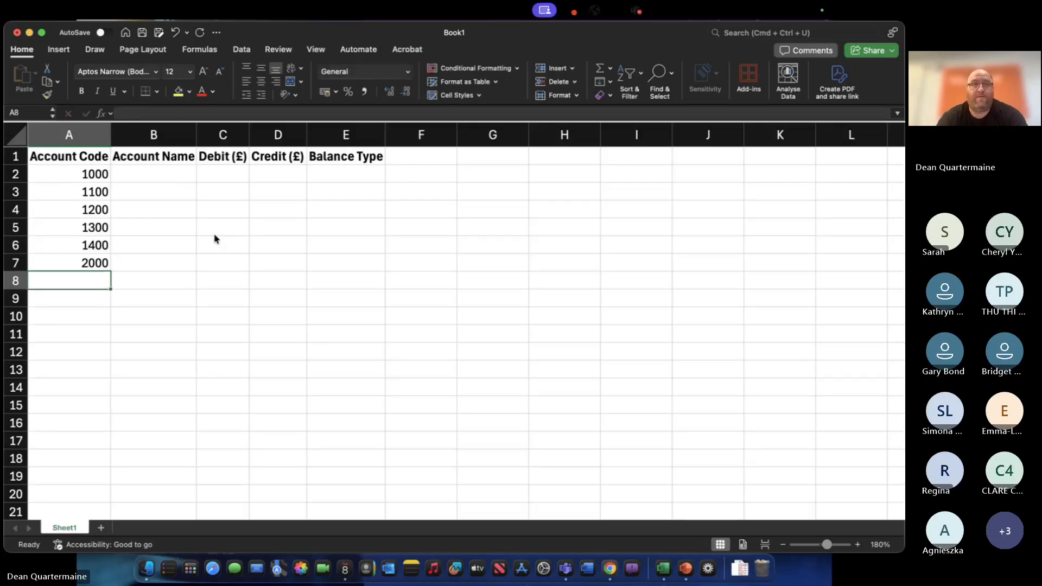
{"action": "type", "text": "3000"}
{"action": "key", "text": "Return"}
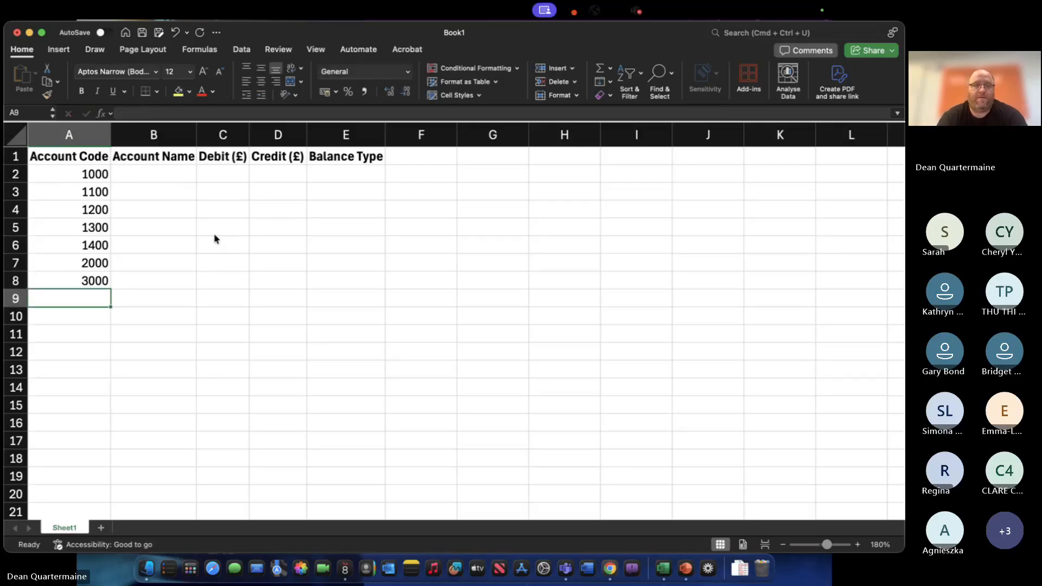
Enter Sales Revenue in B2 as the account name for code 1000.
{"action": "key", "text": "shift+Up"}
{"action": "key", "text": "Right"}
{"action": "key", "text": "Right"}
{"action": "key", "text": "Up"}
{"action": "key", "text": "Up"}
{"action": "key", "text": "Up"}
{"action": "key", "text": "Up"}
{"action": "key", "text": "Up"}
{"action": "key", "text": "Up"}
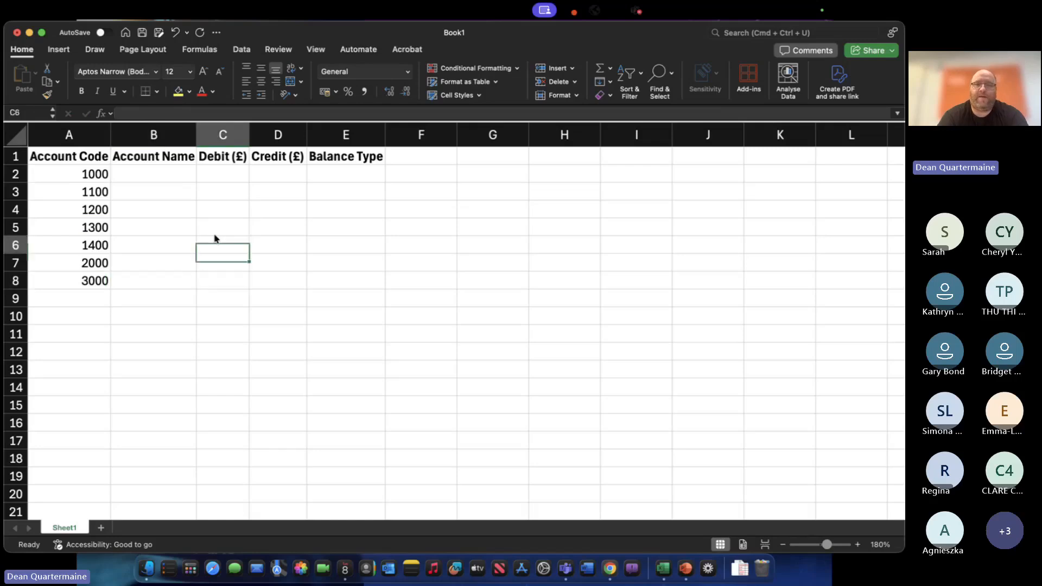
{"action": "key", "text": "Left"}
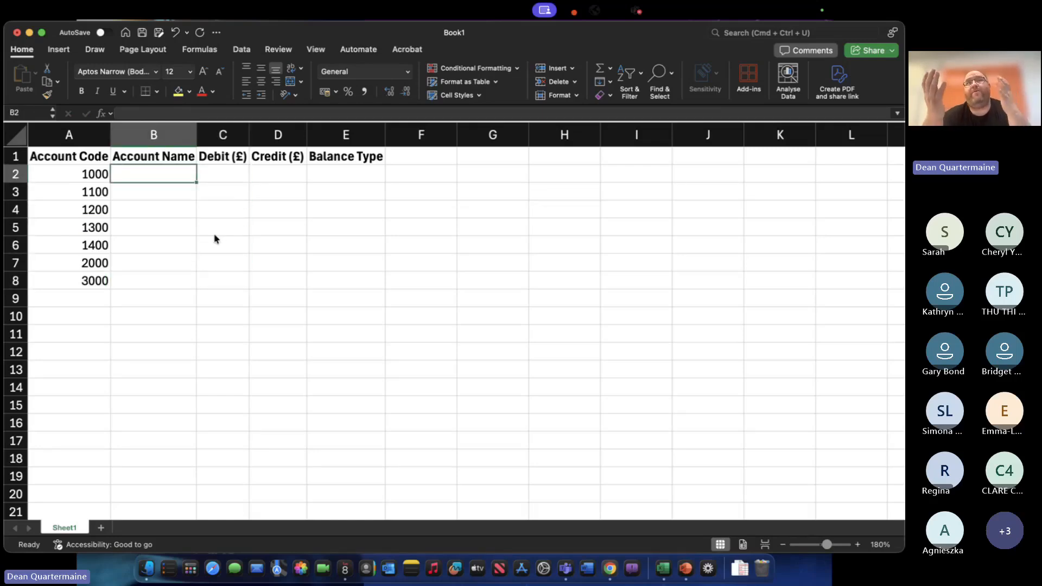
{"action": "type", "text": "Sales "}
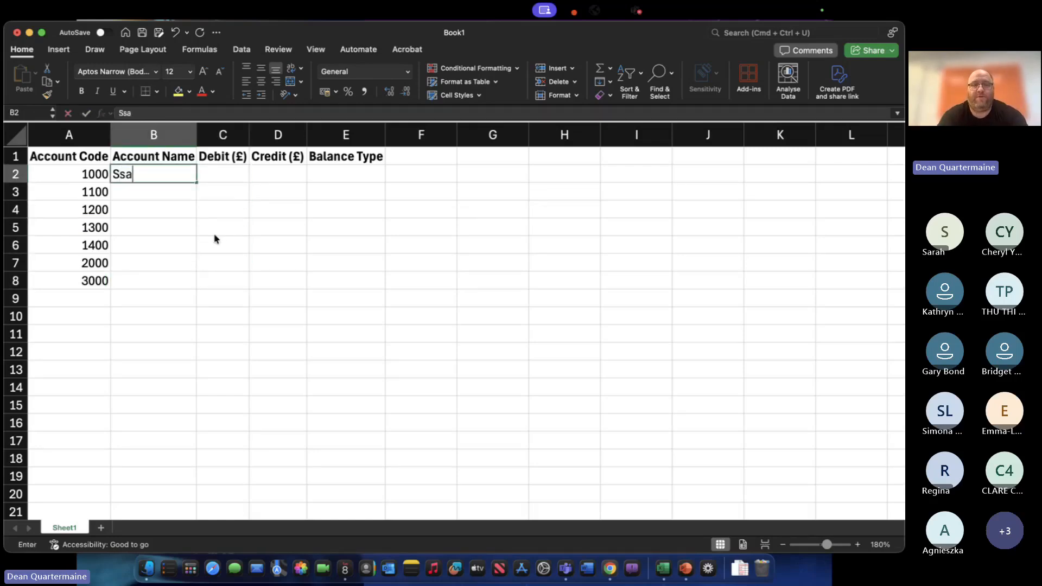
{"action": "type", "text": "Revenue"}
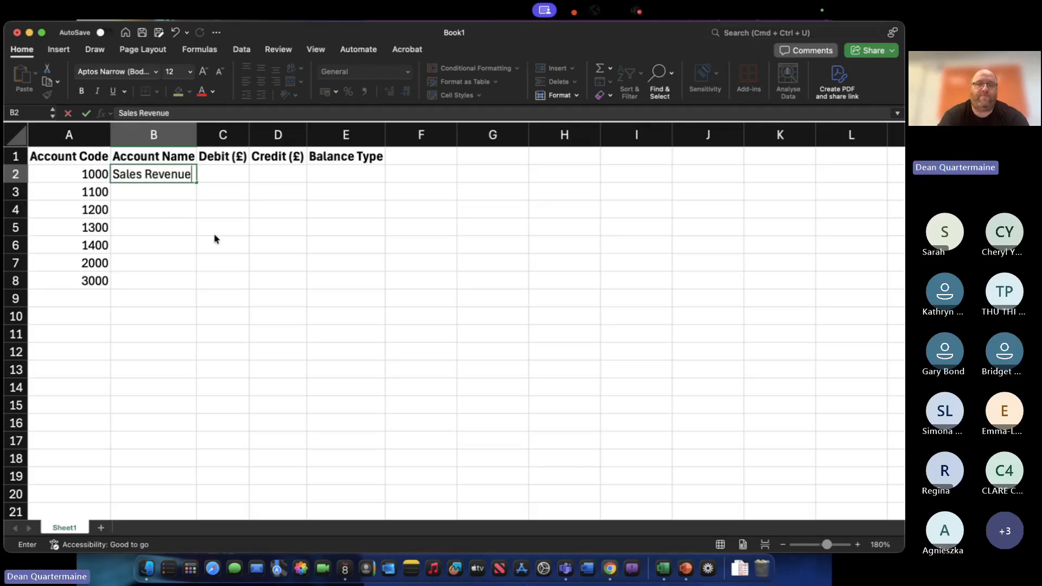
{"action": "key", "text": "Return"}
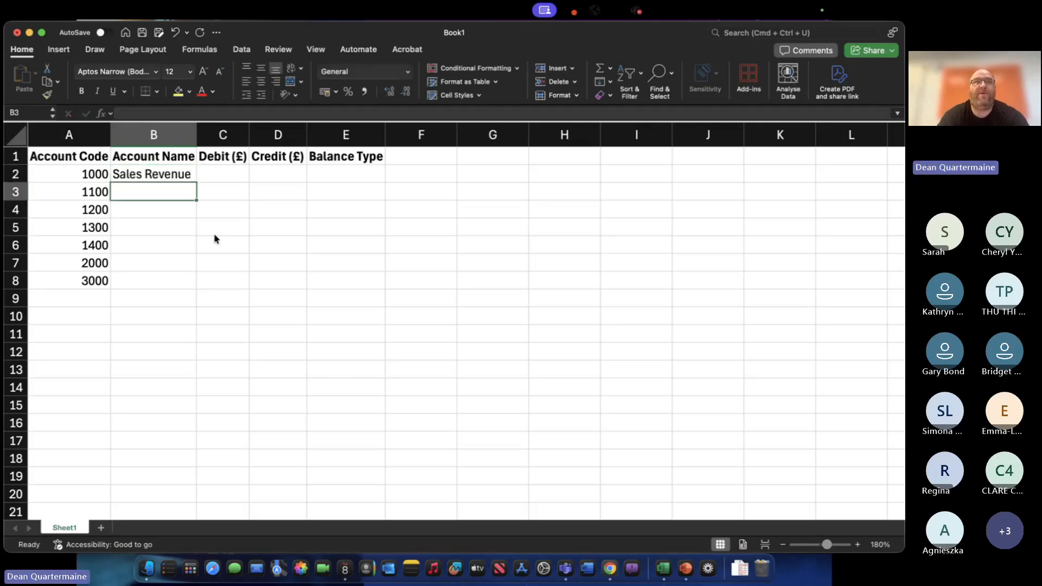
Enter the account names Purchases in B3 and Rent Expenses in B4.
{"action": "type", "text": "Purch"}
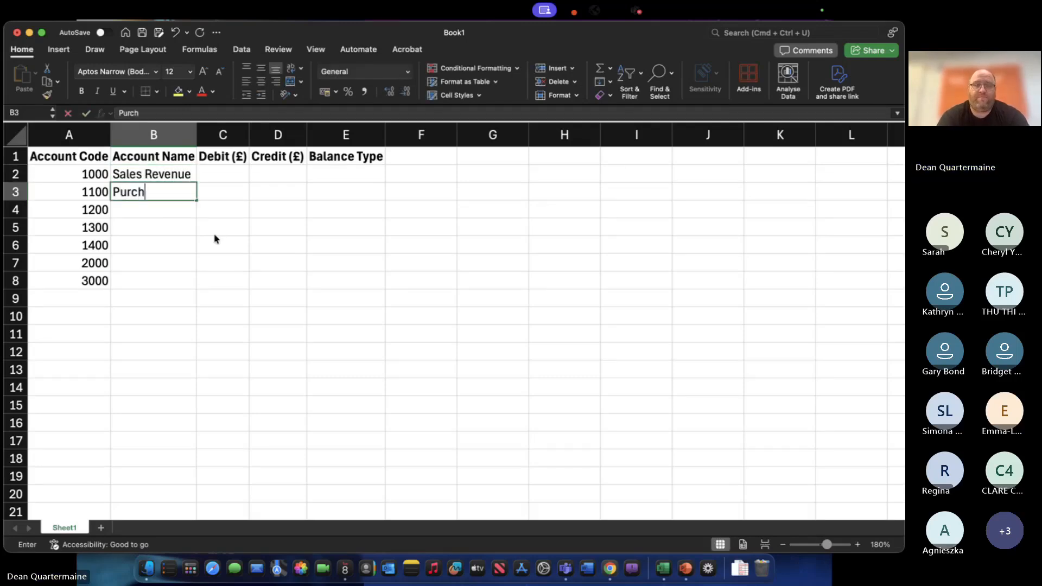
{"action": "type", "text": "ases"}
{"action": "key", "text": "Return"}
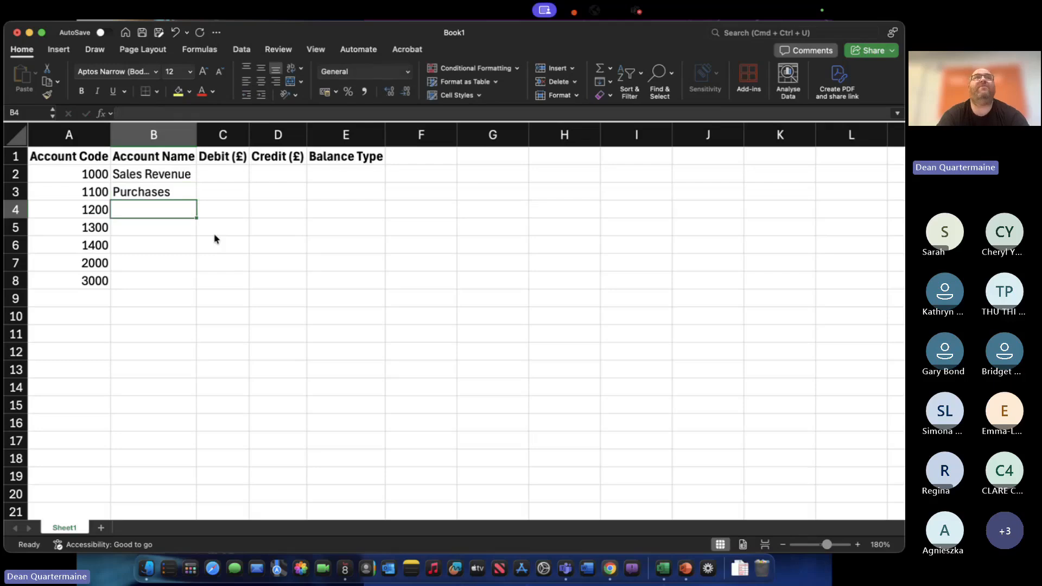
{"action": "type", "text": "Rent "}
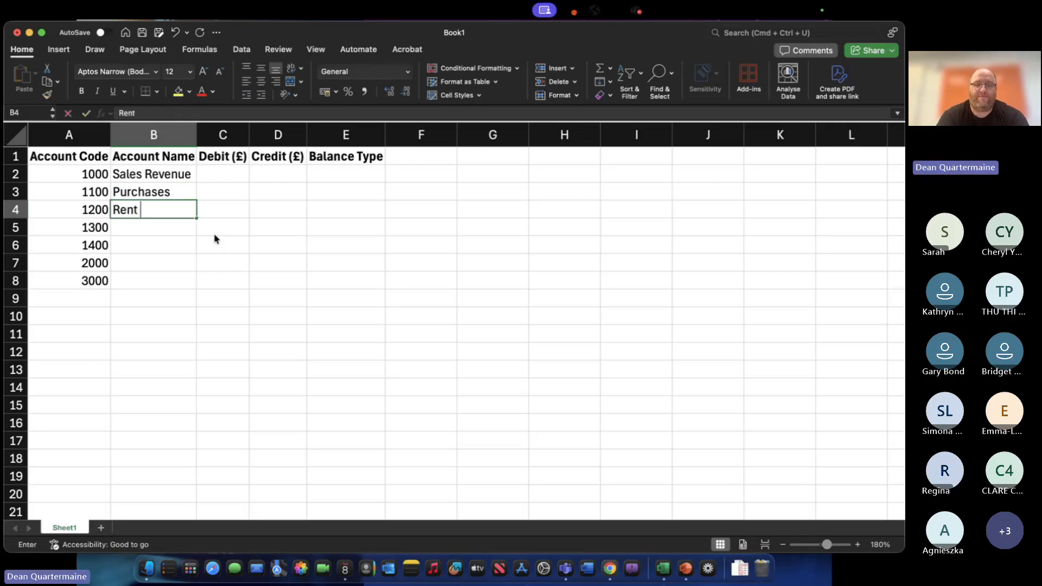
{"action": "type", "text": "Expensese"}
{"action": "key", "text": "Return"}
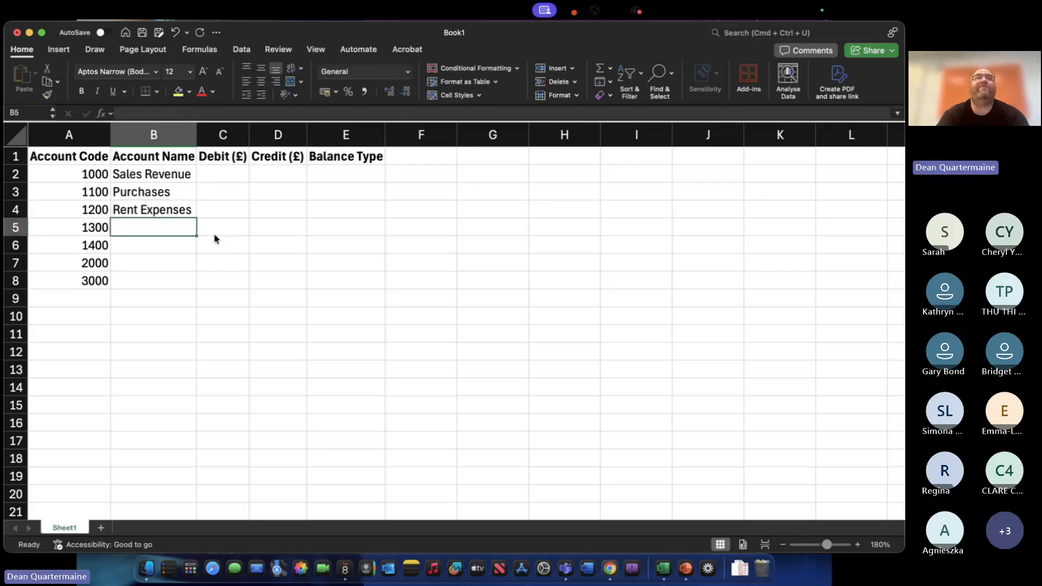
Continue the account names in cells B5 to B8 with Utilities, Wages, Bank and Capital.
{"action": "type", "text": "Ut"}
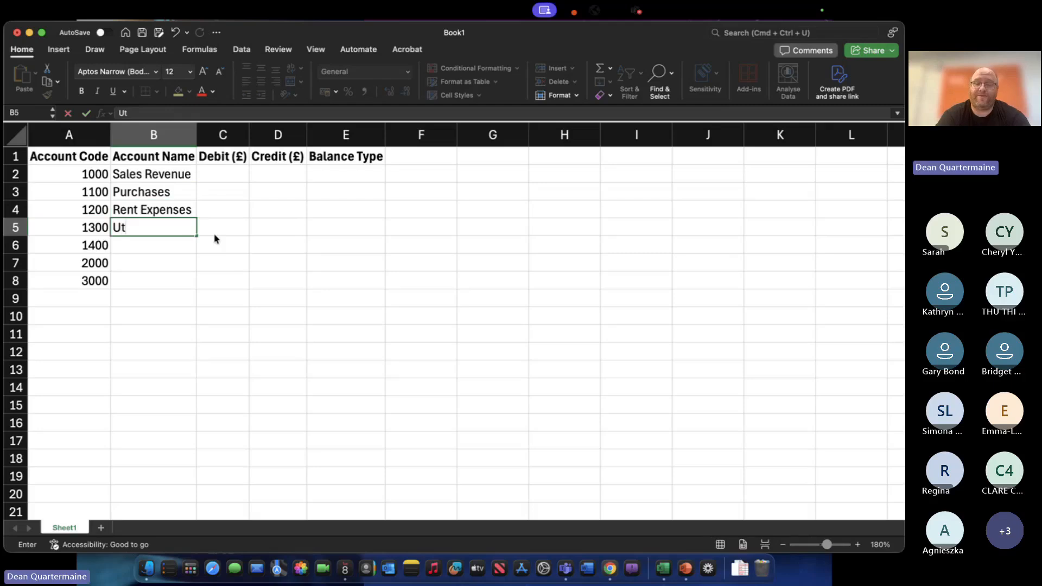
{"action": "type", "text": "ilities"}
{"action": "key", "text": "Return"}
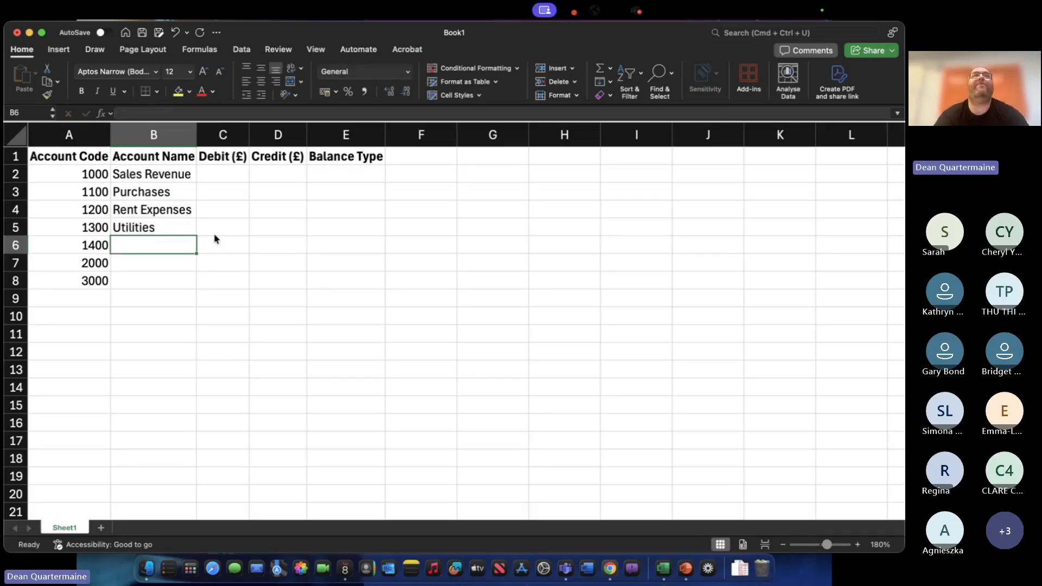
{"action": "type", "text": "Wages"}
{"action": "key", "text": "Return"}
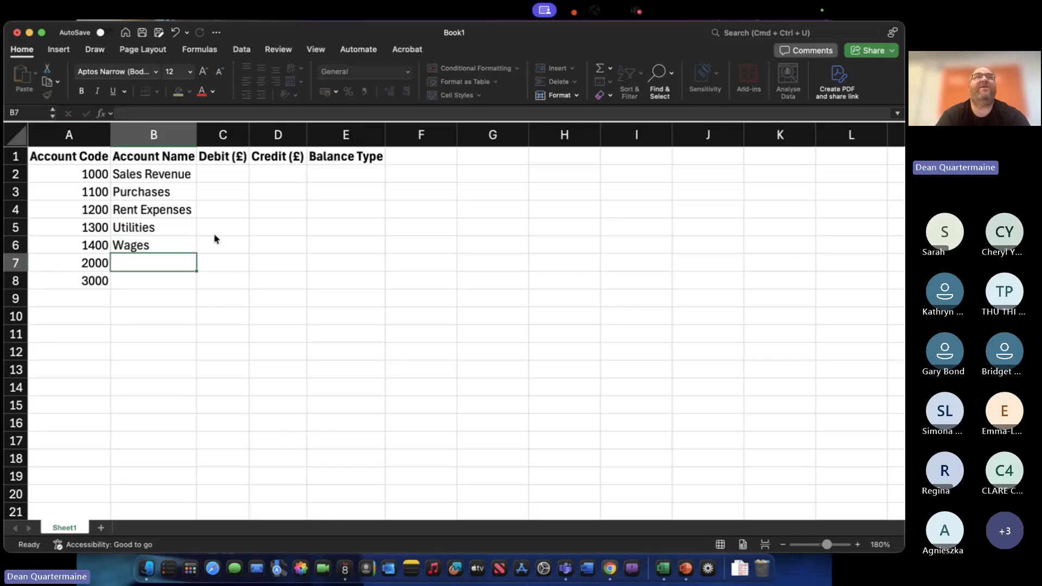
{"action": "type", "text": "Bank"}
{"action": "key", "text": "Return"}
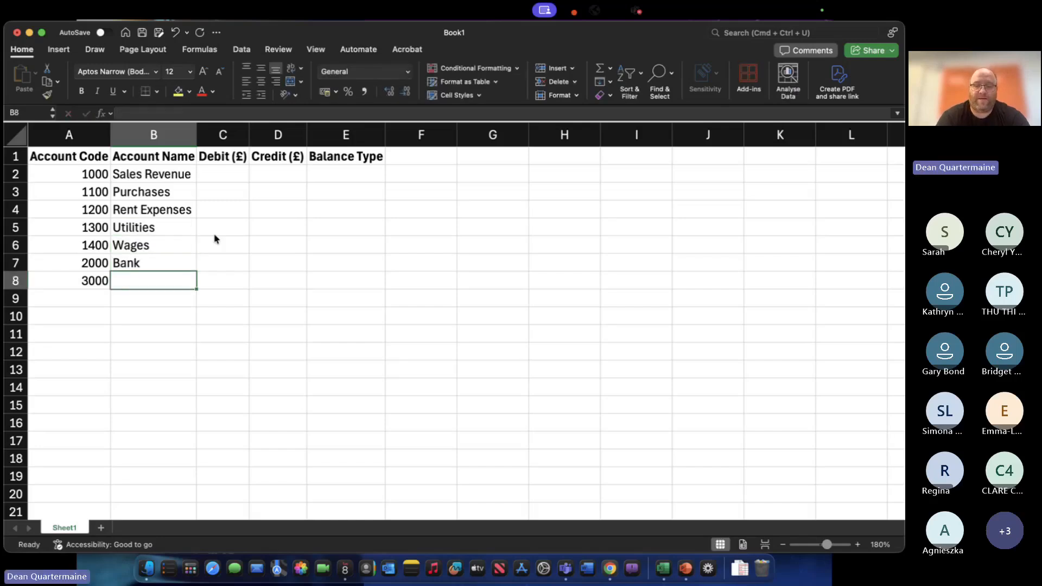
{"action": "type", "text": "Capital"}
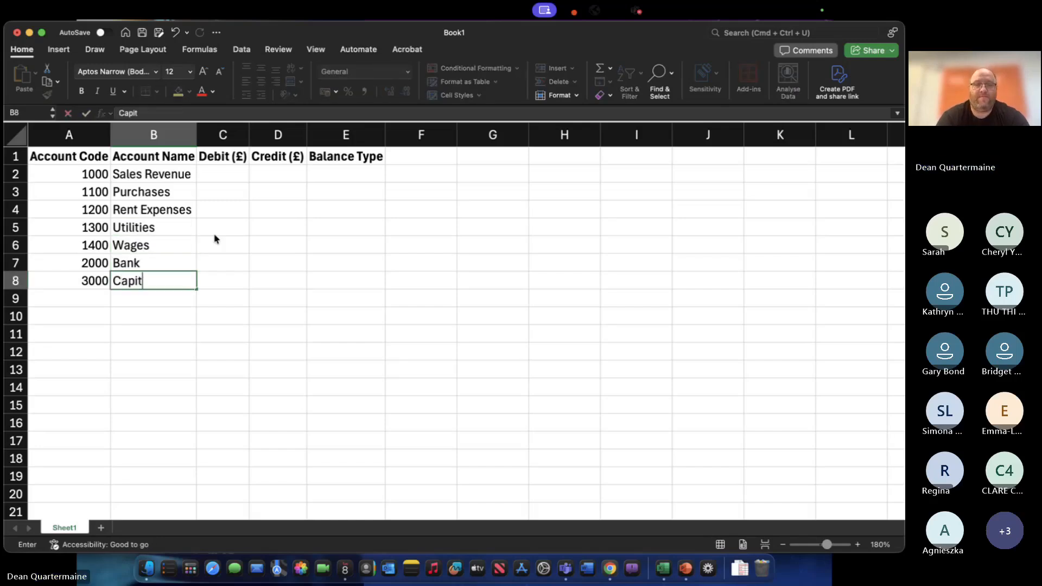
{"action": "key", "text": "Return"}
Enter 15000 in D2 as the credit amount for Sales Revenue.
{"action": "key", "text": "Up"}
{"action": "key", "text": "Up"}
{"action": "key", "text": "Up"}
{"action": "key", "text": "Up"}
{"action": "key", "text": "Up"}
{"action": "key", "text": "Up"}
{"action": "key", "text": "Up"}
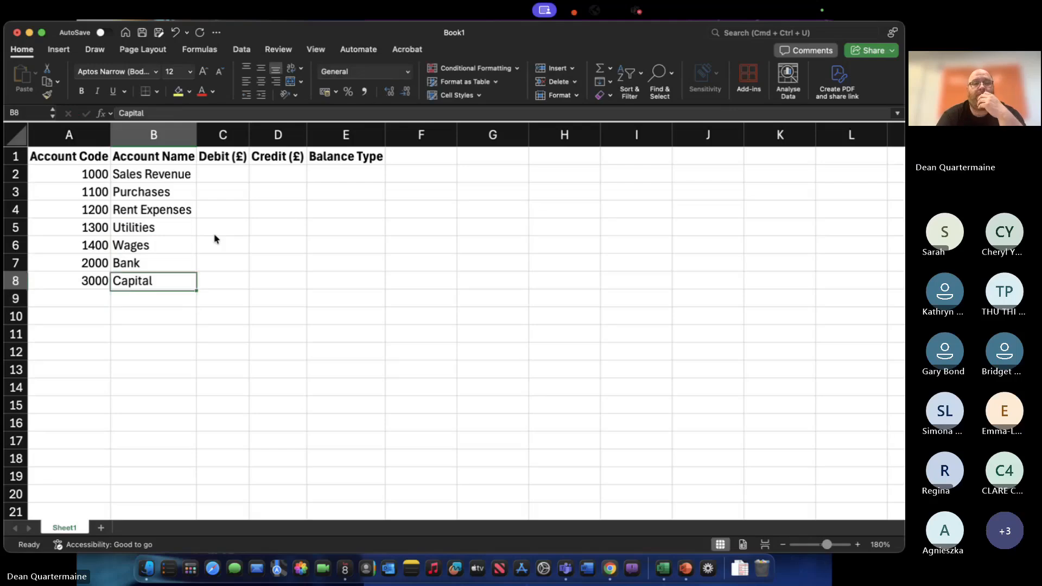
{"action": "key", "text": "Right"}
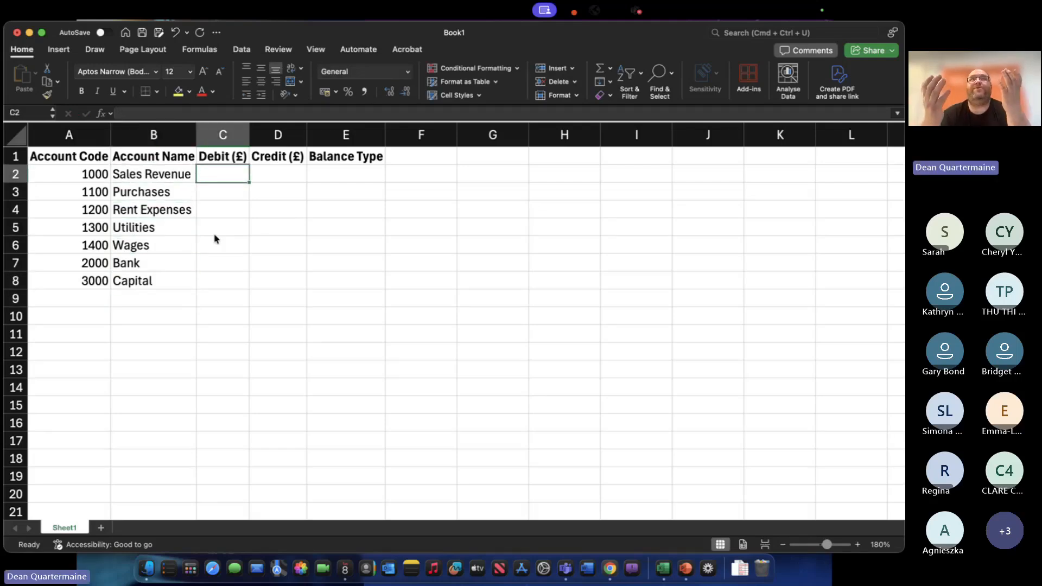
{"action": "key", "text": "Right"}
{"action": "type", "text": "15000"}
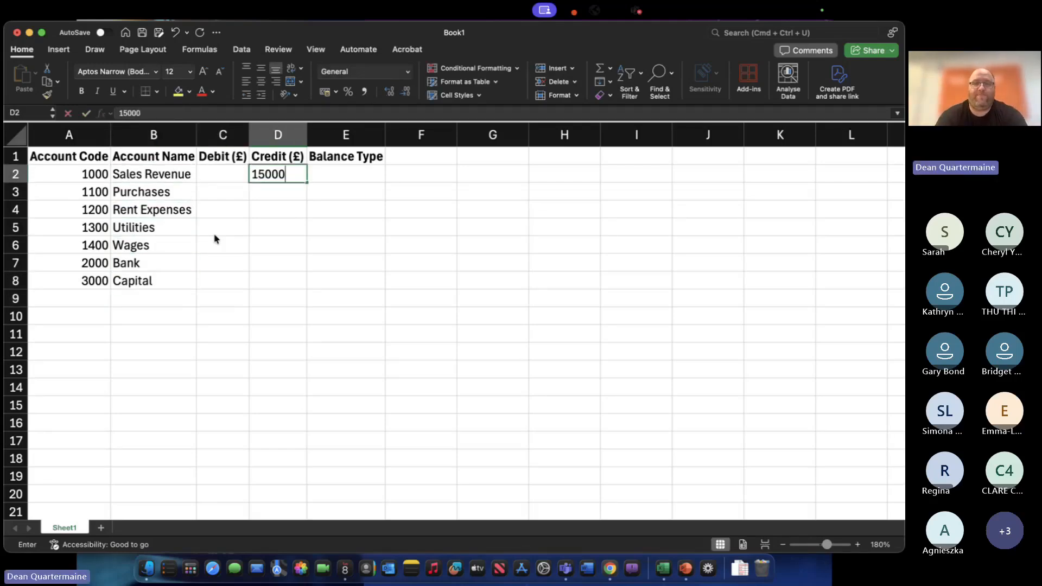
{"action": "key", "text": "Return"}
Enter the debit amounts 6000, 2000, 800, 3000 and 4200 in cells C3 to C7.
{"action": "key", "text": "Left"}
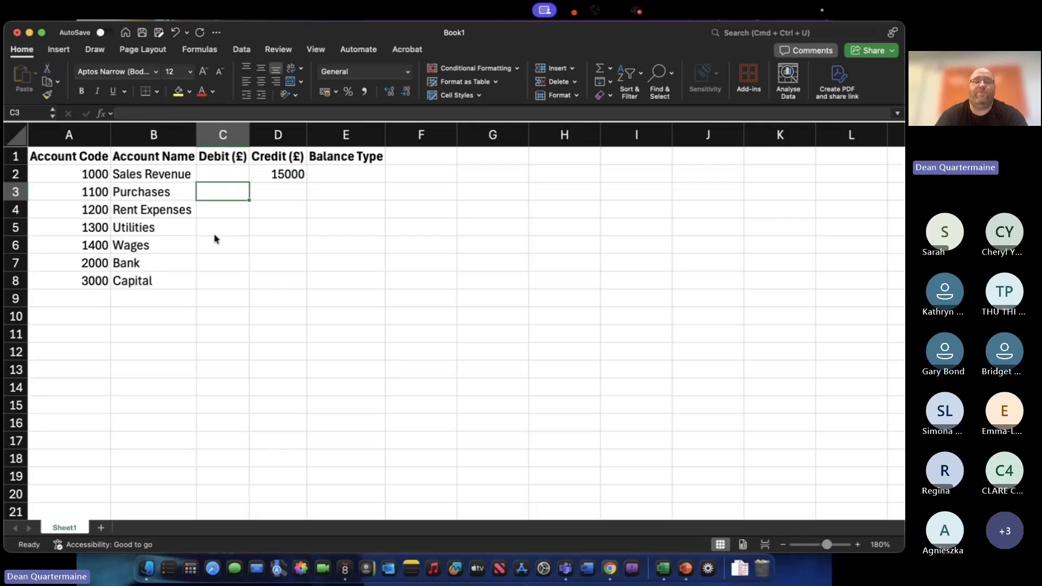
{"action": "type", "text": "6000"}
{"action": "key", "text": "Return"}
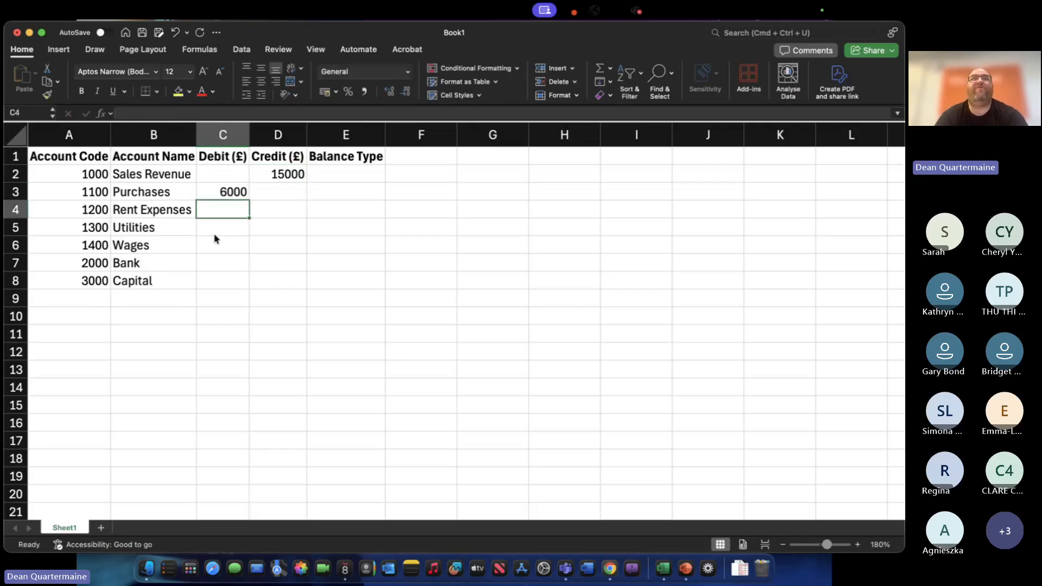
{"action": "type", "text": "2000"}
{"action": "key", "text": "Return"}
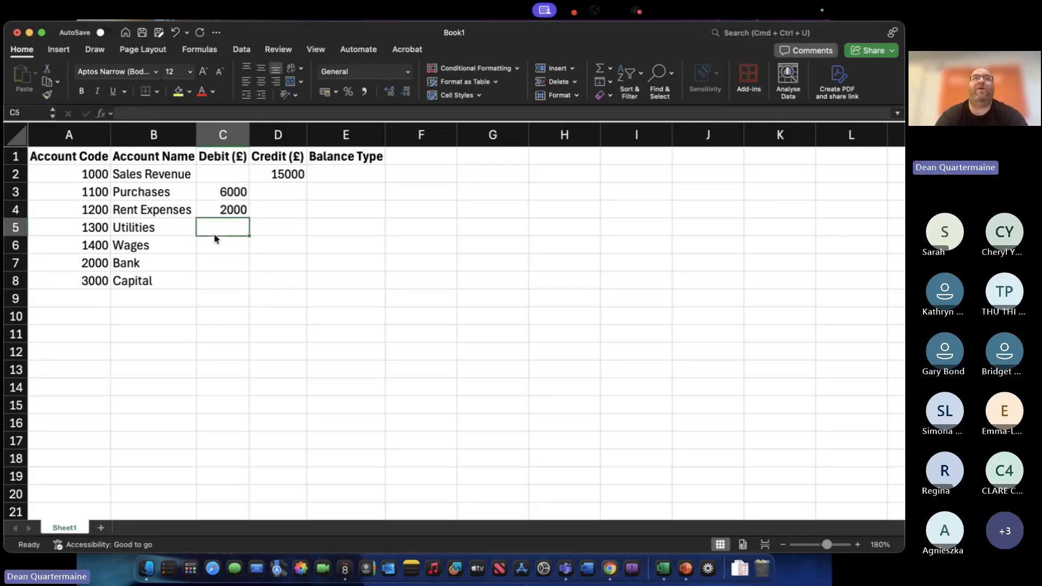
{"action": "type", "text": "800"}
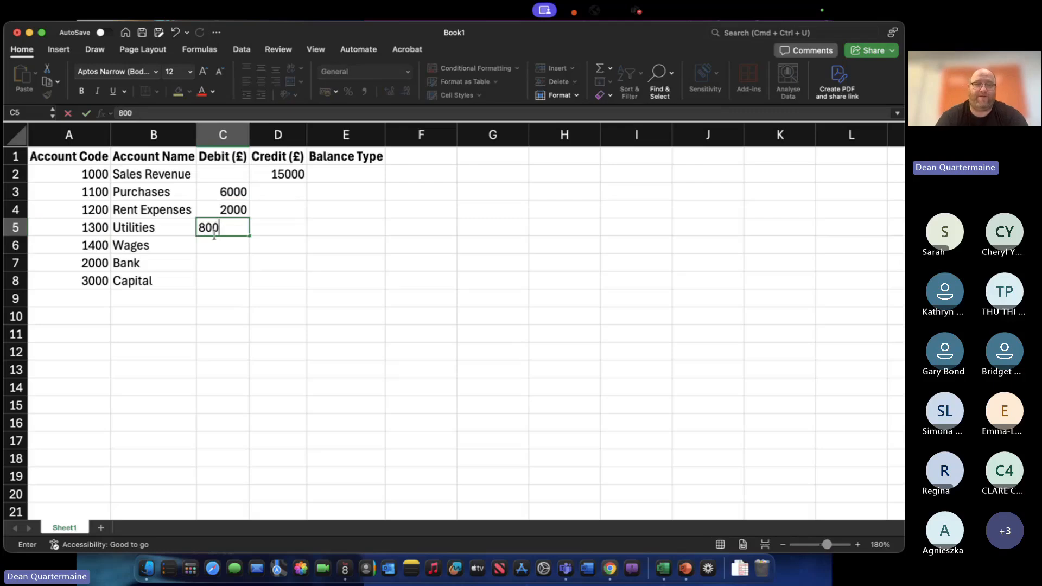
{"action": "key", "text": "Return"}
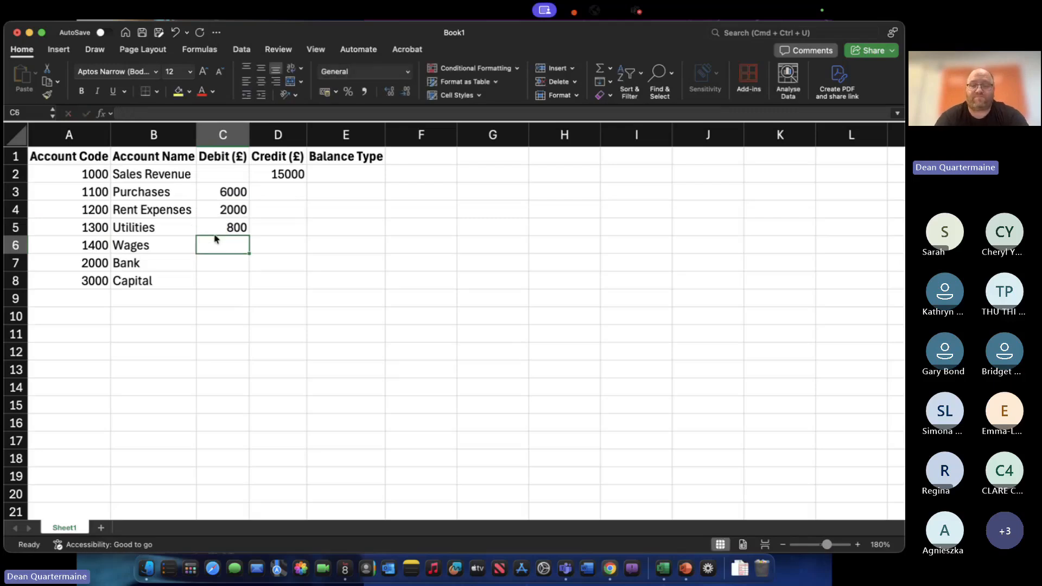
{"action": "type", "text": "3000"}
{"action": "key", "text": "Return"}
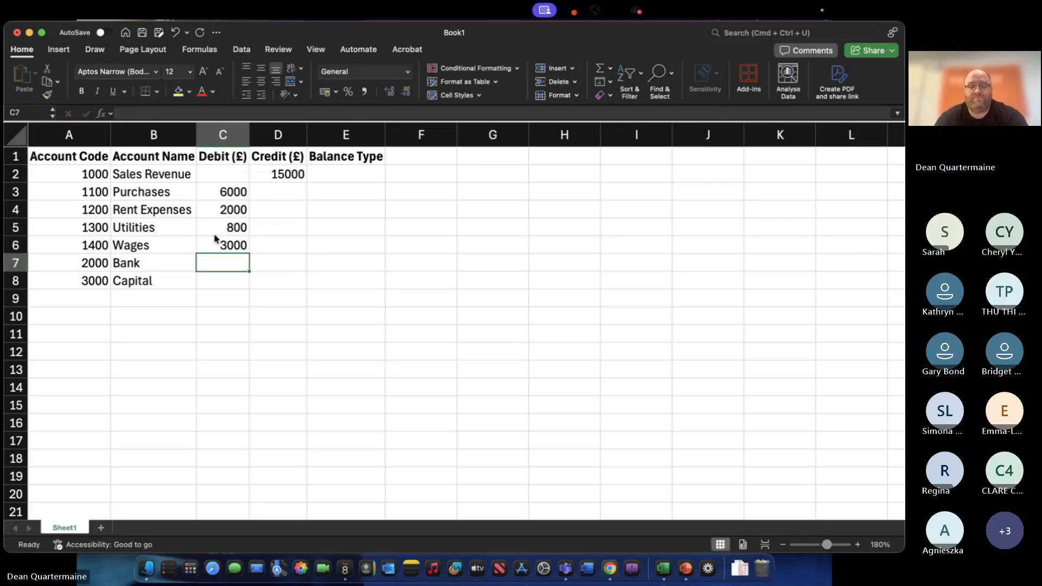
{"action": "type", "text": "4200"}
{"action": "key", "text": "Return"}
Enter 11000 in D8 as the credit amount for Capital.
{"action": "key", "text": "Down"}
{"action": "key", "text": "Up"}
{"action": "key", "text": "Right"}
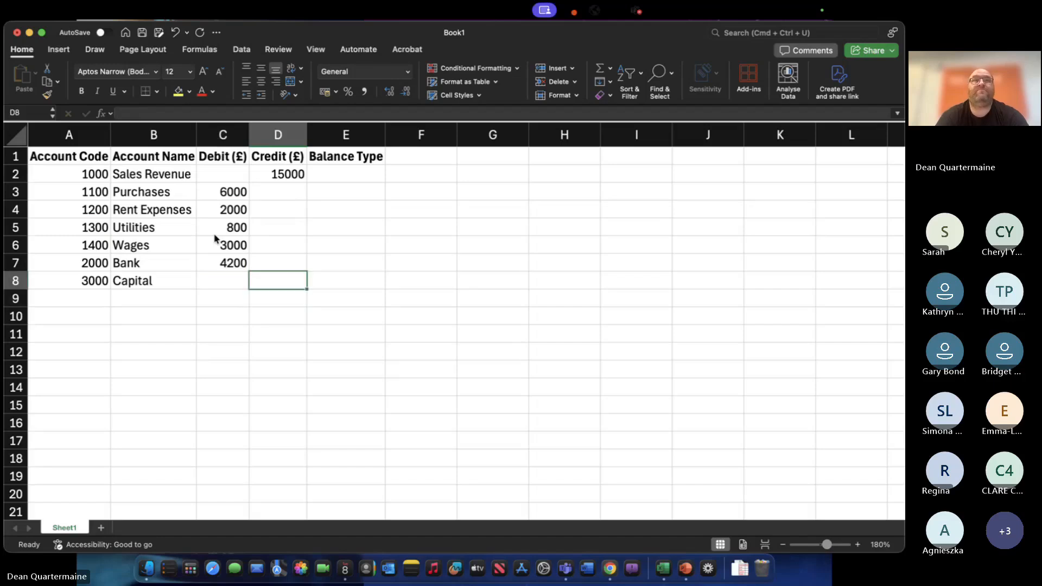
{"action": "type", "text": "11"}
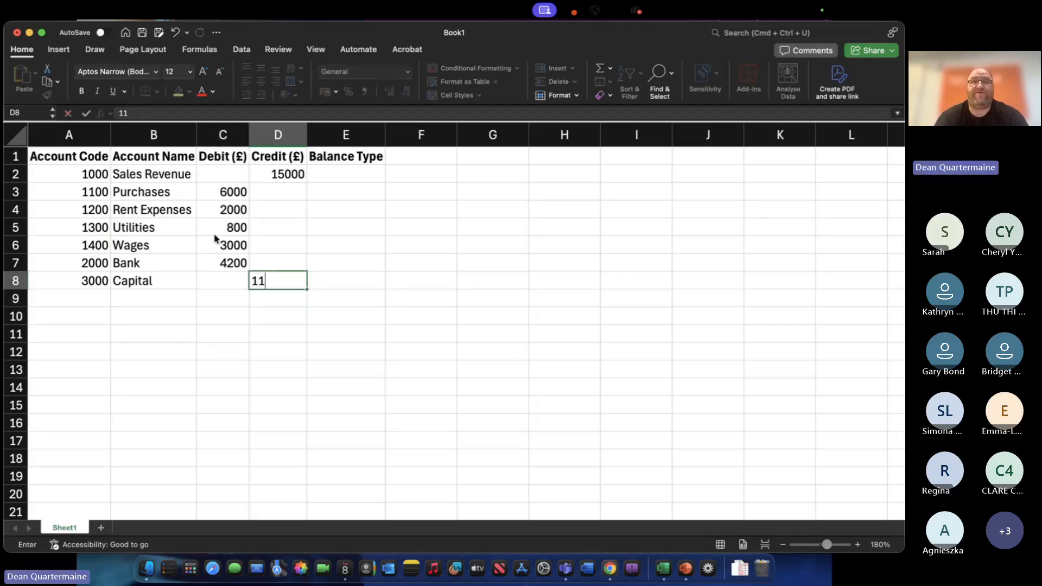
{"action": "type", "text": "000"}
{"action": "key", "text": "Return"}
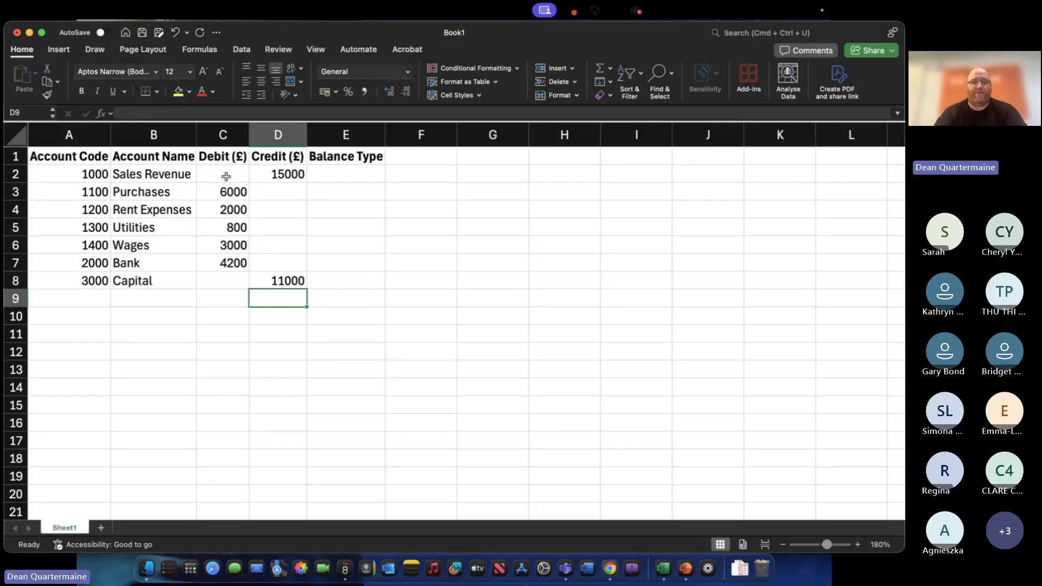
{"action": "left_click", "coordinate": [287, 175]}
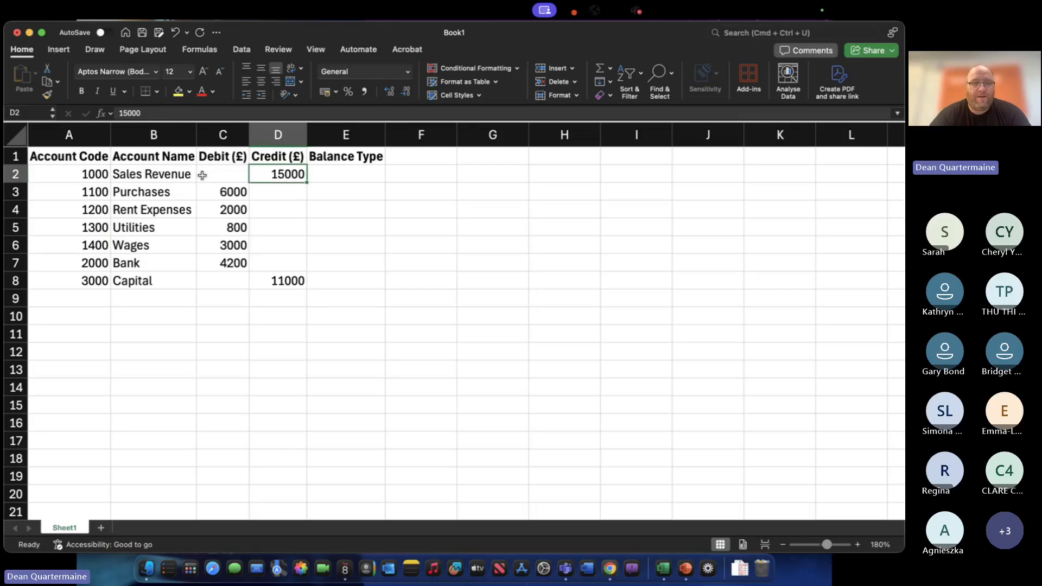
{"action": "left_click", "coordinate": [228, 175]}
{"action": "left_click", "coordinate": [264, 163]}
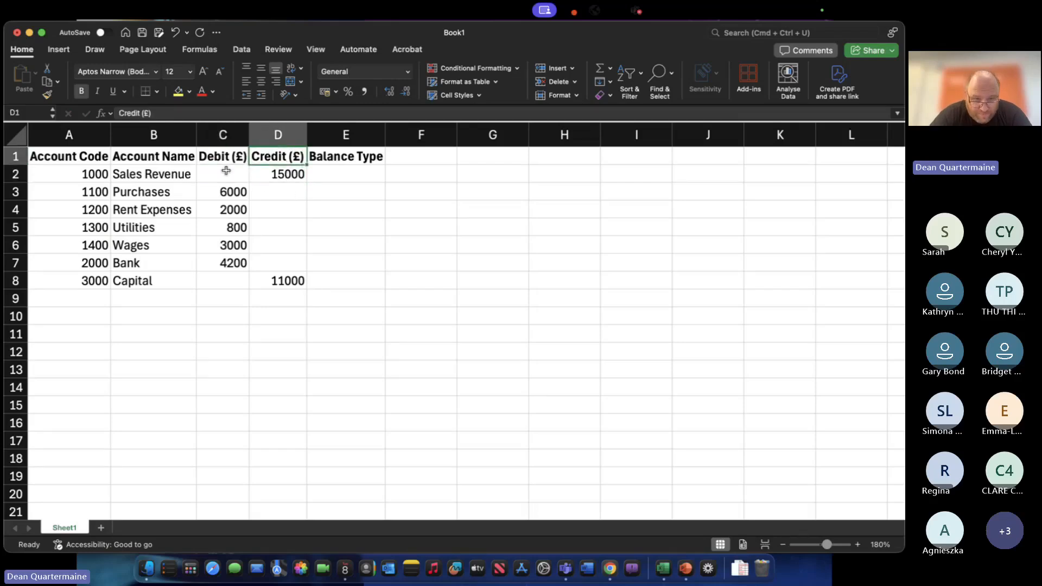
{"action": "left_click_drag", "start_coordinate": [223, 171], "coordinate": [283, 281]}
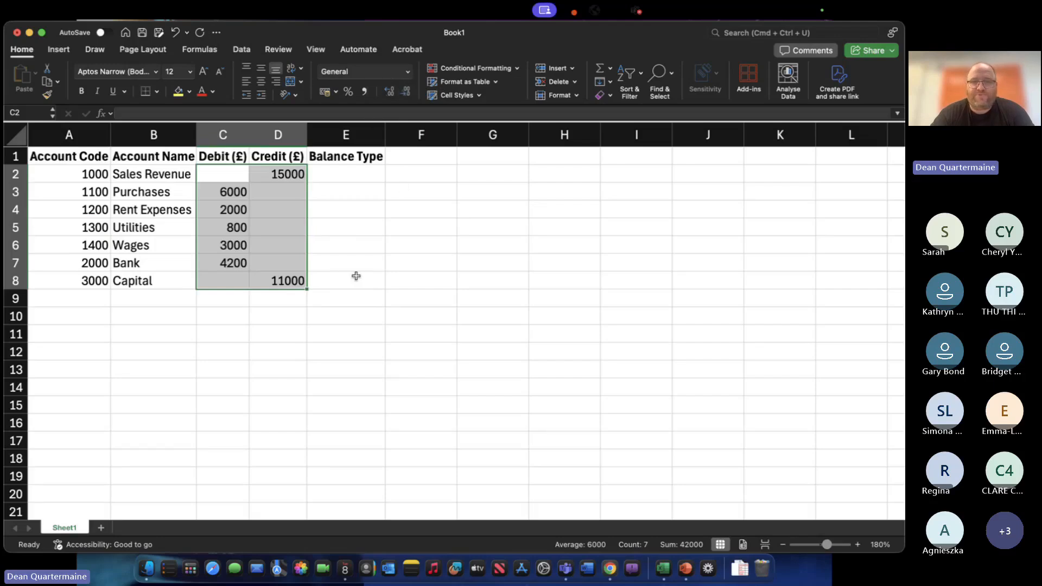
{"action": "left_click", "coordinate": [423, 257]}
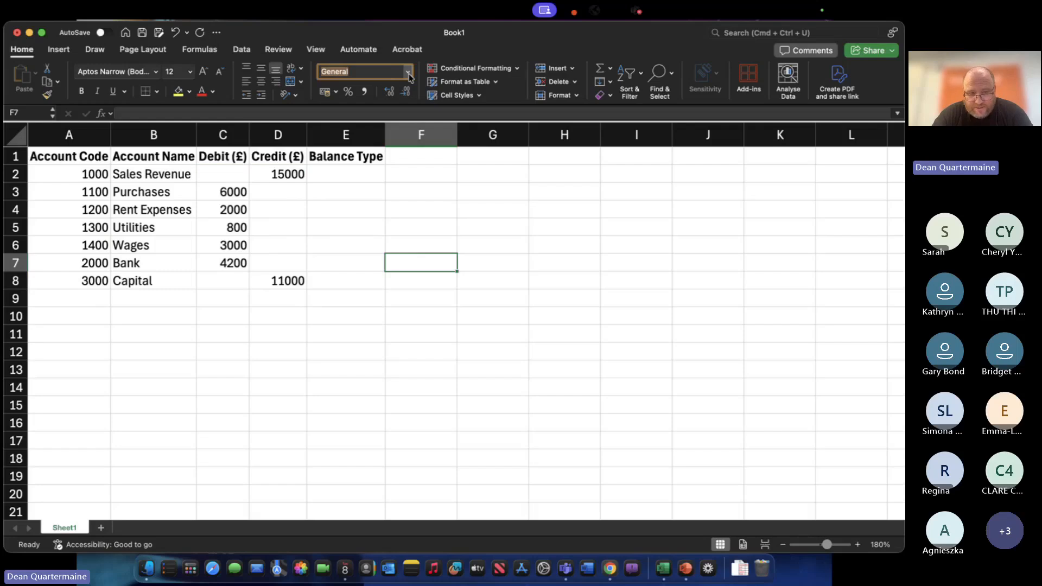
Try the Number format on the debit and credit amounts in C2:D8 and undo it.
{"action": "left_click", "coordinate": [274, 208]}
{"action": "left_click_drag", "start_coordinate": [230, 172], "coordinate": [285, 279]}
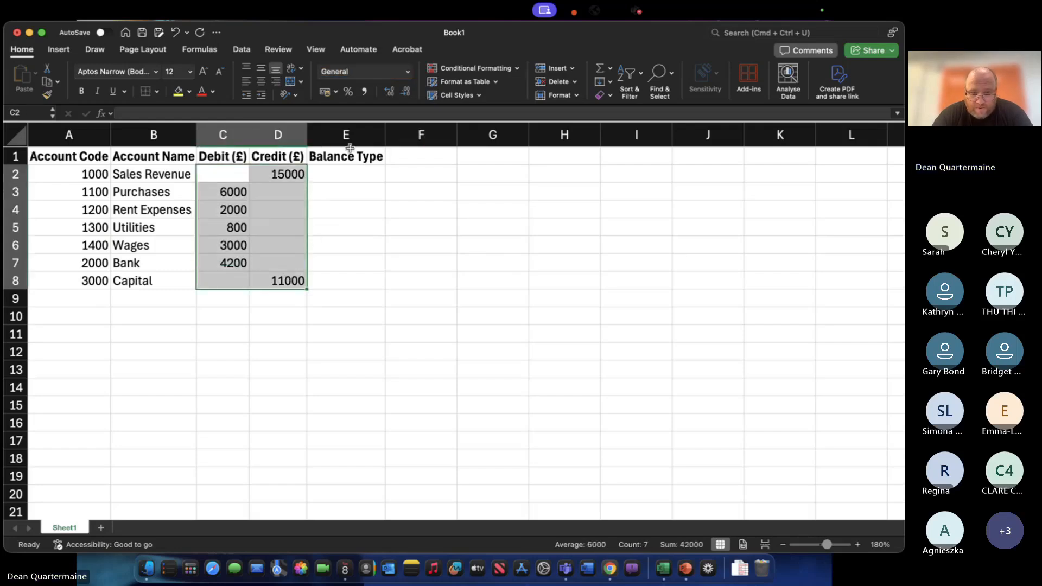
{"action": "left_click", "coordinate": [258, 226]}
{"action": "left_click_drag", "start_coordinate": [214, 170], "coordinate": [278, 280]}
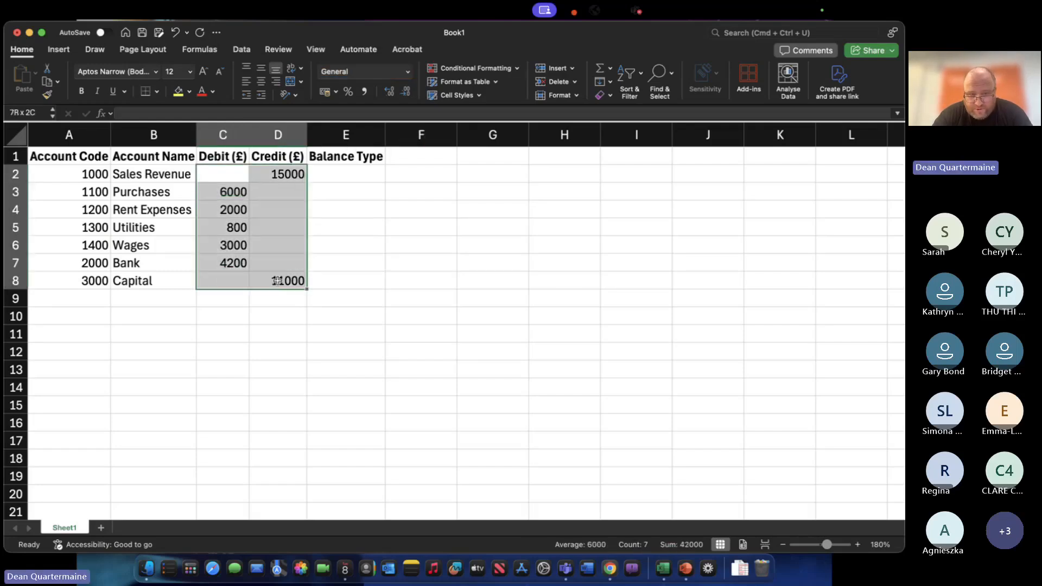
{"action": "left_click", "coordinate": [409, 75]}
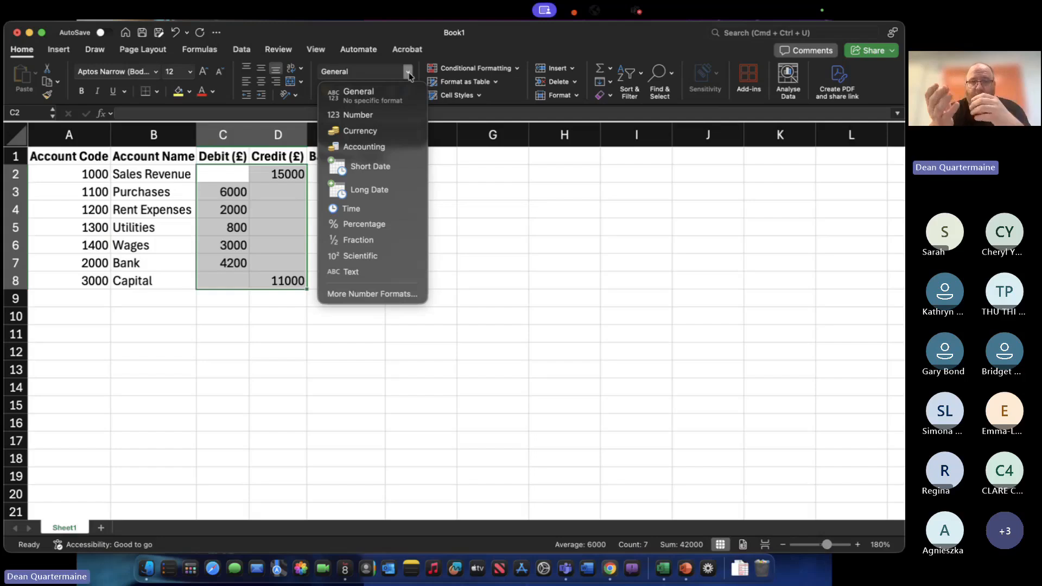
{"action": "left_click", "coordinate": [377, 115]}
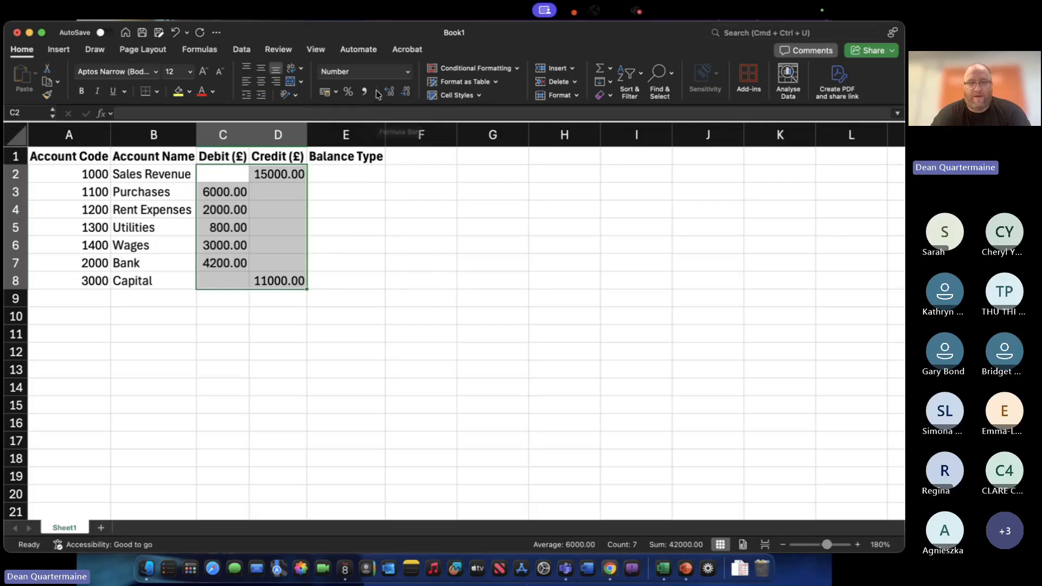
{"action": "type", "text": "z"}
{"action": "key", "text": "Escape"}
{"action": "key", "text": "super+z"}
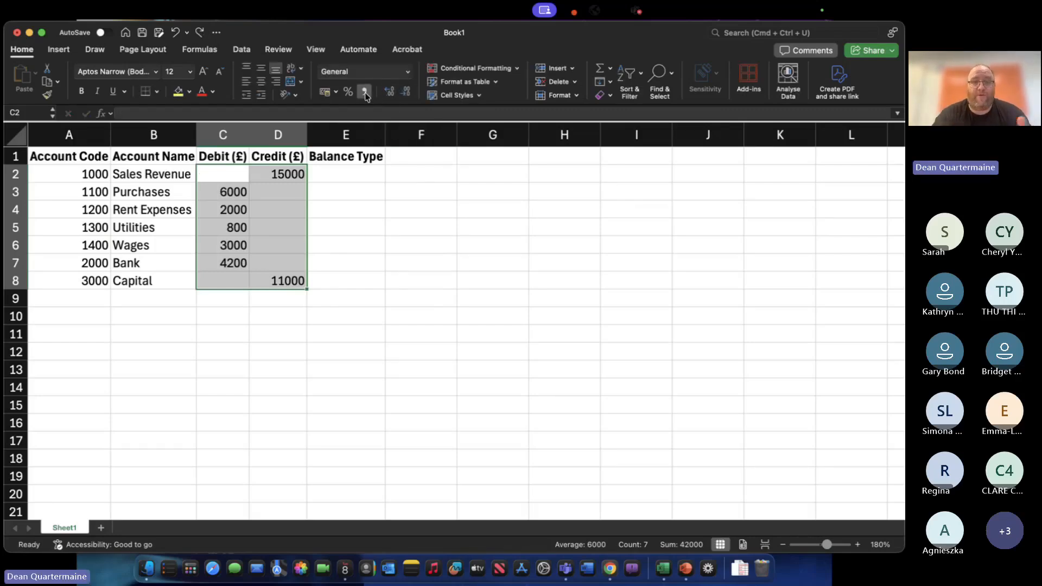
Try the comma style and the Accounting format in turn on C2:D8, undoing each one.
{"action": "left_click", "coordinate": [366, 93]}
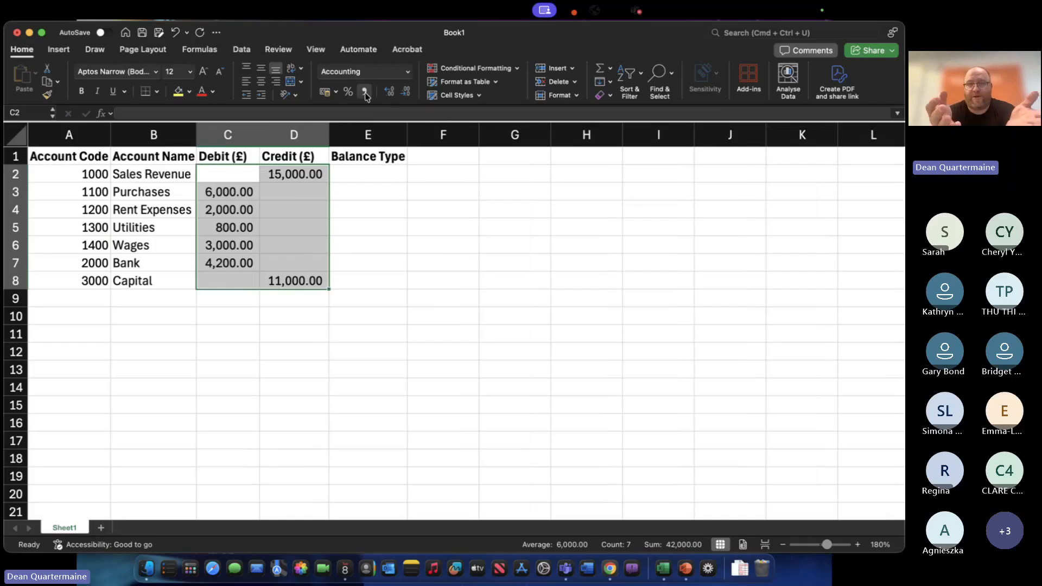
{"action": "key", "text": "super+z"}
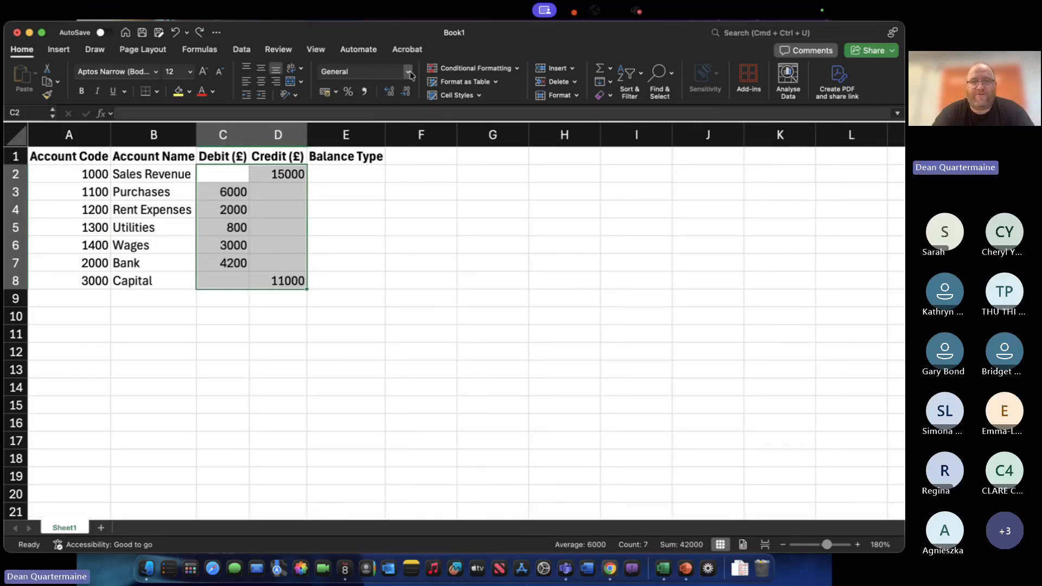
{"action": "left_click", "coordinate": [408, 72]}
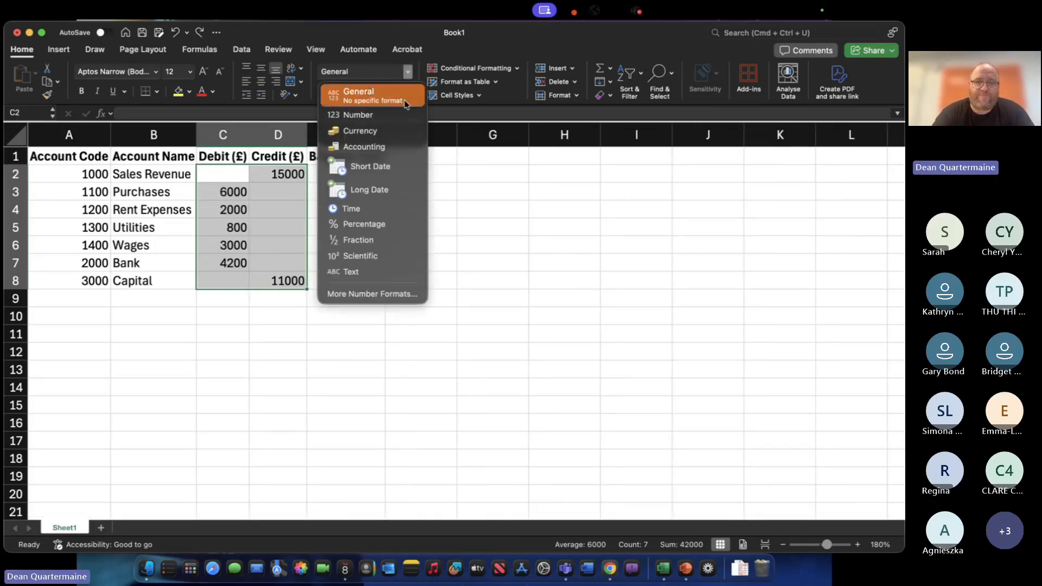
{"action": "left_click", "coordinate": [384, 155]}
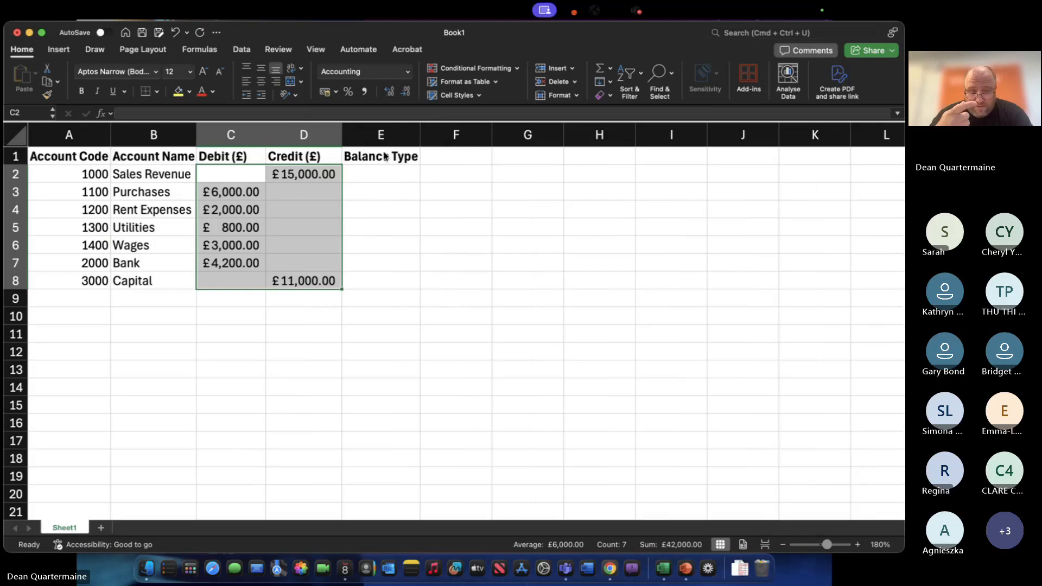
{"action": "key", "text": "cmd+z"}
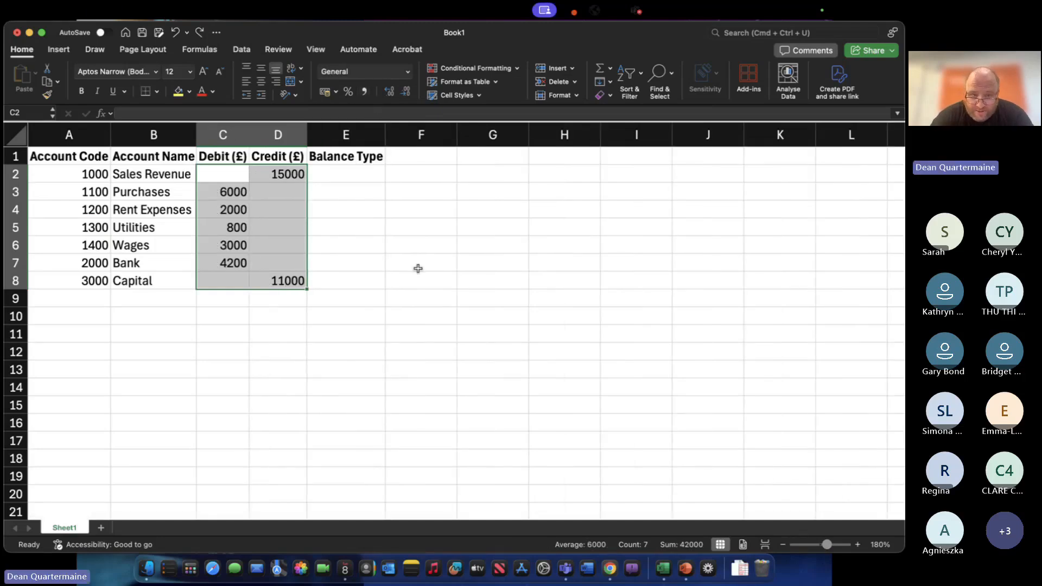
Apply the Currency format to the debit and credit amounts in C2:D8.
{"action": "left_click", "coordinate": [365, 95]}
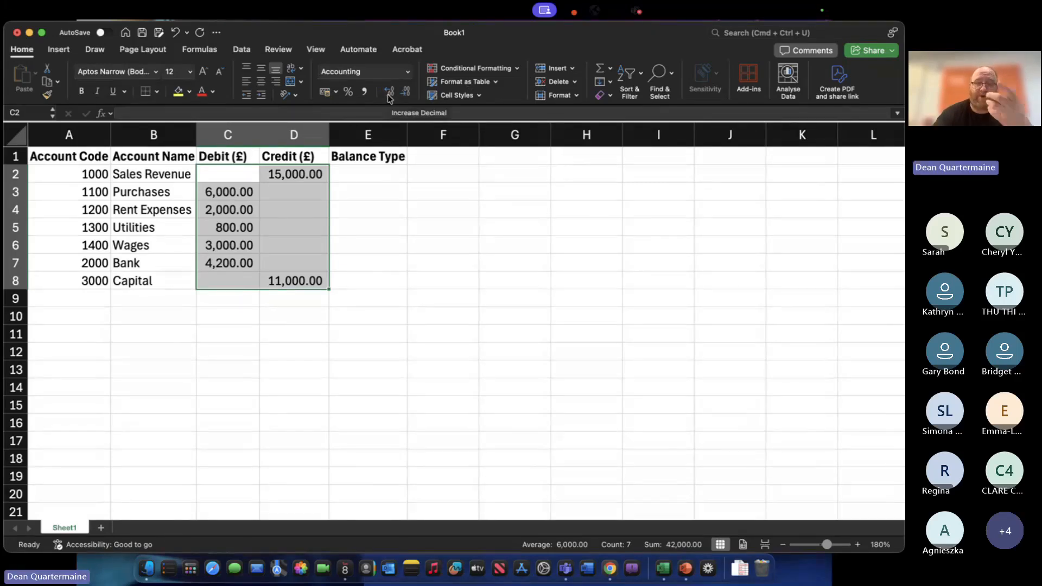
{"action": "left_click", "coordinate": [408, 72]}
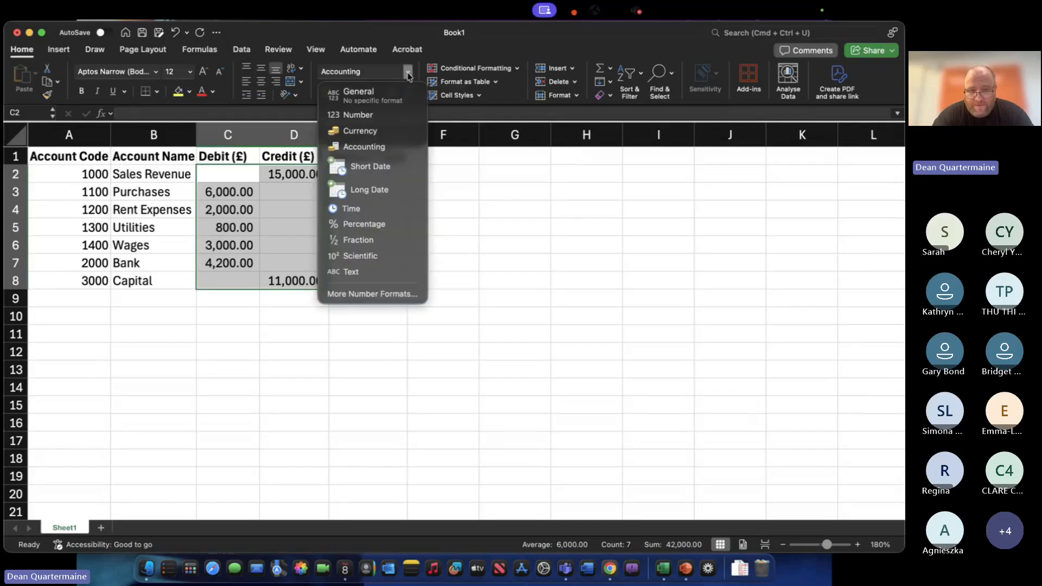
{"action": "left_click", "coordinate": [376, 133]}
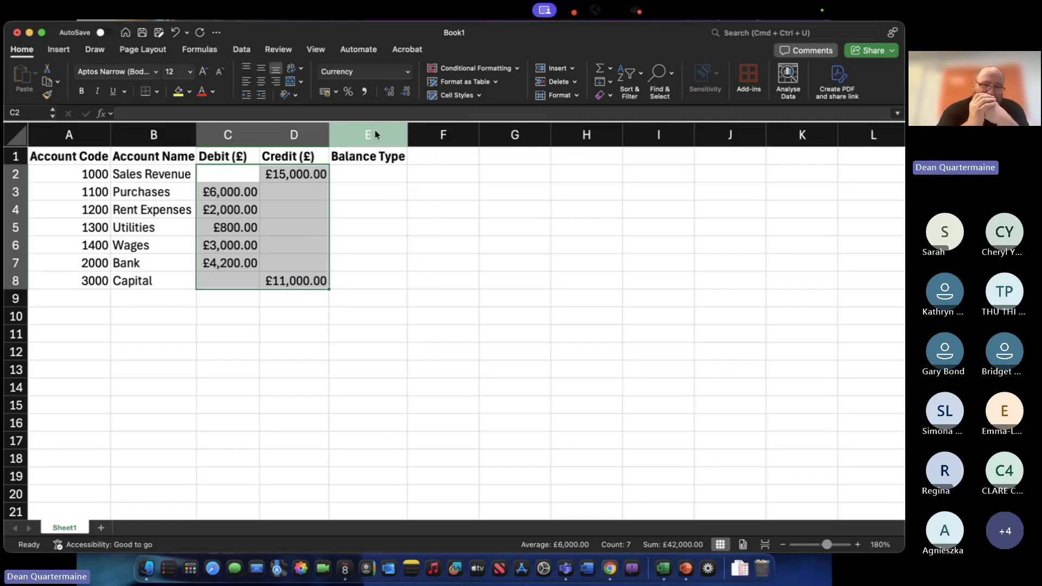
Try the red bracketed style for negative currency amounts in the detailed number format options and discard it.
{"action": "left_click", "coordinate": [407, 71]}
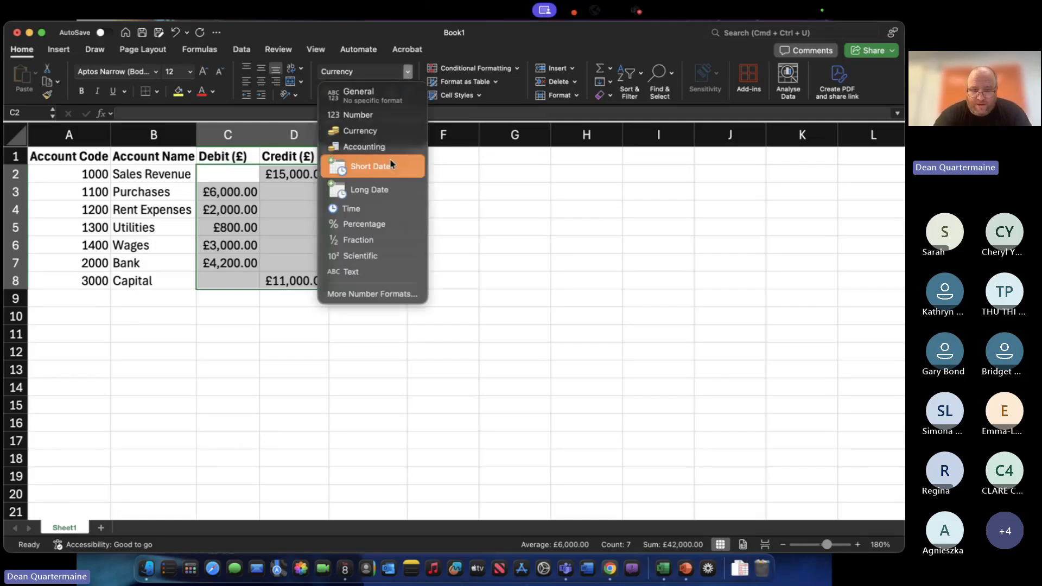
{"action": "left_click", "coordinate": [382, 295]}
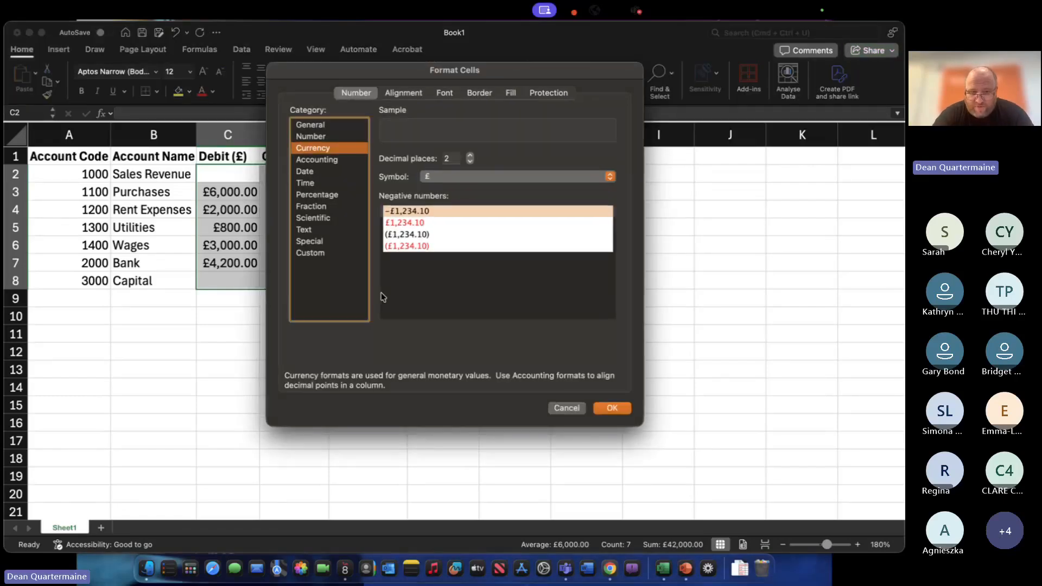
{"action": "left_click", "coordinate": [422, 248]}
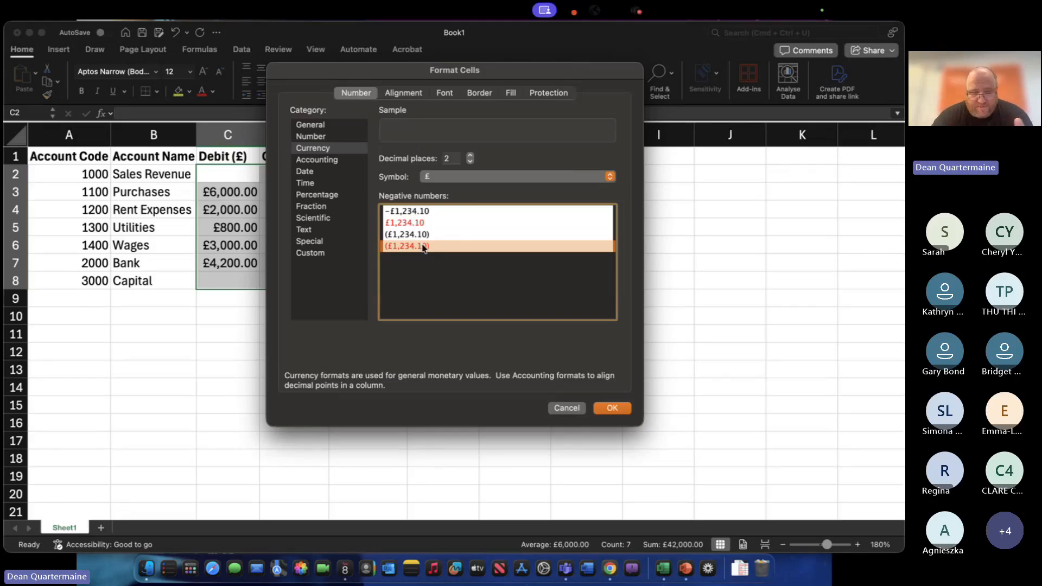
{"action": "left_click", "coordinate": [563, 409]}
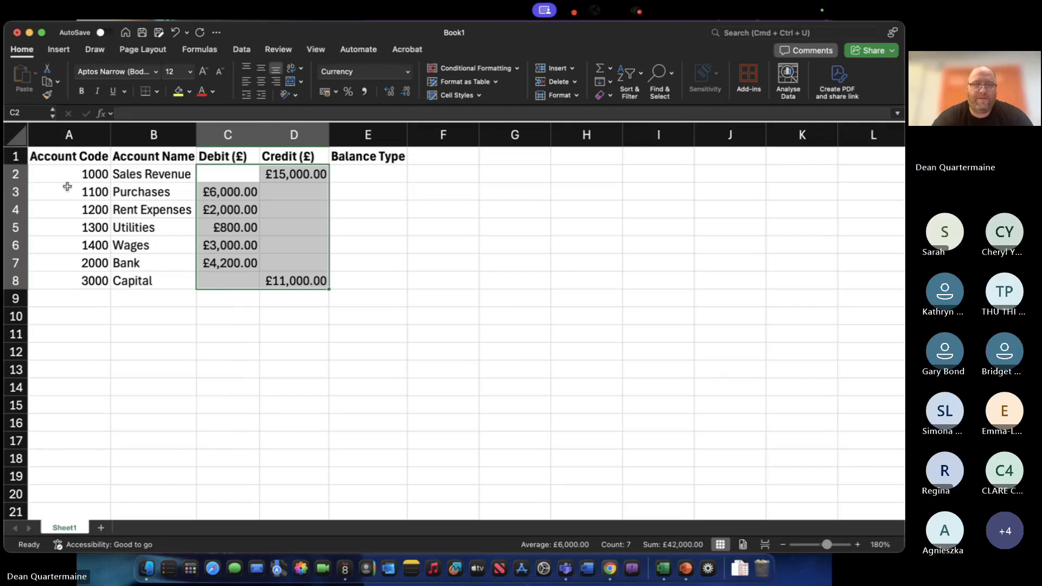
Enter the label Total in B10, below the account names.
{"action": "left_click_drag", "start_coordinate": [70, 156], "coordinate": [378, 158]}
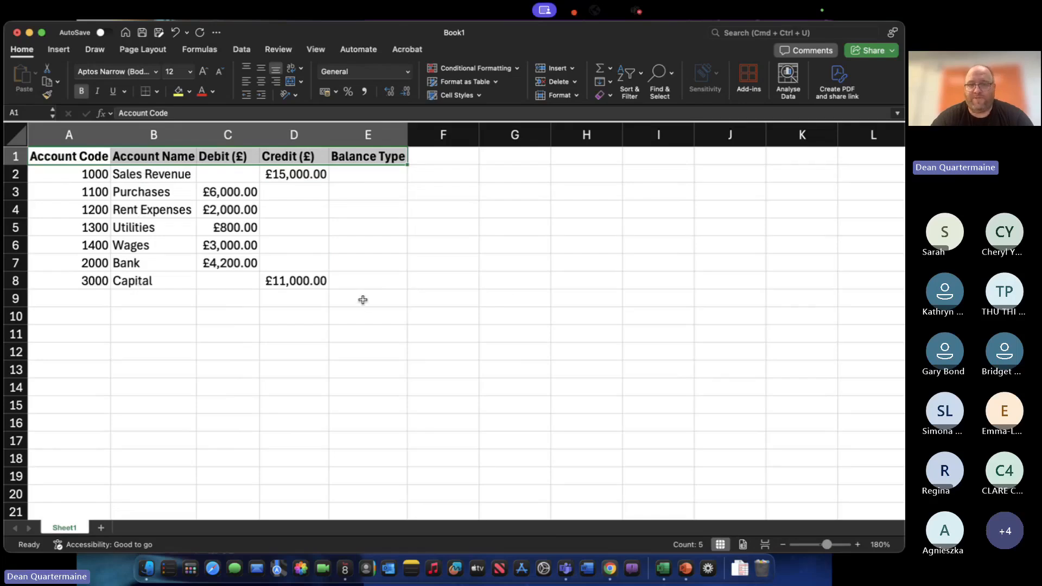
{"action": "left_click", "coordinate": [234, 306]}
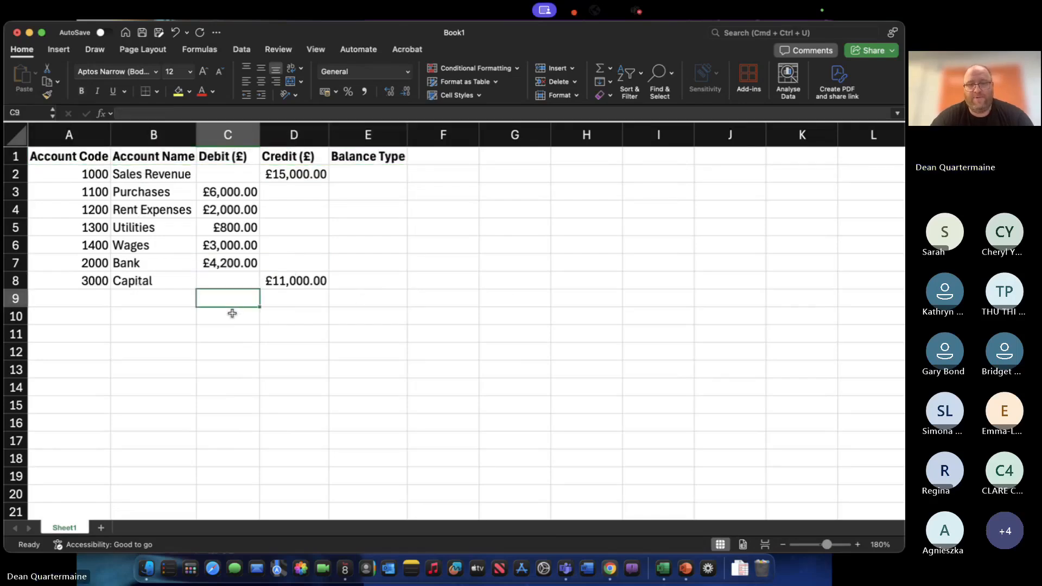
{"action": "left_click", "coordinate": [231, 313]}
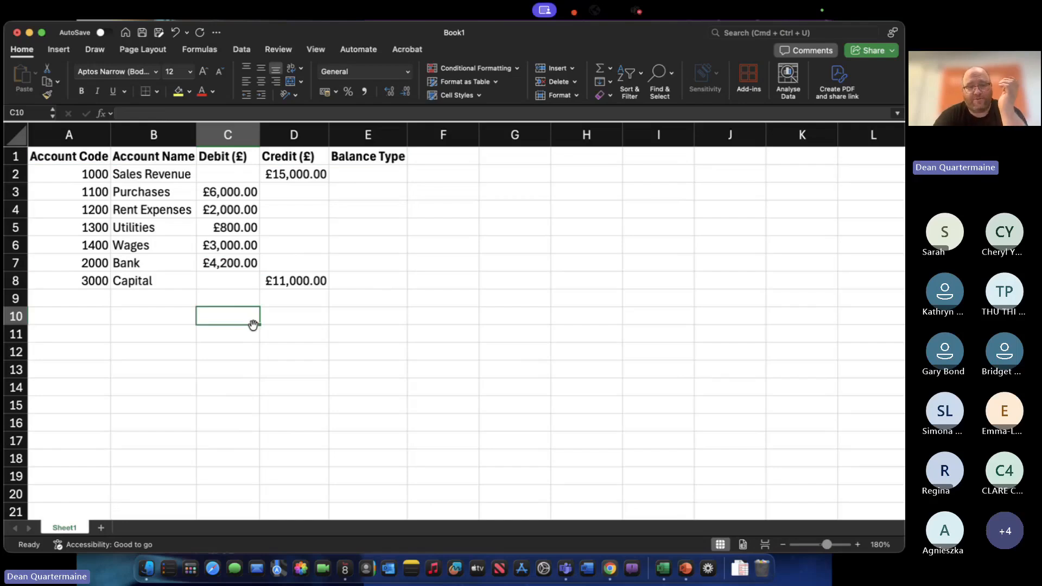
{"action": "key", "text": "Left"}
{"action": "type", "text": "To"}
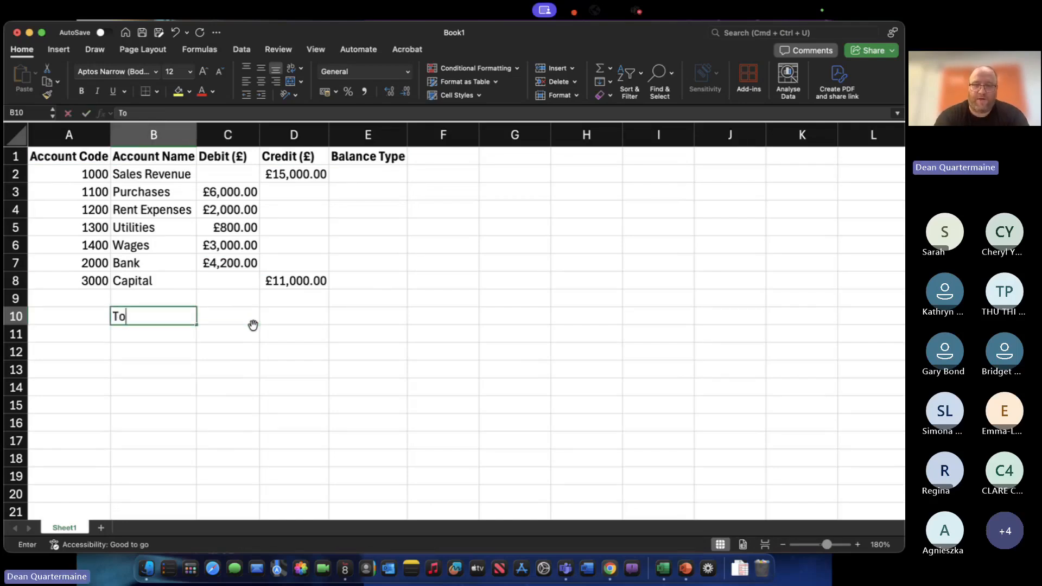
{"action": "type", "text": "tal"}
Insert the SUM function into C10 with the Formula Builder and move the builder over the sheet.
{"action": "left_click", "coordinate": [253, 324]}
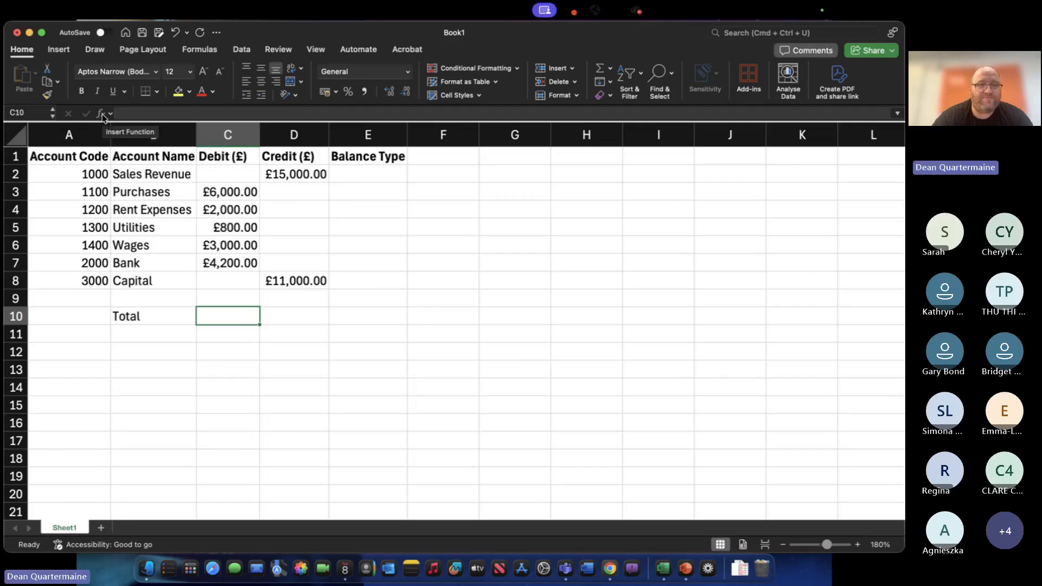
{"action": "left_click", "coordinate": [103, 115]}
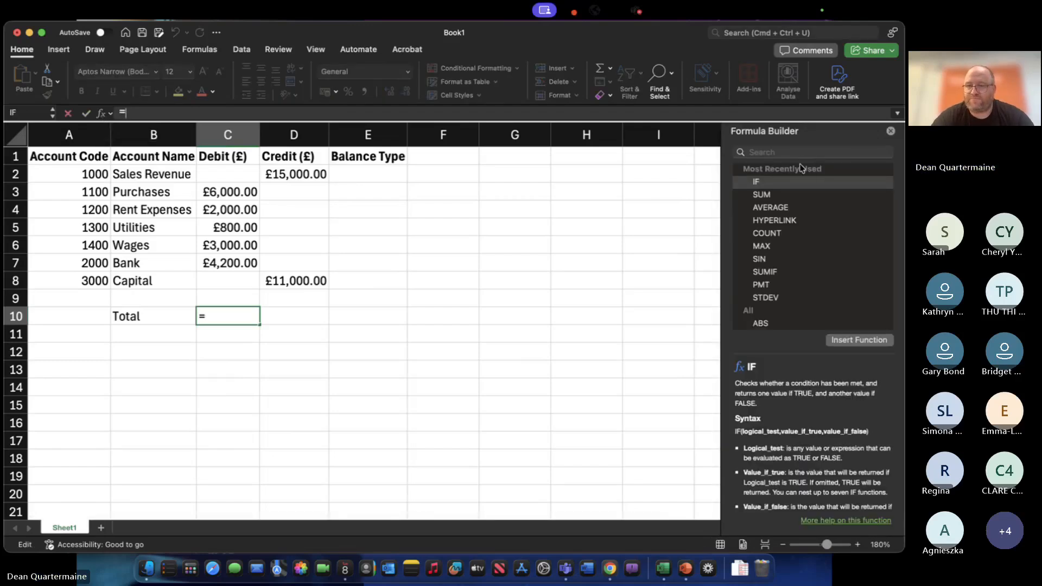
{"action": "left_click", "coordinate": [766, 195]}
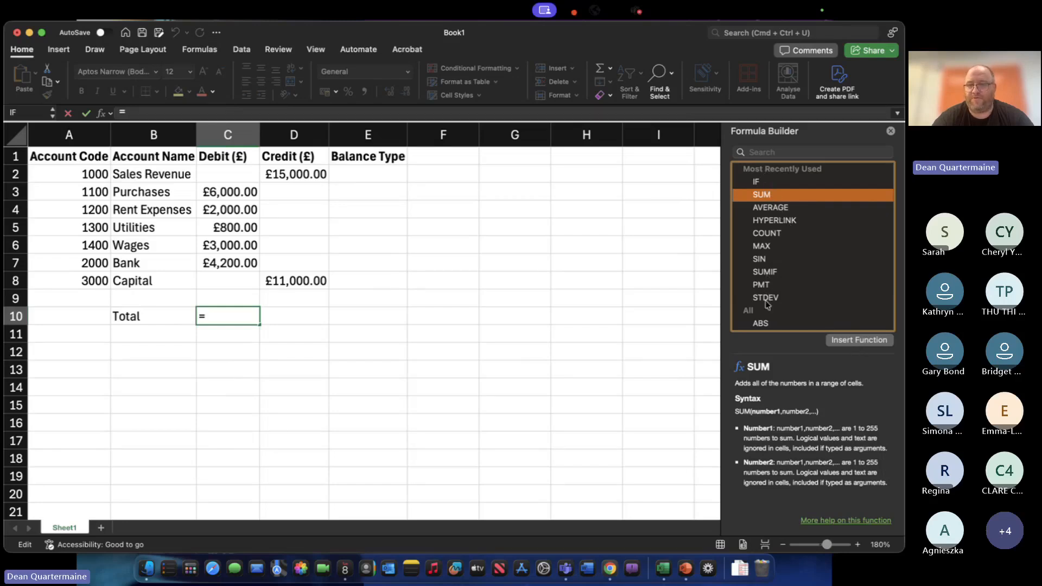
{"action": "left_click", "coordinate": [855, 342]}
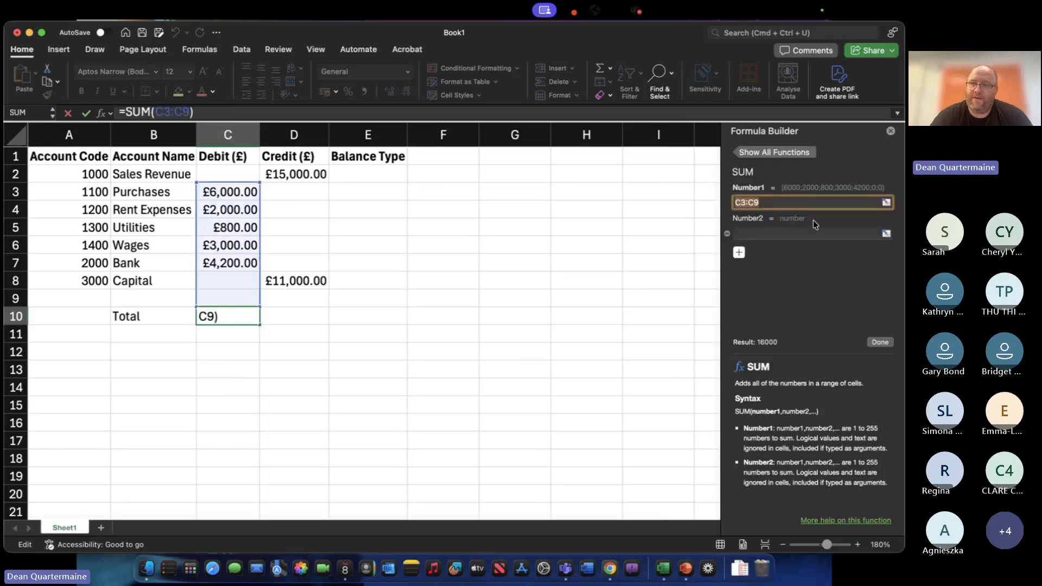
{"action": "left_click_drag", "start_coordinate": [831, 134], "coordinate": [539, 153]}
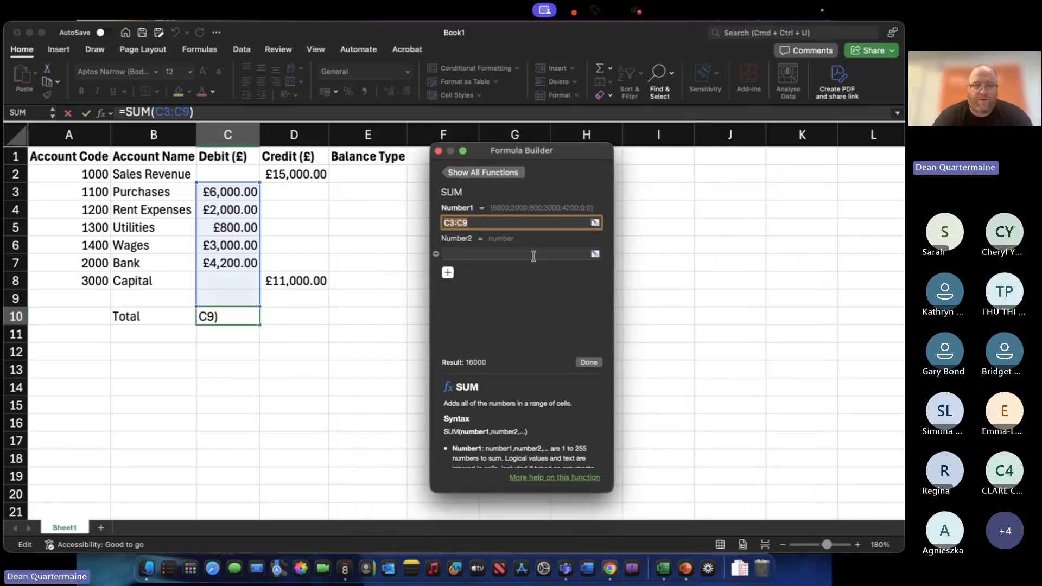
Set the range of the SUM function in C10 to C2:C8, confirm the formula and close the Formula Builder.
{"action": "left_click", "coordinate": [454, 224]}
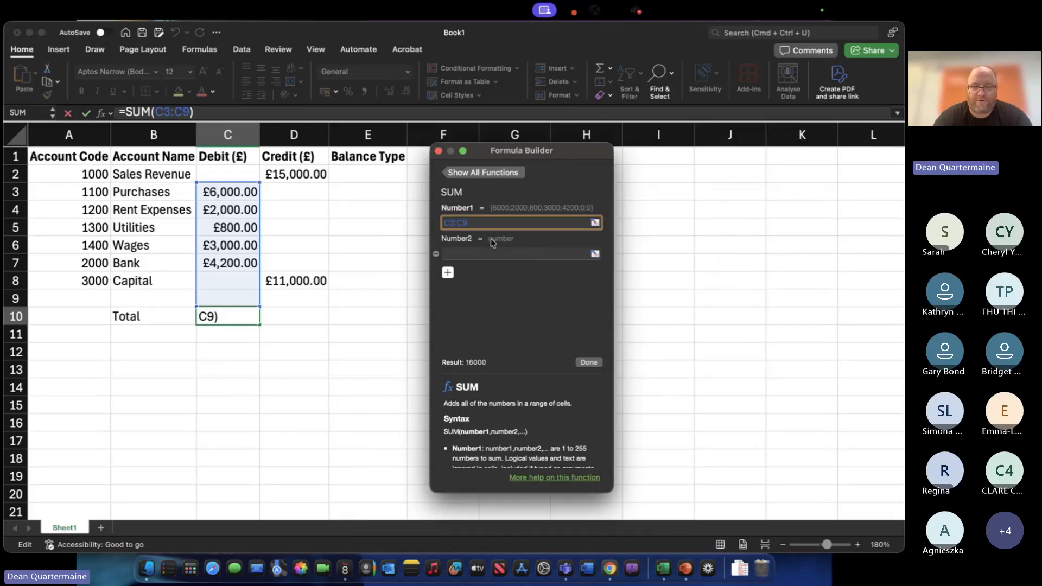
{"action": "key", "text": "BackSpace"}
{"action": "type", "text": "2"}
{"action": "key", "text": "BackSpace"}
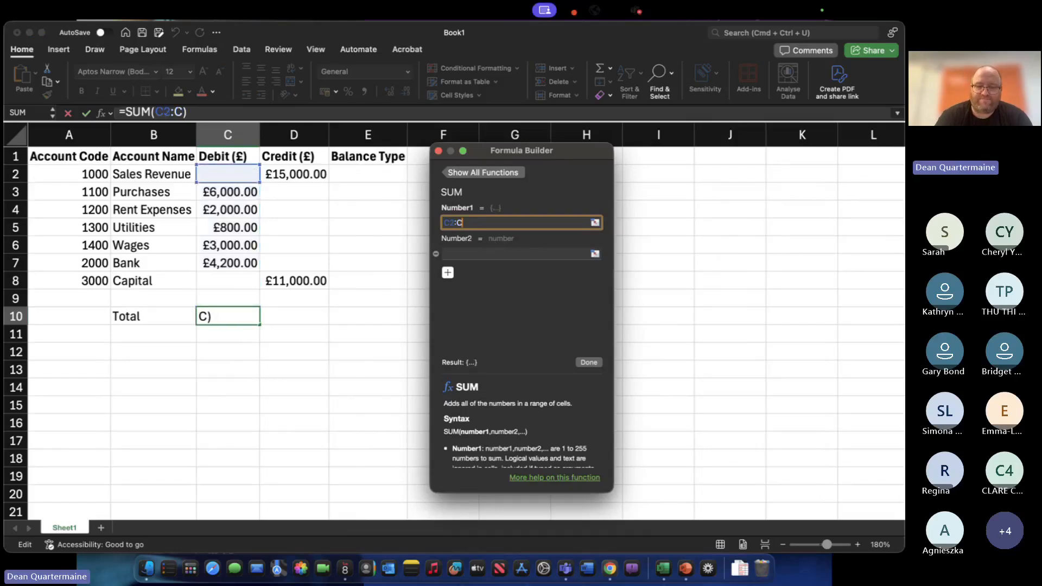
{"action": "type", "text": "8"}
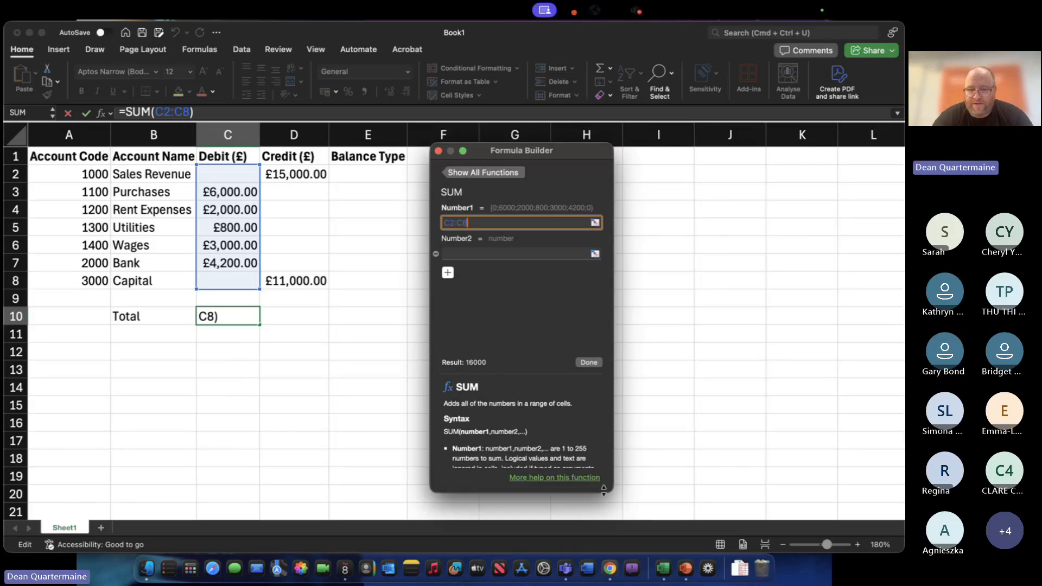
{"action": "left_click_drag", "start_coordinate": [611, 491], "coordinate": [676, 533]}
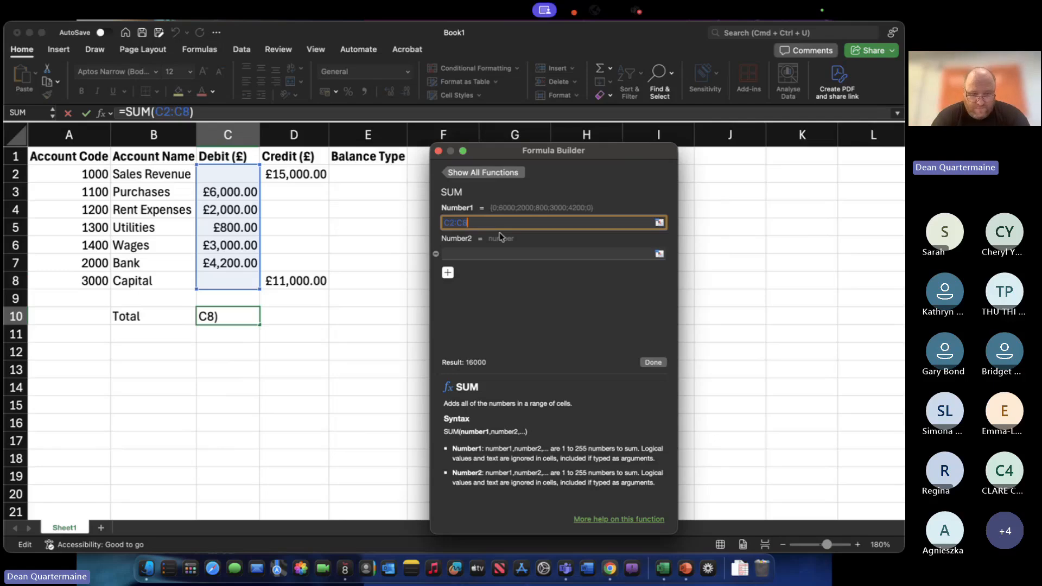
{"action": "key", "text": "Return"}
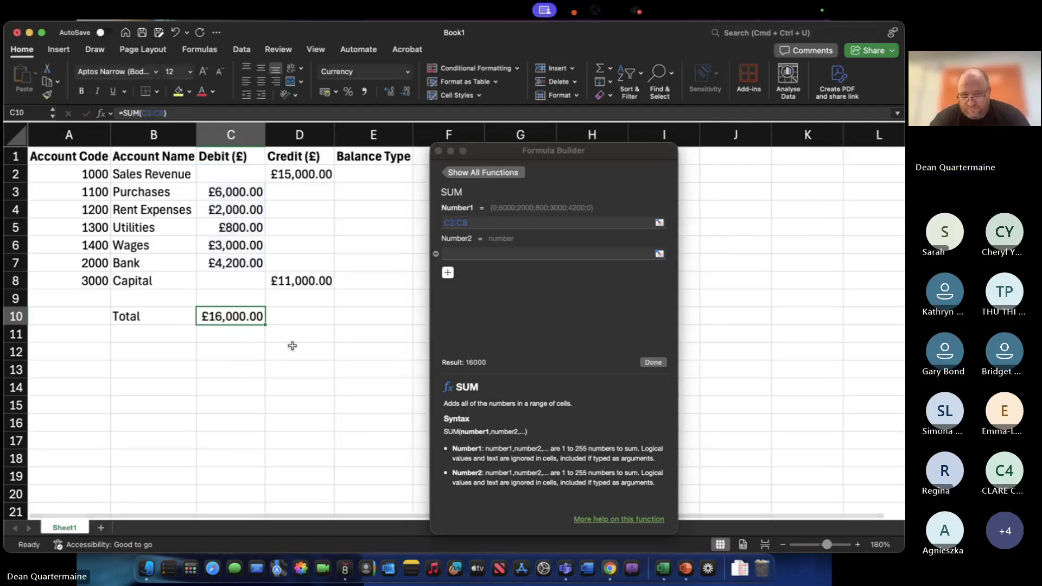
{"action": "left_click", "coordinate": [293, 346]}
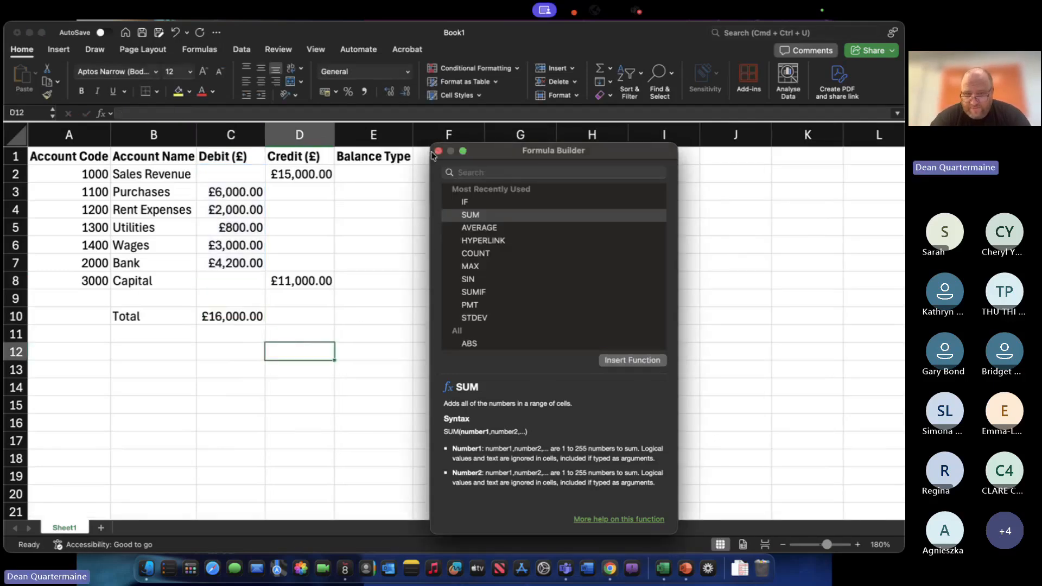
{"action": "left_click", "coordinate": [438, 151]}
Total the credit column in D10 with AutoSum, correcting its range to D2:D8.
{"action": "left_click", "coordinate": [307, 314]}
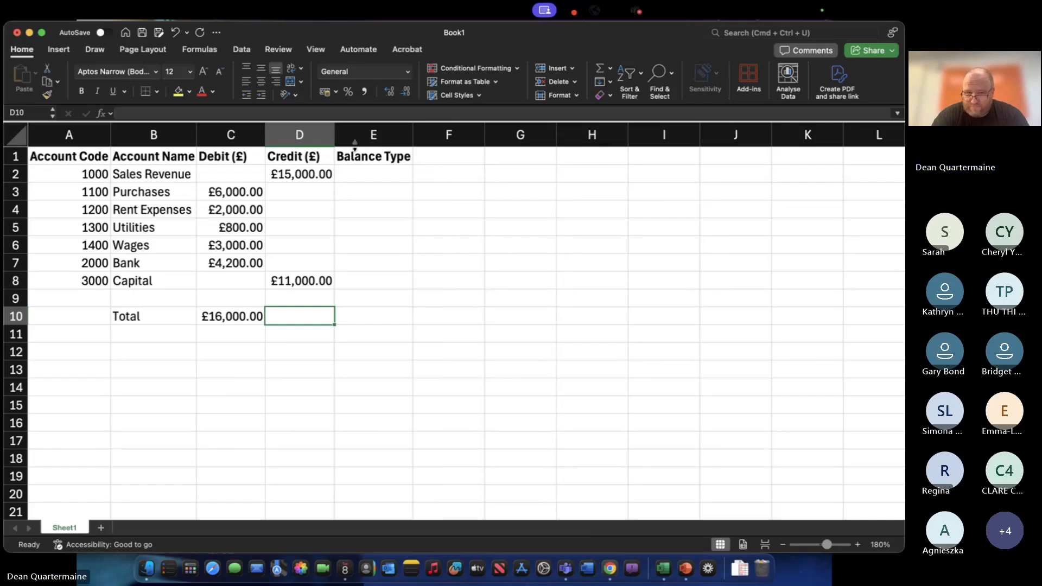
{"action": "left_click", "coordinate": [622, 284]}
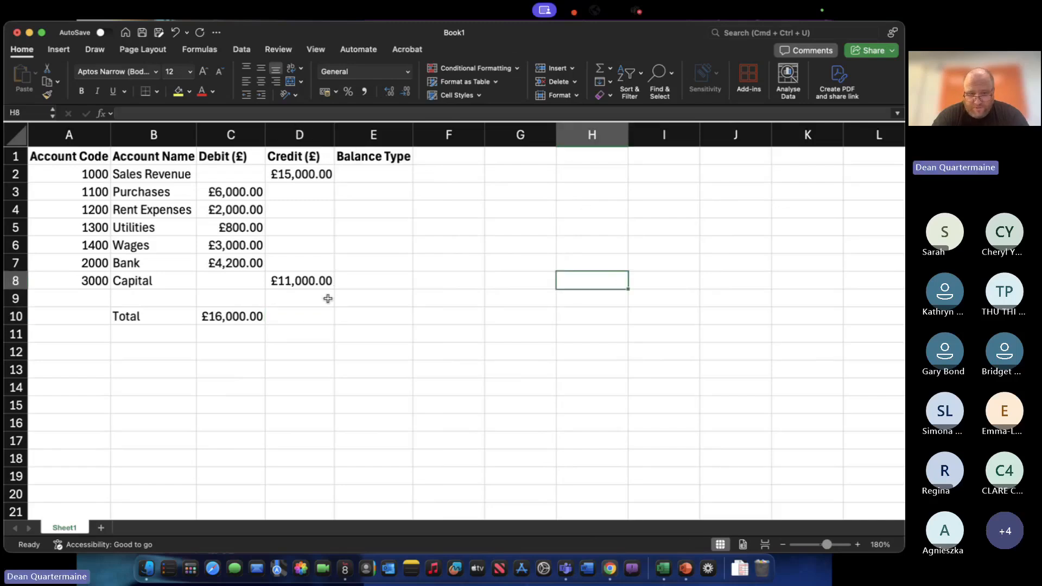
{"action": "left_click", "coordinate": [302, 317]}
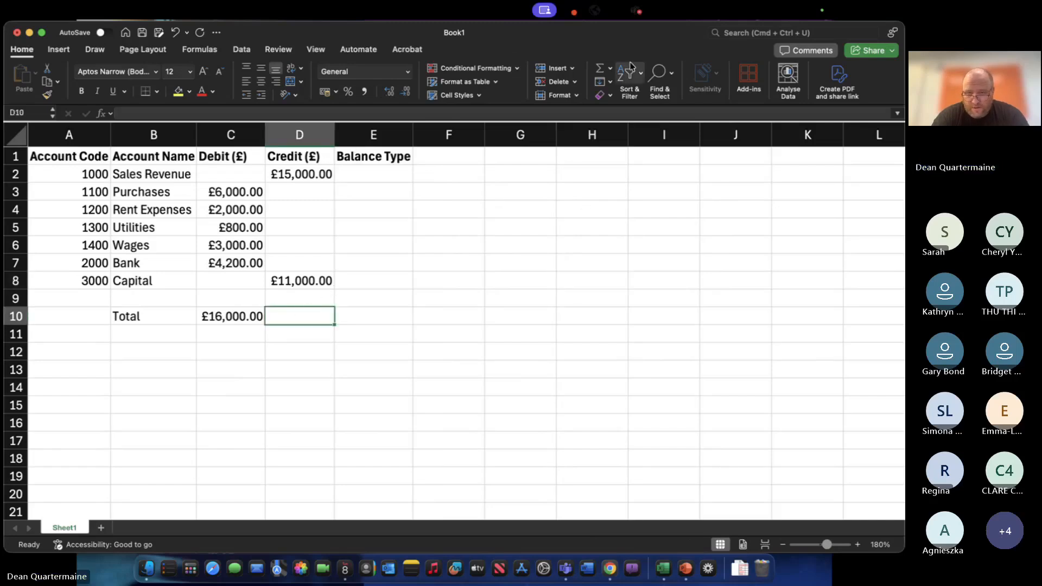
{"action": "left_click", "coordinate": [603, 71]}
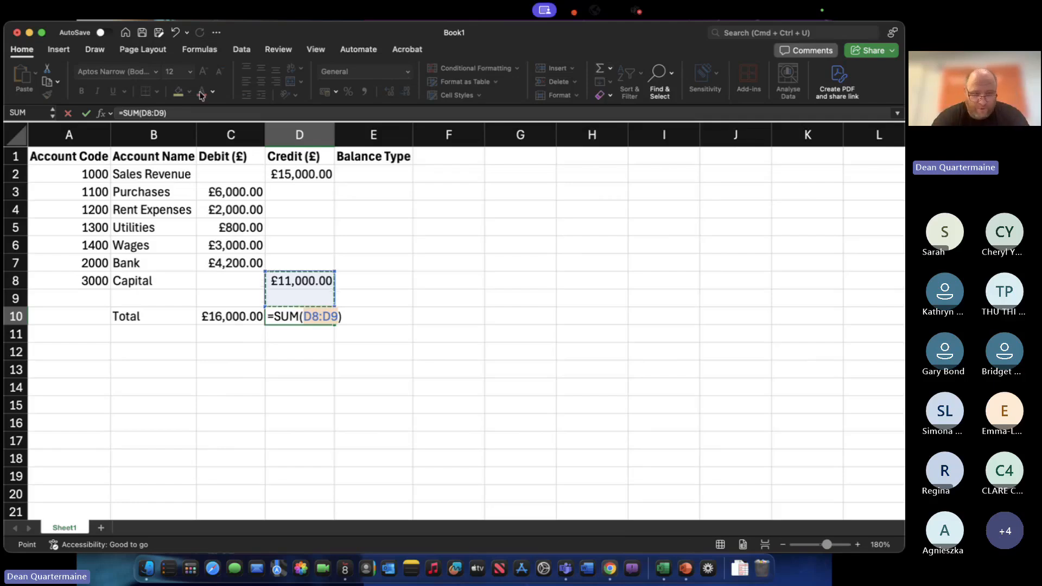
{"action": "left_click", "coordinate": [151, 113]}
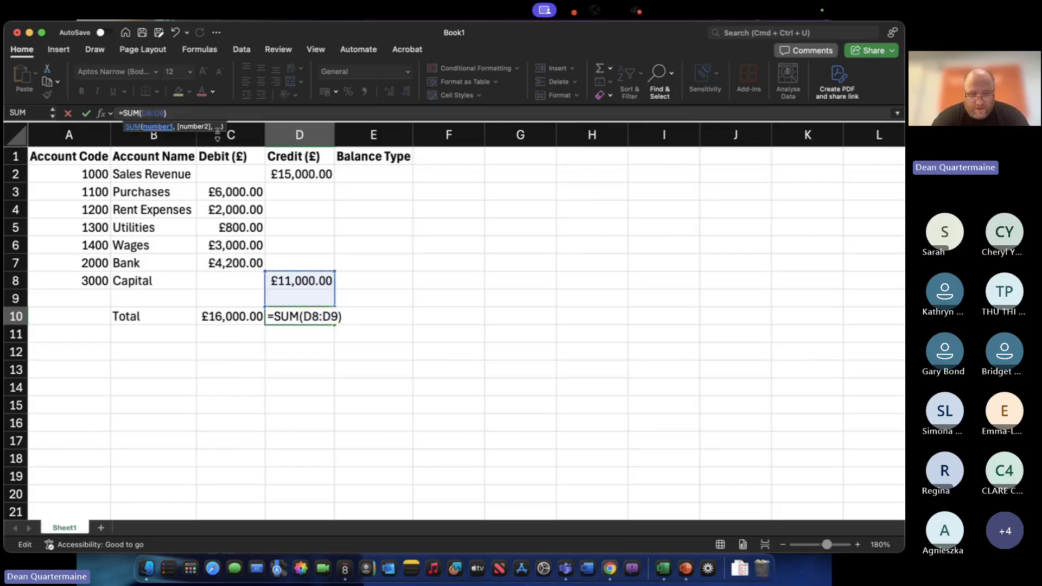
{"action": "key", "text": "BackSpace"}
{"action": "type", "text": "2"}
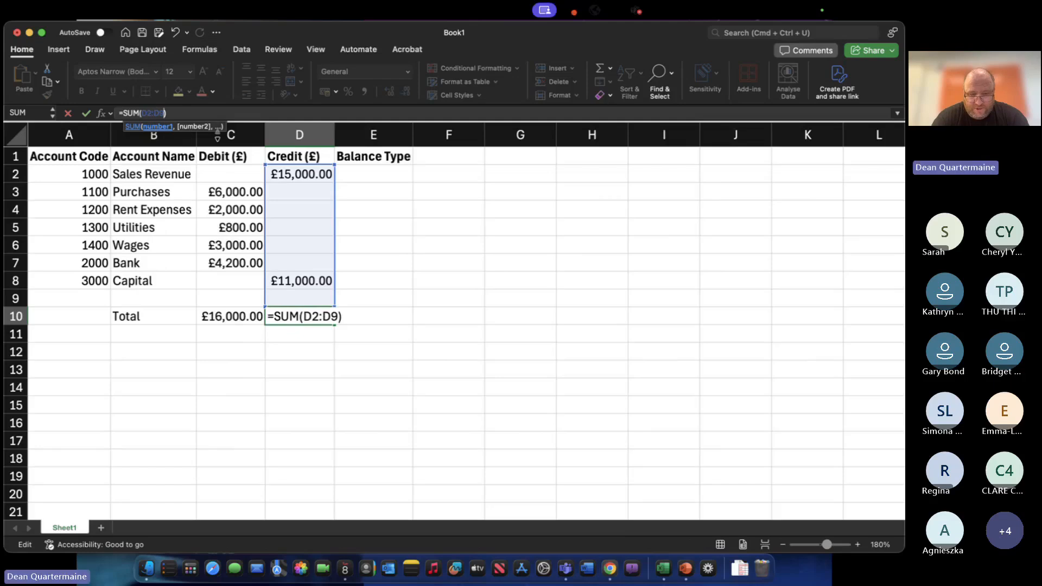
{"action": "key", "text": "Return"}
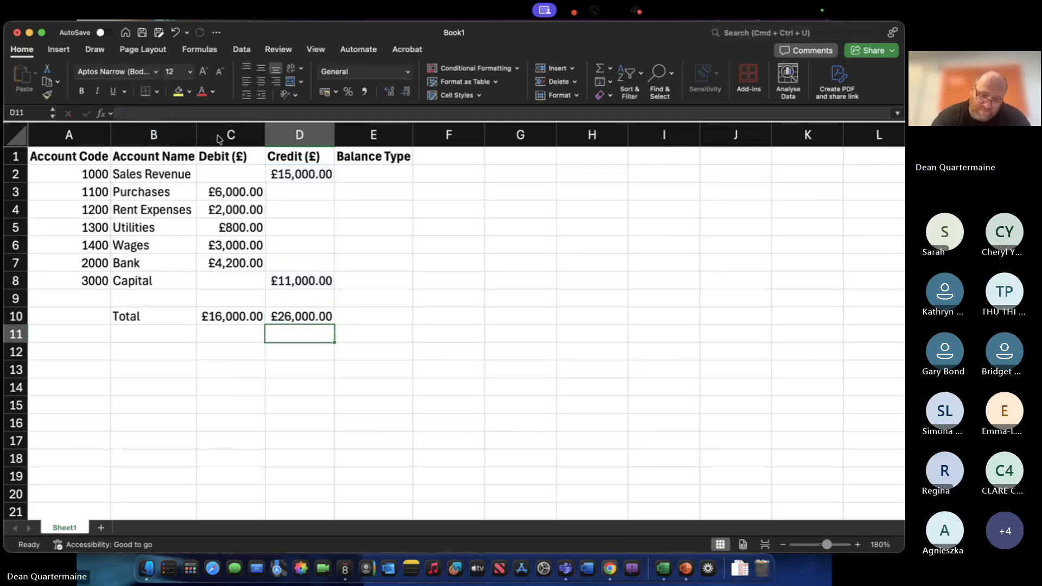
Clear the debit total in C10, re-enter it as =SUM(C2:C8), and check the formulas in C10 and D10.
{"action": "key", "text": "Up"}
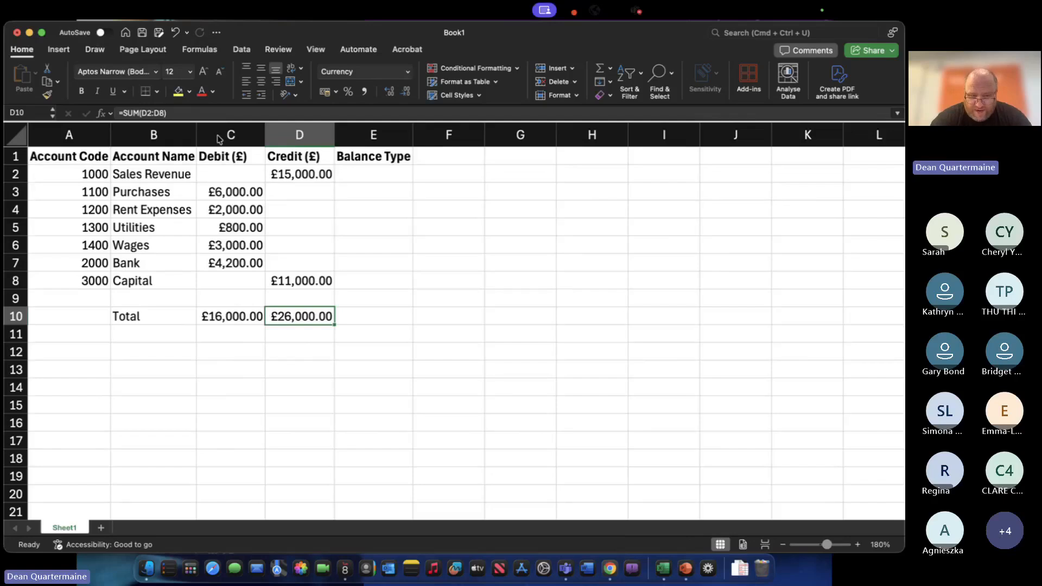
{"action": "key", "text": "Left"}
{"action": "key", "text": "Delete"}
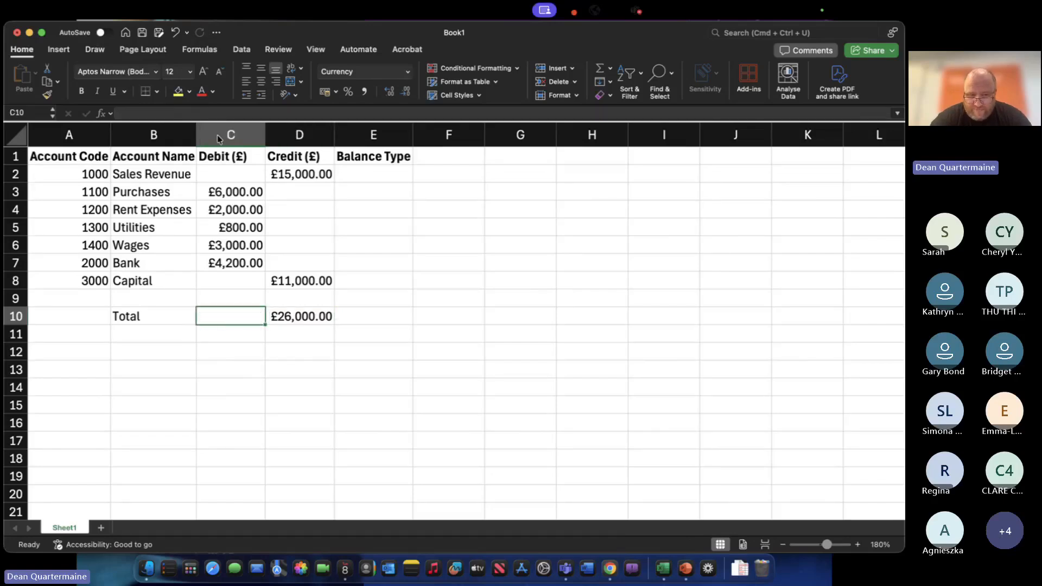
{"action": "type", "text": "="}
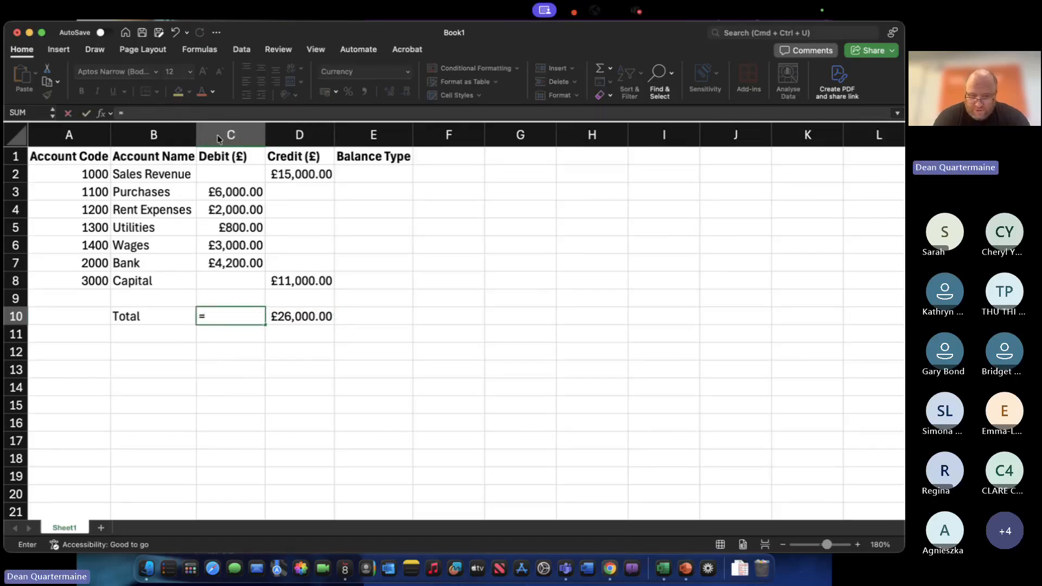
{"action": "type", "text": "SUM"}
{"action": "key", "text": "BackSpace"}
{"action": "key", "text": "BackSpace"}
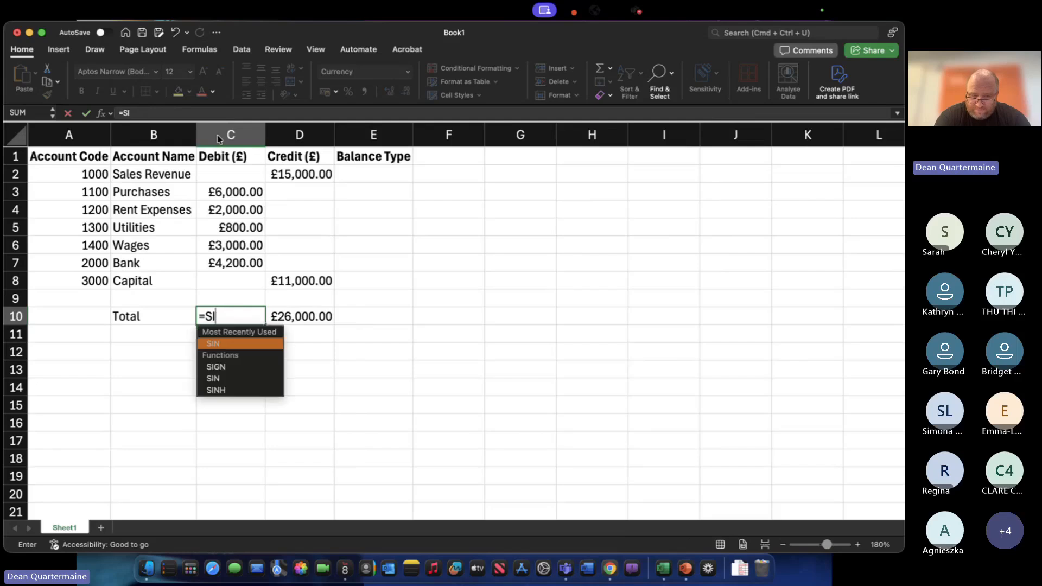
{"action": "type", "text": "UM("}
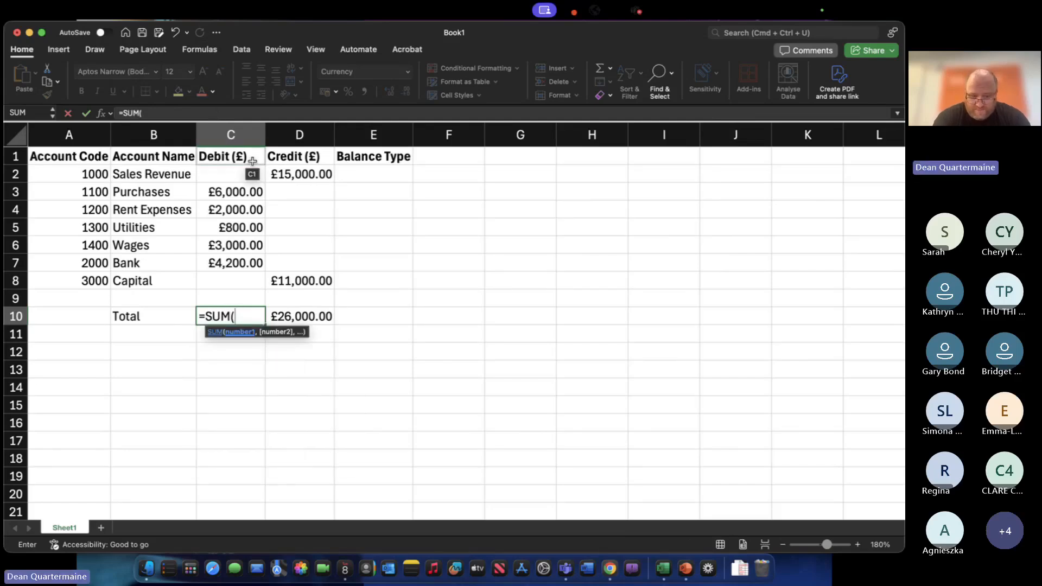
{"action": "type", "text": "C2:"}
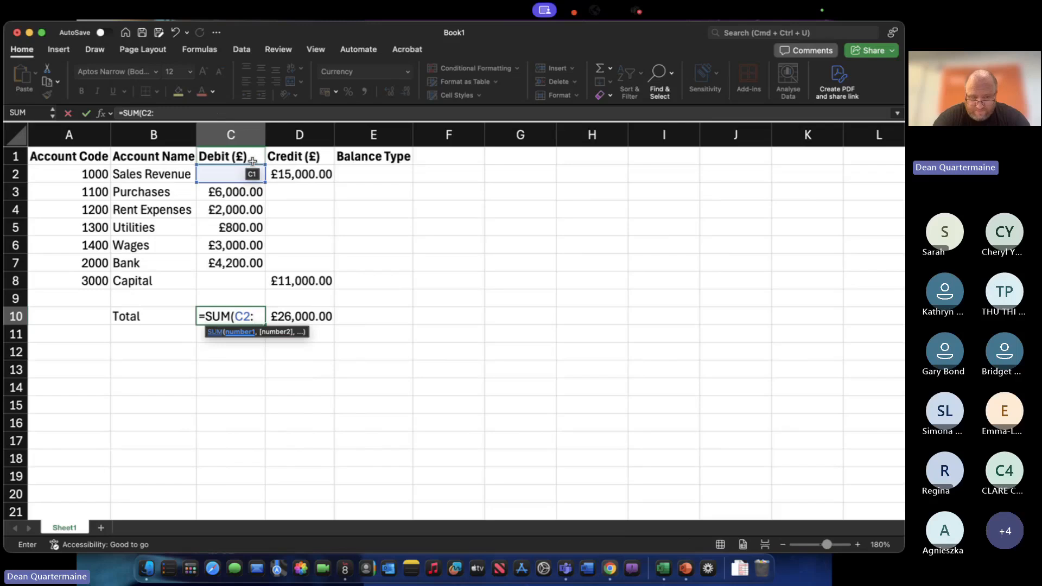
{"action": "type", "text": "C8)"}
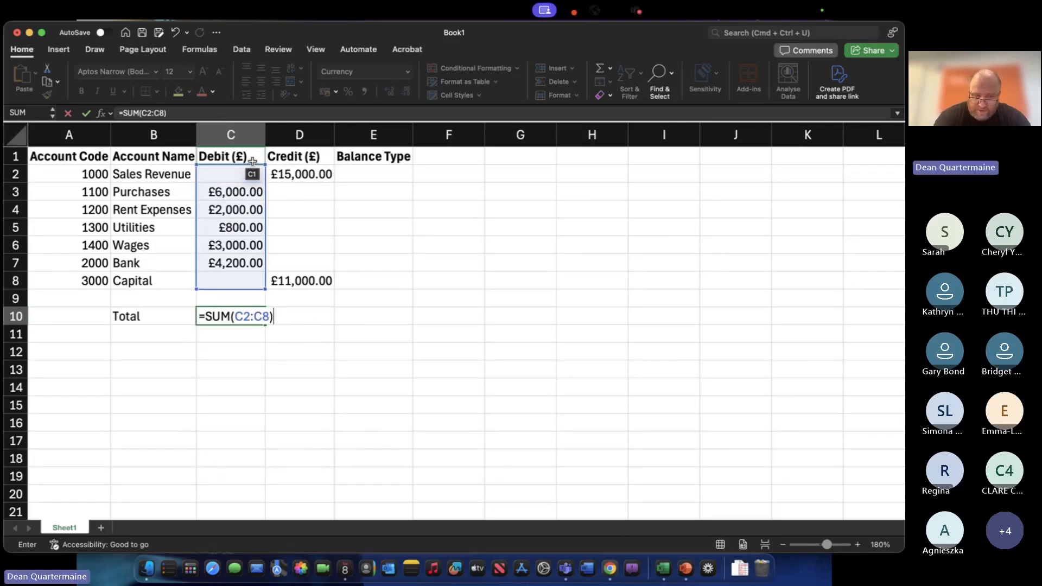
{"action": "key", "text": "Return"}
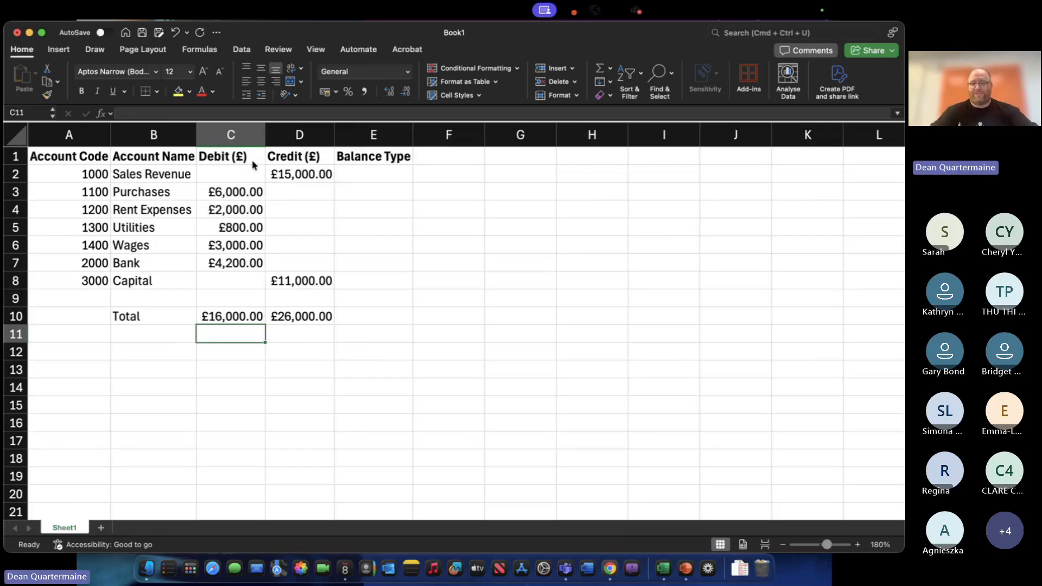
{"action": "mouse_move", "coordinate": [234, 315]}
{"action": "left_mouse_down"}
{"action": "mouse_move", "coordinate": [307, 313]}
{"action": "mouse_move", "coordinate": [242, 316]}
{"action": "left_mouse_up"}
{"action": "left_click", "coordinate": [302, 315]}
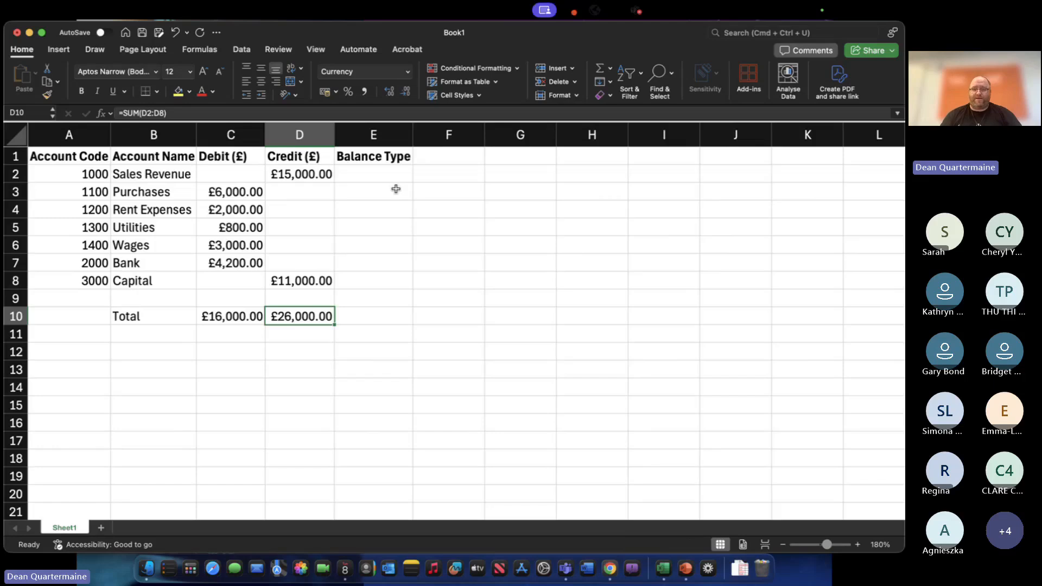
Start an IF formula in E2 under Balance Type with the logical test C2>D2.
{"action": "left_click", "coordinate": [381, 174]}
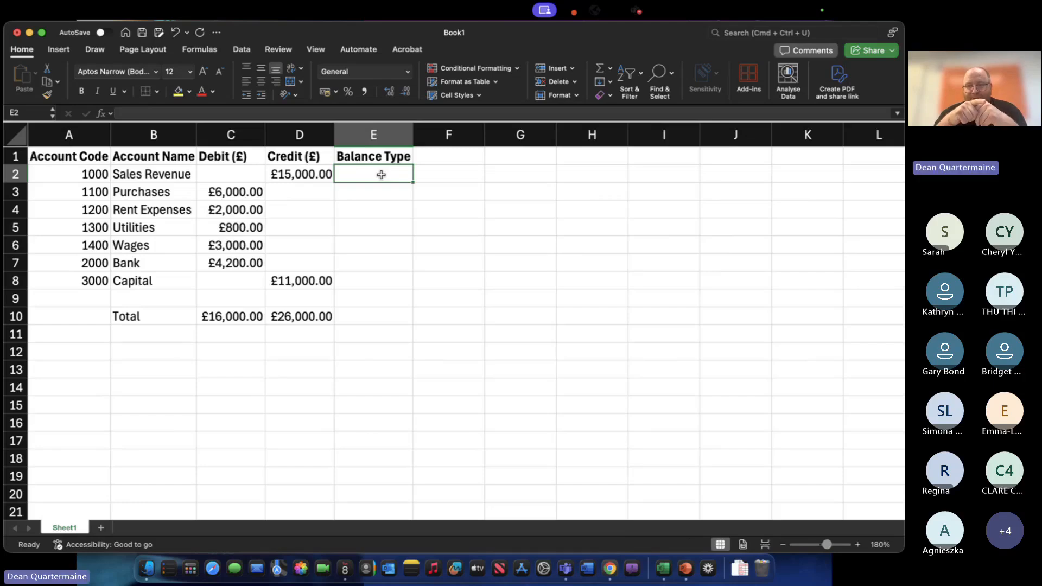
{"action": "type", "text": "="}
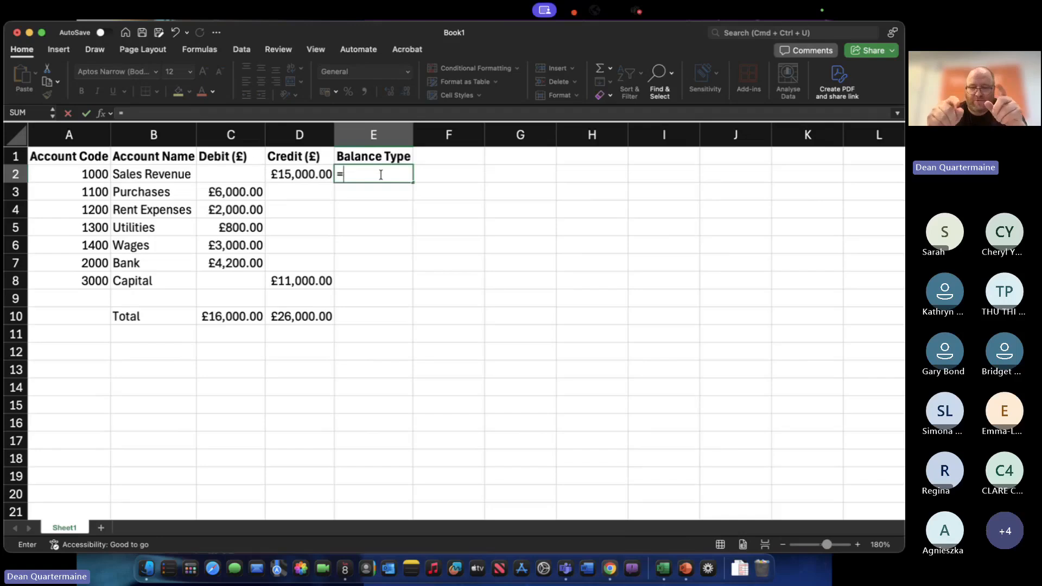
{"action": "type", "text": "IF"}
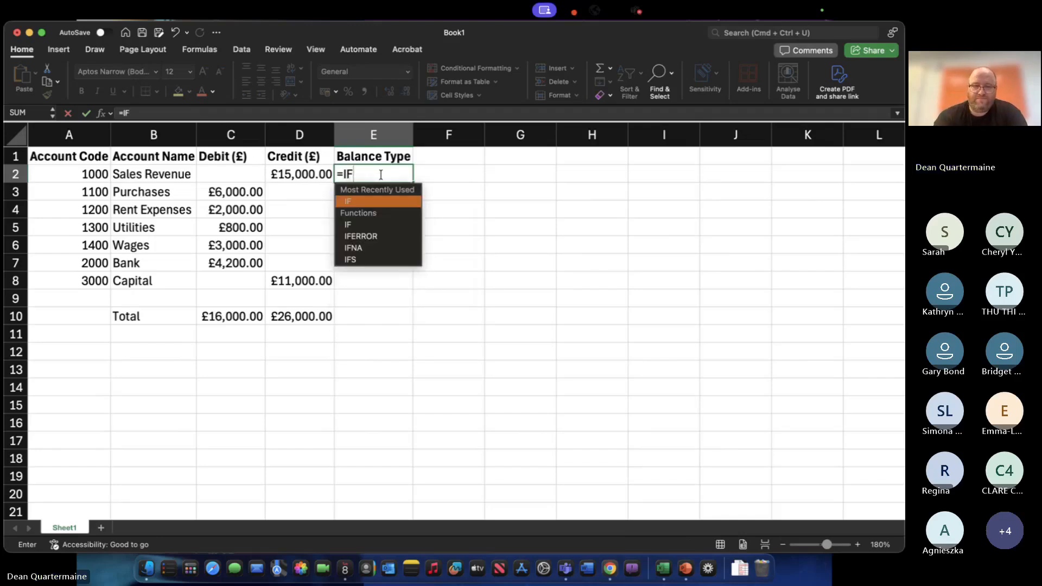
{"action": "type", "text": "("}
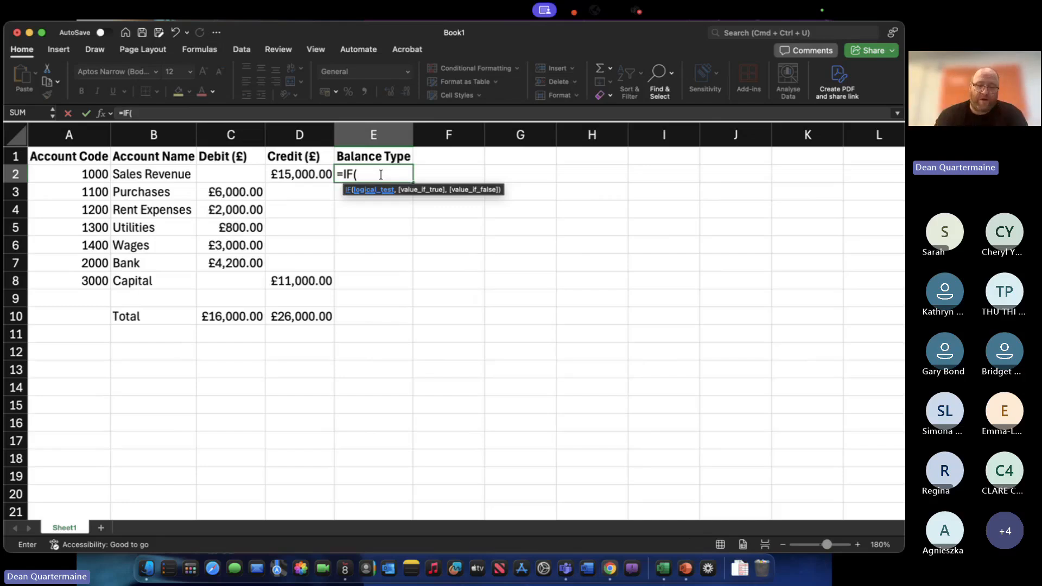
{"action": "type", "text": "C"}
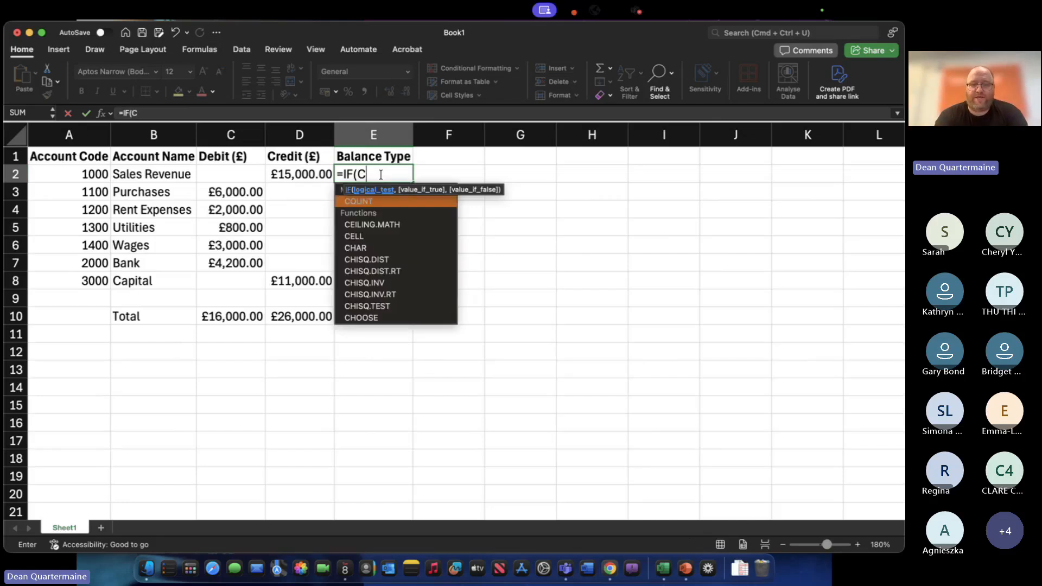
{"action": "type", "text": "2"}
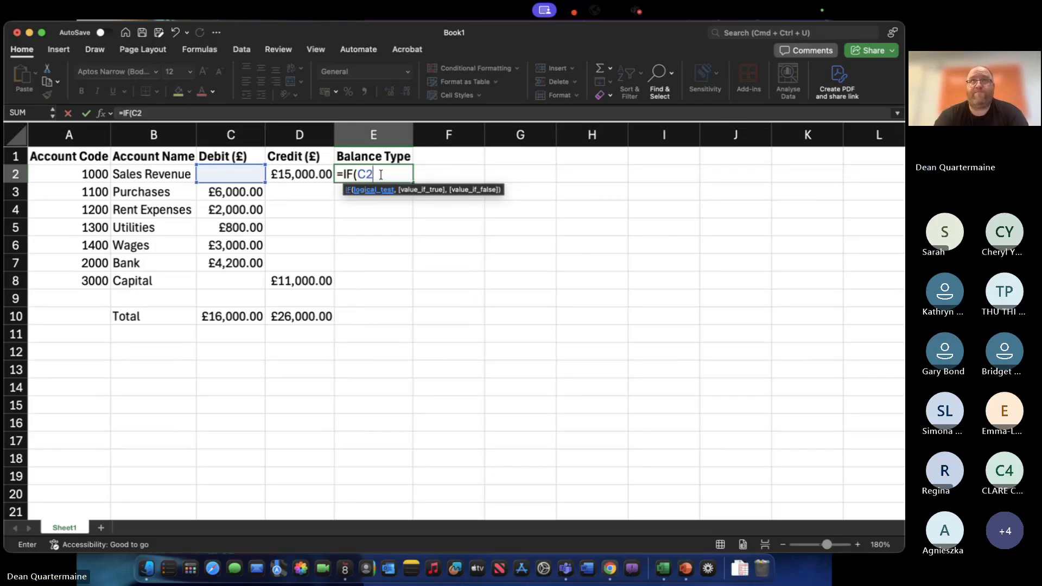
{"action": "type", "text": ">"}
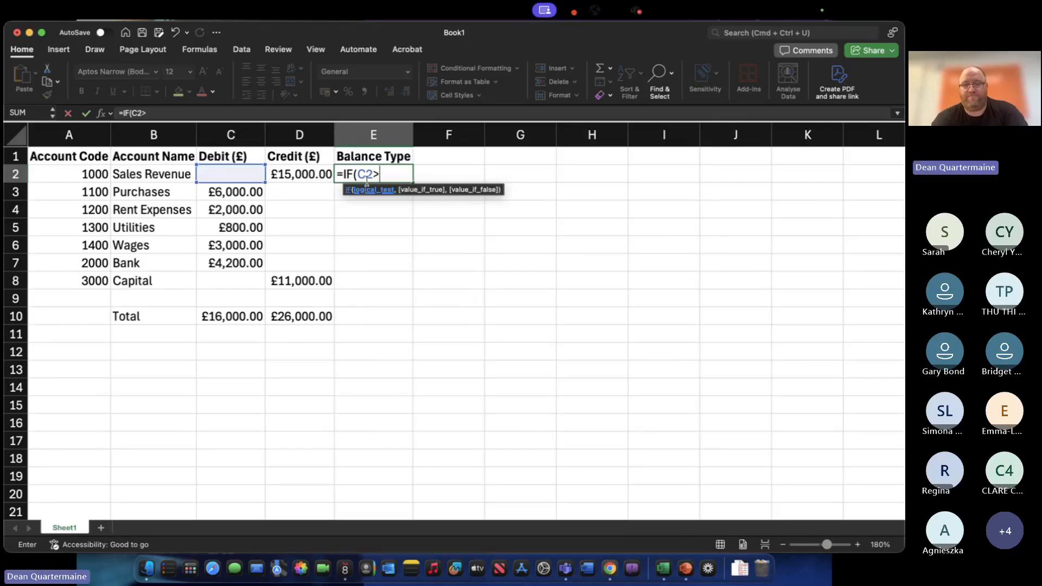
{"action": "type", "text": "D2,"}
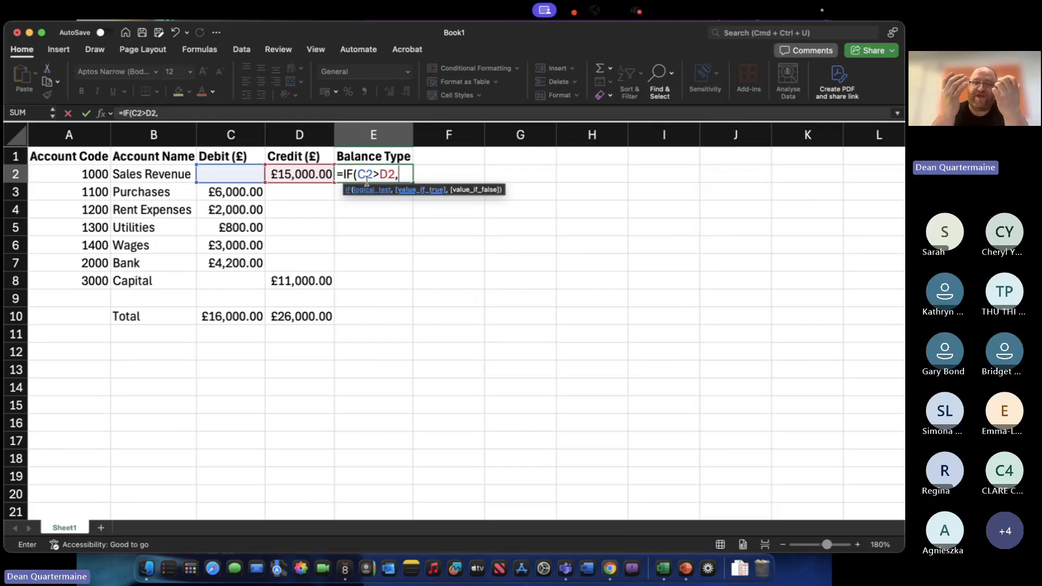
Complete the E2 IF formula with "Debit" as the true value and "Credit" as the false value.
{"action": "type", "text": "\""}
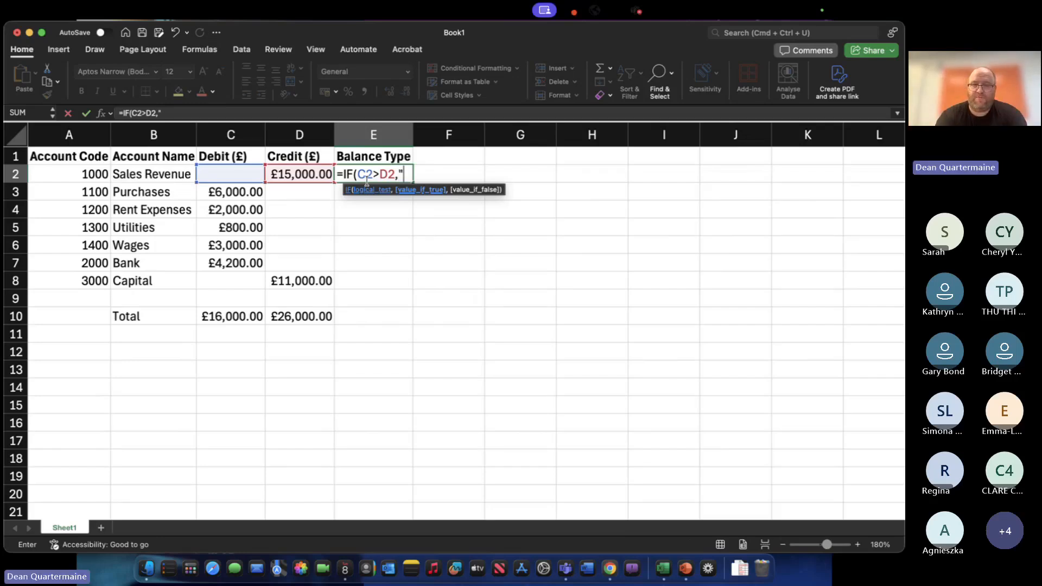
{"action": "type", "text": "De"}
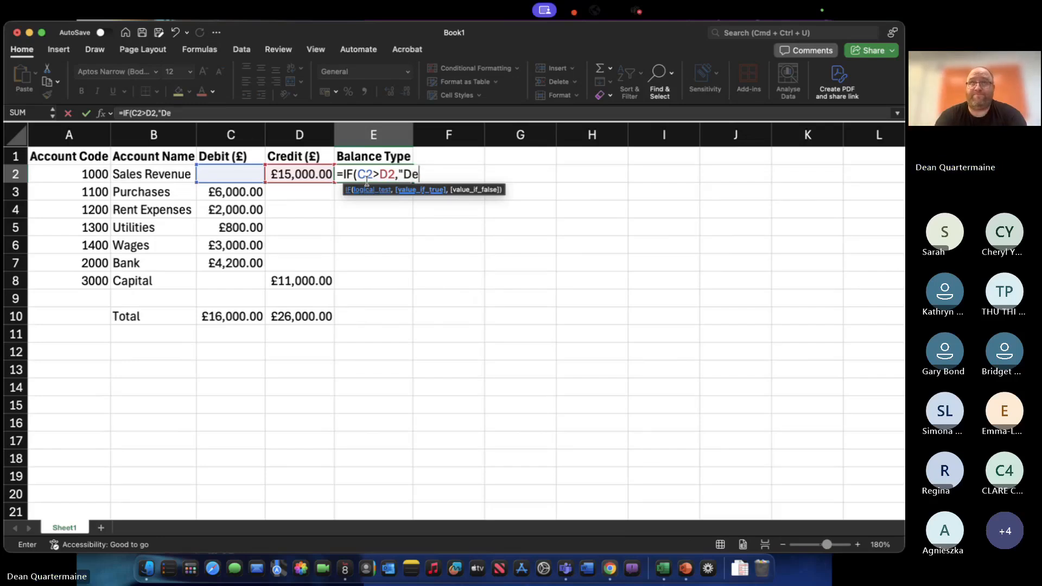
{"action": "type", "text": "bit"}
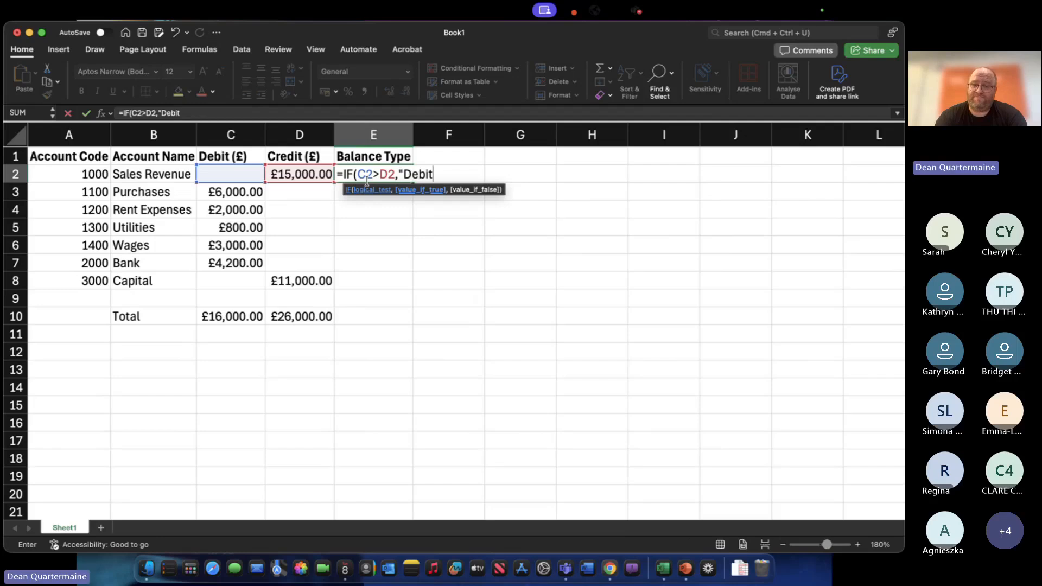
{"action": "type", "text": "\""}
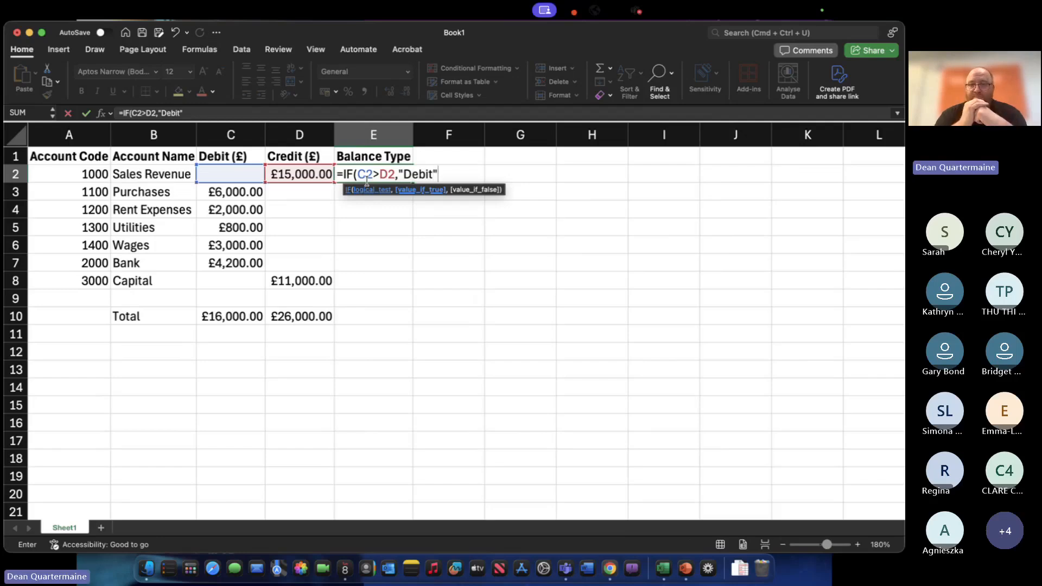
{"action": "type", "text": ","}
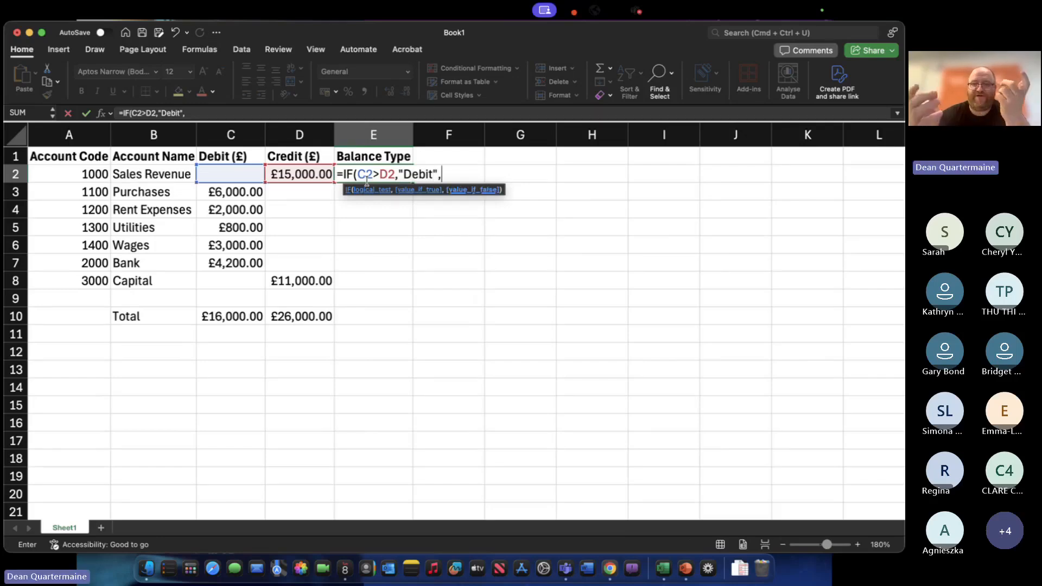
{"action": "type", "text": "\""}
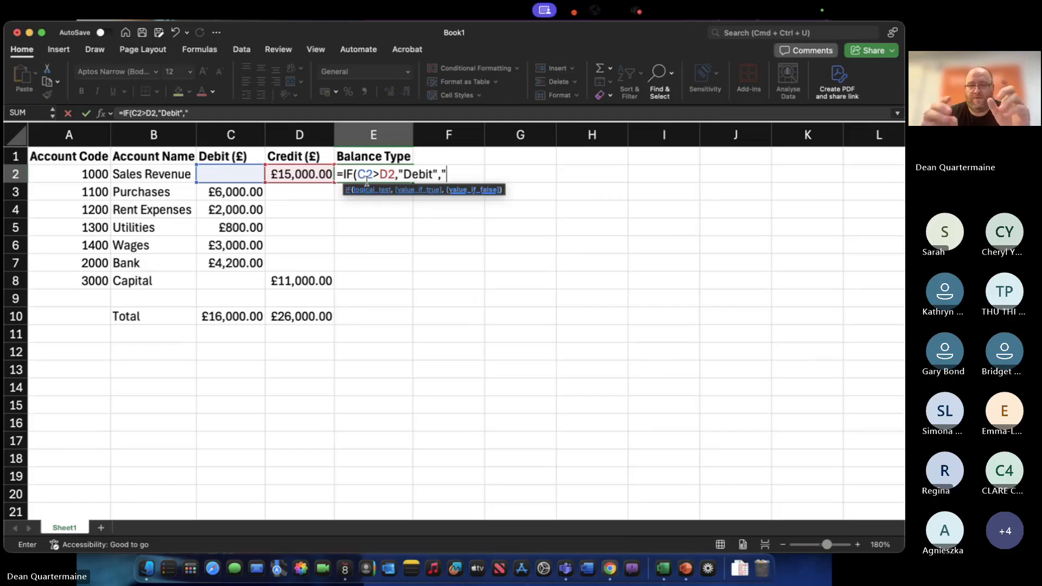
{"action": "type", "text": "Cre"}
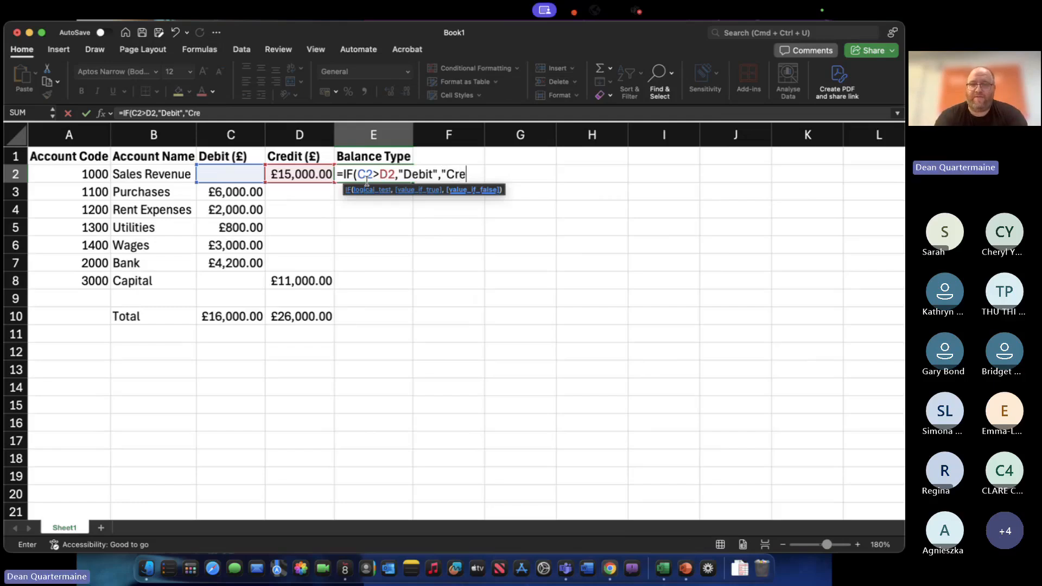
{"action": "type", "text": "dit\")"}
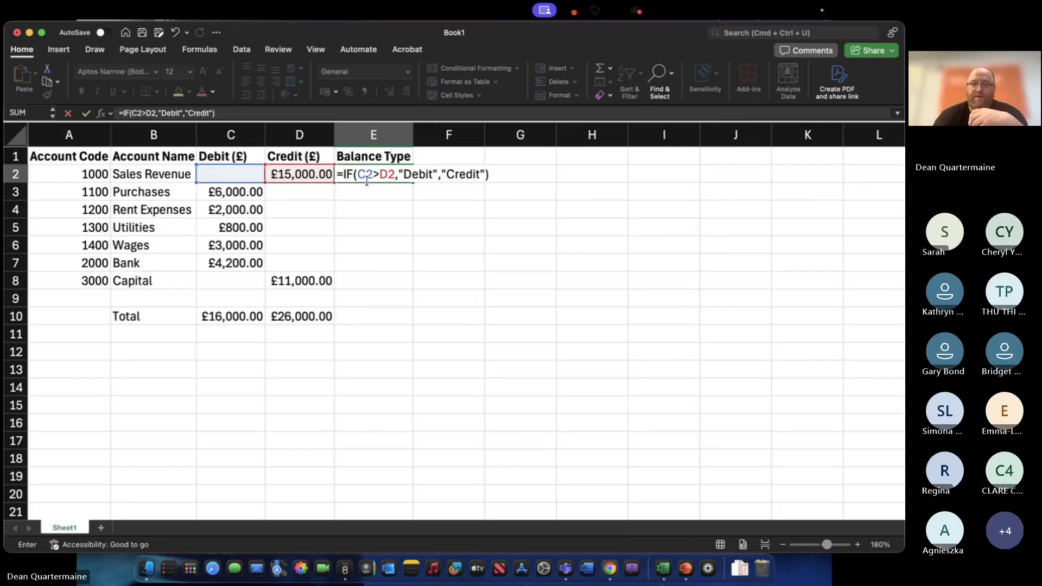
{"action": "key", "text": "Return"}
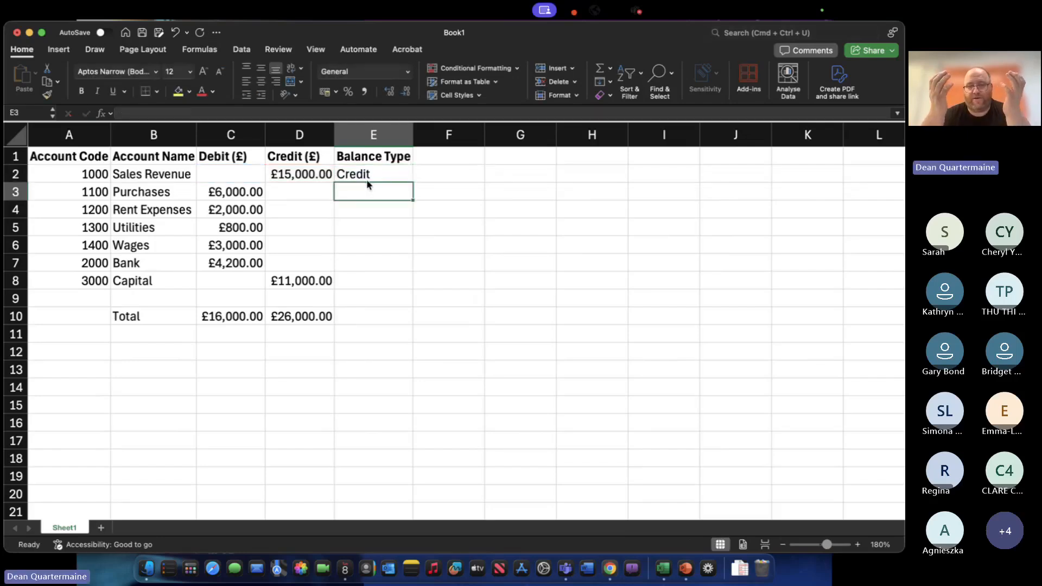
Start an IF formula in E3 for Purchases with the logical test C3>D3.
{"action": "left_click", "coordinate": [367, 181]}
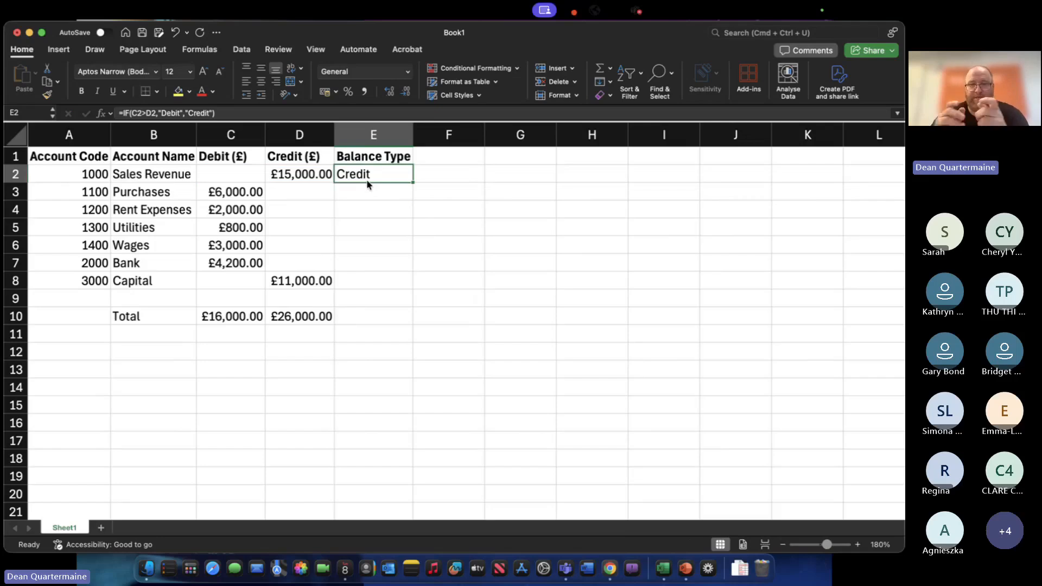
{"action": "key", "text": "Down"}
{"action": "type", "text": "="}
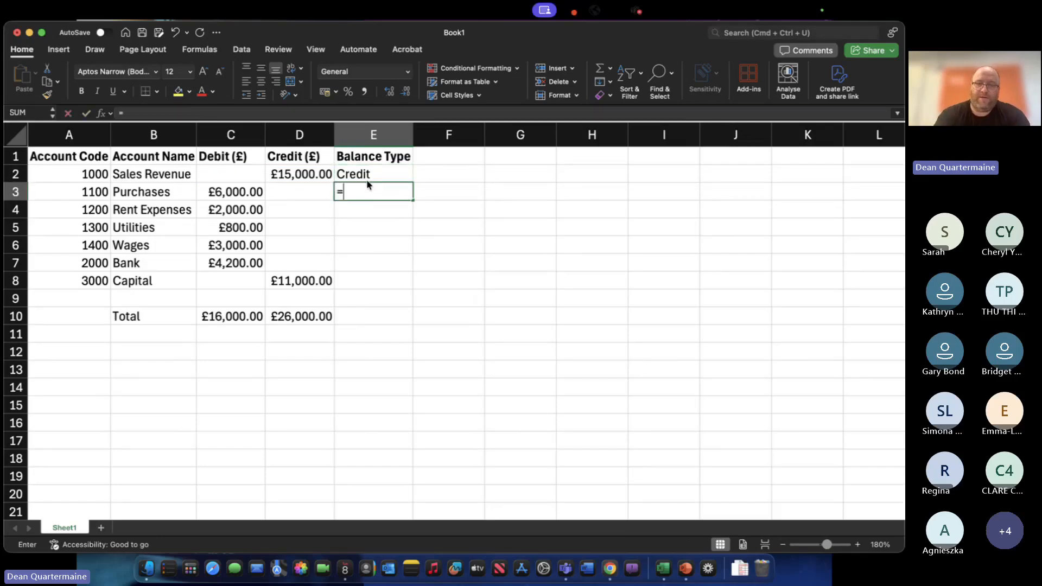
{"action": "type", "text": "IF"}
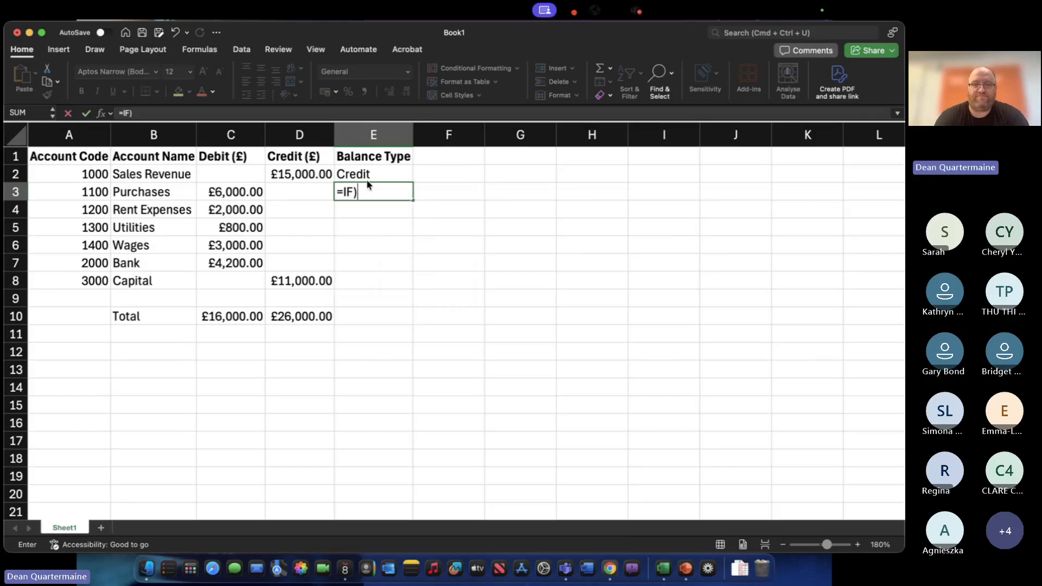
{"action": "type", "text": "("}
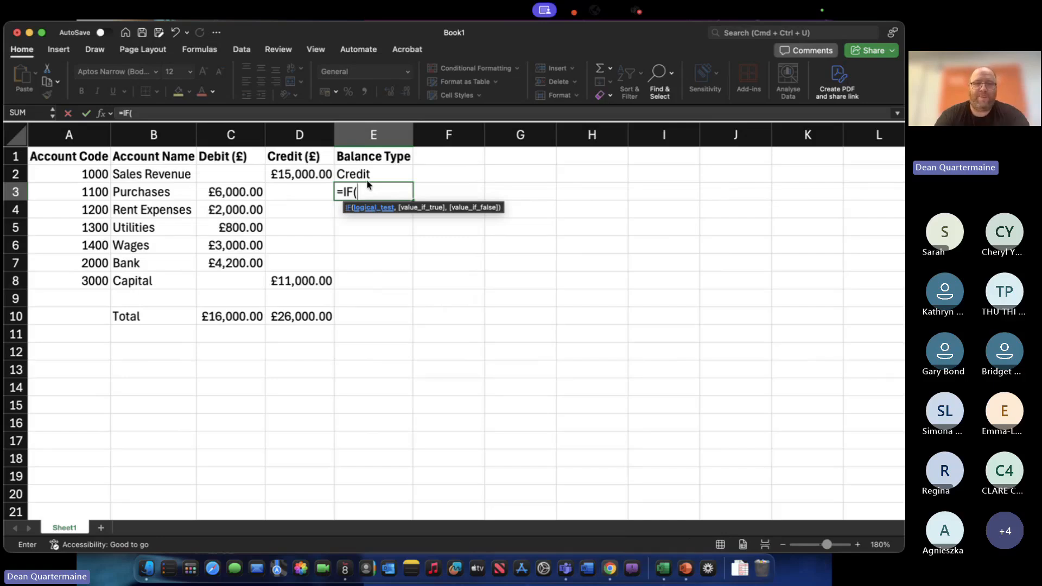
{"action": "key", "text": "Left"}
{"action": "key", "text": "Left"}
{"action": "key", "text": "Left"}
{"action": "key", "text": "Right"}
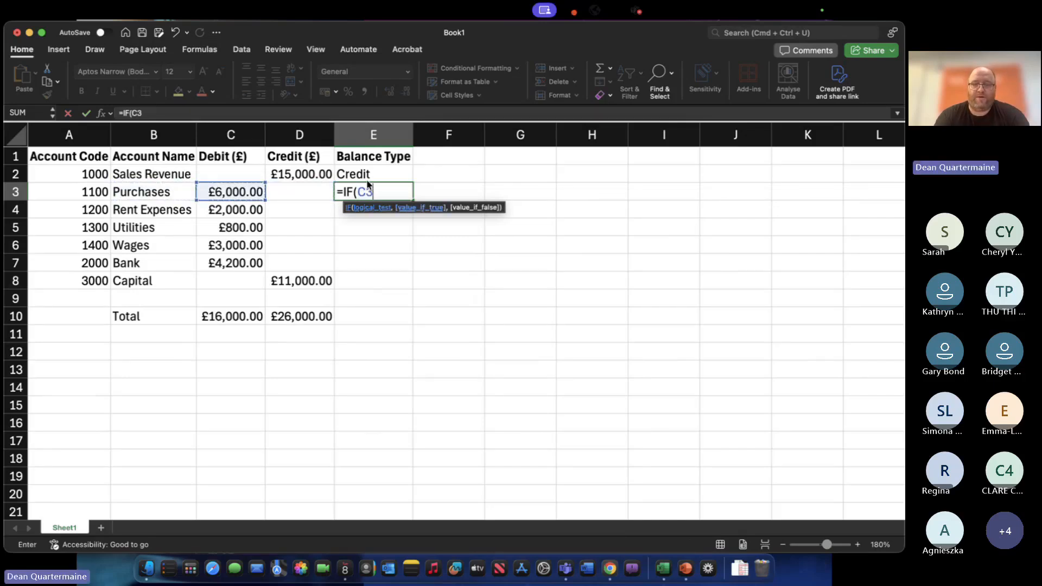
{"action": "type", "text": ">"}
{"action": "key", "text": "Right"}
{"action": "key", "text": "Left"}
{"action": "key", "text": "Left"}
{"action": "key", "text": "Left"}
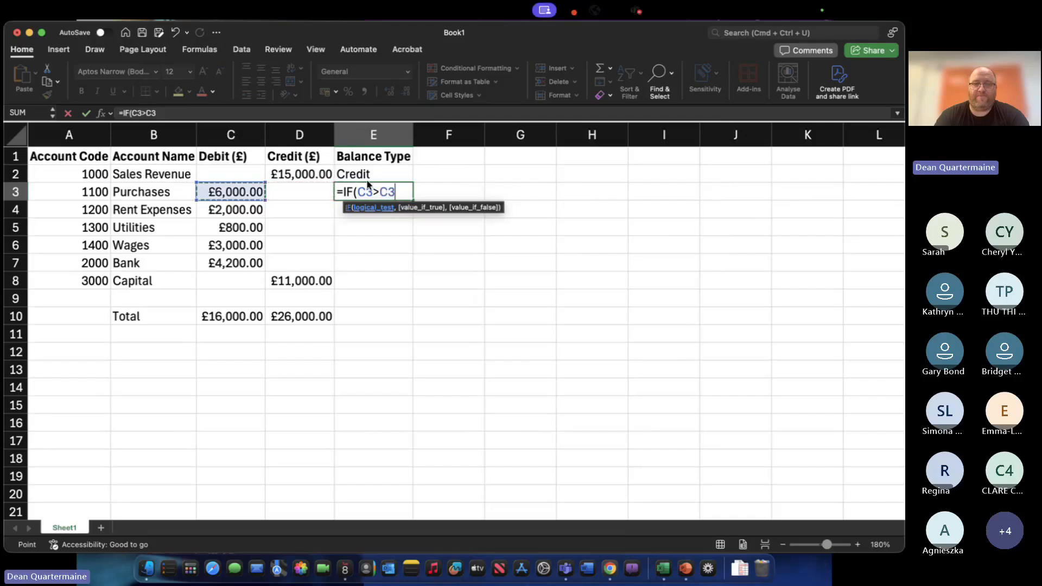
{"action": "key", "text": "Right"}
{"action": "type", "text": ","}
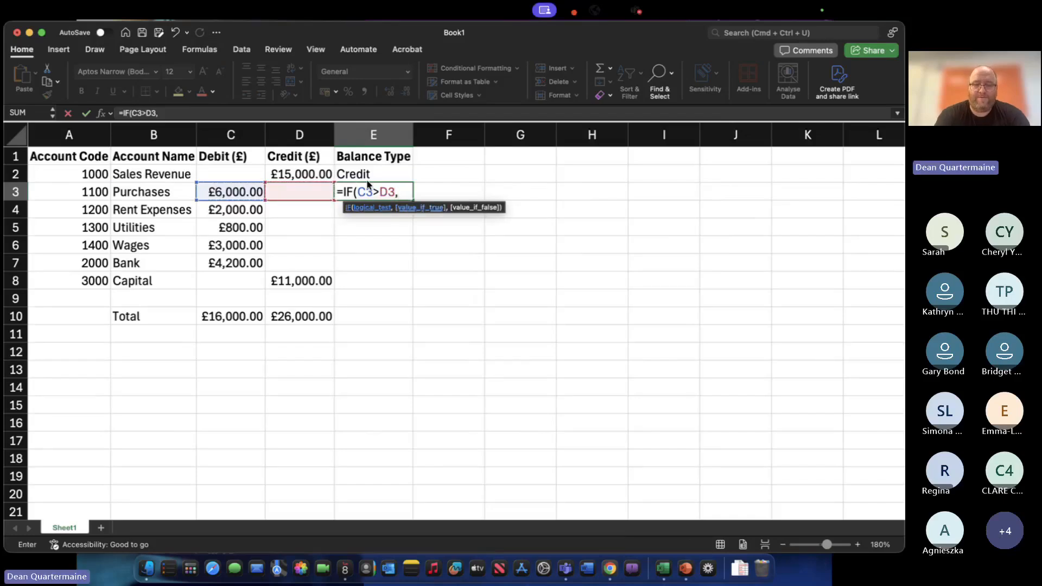
Complete the E3 IF formula with "Debit" as the true value and "Credit" as the false value.
{"action": "type", "text": "\""}
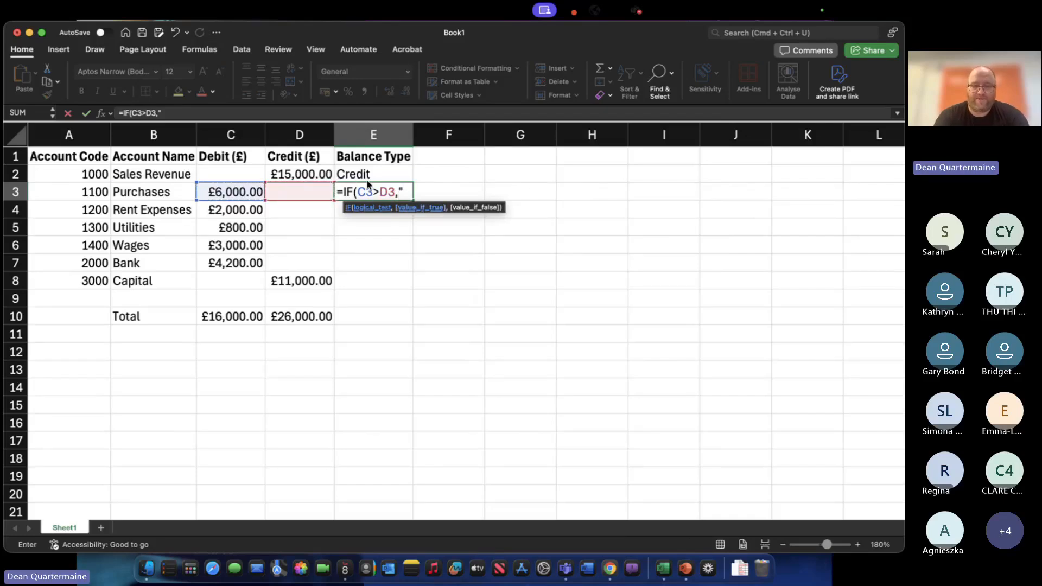
{"action": "type", "text": "Debit"}
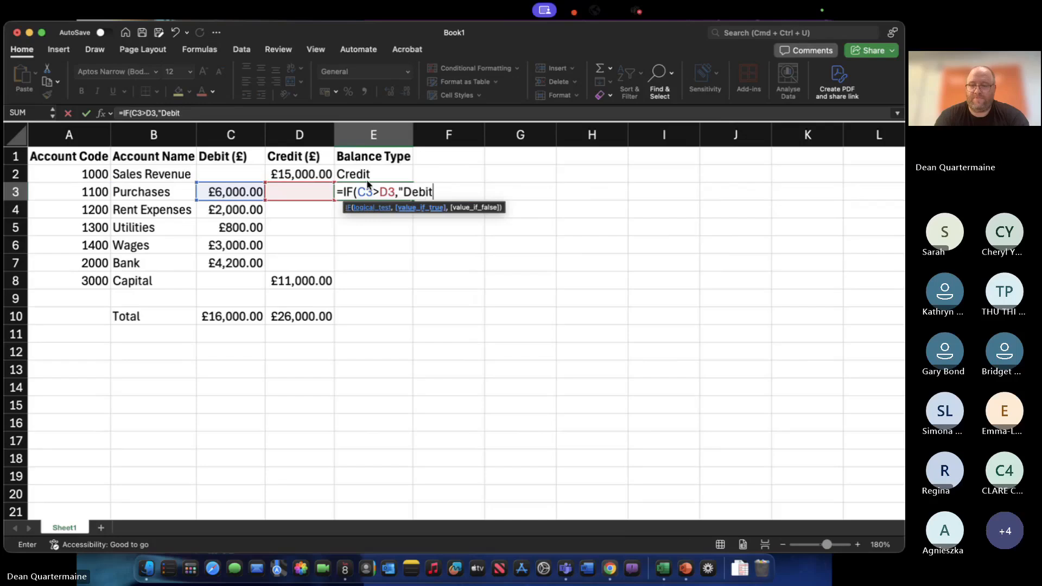
{"action": "type", "text": "\","}
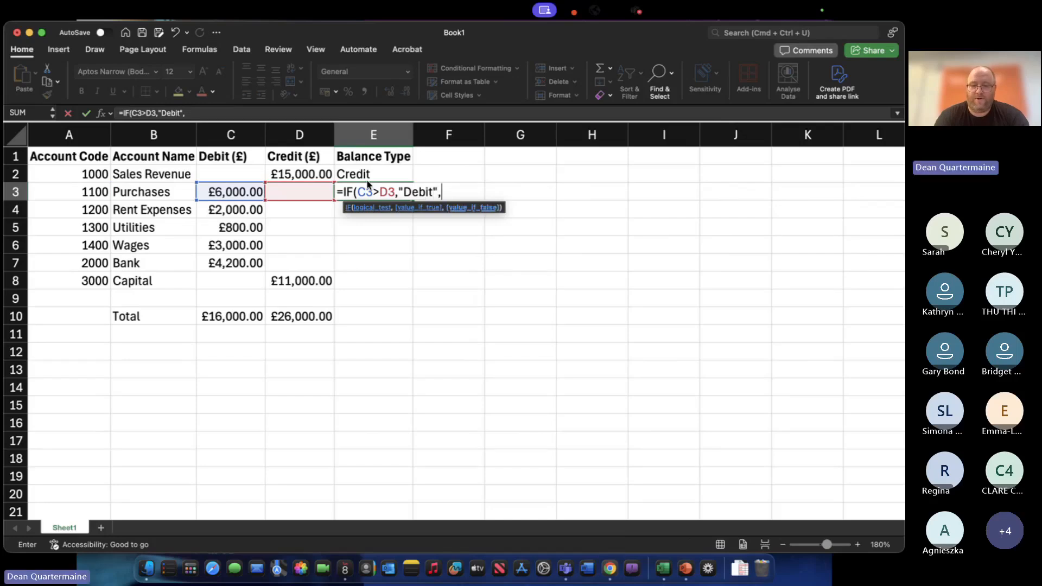
{"action": "type", "text": "\"Credit"}
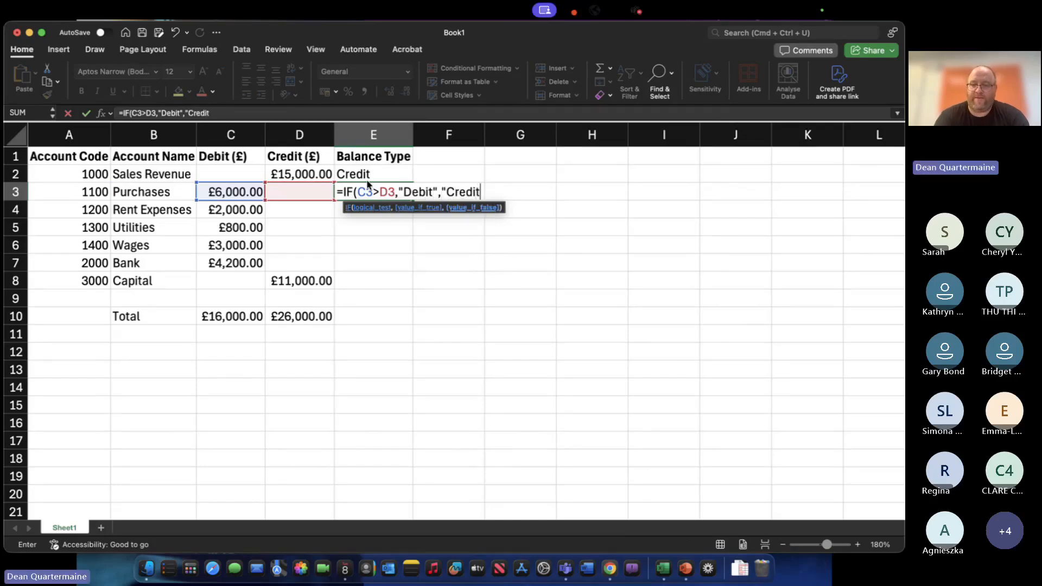
{"action": "type", "text": "\")"}
{"action": "key", "text": "Return"}
{"action": "key", "text": "Return"}
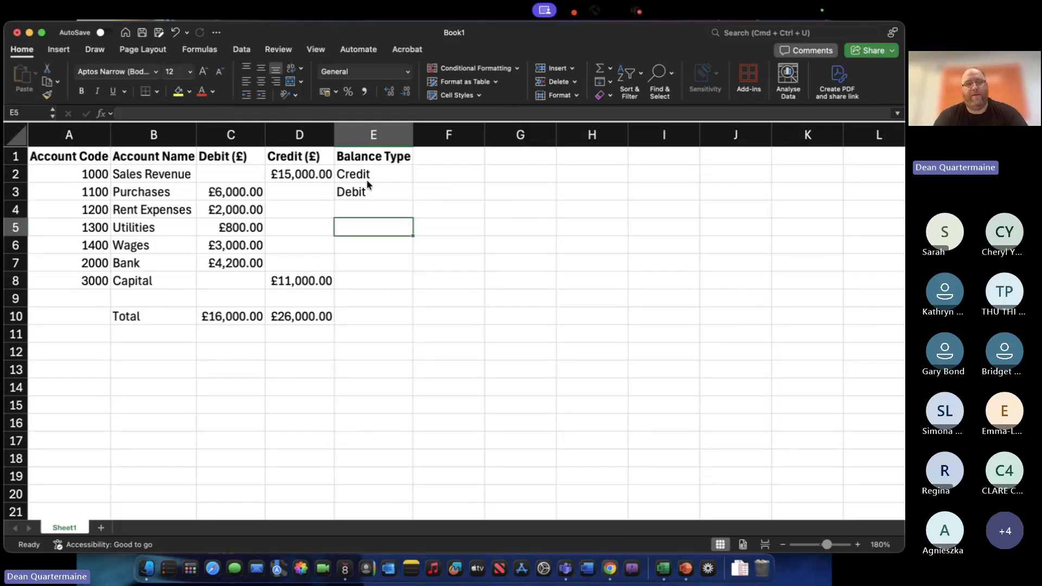
{"action": "key", "text": "Return"}
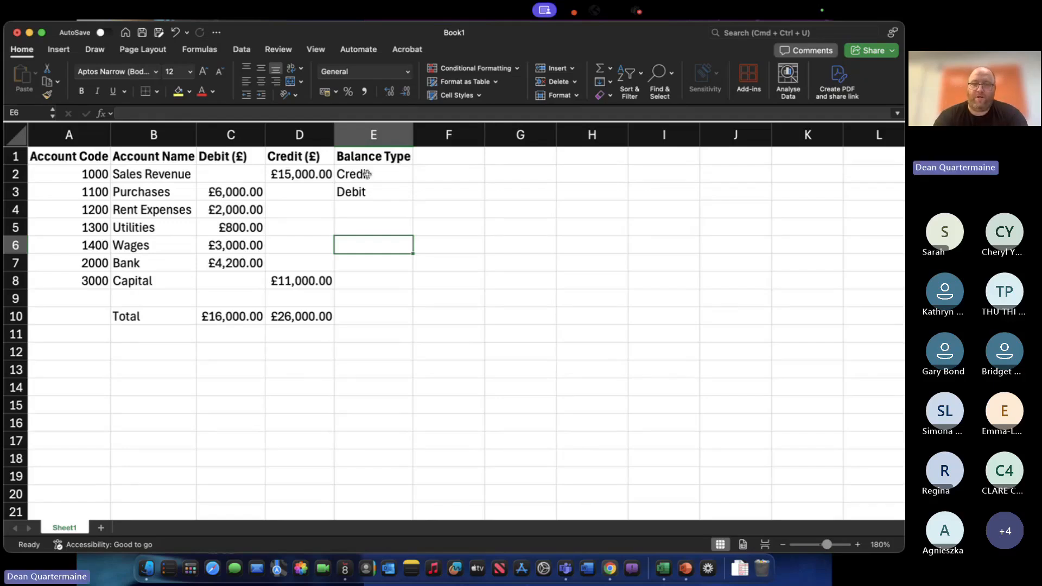
Clear the formula in E3 and fill the IF formula from E2 down through E8.
{"action": "left_click", "coordinate": [369, 194]}
{"action": "key", "text": "Delete"}
{"action": "left_click", "coordinate": [364, 173]}
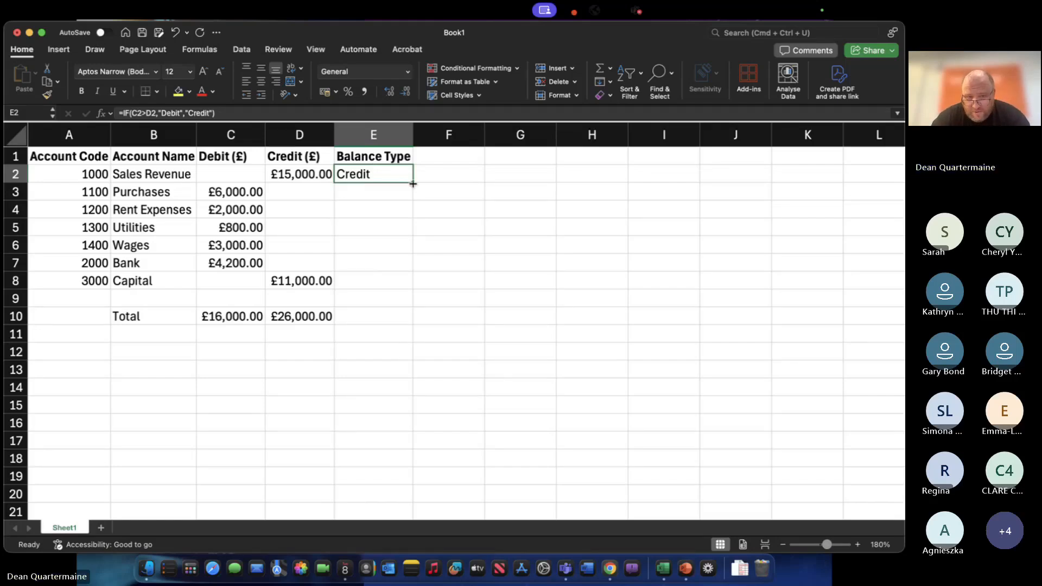
{"action": "left_click_drag", "start_coordinate": [412, 184], "coordinate": [406, 285]}
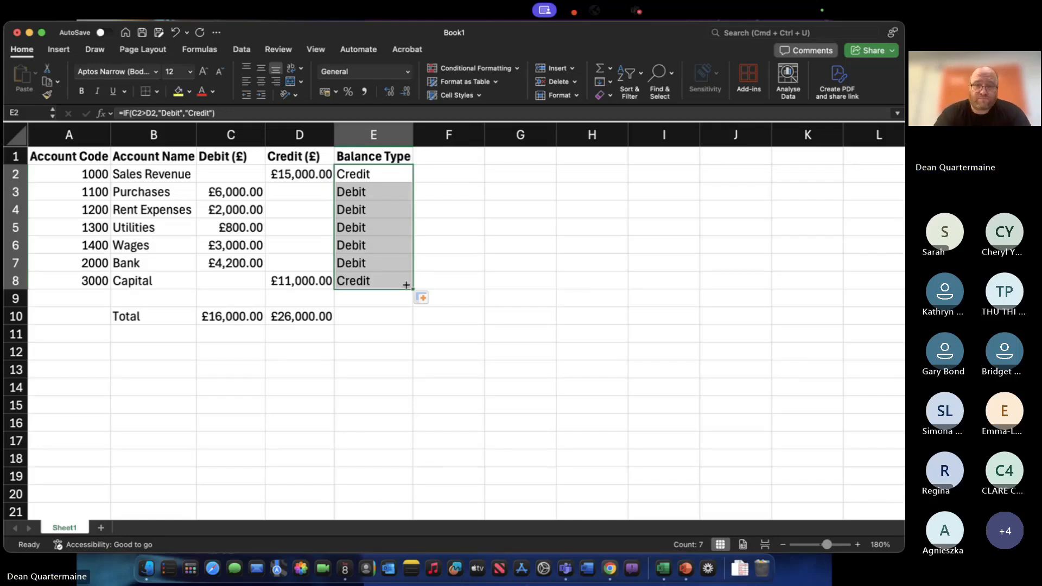
{"action": "left_click", "coordinate": [471, 282]}
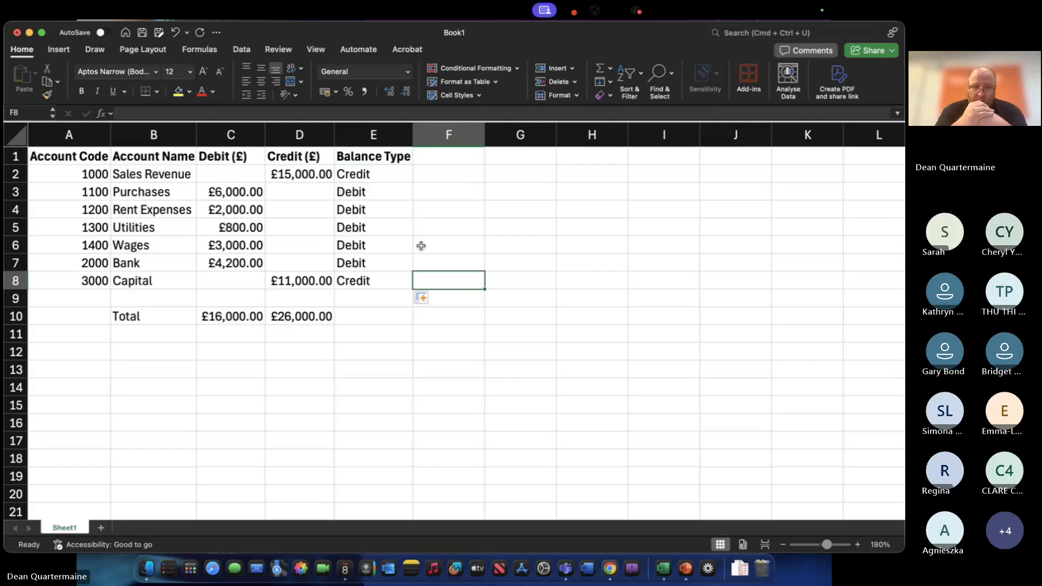
Enter 6000 as the Purchases credit in D3 and check the balance type formula in E3.
{"action": "left_click", "coordinate": [374, 175]}
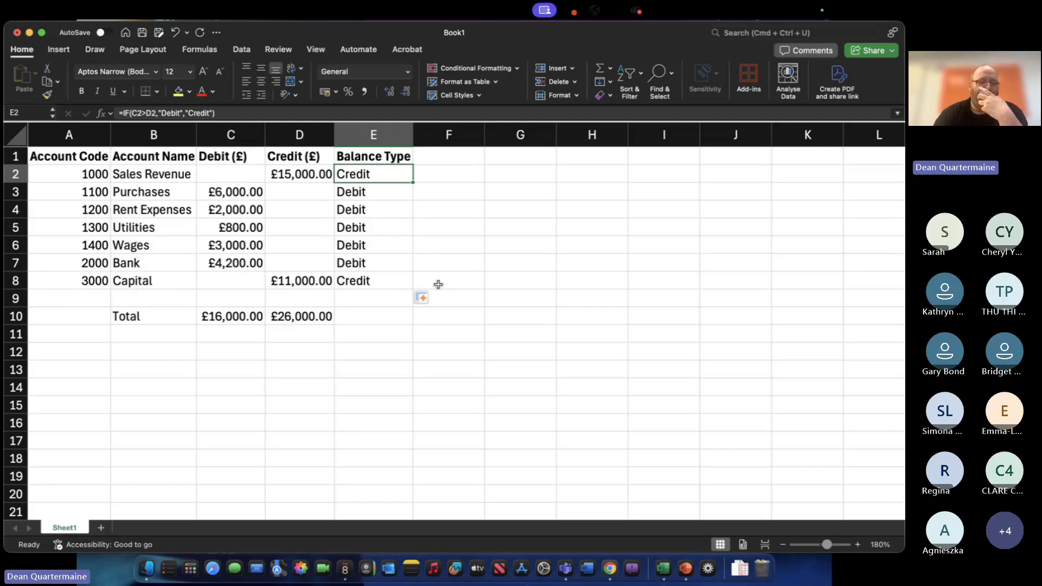
{"action": "key", "text": "Left"}
{"action": "key", "text": "Left"}
{"action": "key", "text": "Down"}
{"action": "key", "text": "Right"}
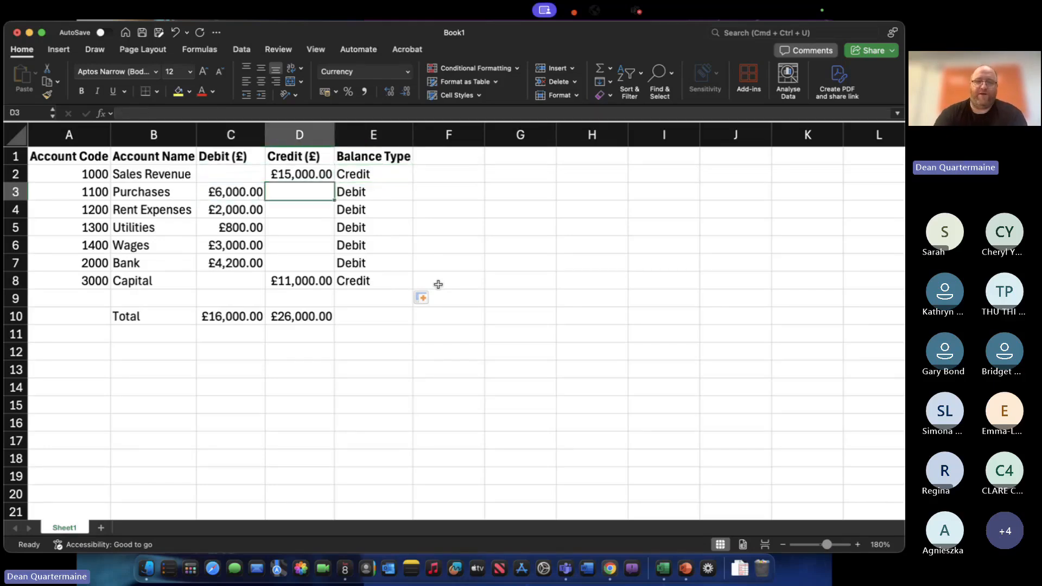
{"action": "type", "text": "6000"}
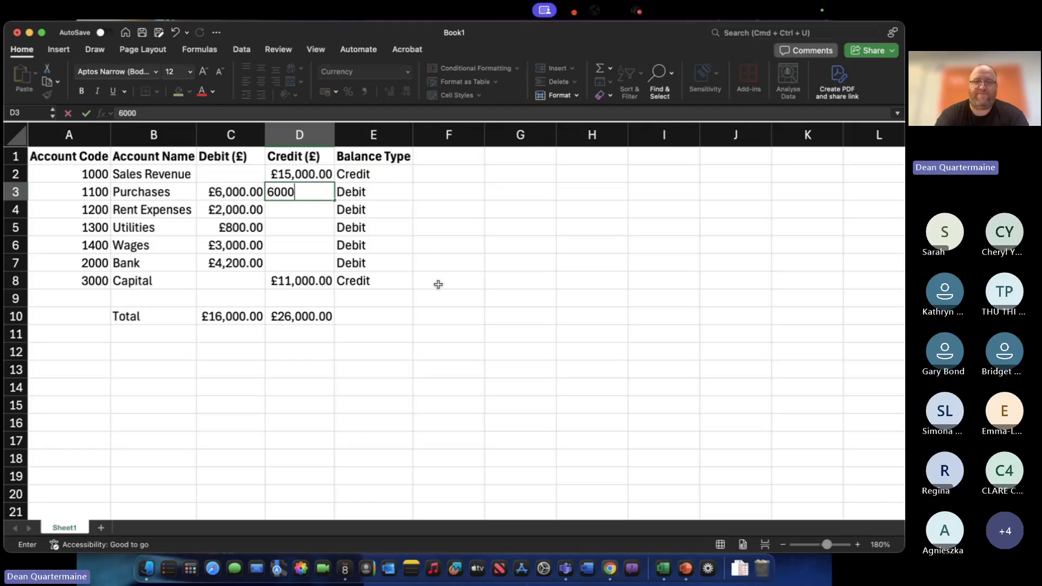
{"action": "key", "text": "Return"}
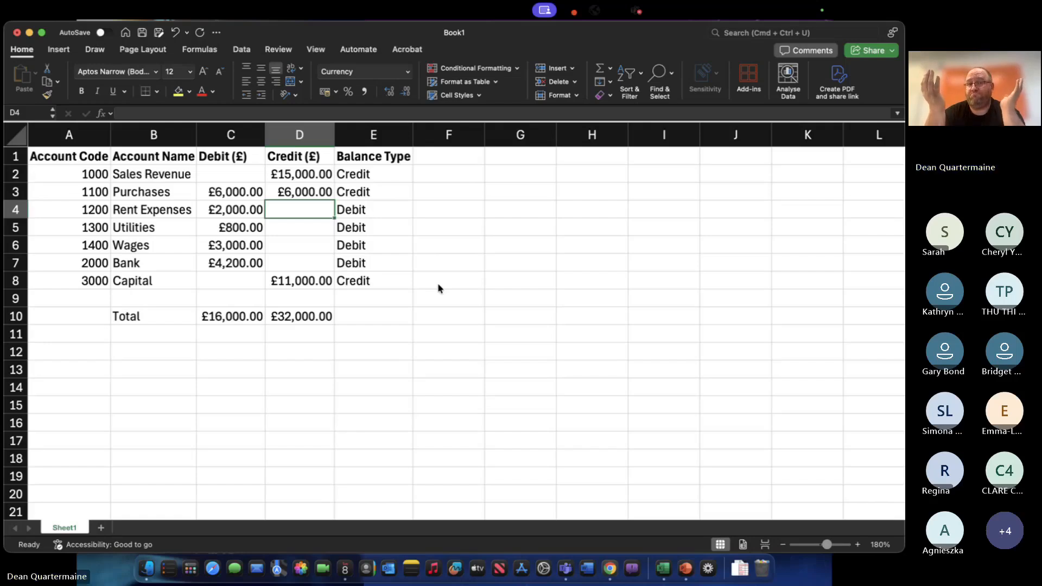
{"action": "key", "text": "Up"}
{"action": "key", "text": "Right"}
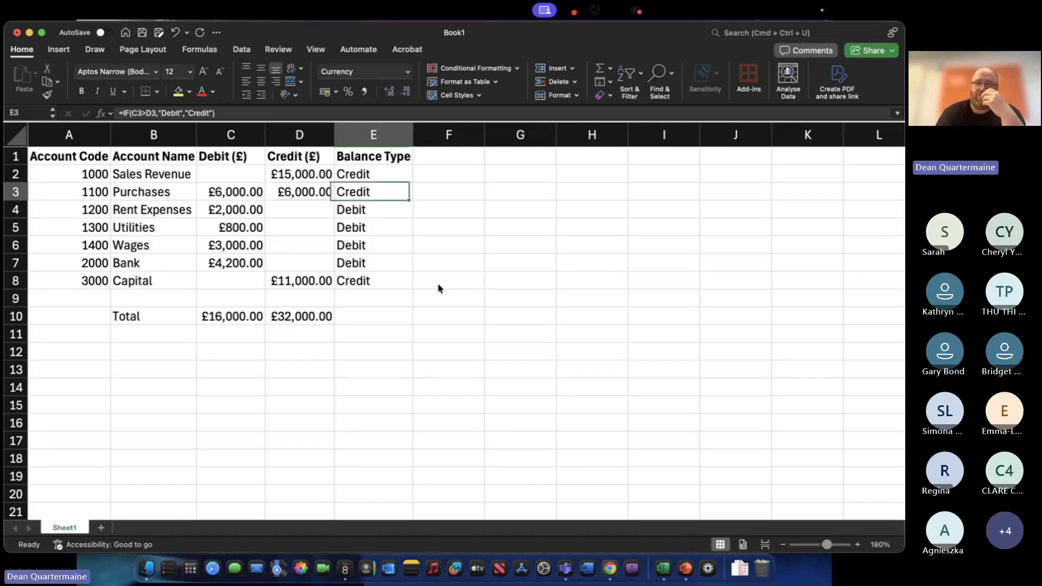
Replace the "Credit" false value in E2's IF formula with a nested IF testing D2>C2.
{"action": "key", "text": "Up"}
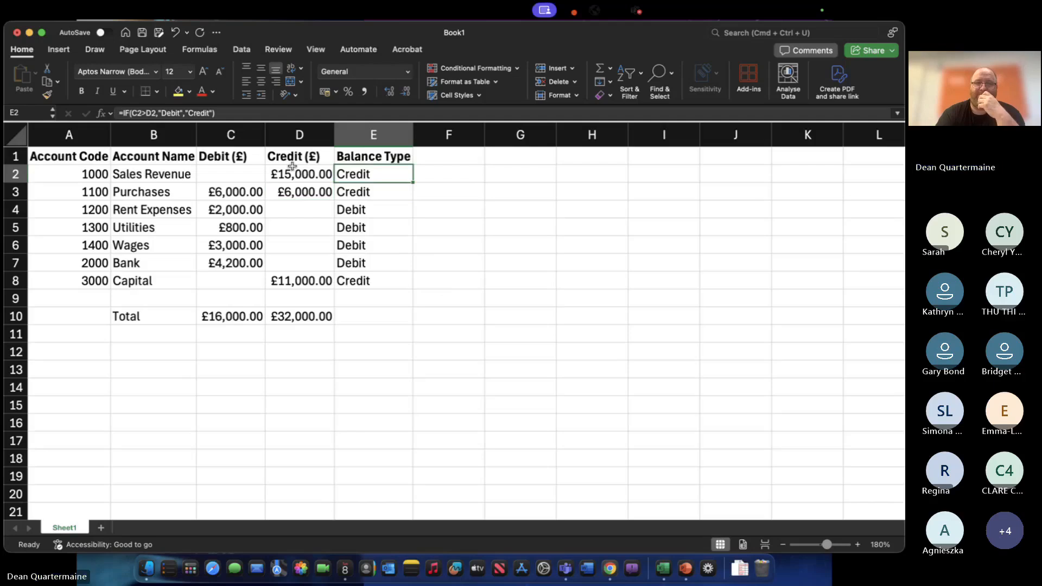
{"action": "left_click", "coordinate": [214, 112]}
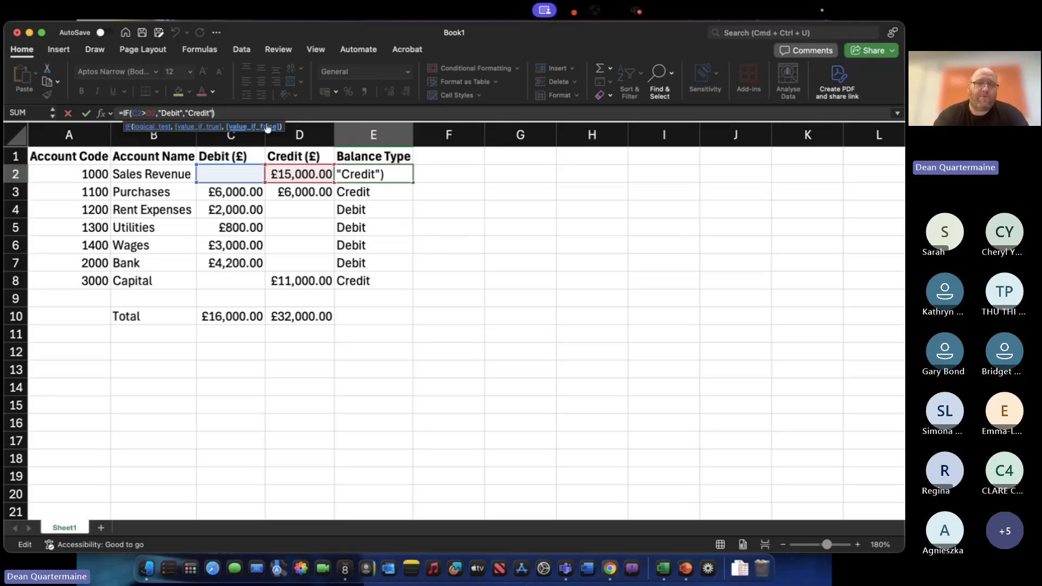
{"action": "double_click", "coordinate": [197, 114]}
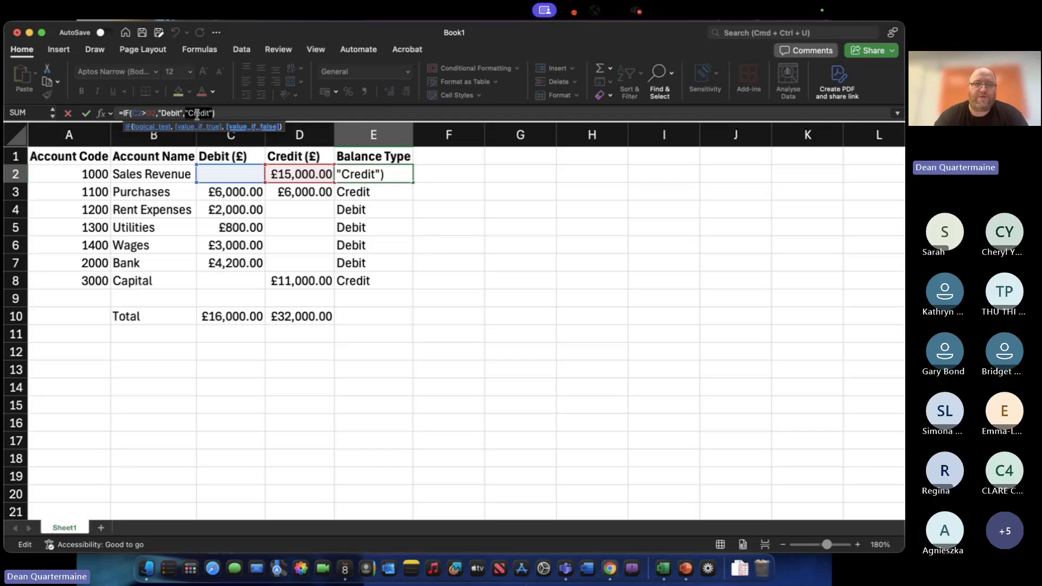
{"action": "key", "text": "BackSpace"}
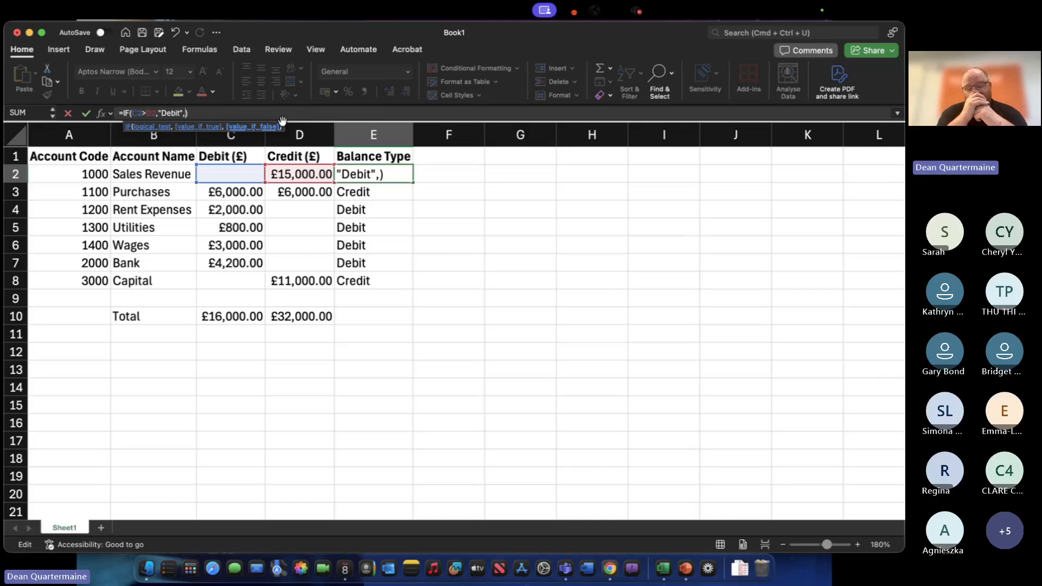
{"action": "type", "text": "IF("}
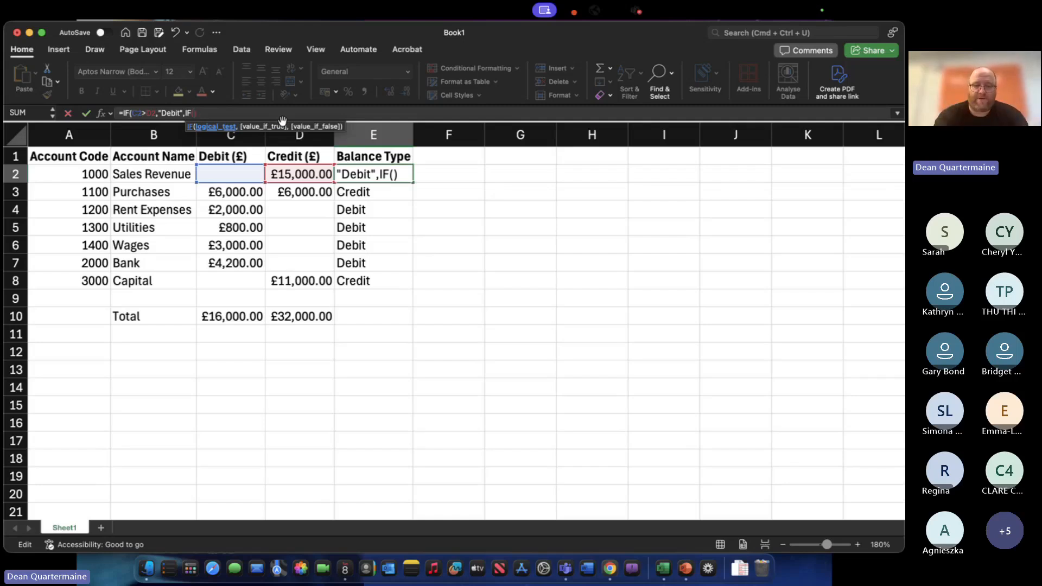
{"action": "type", "text": "D2"}
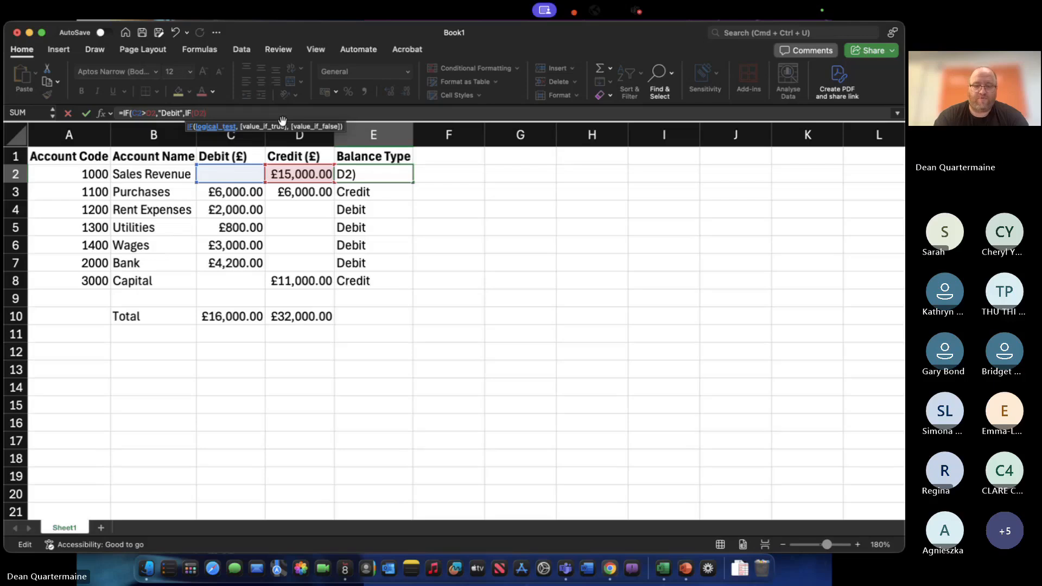
{"action": "type", "text": ">C2"}
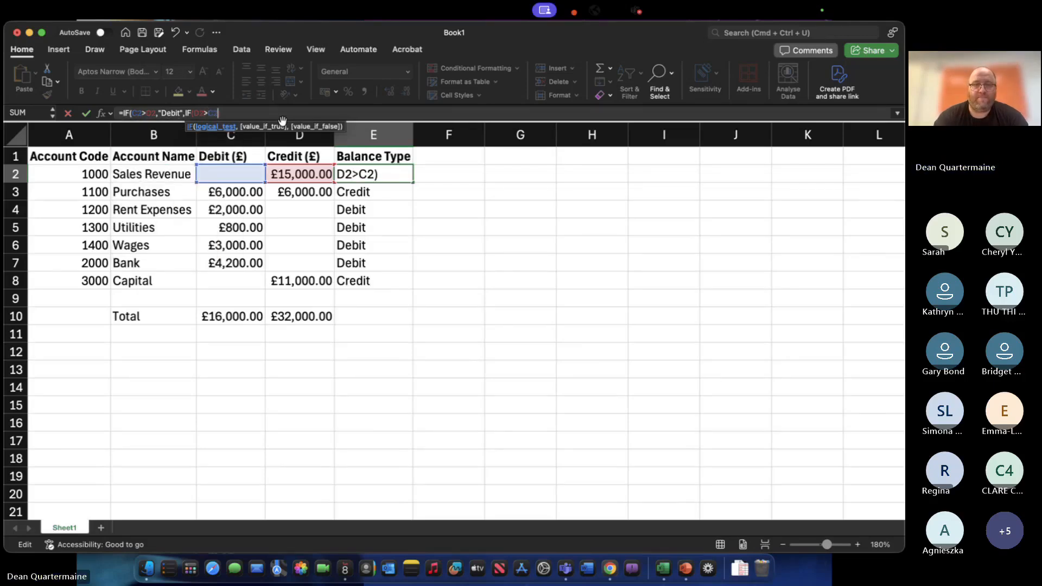
Complete E2's nested IF with "Credit" as the true value and "Check" as the false value.
{"action": "type", "text": ","}
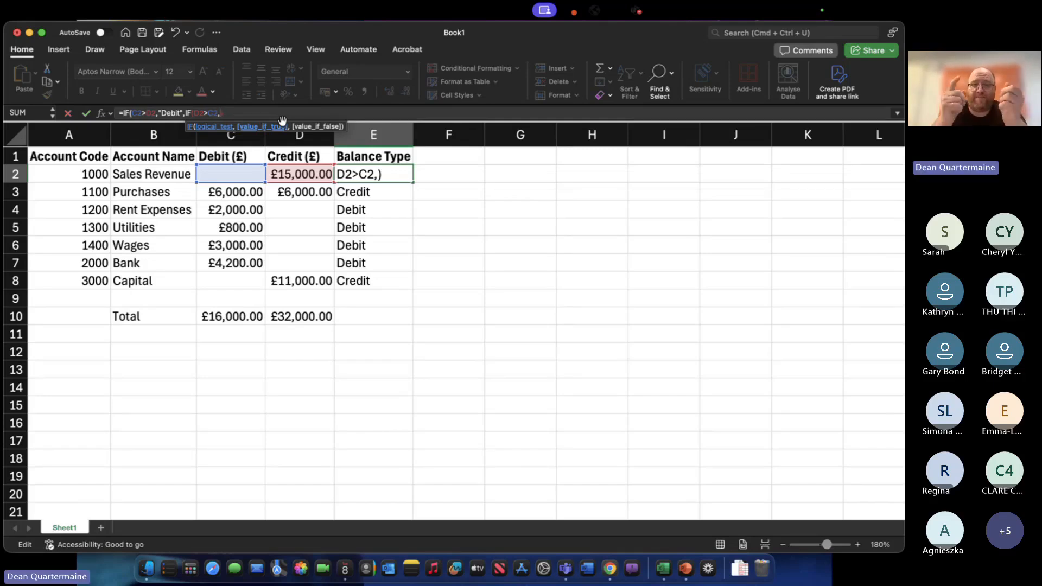
{"action": "type", "text": "\"Cred"}
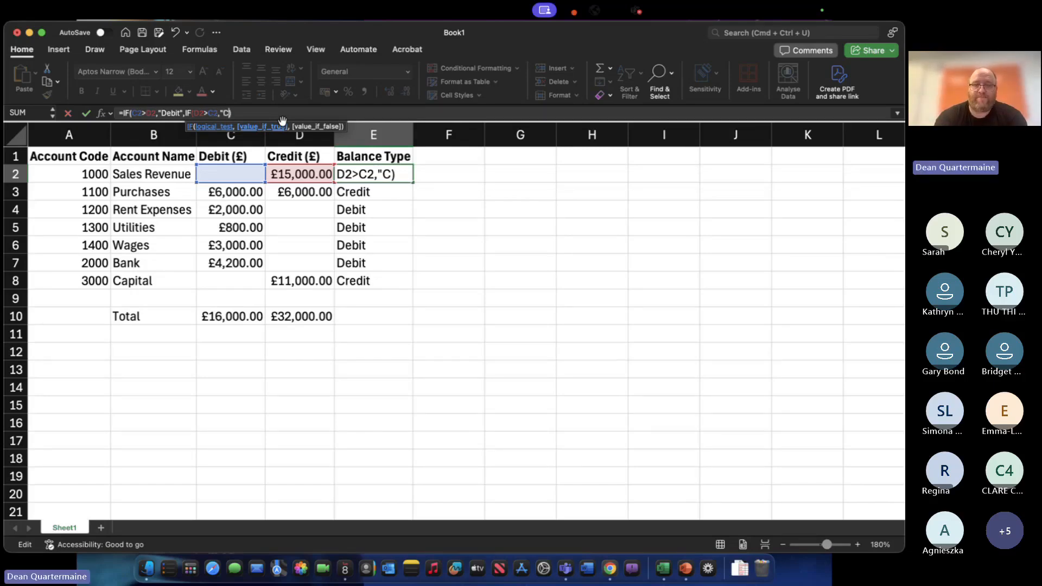
{"action": "type", "text": "it\""}
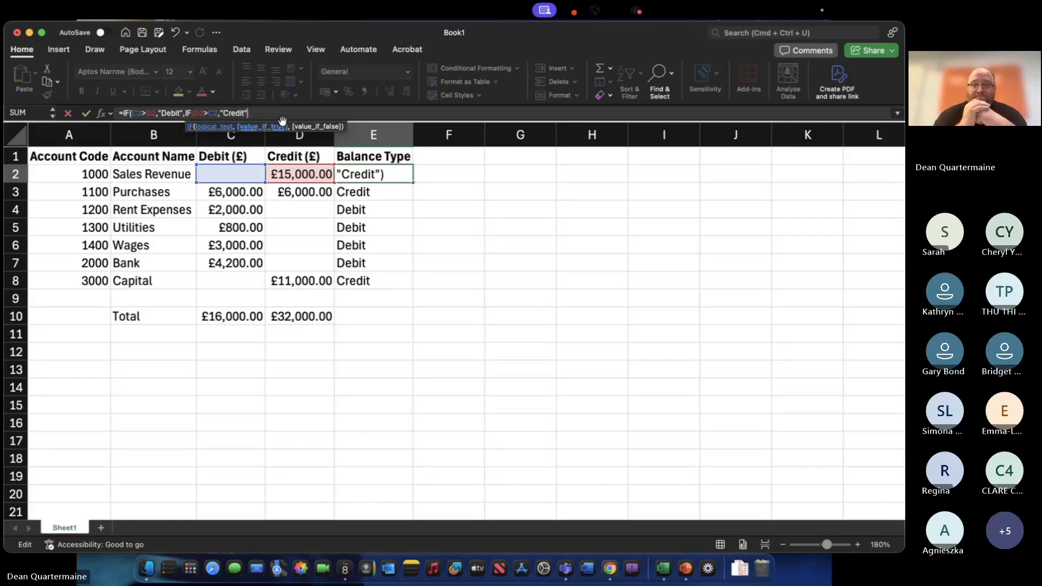
{"action": "type", "text": ","}
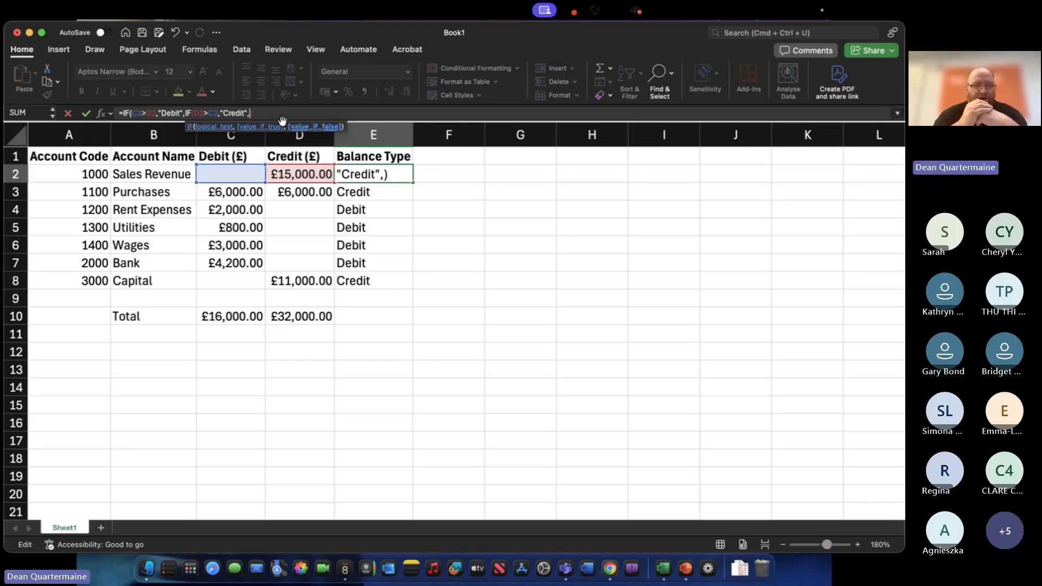
{"action": "type", "text": "\"Check"}
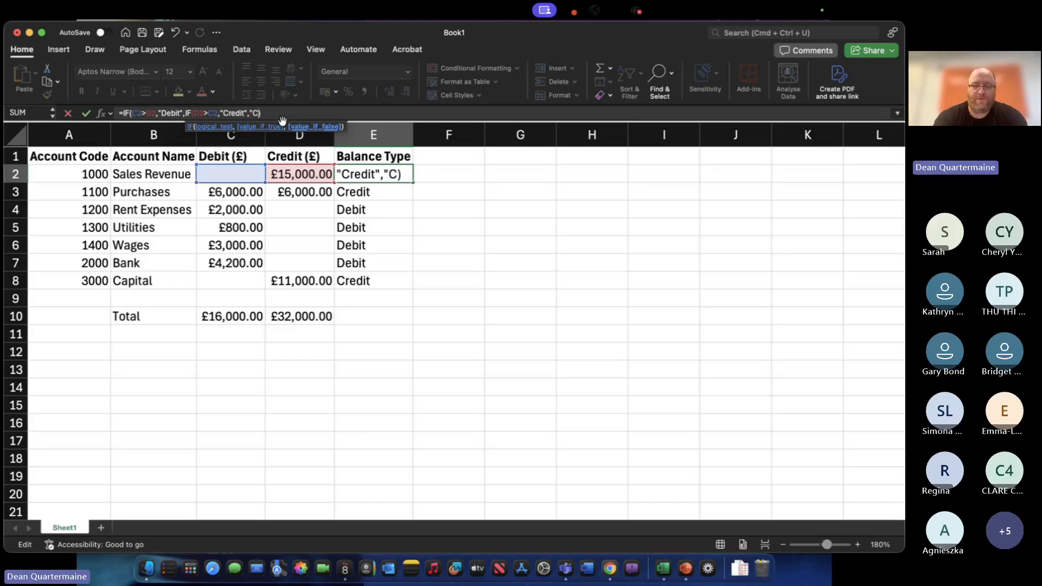
{"action": "type", "text": "\""}
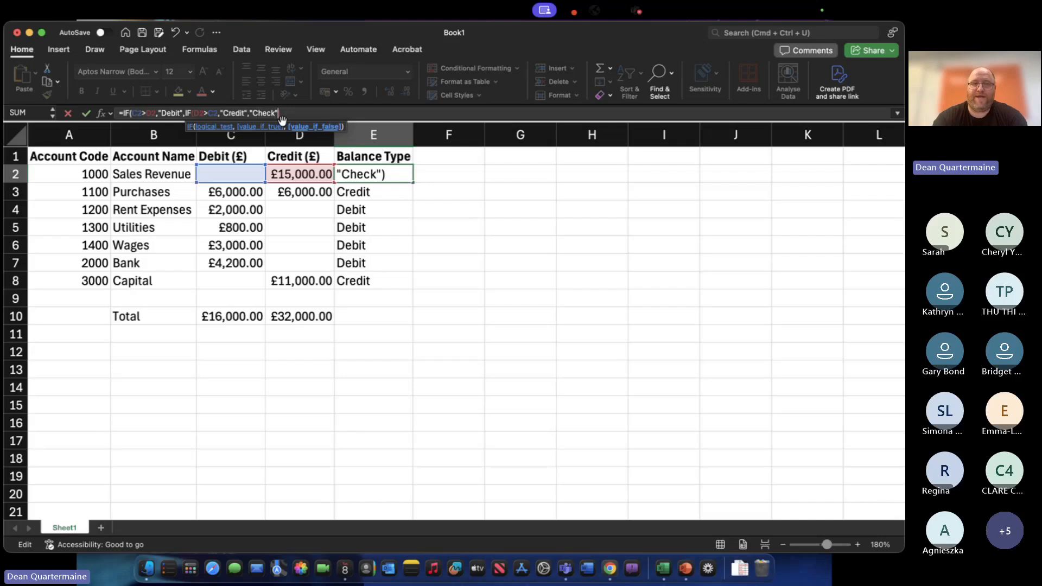
{"action": "type", "text": ")"}
{"action": "key", "text": "Return"}
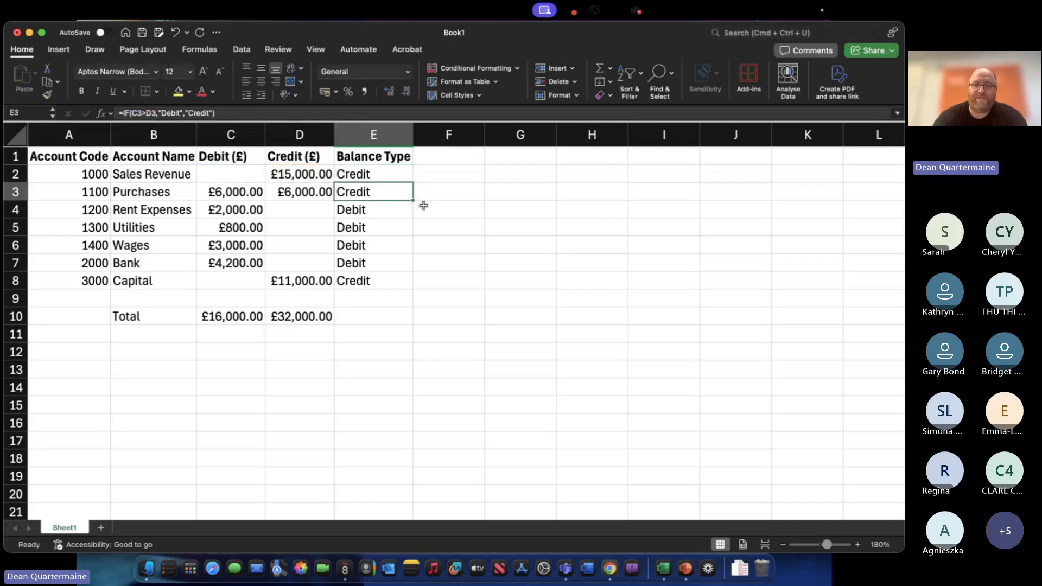
Fill E2's nested IF formula down through E8 and check the Purchases balance type in E3.
{"action": "left_click", "coordinate": [397, 178]}
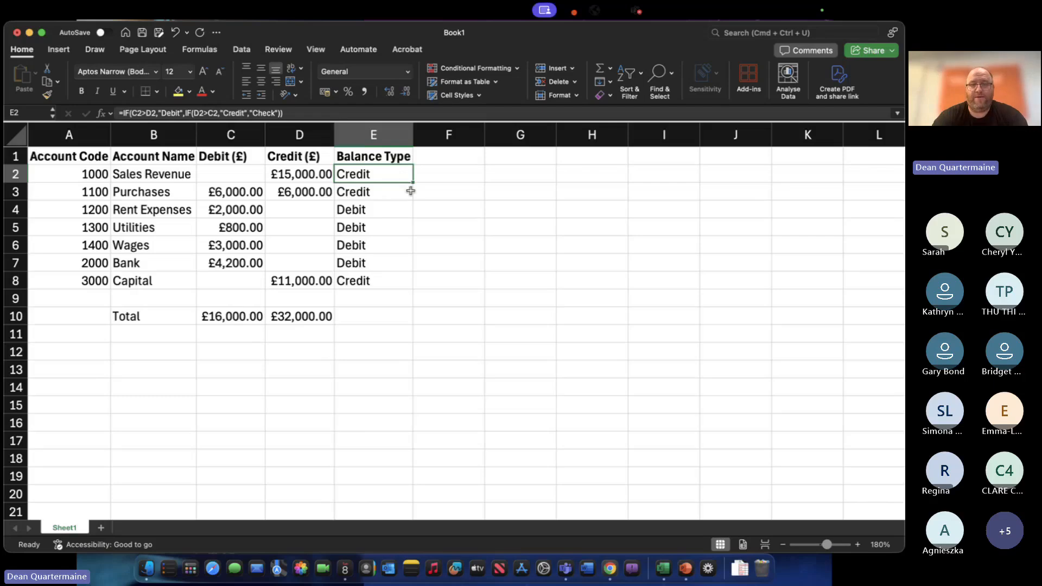
{"action": "left_click_drag", "start_coordinate": [413, 183], "coordinate": [394, 284]}
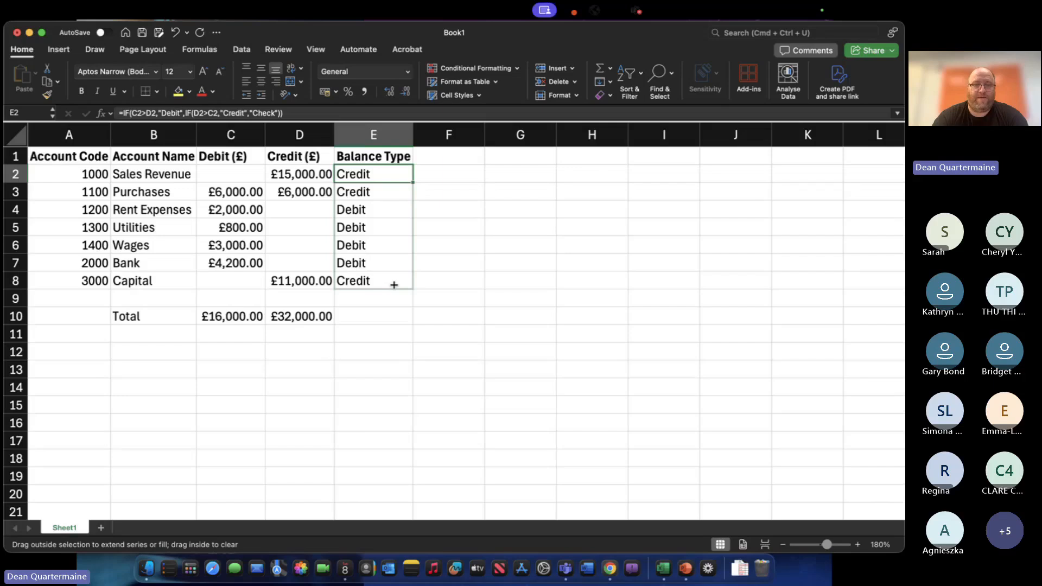
{"action": "left_click_drag", "start_coordinate": [394, 285], "coordinate": [393, 278]}
{"action": "left_click", "coordinate": [364, 191]}
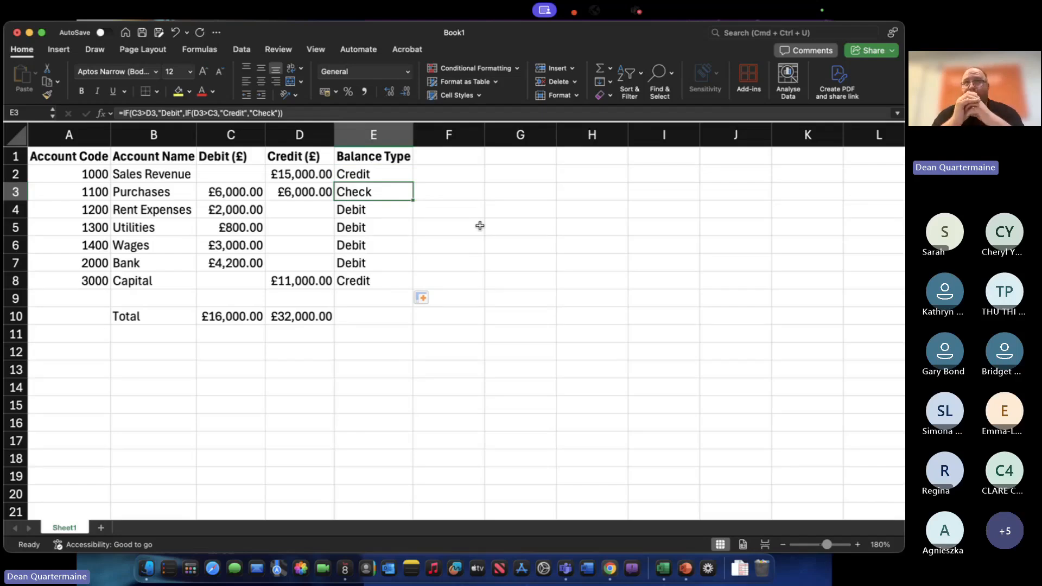
Clear the Purchases credit amount in D3.
{"action": "key", "text": "Left"}
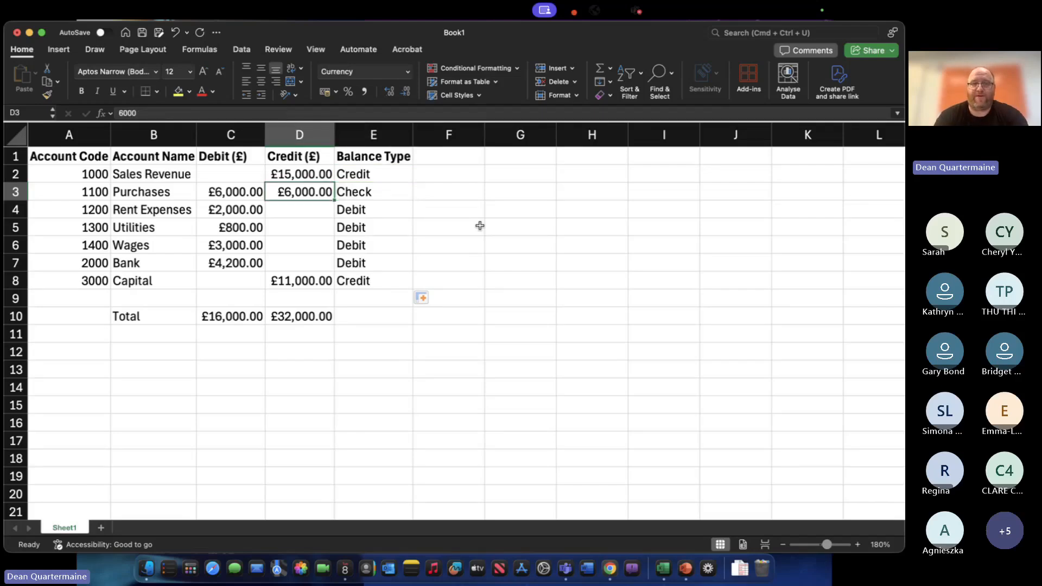
{"action": "key", "text": "Delete"}
{"action": "key", "text": "Right"}
{"action": "key", "text": "Left"}
Review the nested IF formulas for each account in the Balance Type column, E2 through E8.
{"action": "key", "text": "Up"}
{"action": "key", "text": "Right"}
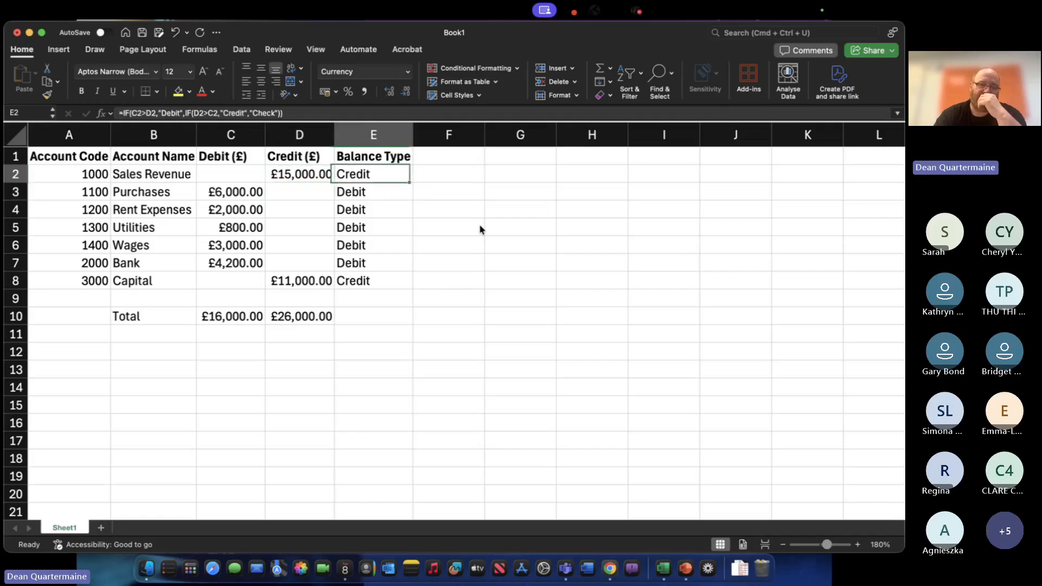
{"action": "key", "text": "Down"}
{"action": "key", "text": "Down"}
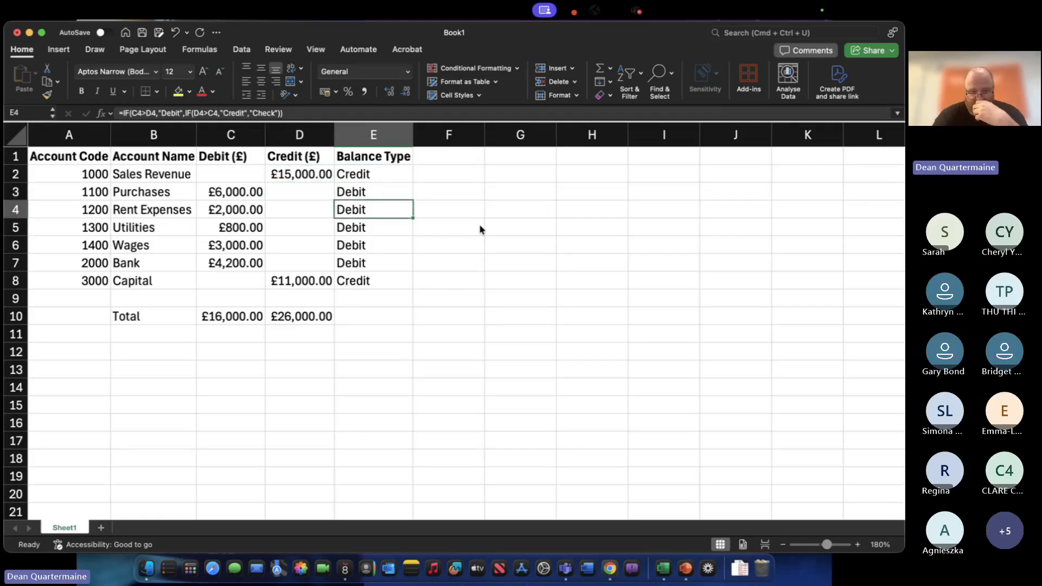
{"action": "key", "text": "Down"}
{"action": "key", "text": "Down"}
{"action": "key", "text": "Down"}
{"action": "key", "text": "Down"}
{"action": "key", "text": "Up"}
{"action": "key", "text": "Up"}
{"action": "key", "text": "Up"}
{"action": "key", "text": "Up"}
{"action": "key", "text": "Up"}
{"action": "key", "text": "Up"}
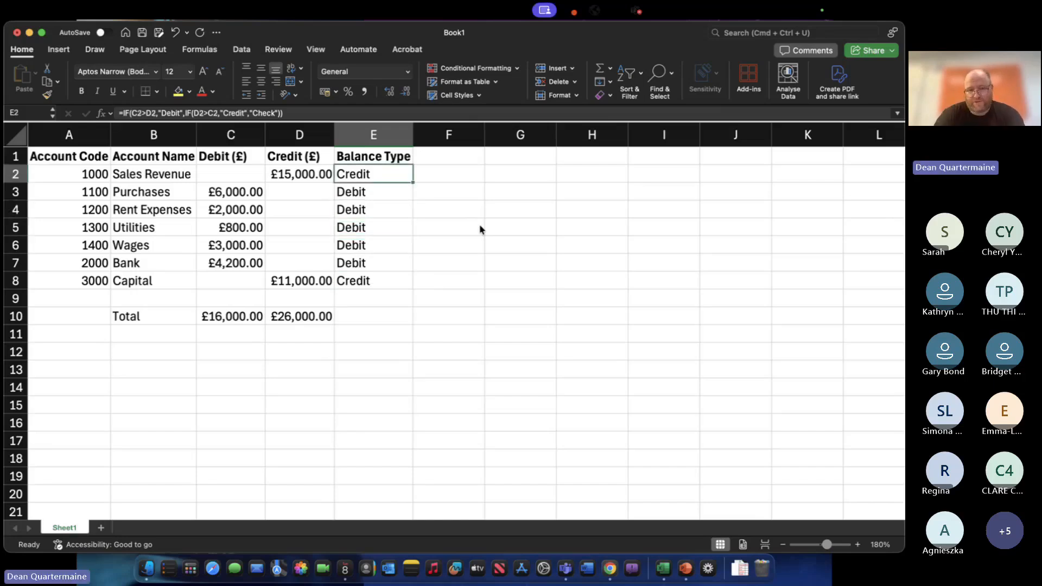
Compare the debit and credit totals in row 10 with the balance types in column E.
{"action": "key", "text": "Down"}
{"action": "key", "text": "Down"}
{"action": "key", "text": "Down"}
{"action": "key", "text": "Down"}
{"action": "key", "text": "Down"}
{"action": "key", "text": "Down"}
{"action": "key", "text": "Down"}
{"action": "key", "text": "Down"}
{"action": "key", "text": "Left"}
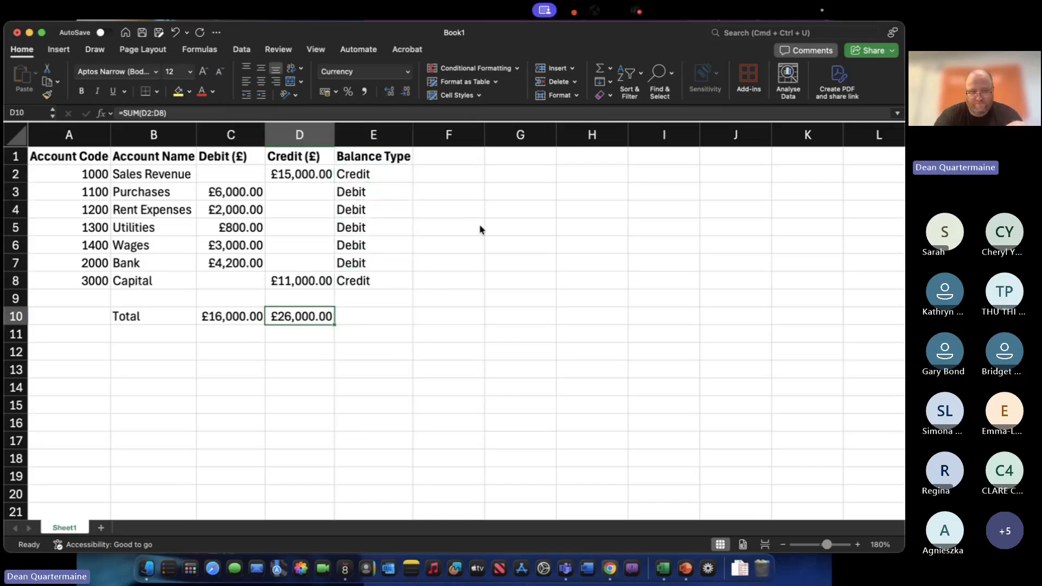
{"action": "key", "text": "Left"}
{"action": "key", "text": "Right"}
{"action": "key", "text": "Up"}
{"action": "key", "text": "Up"}
{"action": "key", "text": "Right"}
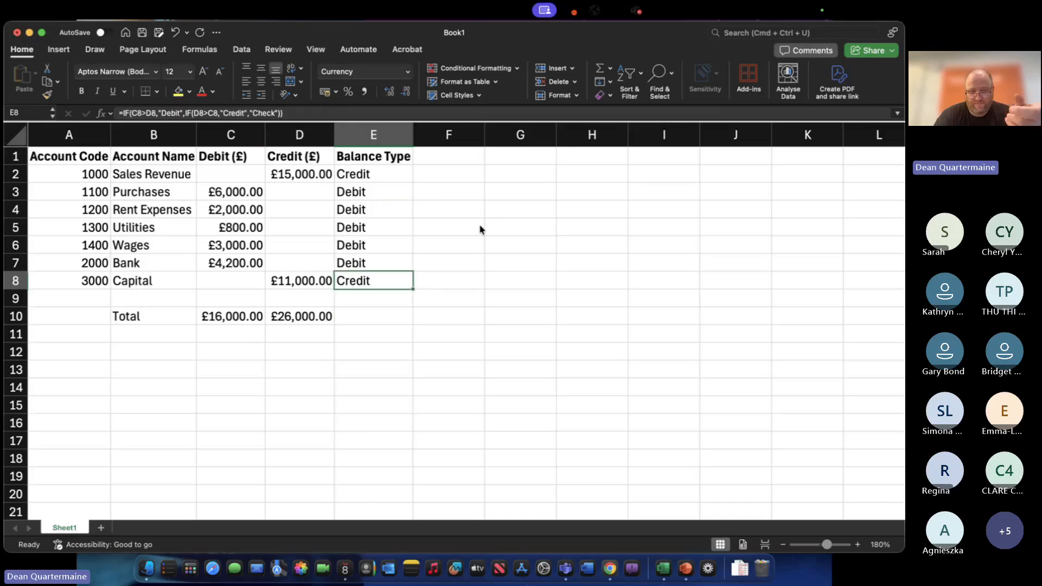
{"action": "key", "text": "Up"}
{"action": "key", "text": "Up"}
{"action": "key", "text": "Up"}
{"action": "key", "text": "Up"}
{"action": "key", "text": "Up"}
{"action": "key", "text": "Down"}
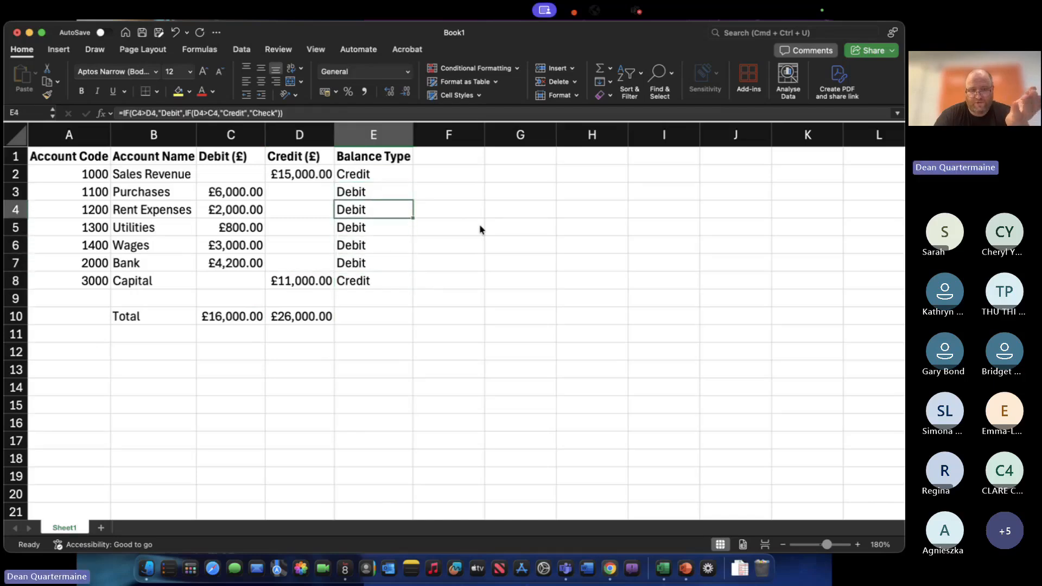
{"action": "key", "text": "Up"}
{"action": "key", "text": "Up"}
{"action": "key", "text": "Down"}
{"action": "key", "text": "Down"}
{"action": "key", "text": "Down"}
{"action": "key", "text": "Down"}
{"action": "key", "text": "Down"}
{"action": "key", "text": "Down"}
{"action": "key", "text": "Down"}
{"action": "key", "text": "Down"}
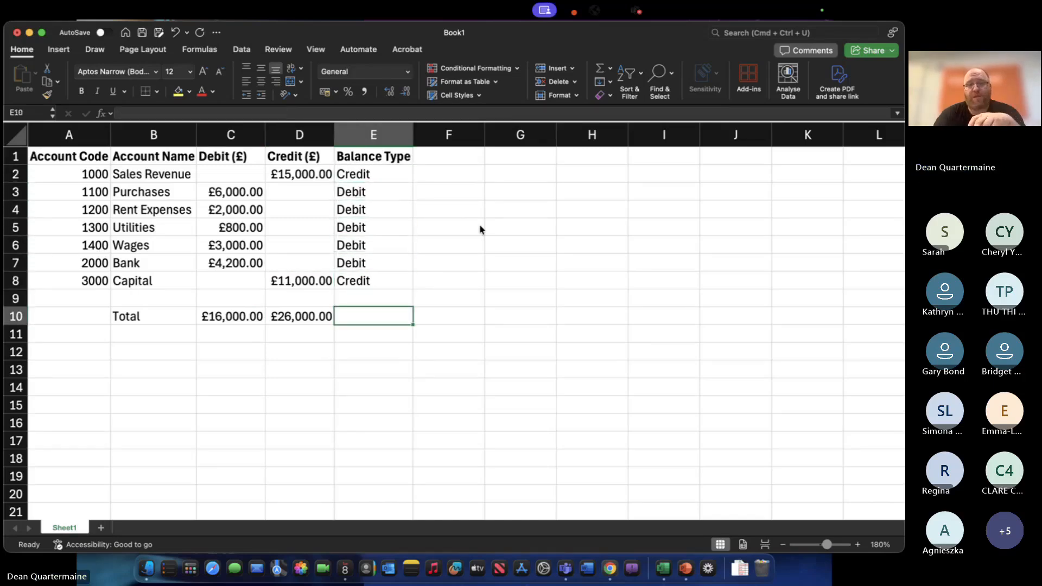
{"action": "key", "text": "Left"}
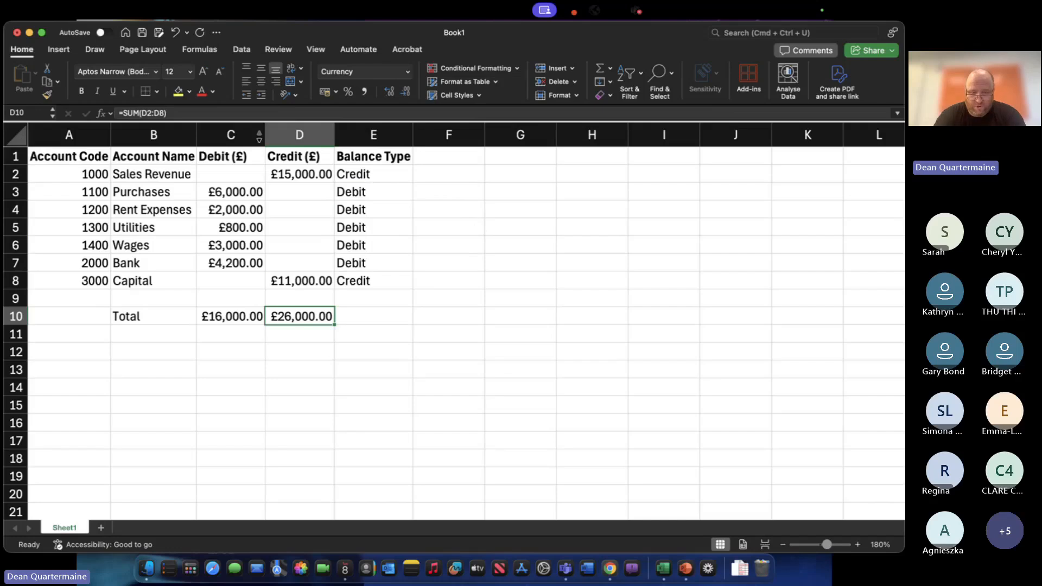
Create an Equal To conditional formatting rule for C2:D8 with "" as the comparison value.
{"action": "left_click_drag", "start_coordinate": [233, 172], "coordinate": [292, 274]}
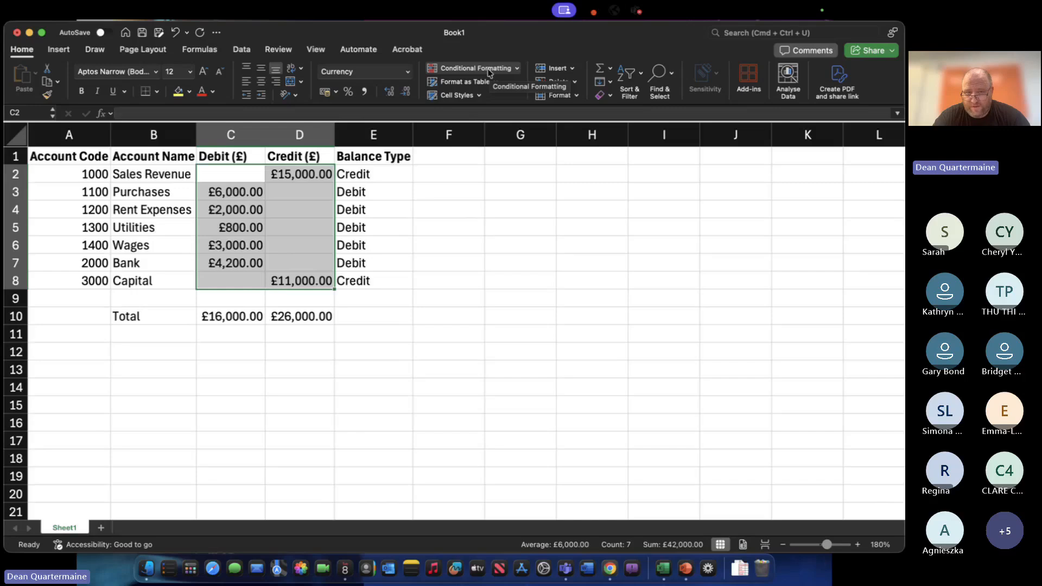
{"action": "left_click", "coordinate": [505, 71]}
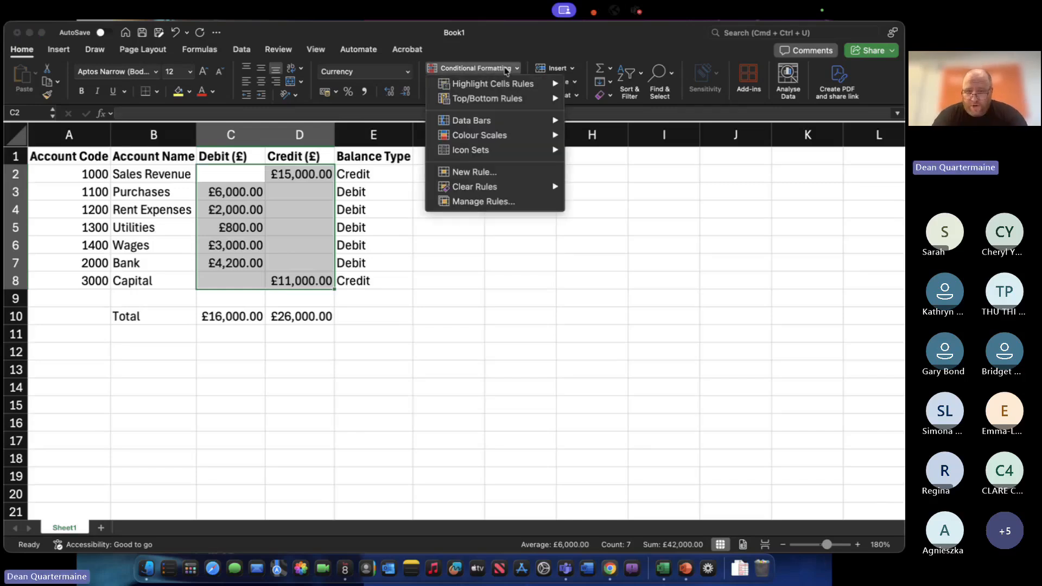
{"action": "mouse_move", "coordinate": [524, 88]}
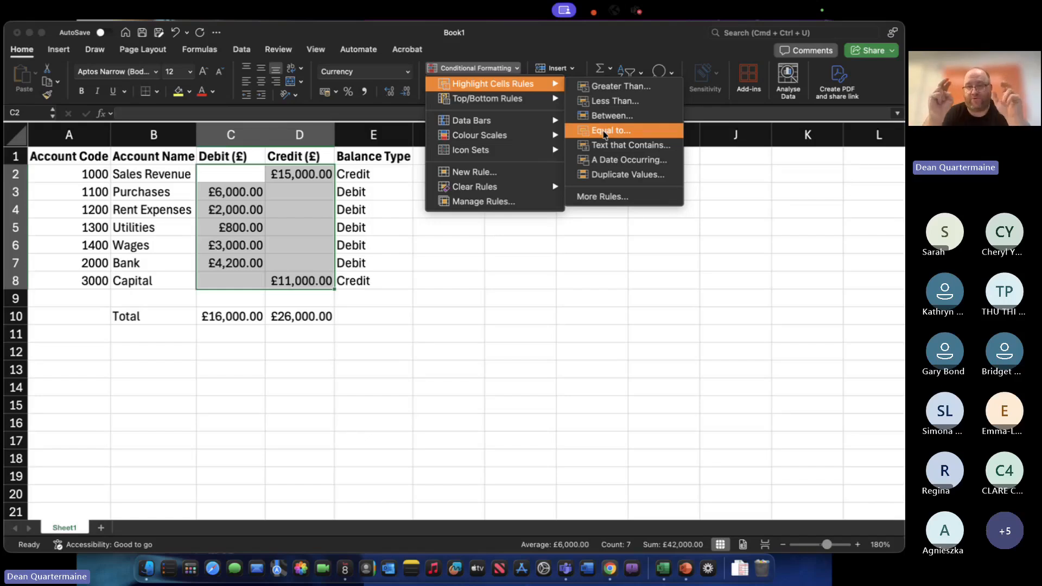
{"action": "left_click", "coordinate": [604, 133]}
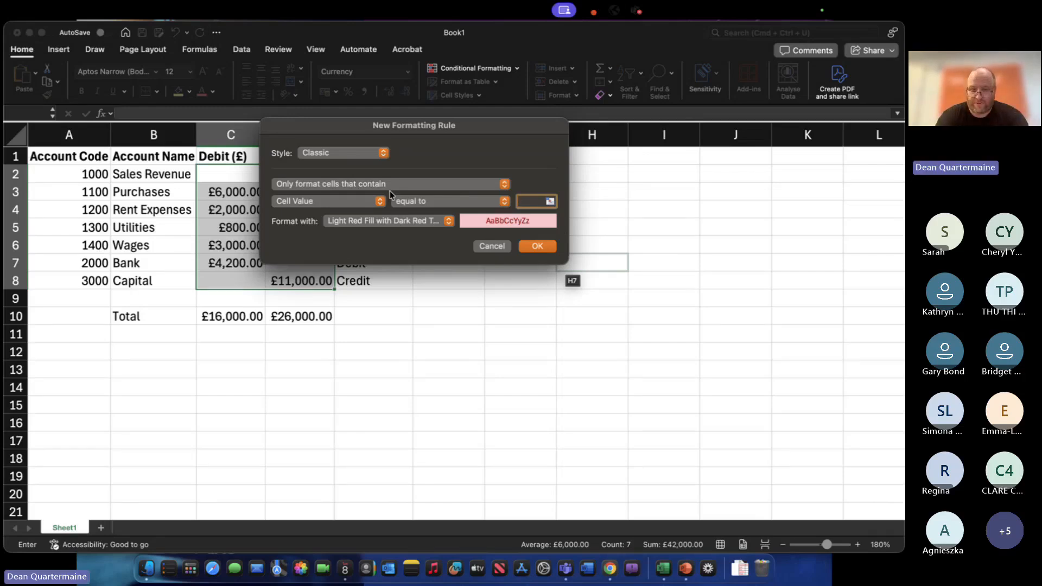
{"action": "type", "text": "\"\""}
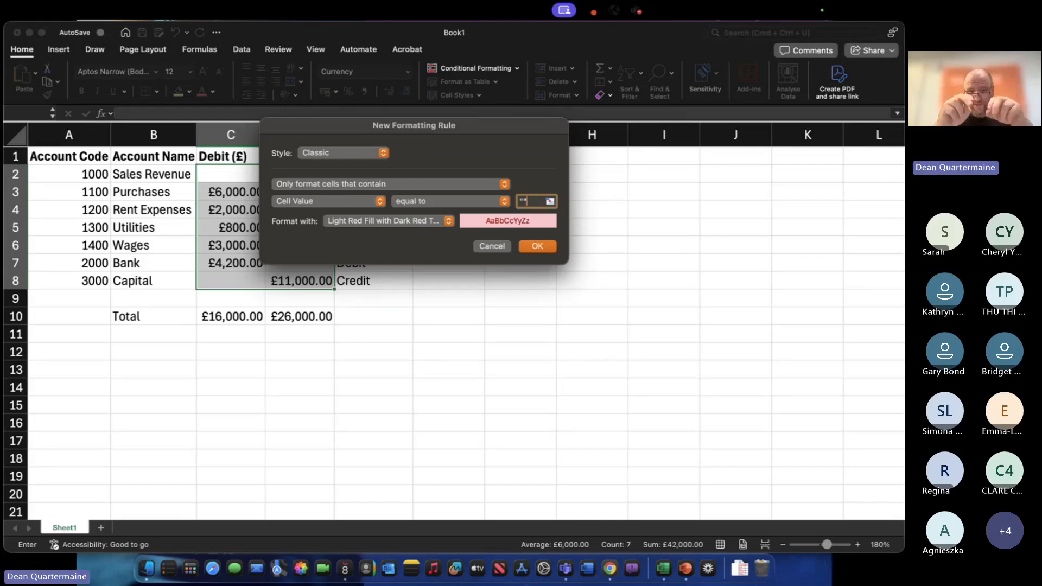
Give the new rule a customised format with a light green background fill and apply it.
{"action": "left_click", "coordinate": [361, 227]}
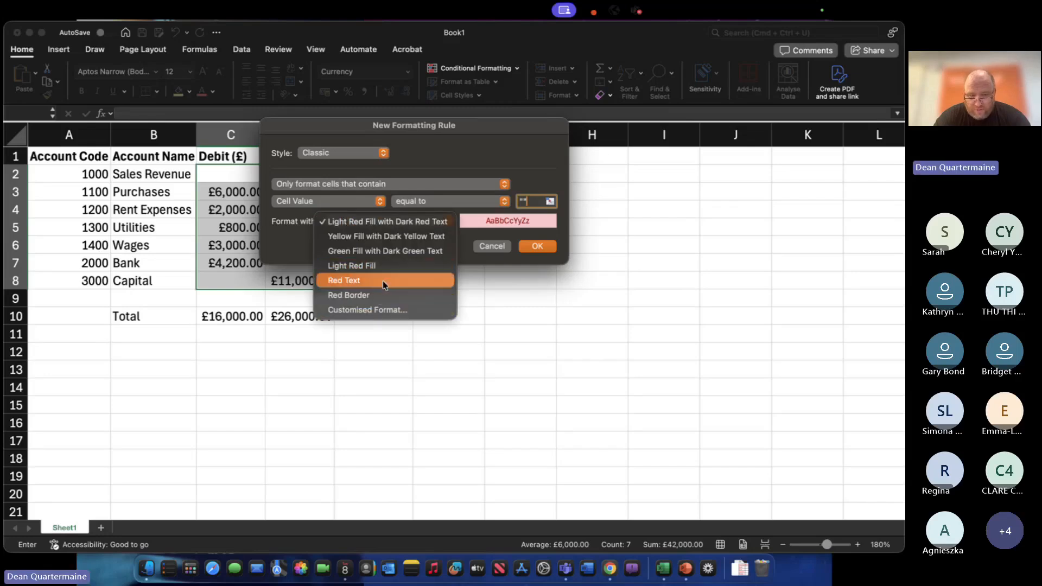
{"action": "left_click", "coordinate": [399, 308]}
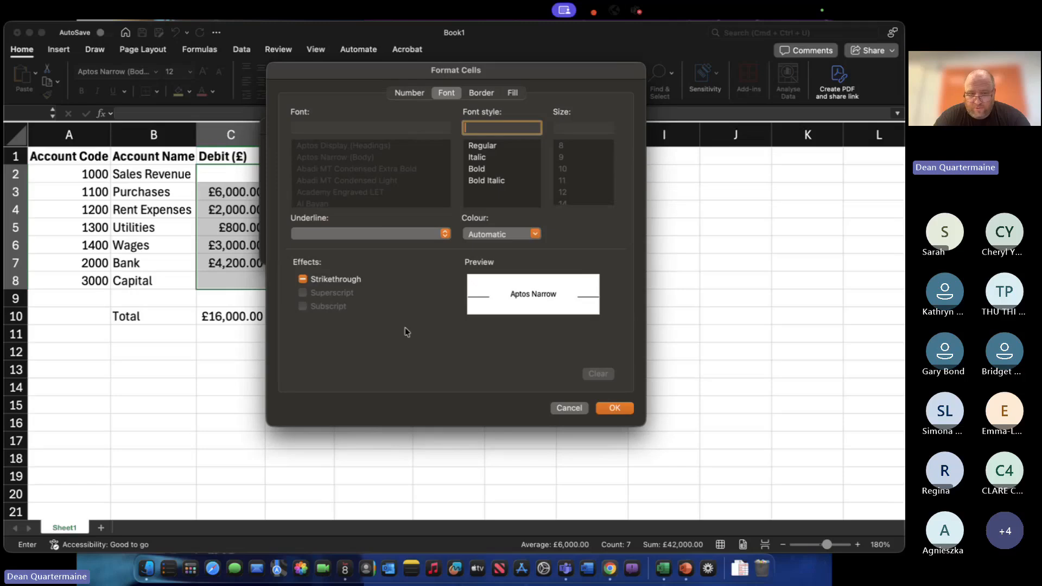
{"action": "left_click", "coordinate": [512, 92]}
{"action": "left_click", "coordinate": [362, 140]}
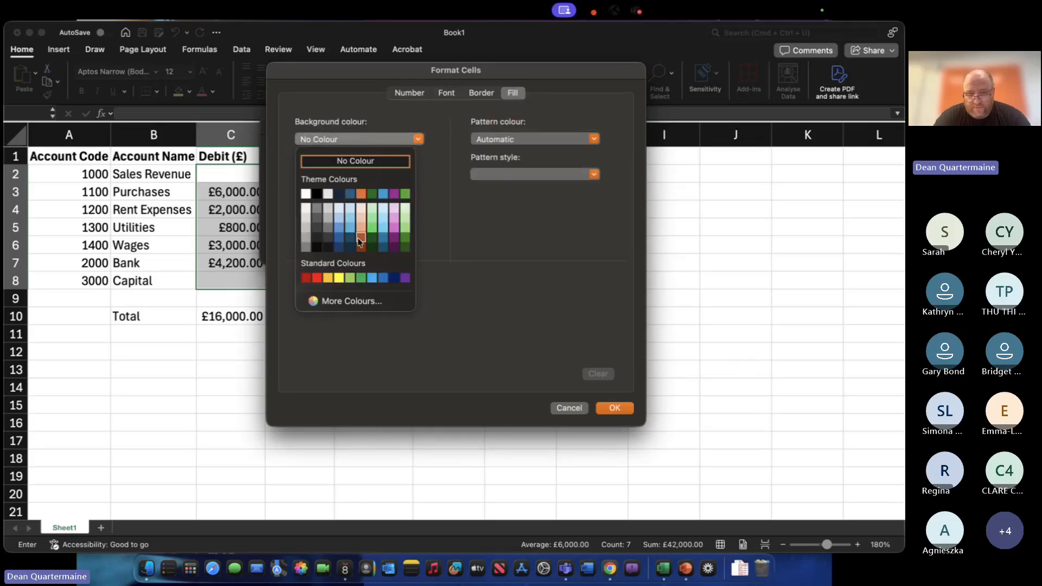
{"action": "left_click", "coordinate": [406, 216]}
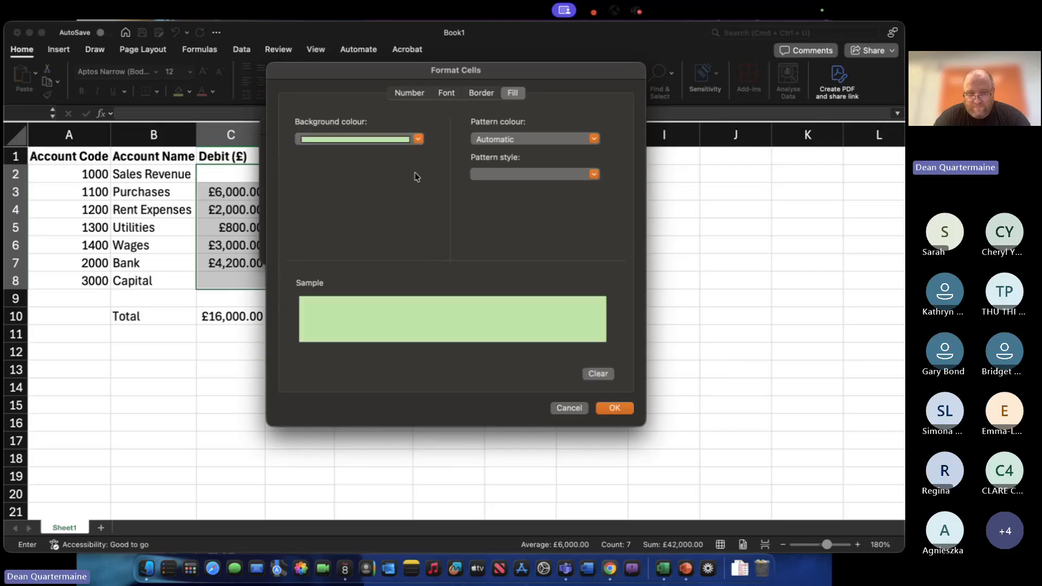
{"action": "left_click", "coordinate": [614, 408]}
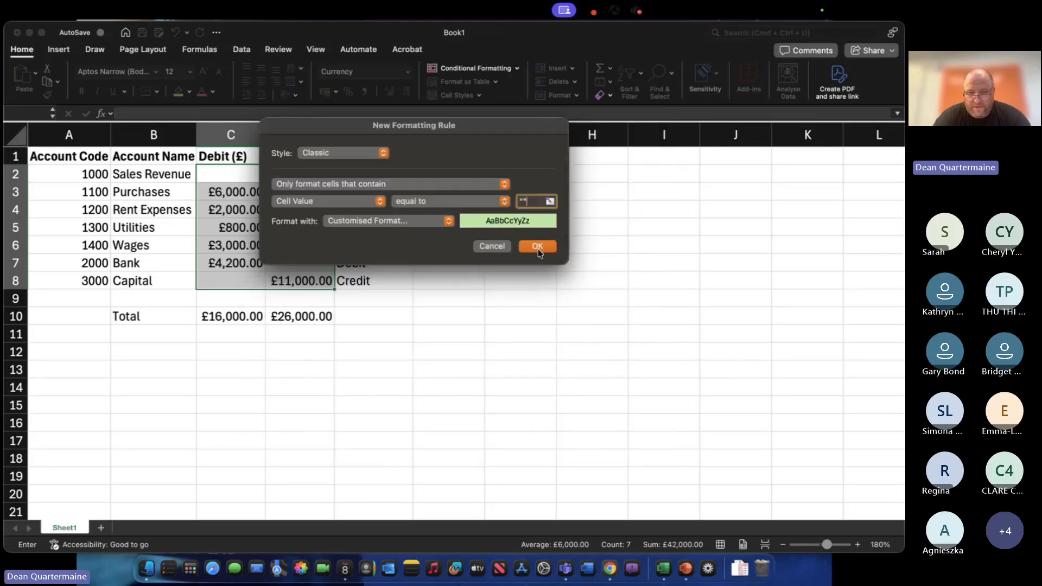
{"action": "left_click", "coordinate": [537, 247]}
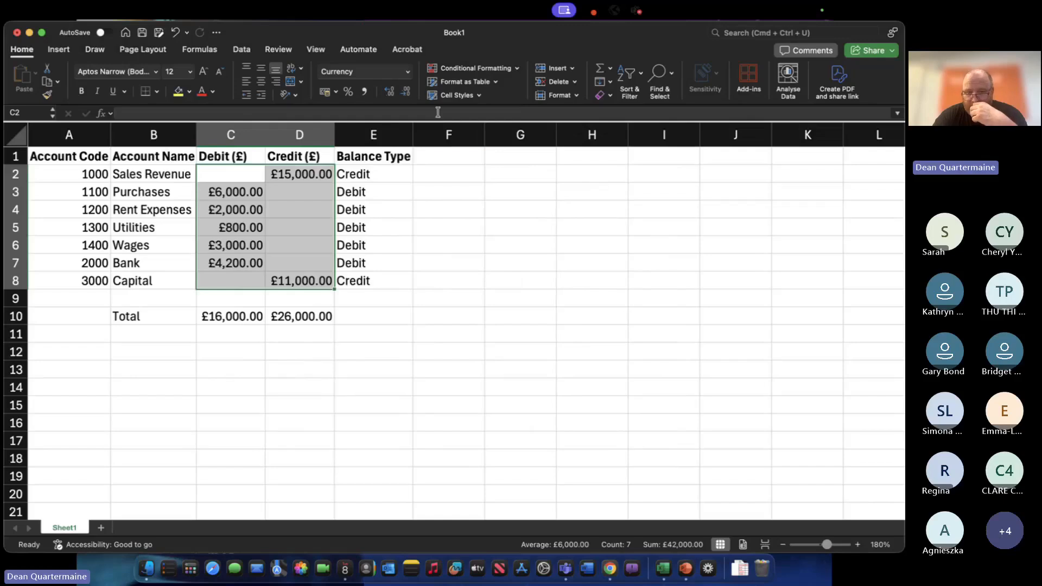
Edit the conditional formatting rule on C2:D8 so the cell value is compared with ="", and apply the change.
{"action": "left_click", "coordinate": [472, 68]}
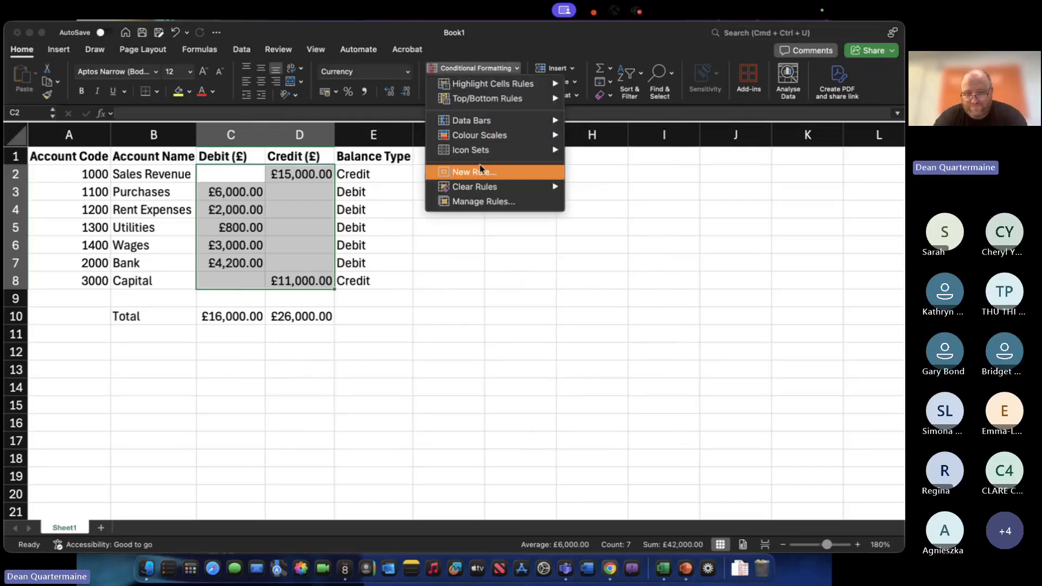
{"action": "left_click", "coordinate": [489, 202]}
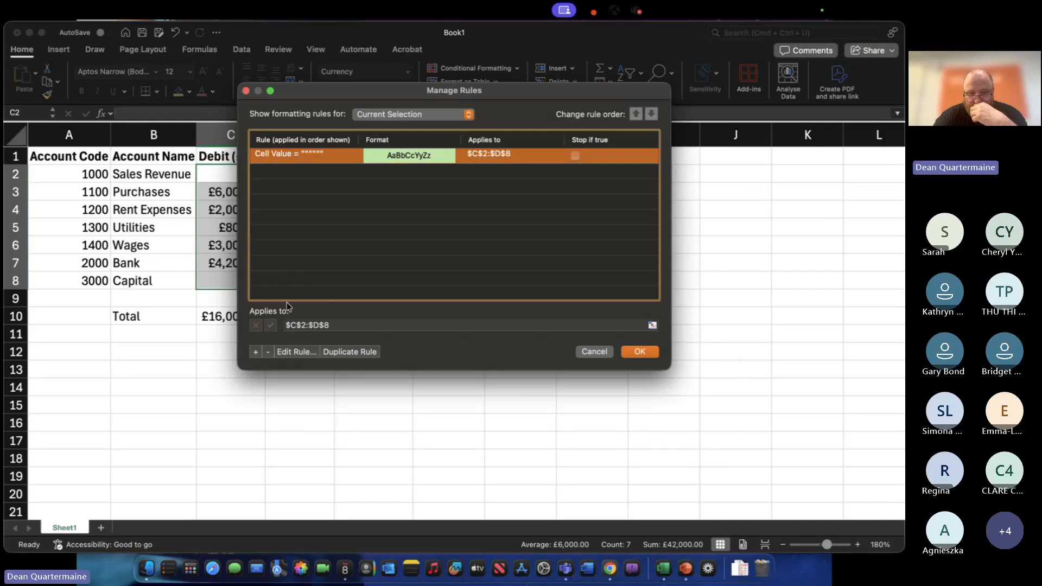
{"action": "left_click", "coordinate": [333, 168]}
{"action": "left_click", "coordinate": [325, 158]}
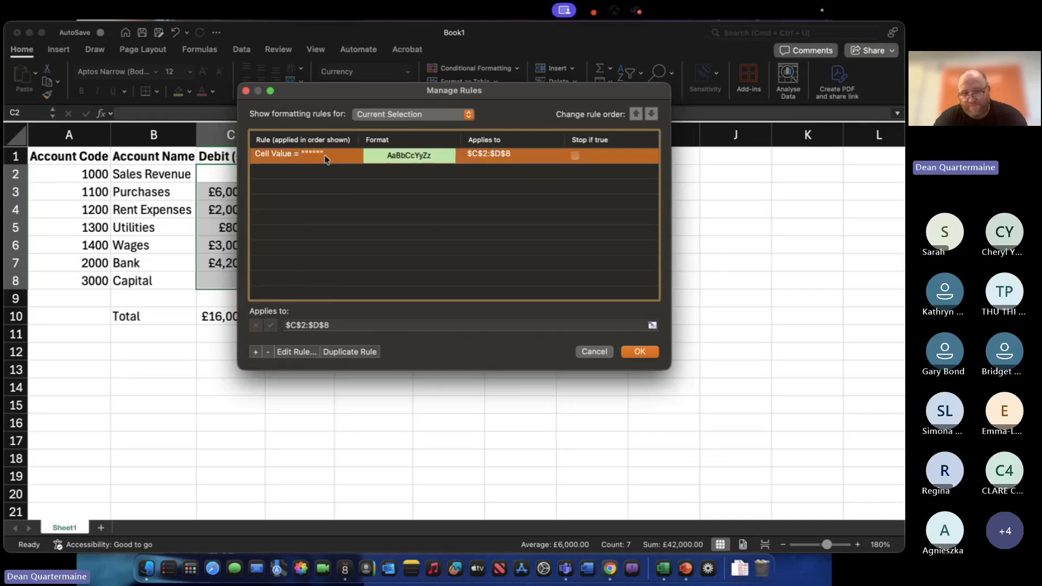
{"action": "double_click", "coordinate": [326, 157]}
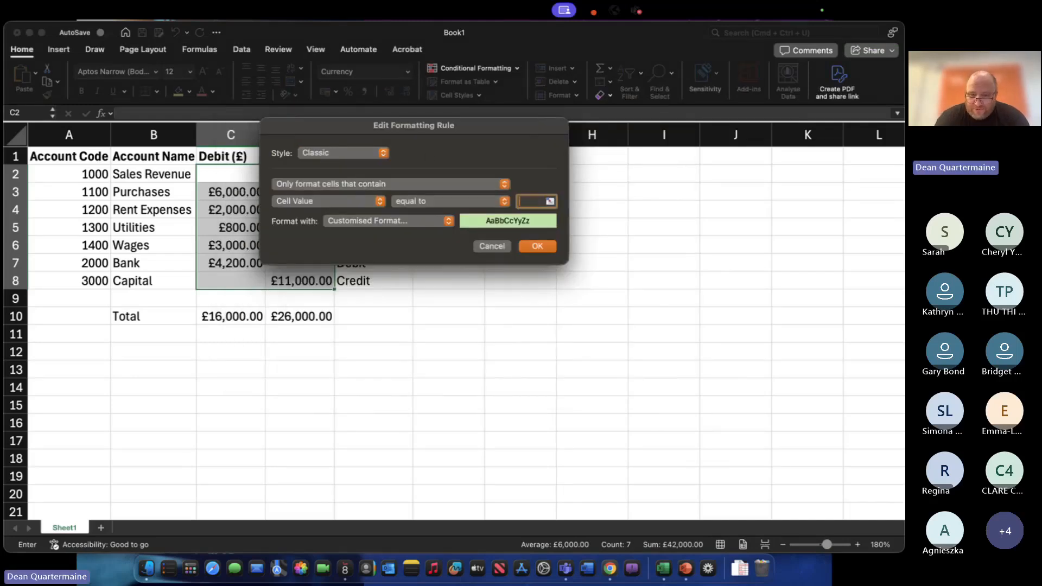
{"action": "left_click", "coordinate": [537, 246]}
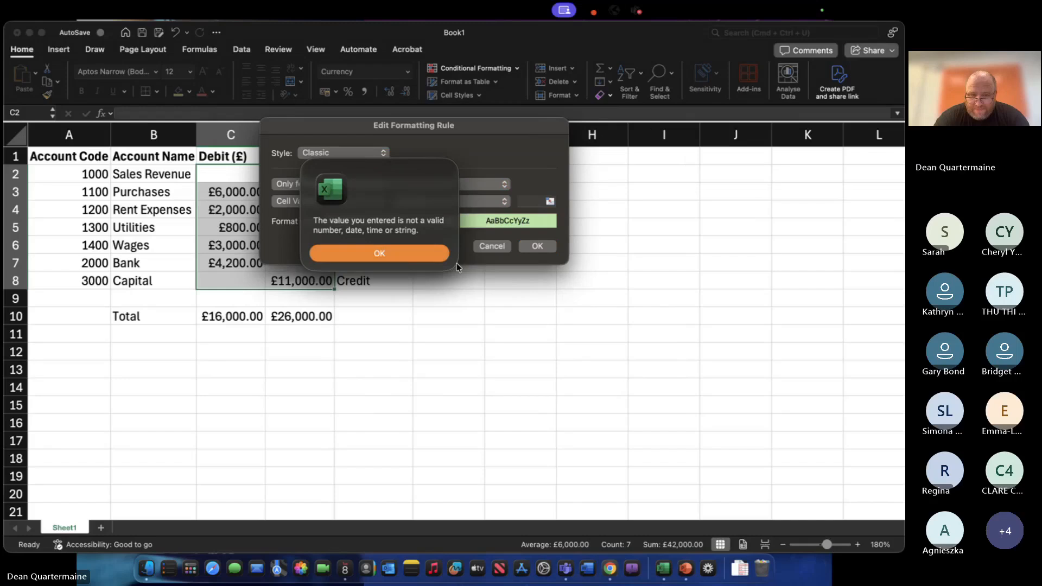
{"action": "left_click", "coordinate": [404, 254]}
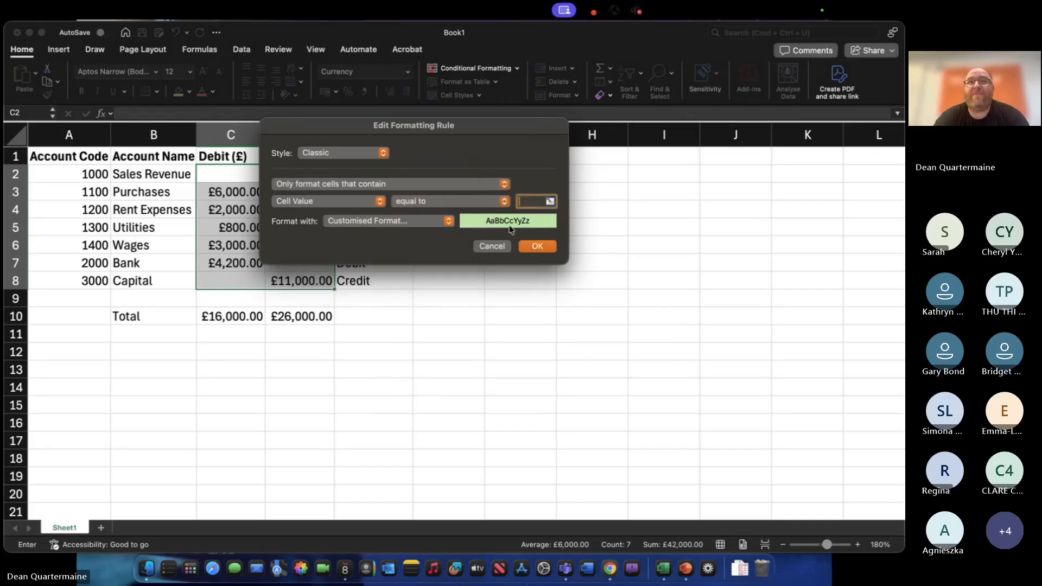
{"action": "type", "text": "= "}
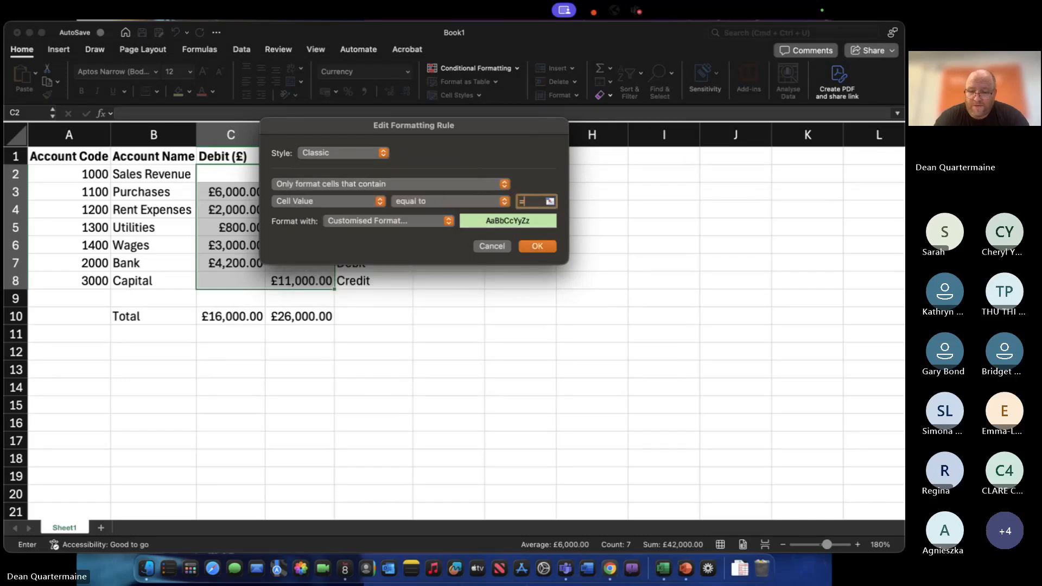
{"action": "type", "text": "\"\""}
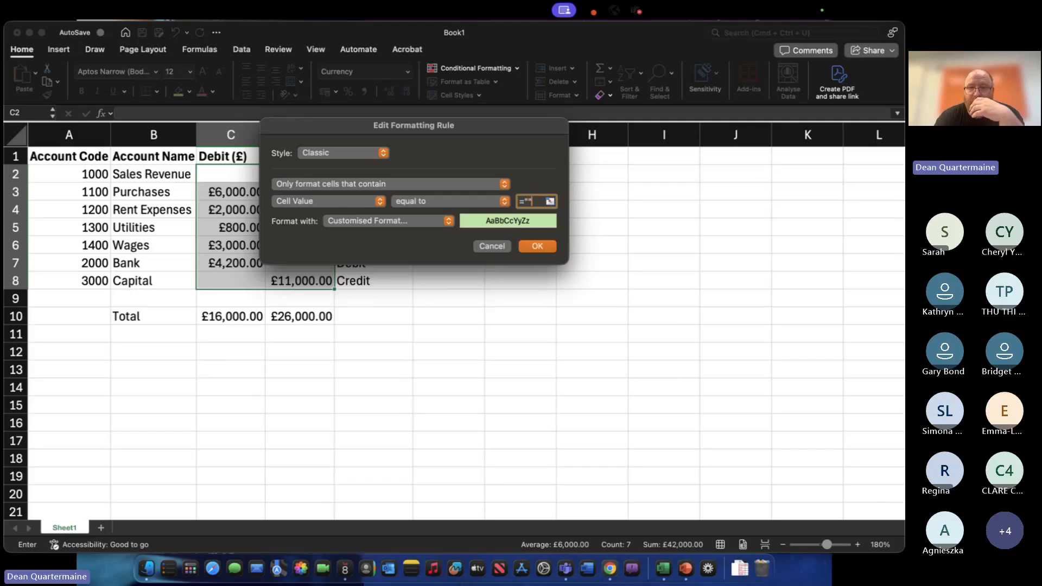
{"action": "key", "text": "Return"}
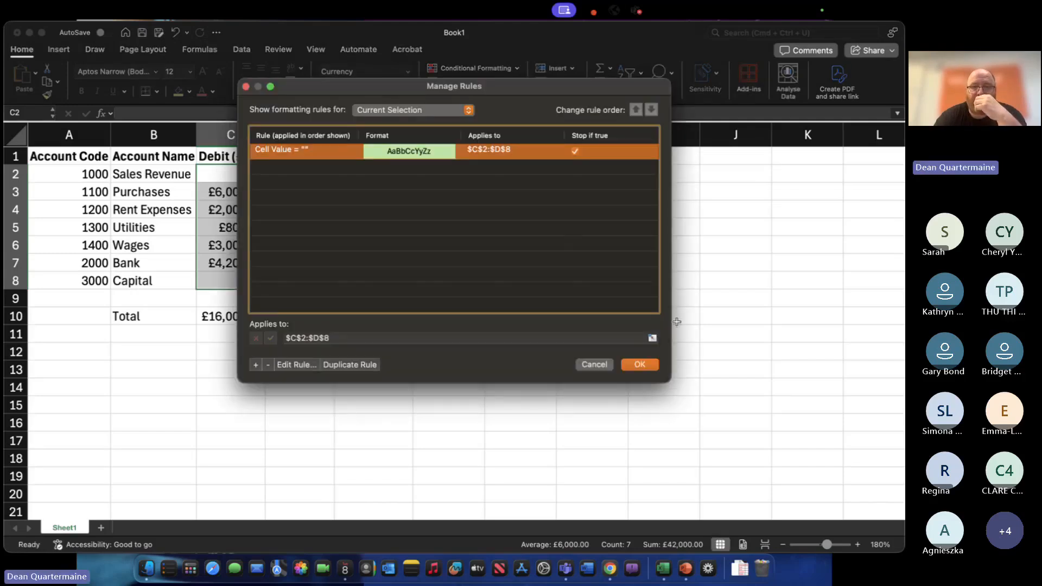
{"action": "left_click", "coordinate": [646, 368]}
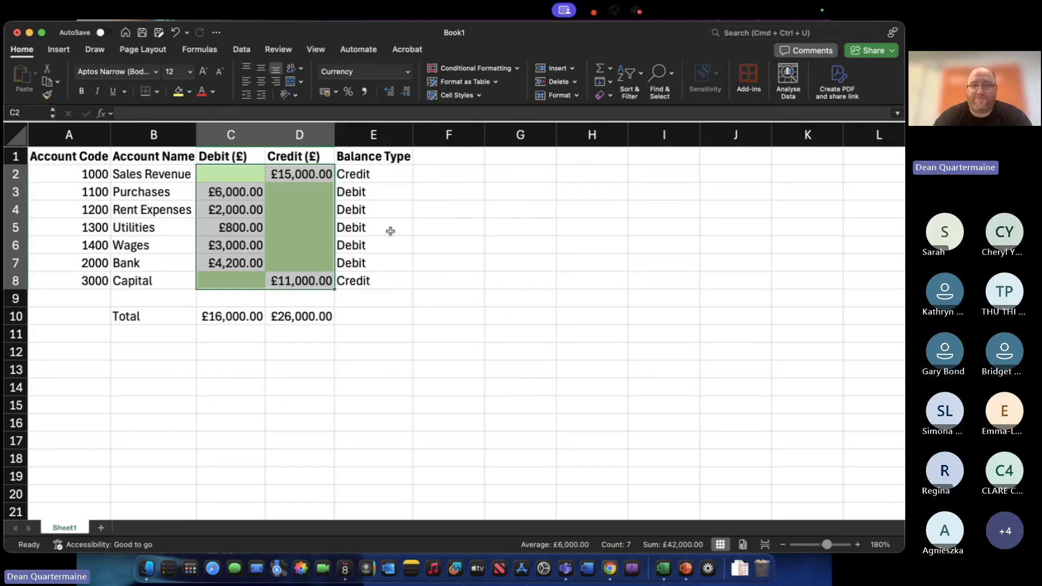
Delete the existing conditional formatting rule on C2:D8 and apply the removal.
{"action": "left_click", "coordinate": [472, 68]}
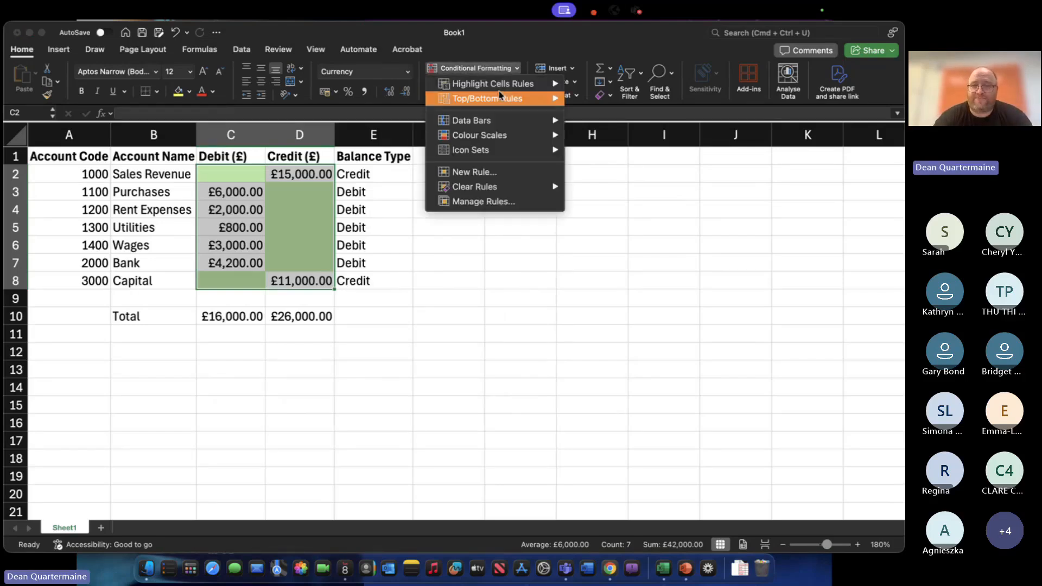
{"action": "left_click", "coordinate": [529, 200]}
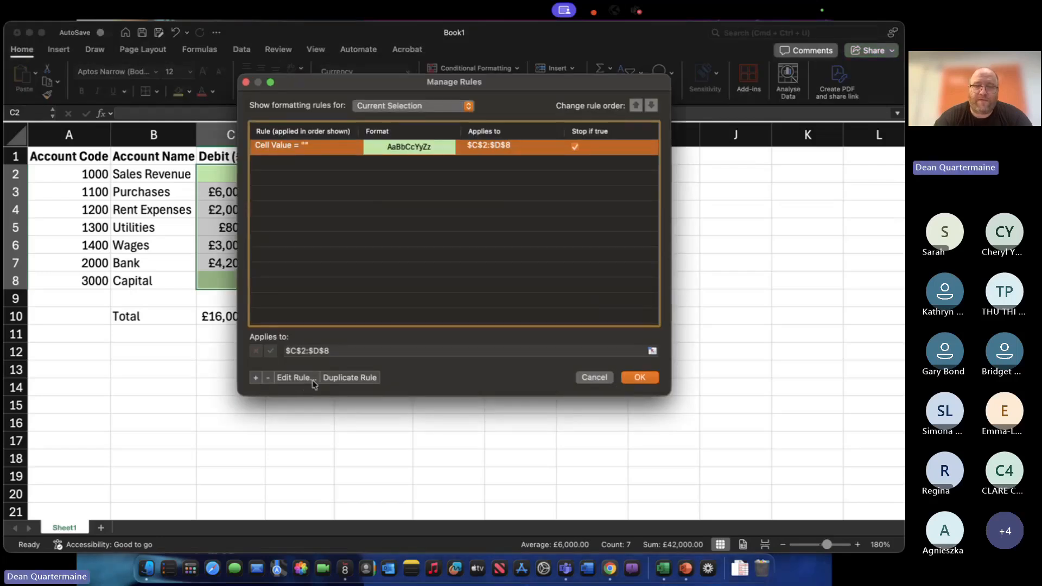
{"action": "left_click", "coordinate": [266, 377]}
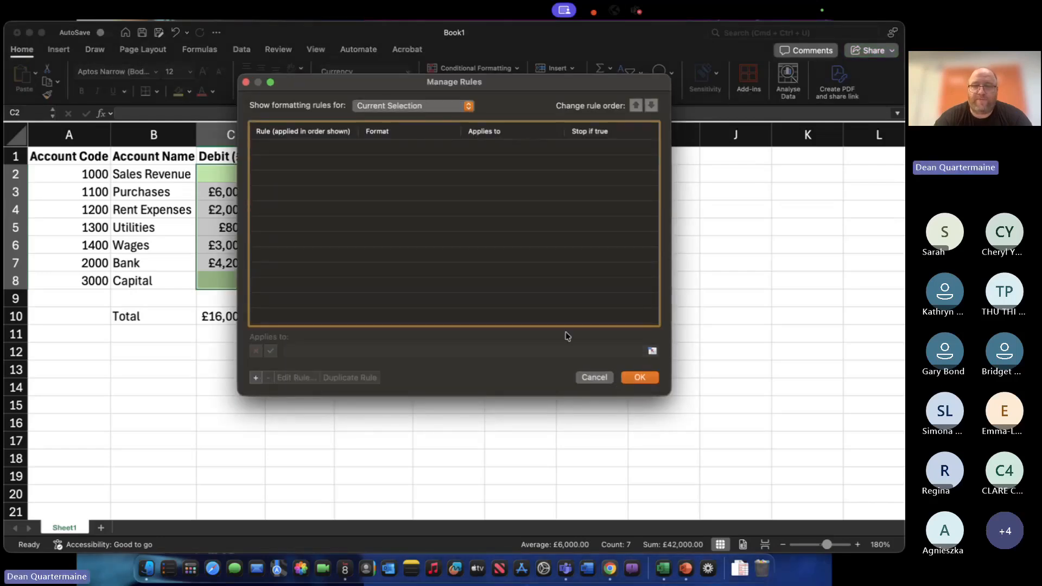
{"action": "left_click", "coordinate": [640, 377]}
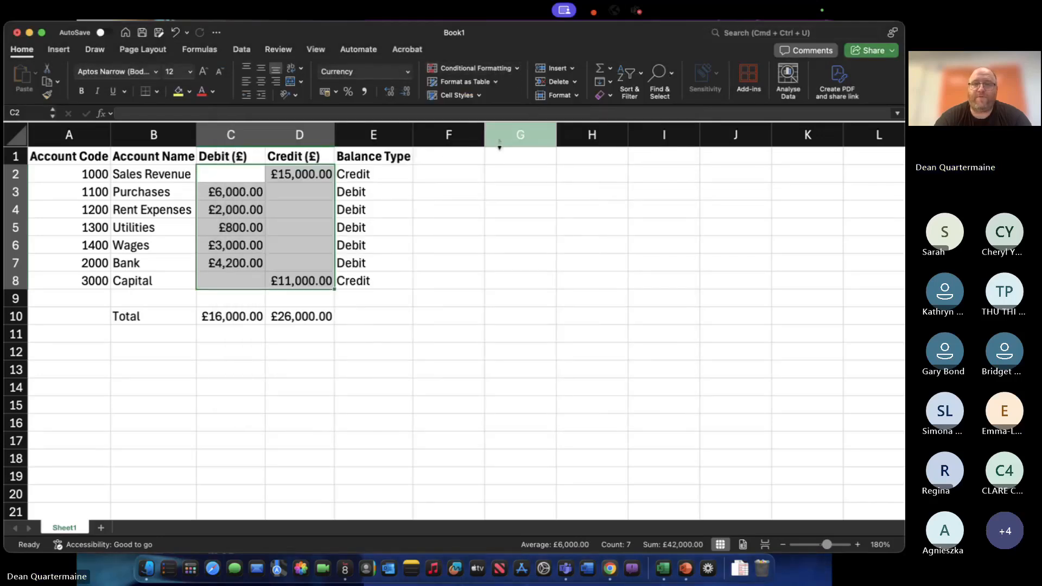
Start a new Equal To conditional formatting rule for C2:D8 with ="" as the comparison value.
{"action": "left_click", "coordinate": [491, 69]}
{"action": "mouse_move", "coordinate": [531, 83]}
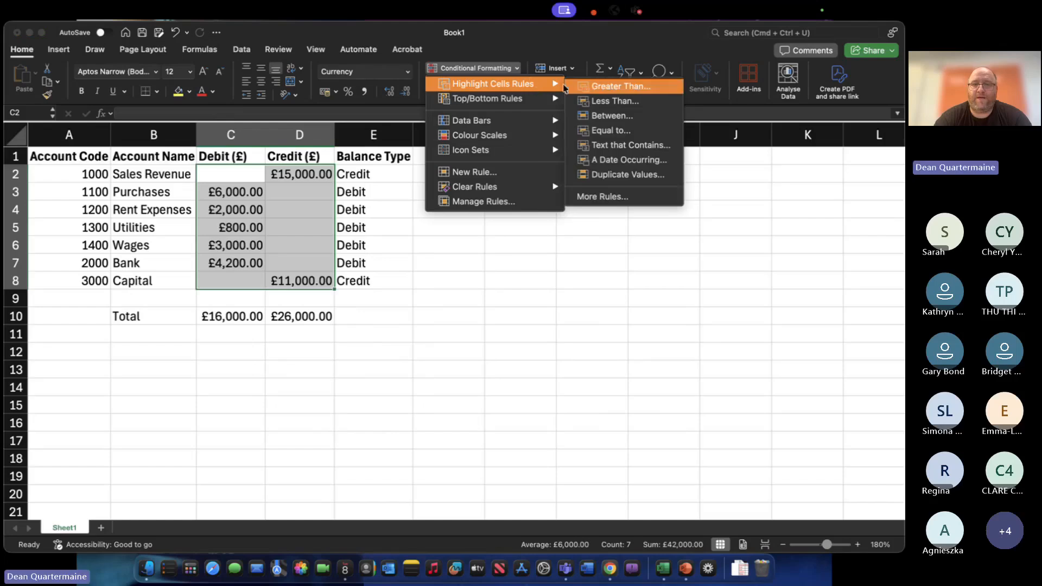
{"action": "left_click", "coordinate": [624, 131]}
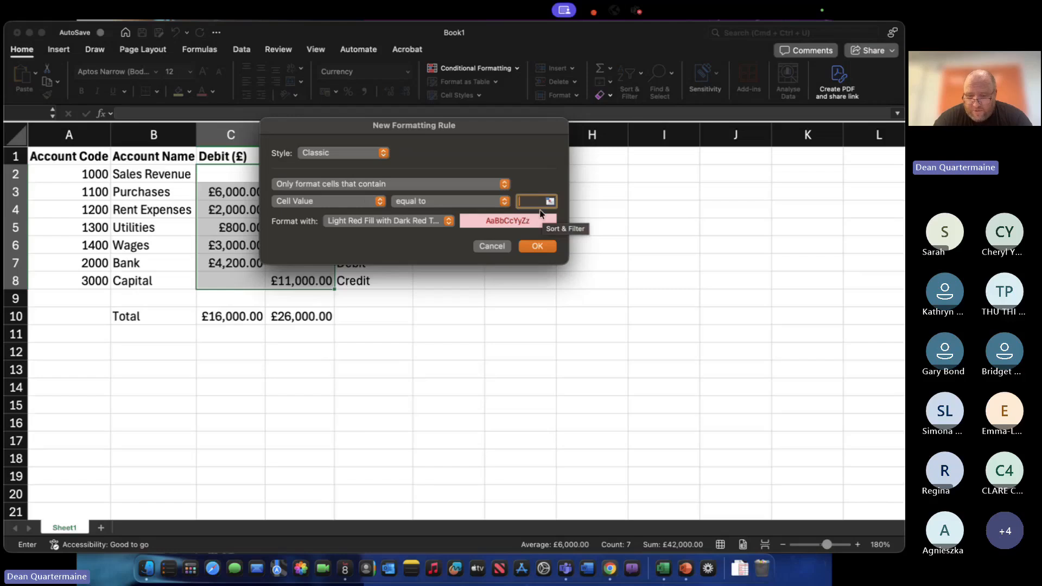
{"action": "type", "text": "=\"\""}
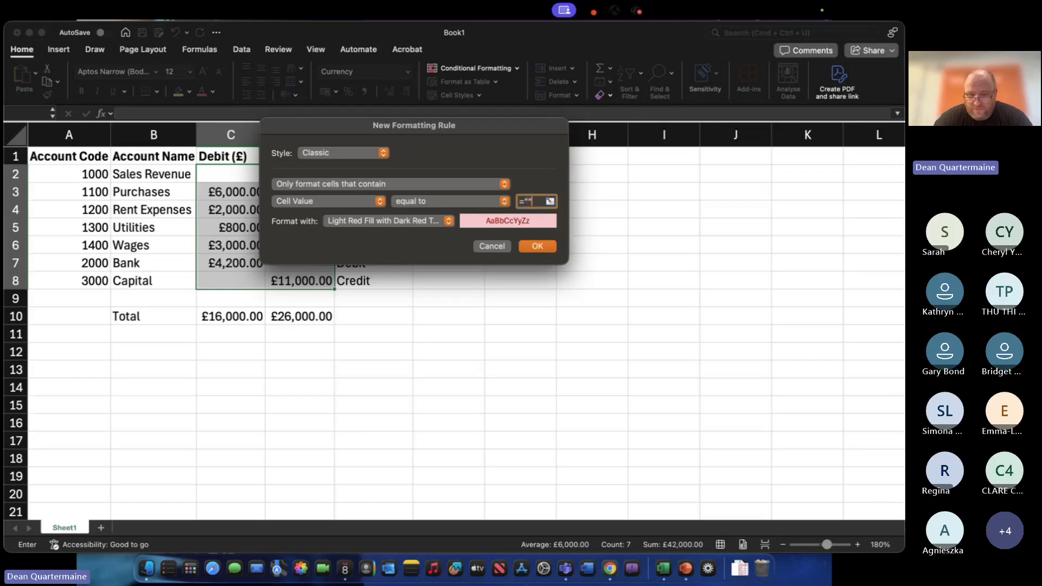
Give the rule a customised format with a light green background fill and apply it to C2:D8.
{"action": "left_click", "coordinate": [419, 223]}
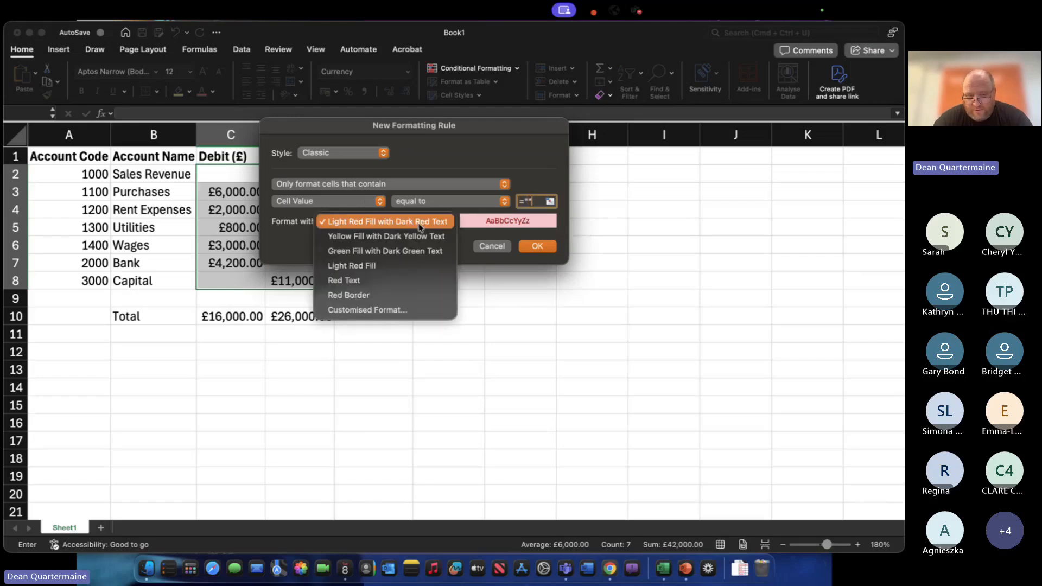
{"action": "left_click", "coordinate": [408, 310]}
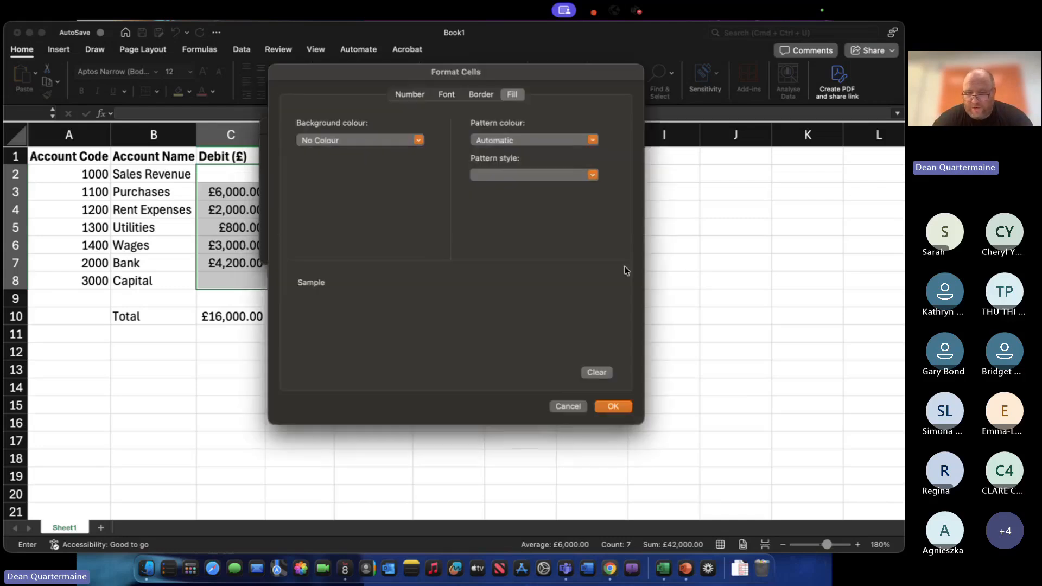
{"action": "left_click", "coordinate": [389, 146]}
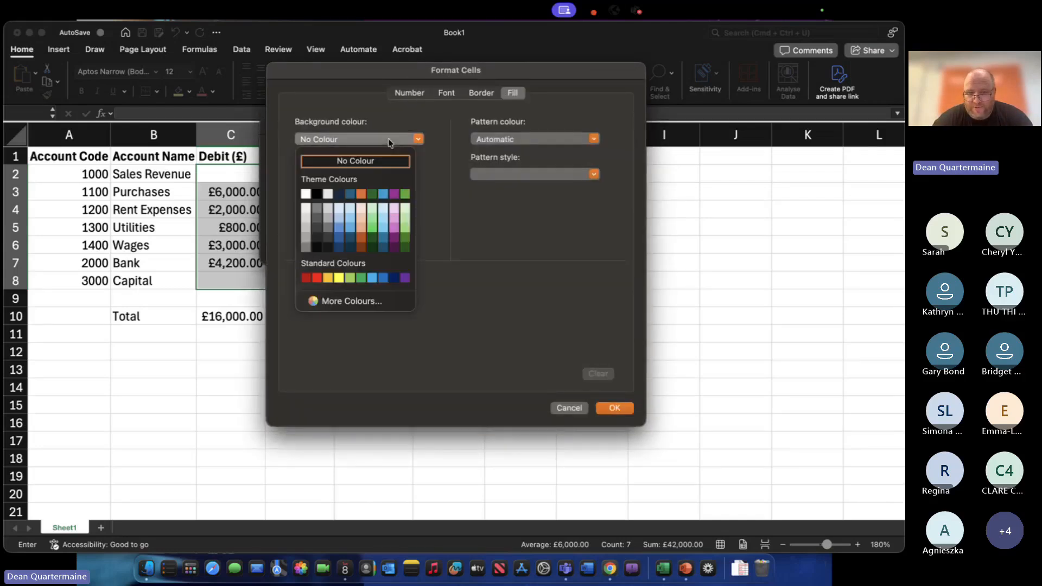
{"action": "left_click", "coordinate": [405, 212]}
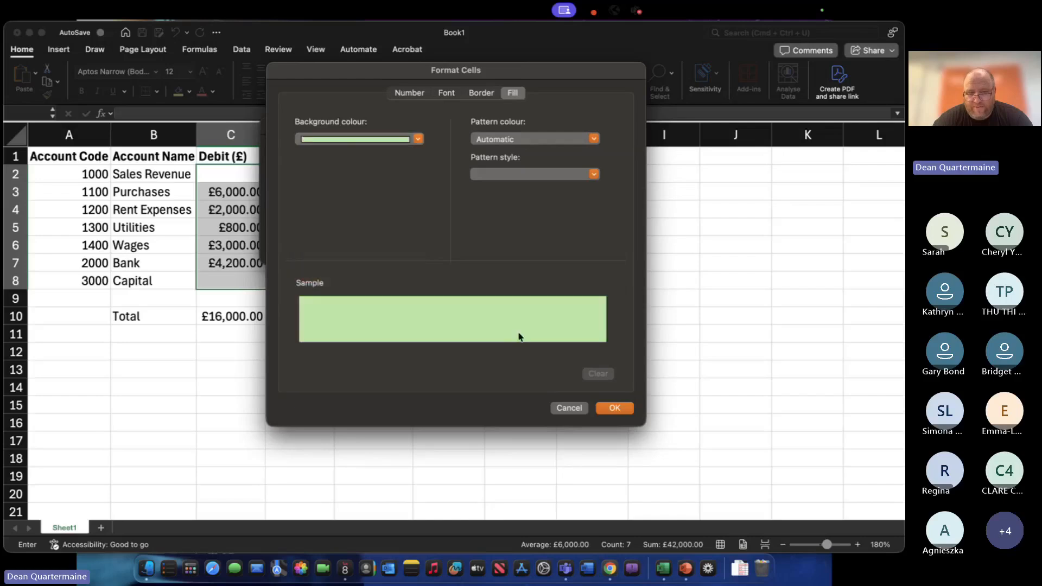
{"action": "left_click", "coordinate": [617, 408]}
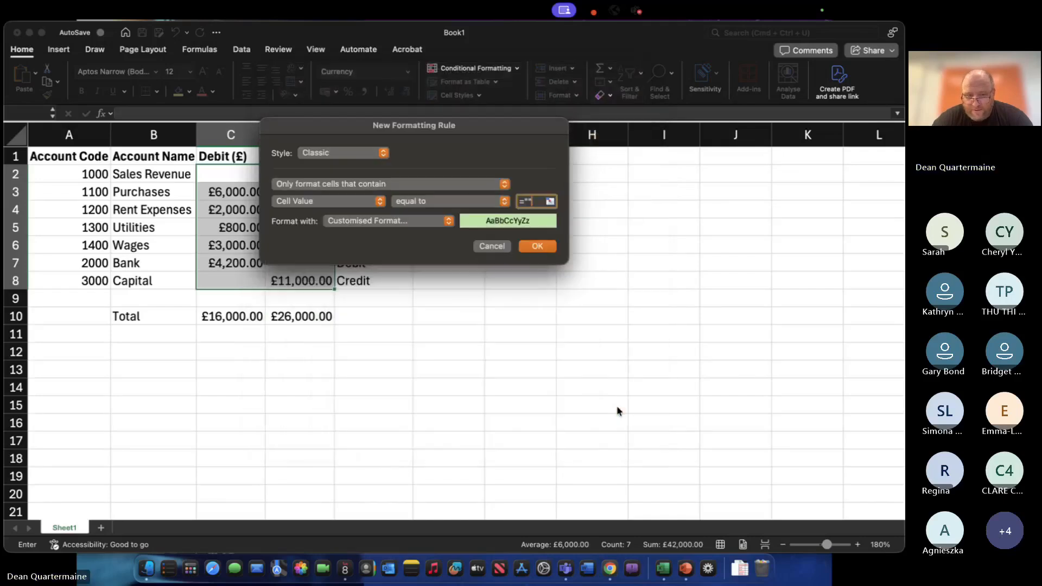
{"action": "left_click", "coordinate": [536, 247]}
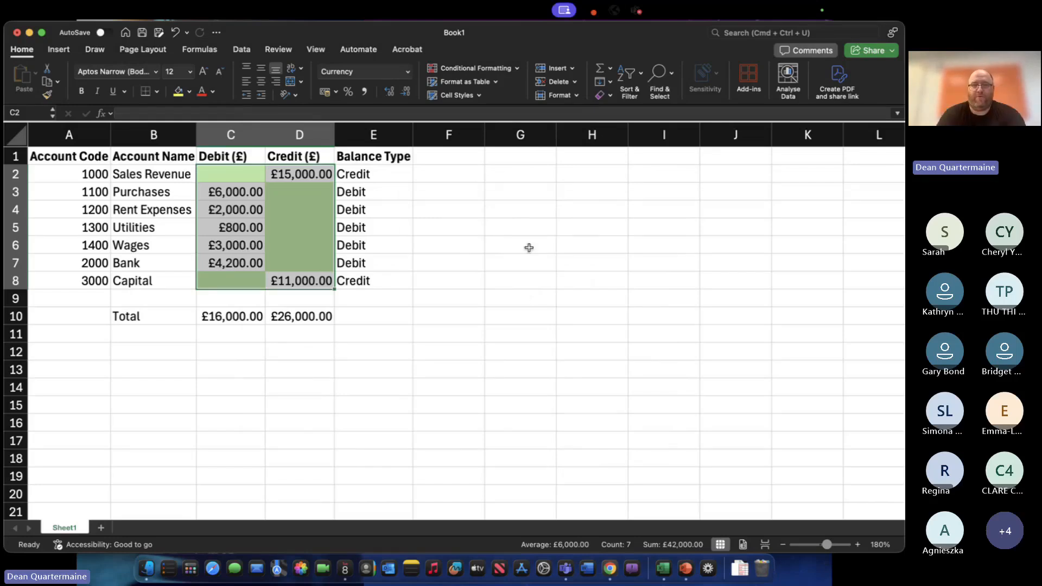
Test the blank-cell highlighting by entering 90 in the Sales Revenue debit cell C2, and undo the entry.
{"action": "left_click", "coordinate": [243, 178]}
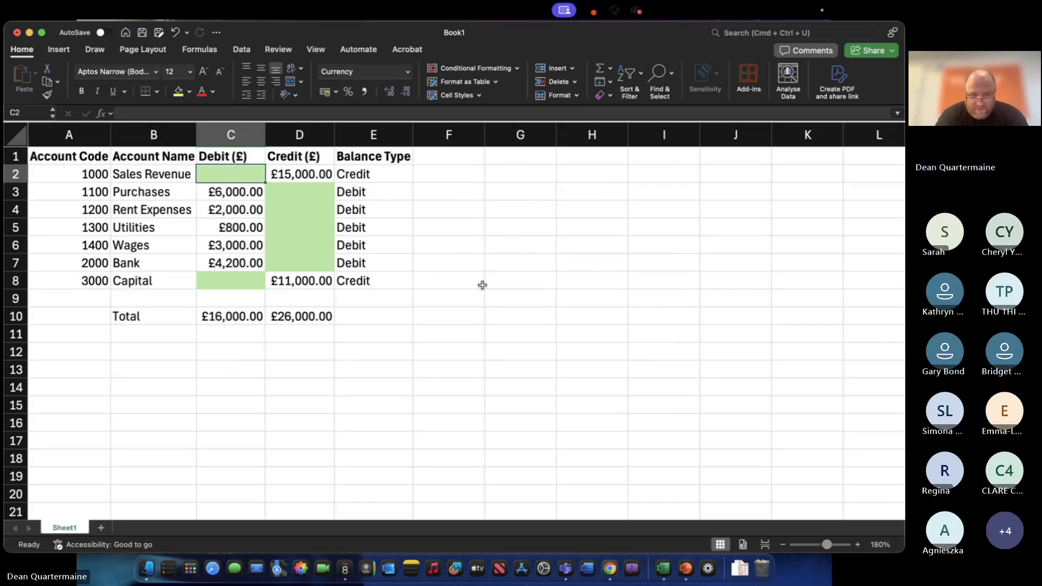
{"action": "key", "text": "Down"}
{"action": "key", "text": "Up"}
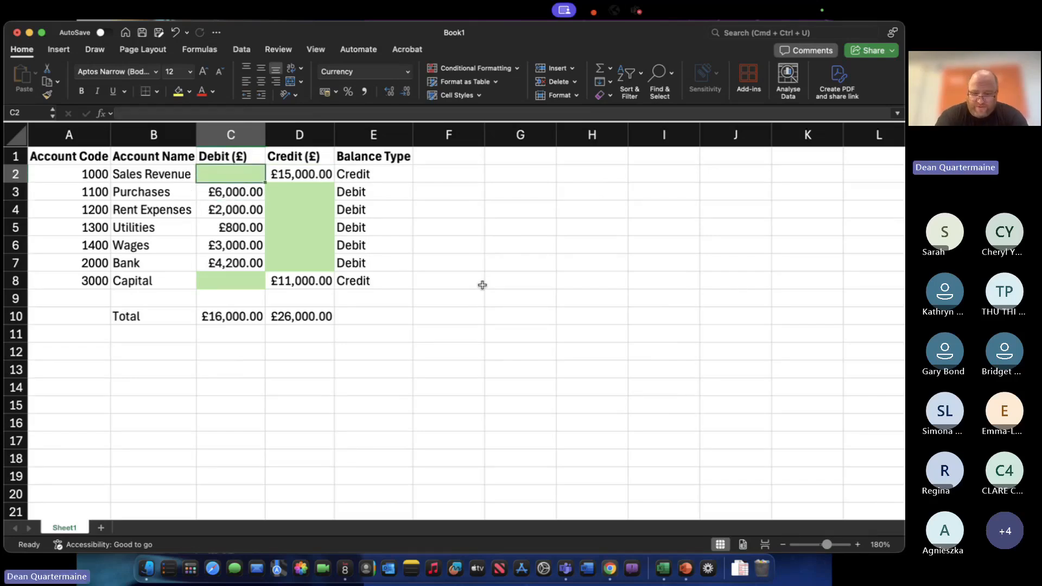
{"action": "type", "text": "9"}
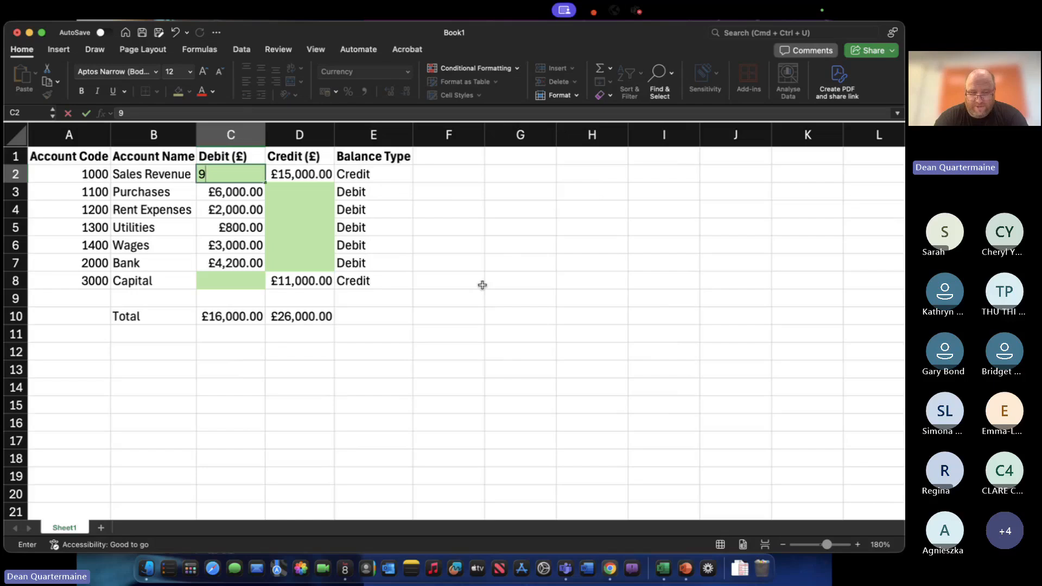
{"action": "type", "text": "0"}
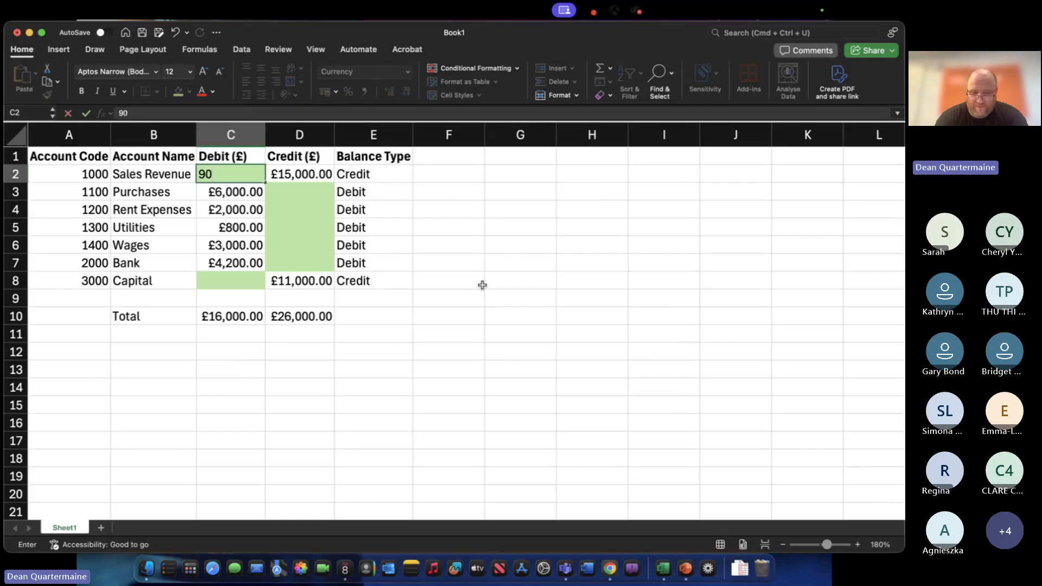
{"action": "key", "text": "Return"}
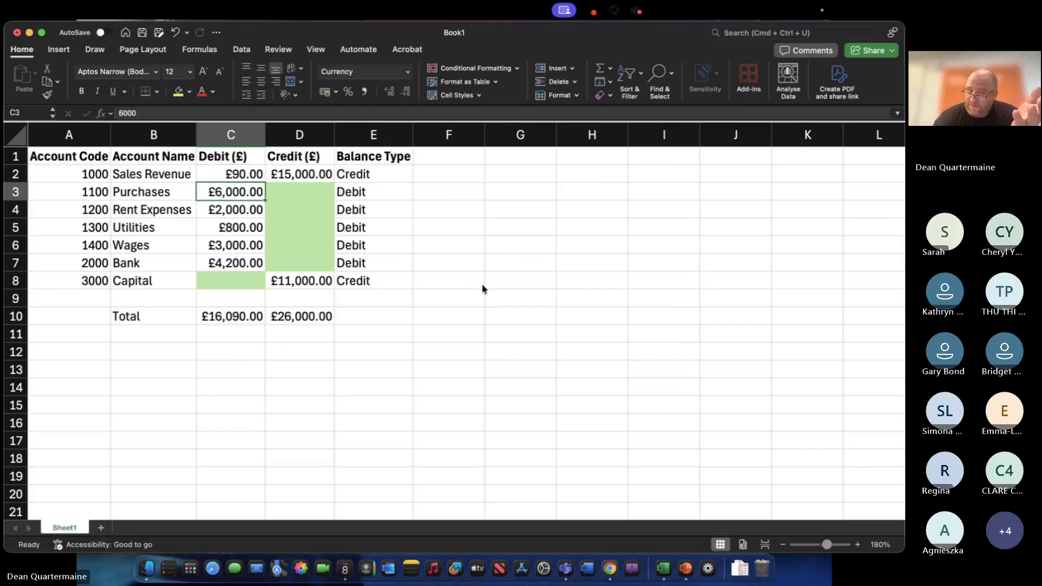
{"action": "key", "text": "Up"}
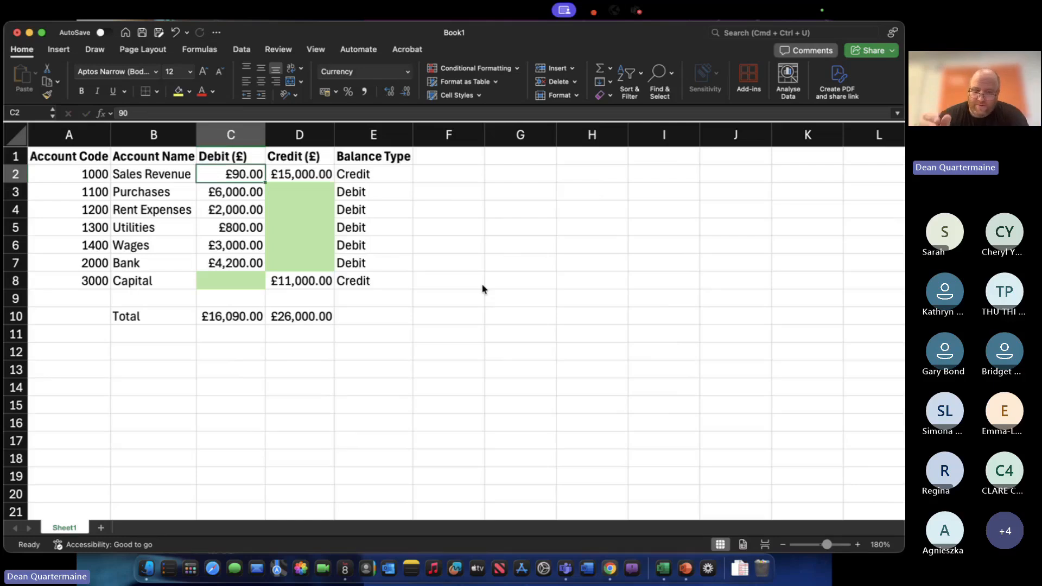
{"action": "key", "text": "super+z"}
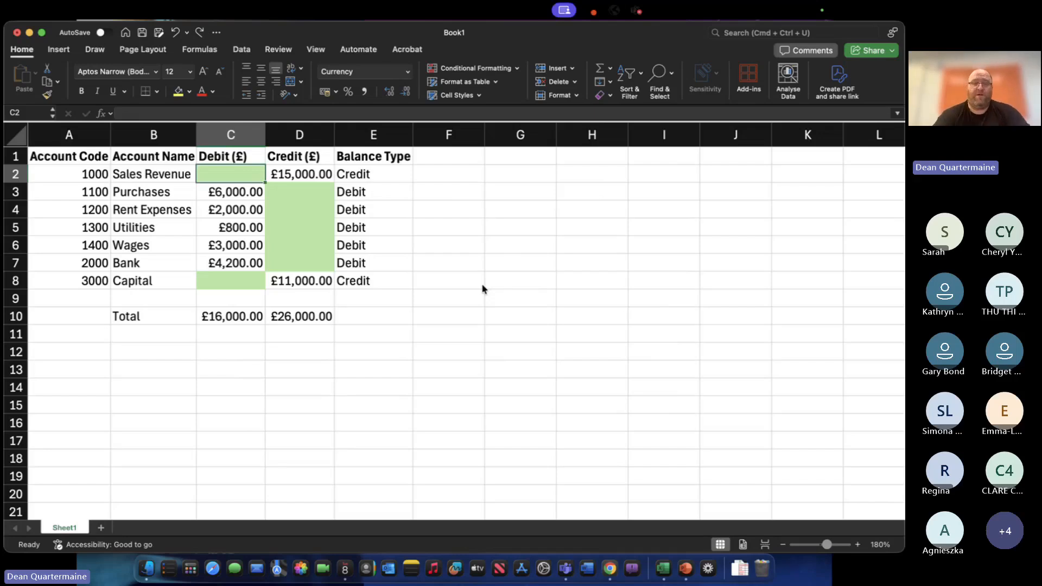
Rename Sheet1 as "Trial Balance".
{"action": "left_click", "coordinate": [292, 170]}
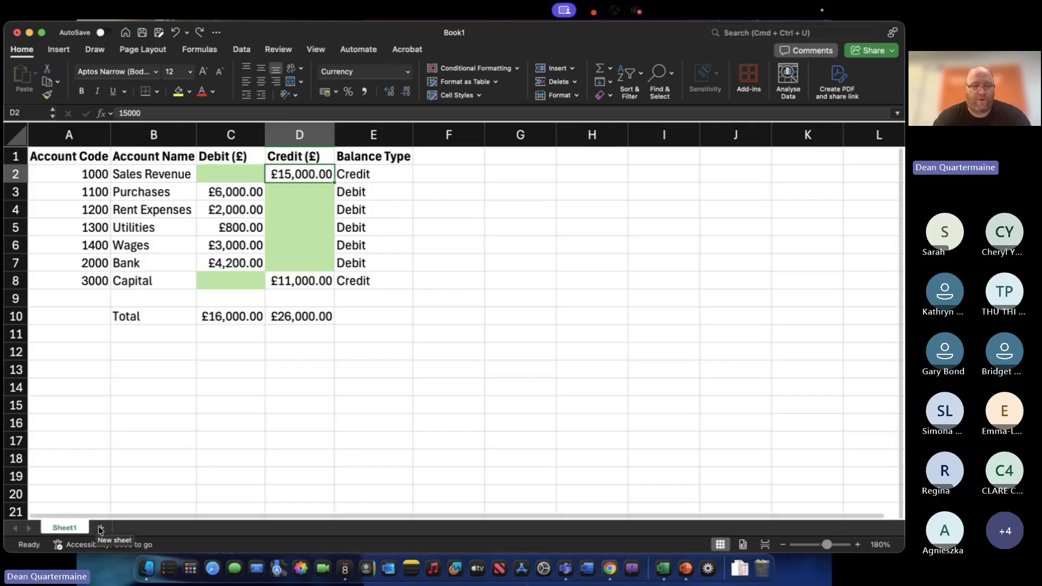
{"action": "double_click", "coordinate": [65, 529]}
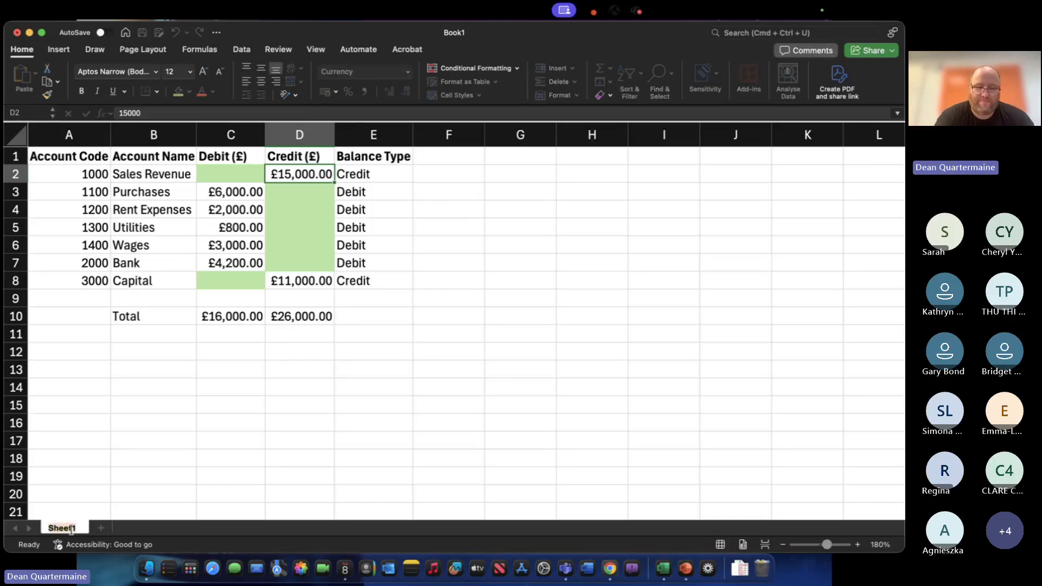
{"action": "type", "text": "Tr"}
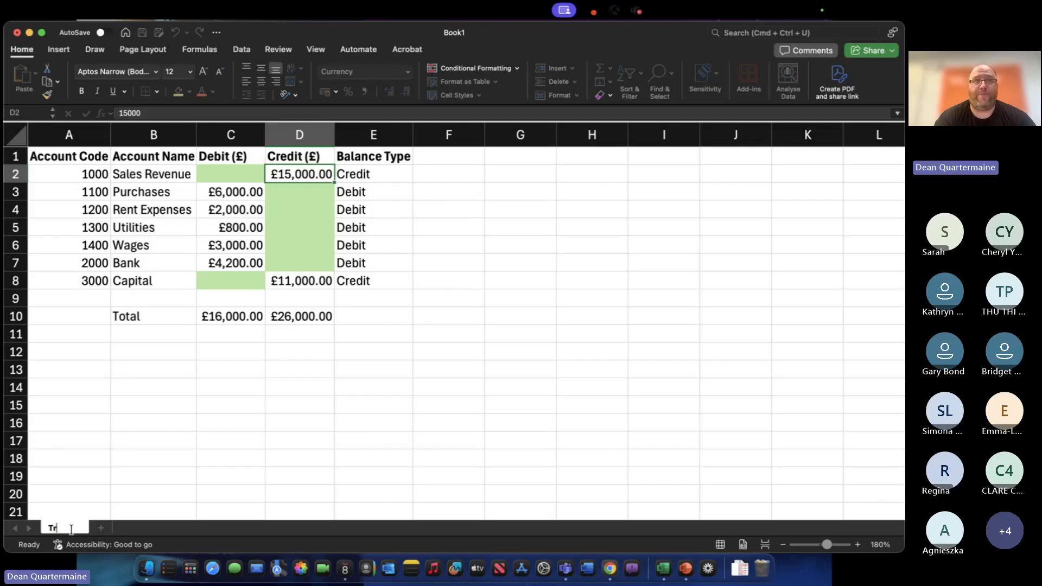
{"action": "type", "text": "ial Balanc"}
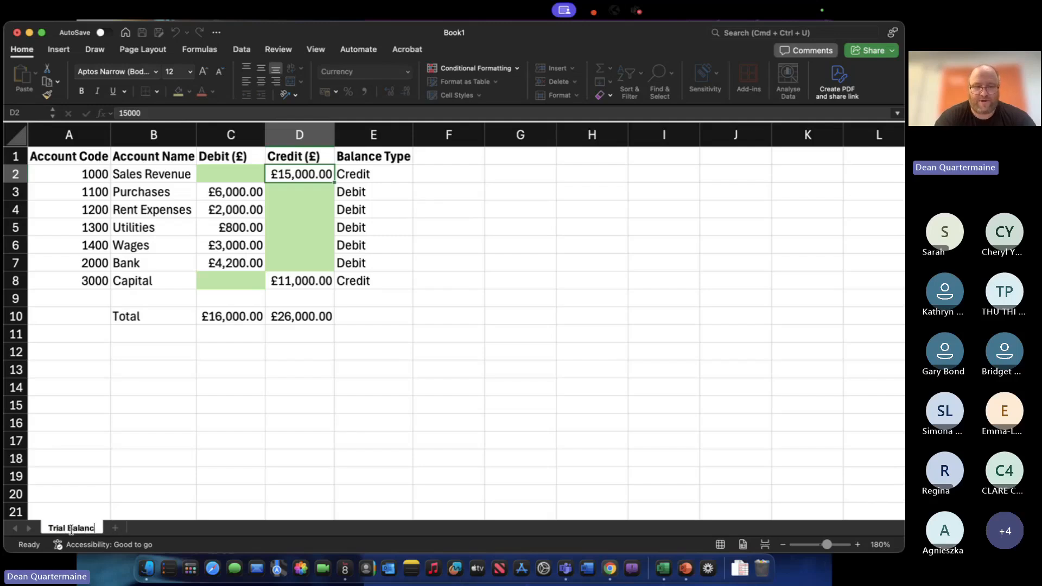
{"action": "type", "text": "e"}
{"action": "key", "text": "Return"}
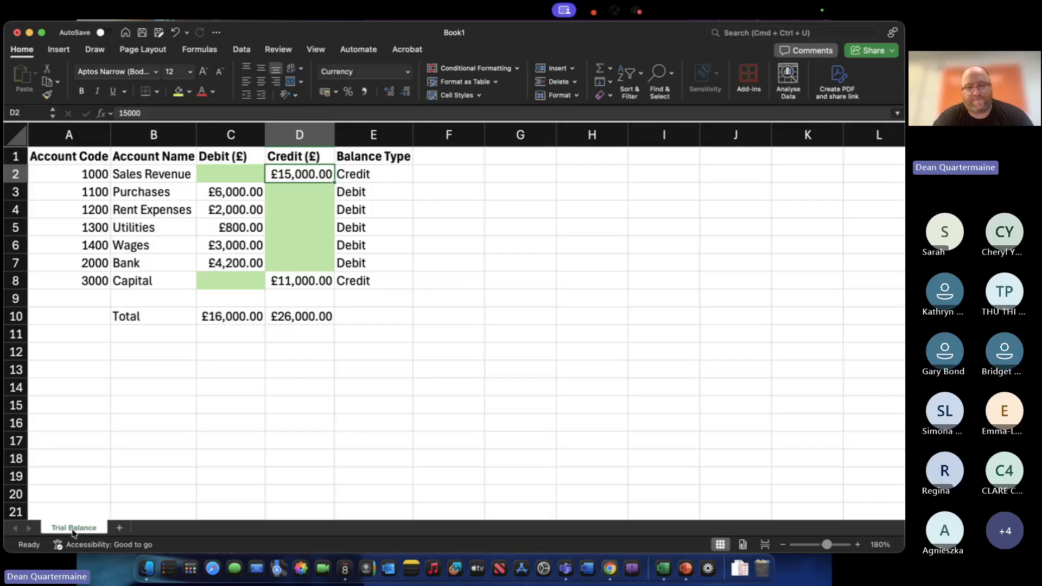
Add a new worksheet and name it "Chart of Accounts".
{"action": "left_click", "coordinate": [120, 529]}
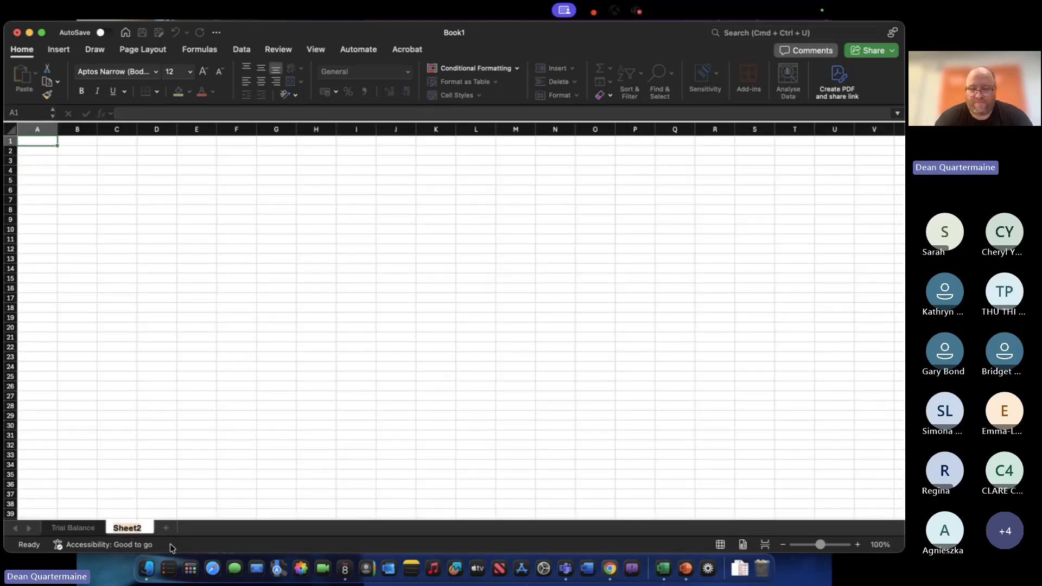
{"action": "type", "text": "Char"}
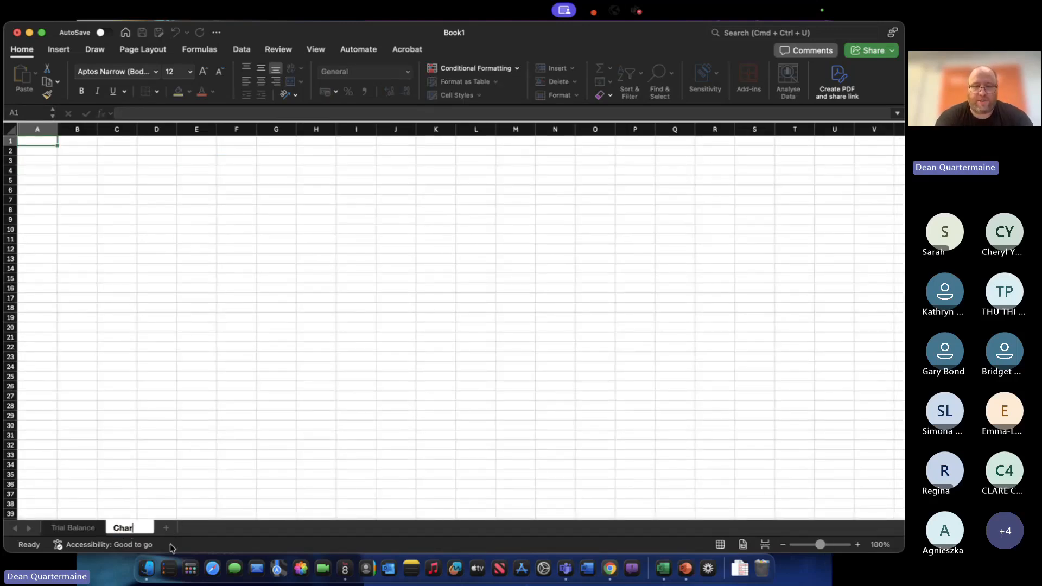
{"action": "type", "text": "t of Accounts"}
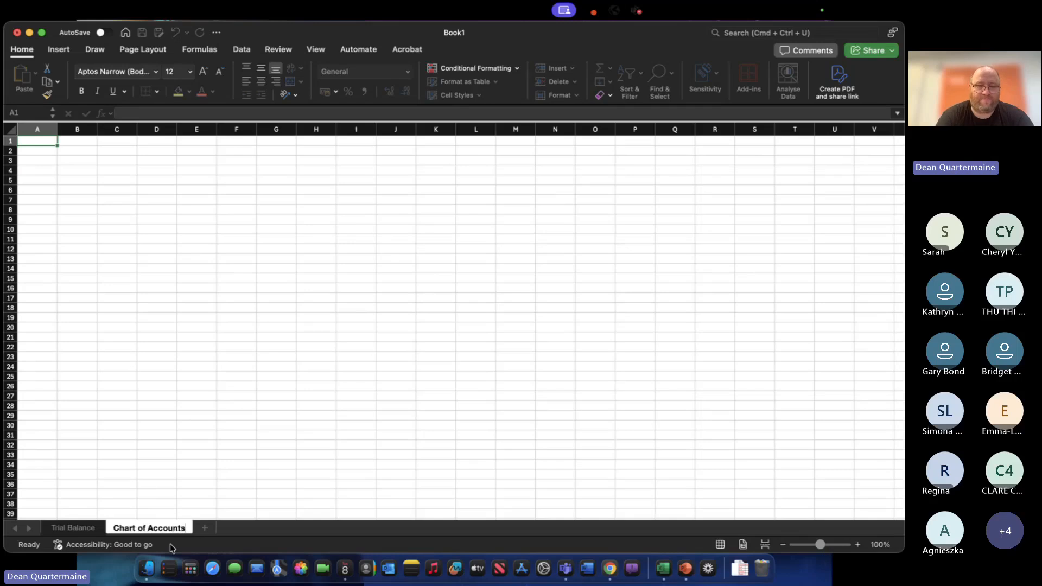
{"action": "key", "text": "Return"}
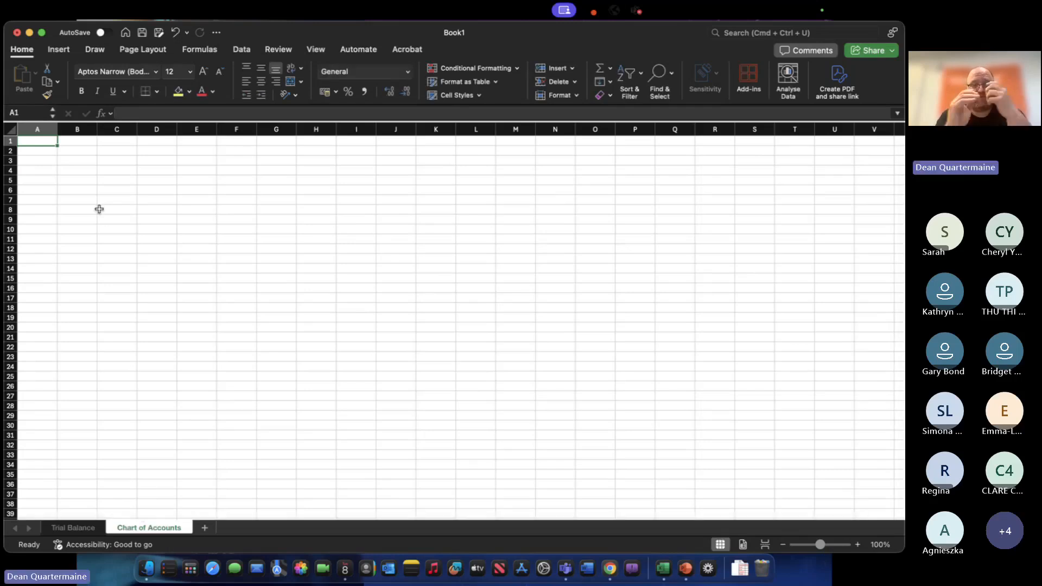
Enter "Account" in cell A1 of the Chart of Accounts sheet.
{"action": "type", "text": "Account"}
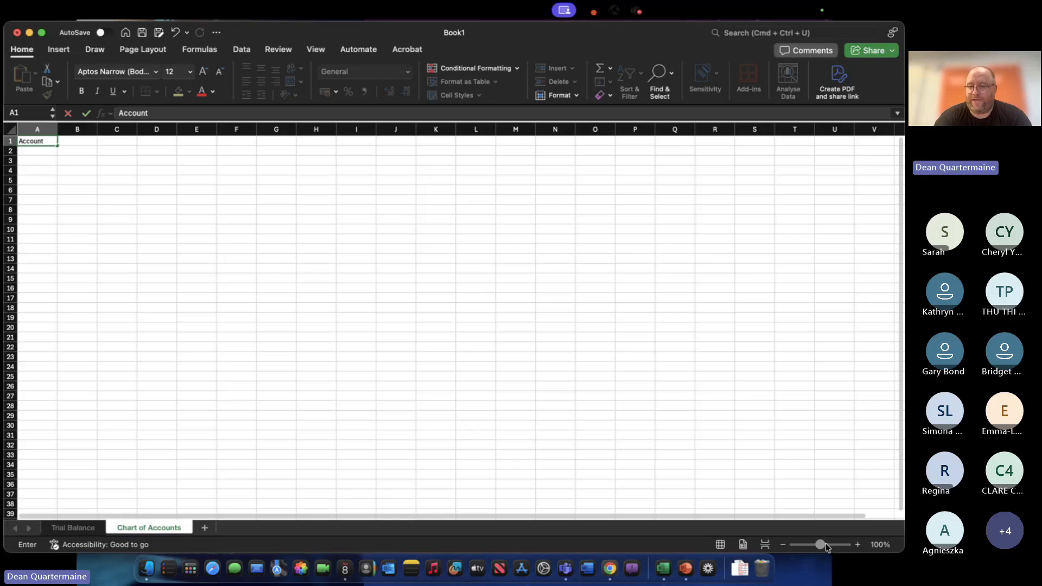
{"action": "mouse_move", "coordinate": [820, 545]}
{"action": "left_mouse_down"}
{"action": "mouse_move", "coordinate": [863, 550]}
{"action": "mouse_move", "coordinate": [838, 551]}
{"action": "left_mouse_up"}
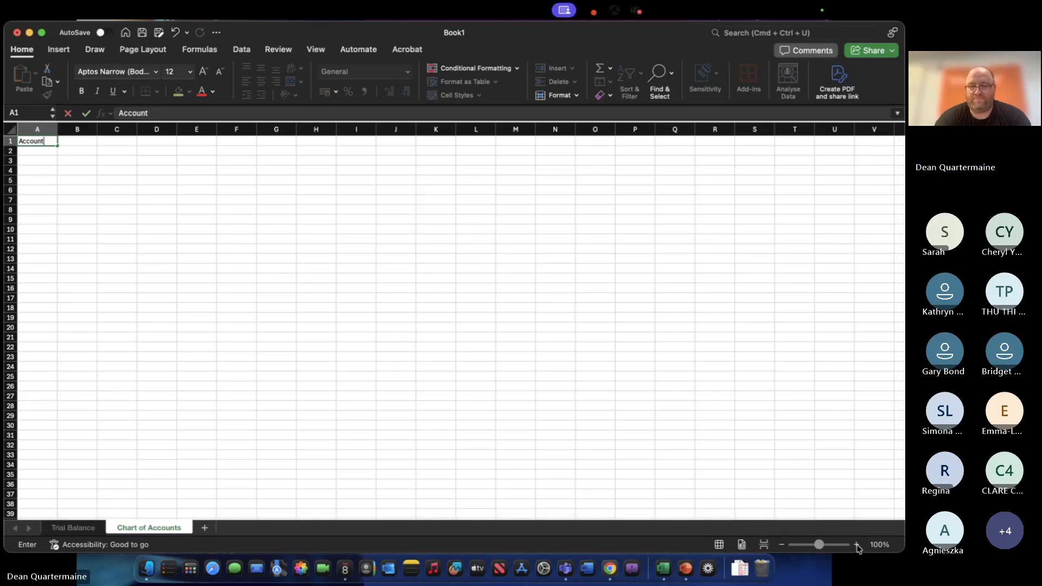
{"action": "left_click", "coordinate": [592, 359]}
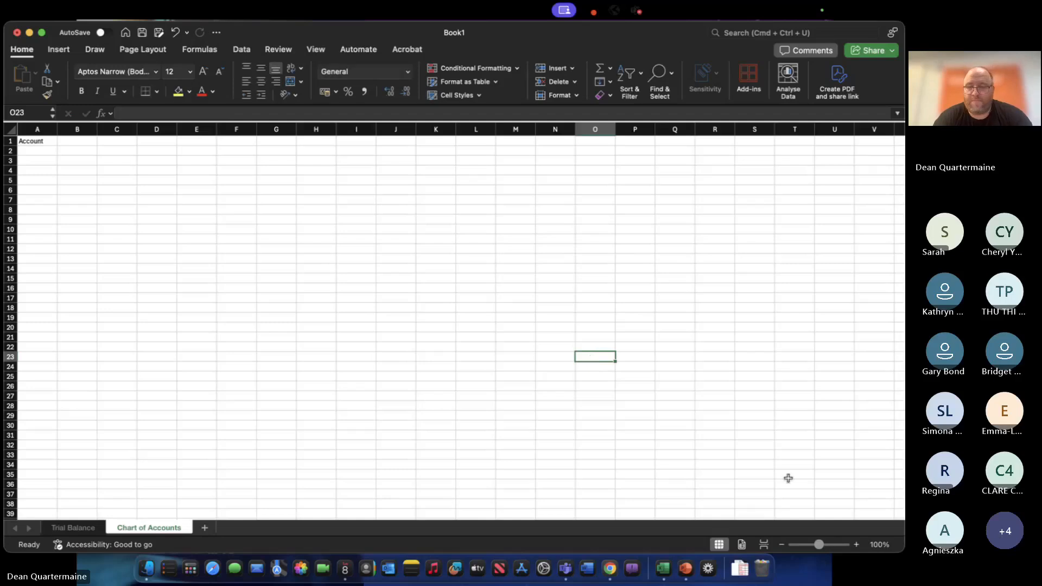
Enter the headers "Account Code" in A1 and "Account Name" in B1 of the Chart of Accounts sheet.
{"action": "left_click", "coordinate": [857, 545]}
{"action": "left_click", "coordinate": [858, 545]}
{"action": "left_click", "coordinate": [857, 545]}
{"action": "left_click", "coordinate": [857, 545]}
{"action": "left_click", "coordinate": [857, 545]}
{"action": "left_click", "coordinate": [857, 545]}
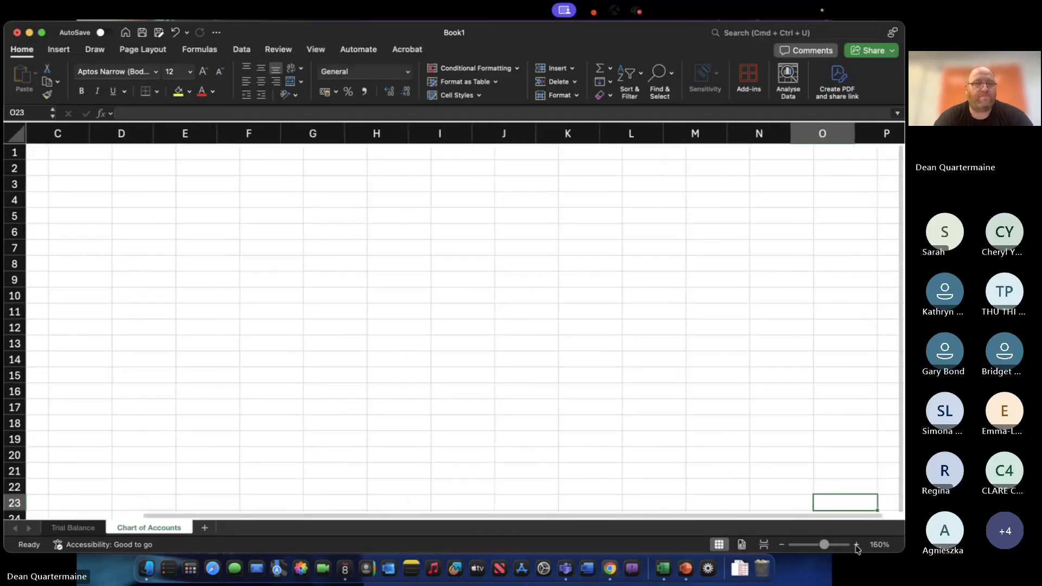
{"action": "scroll", "coordinate": [281, 282], "scroll_direction": "left", "scroll_amount": 3}
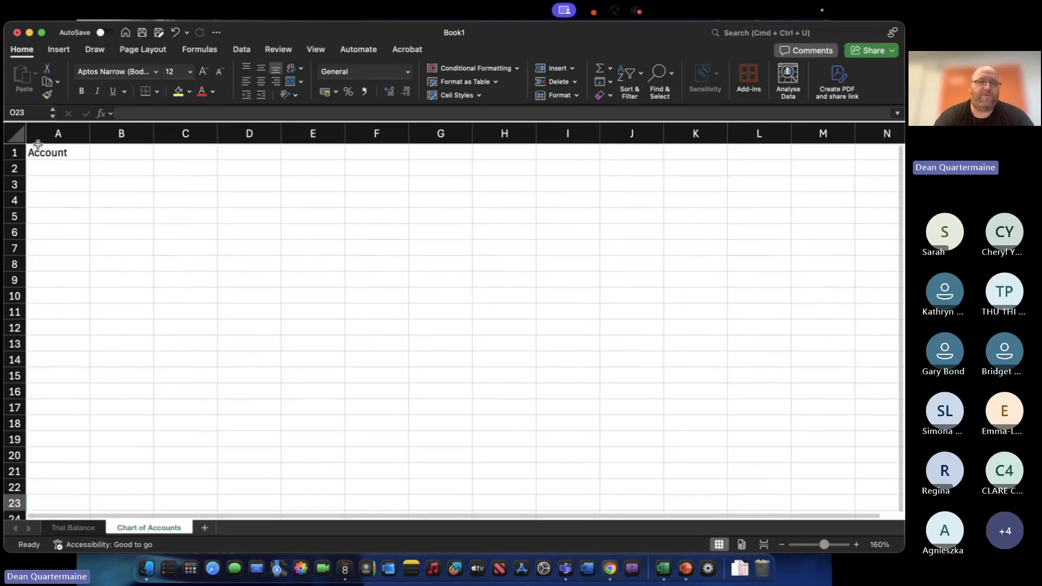
{"action": "left_click", "coordinate": [38, 146]}
{"action": "type", "text": "Acc"}
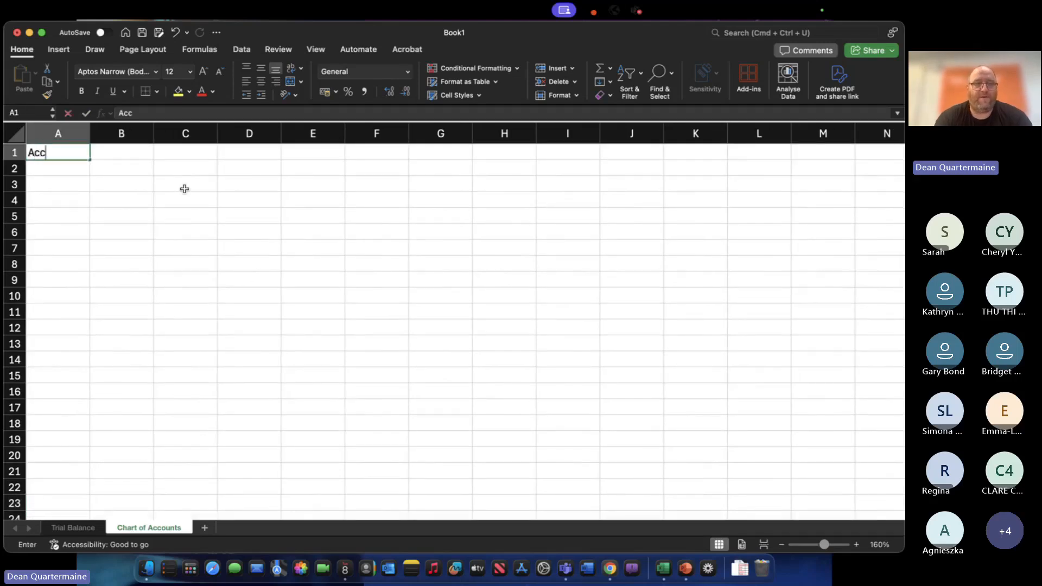
{"action": "type", "text": "ount Code"}
{"action": "key", "text": "Tab"}
{"action": "type", "text": "A"}
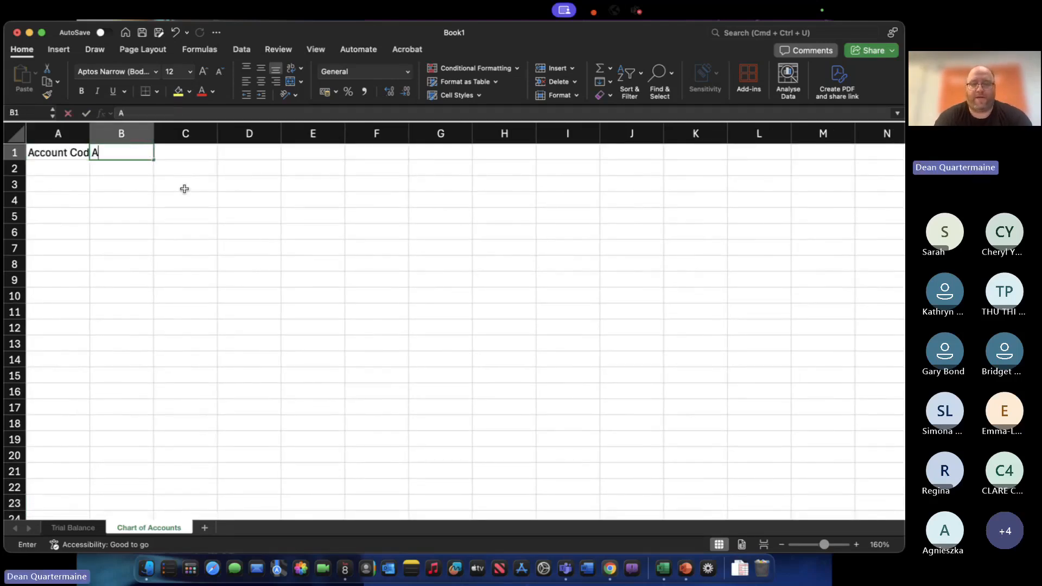
{"action": "type", "text": "ccount Name"}
{"action": "key", "text": "Return"}
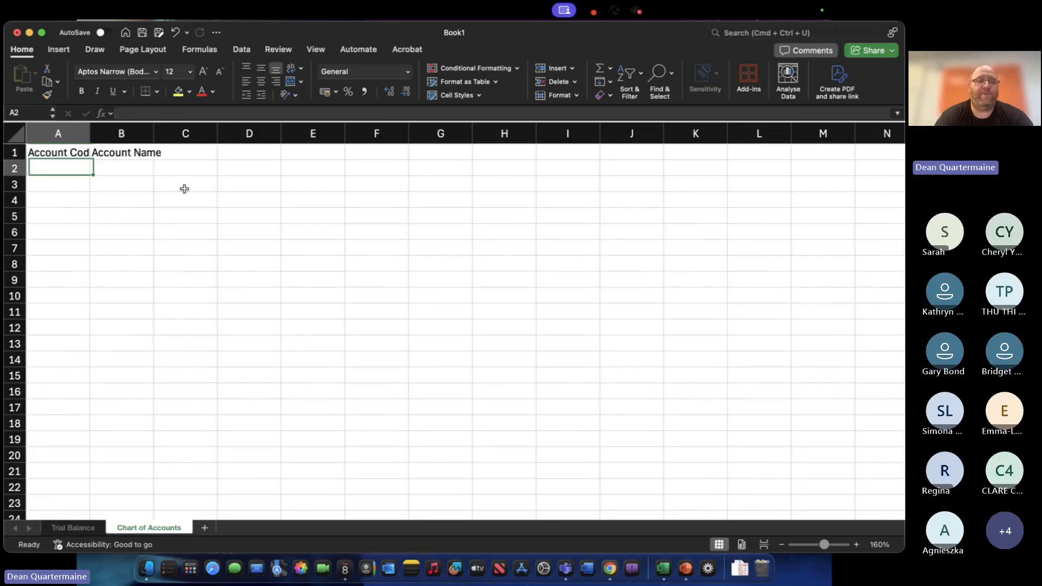
Copy the account codes and names in A2:B8 of the Trial Balance sheet and paste them as values at A2 of Chart of Accounts.
{"action": "left_click", "coordinate": [76, 529]}
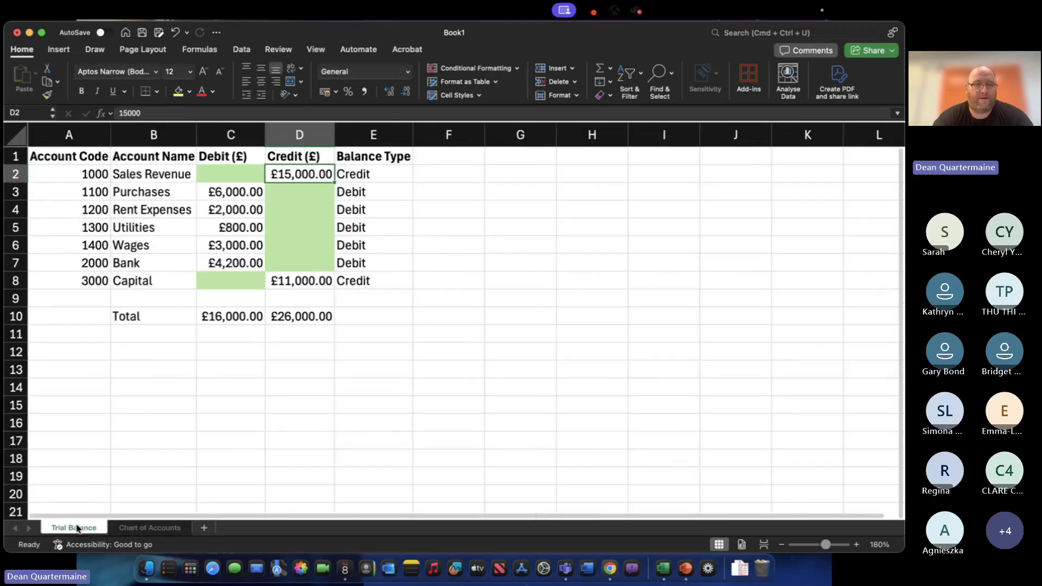
{"action": "left_click_drag", "start_coordinate": [94, 172], "coordinate": [154, 283]}
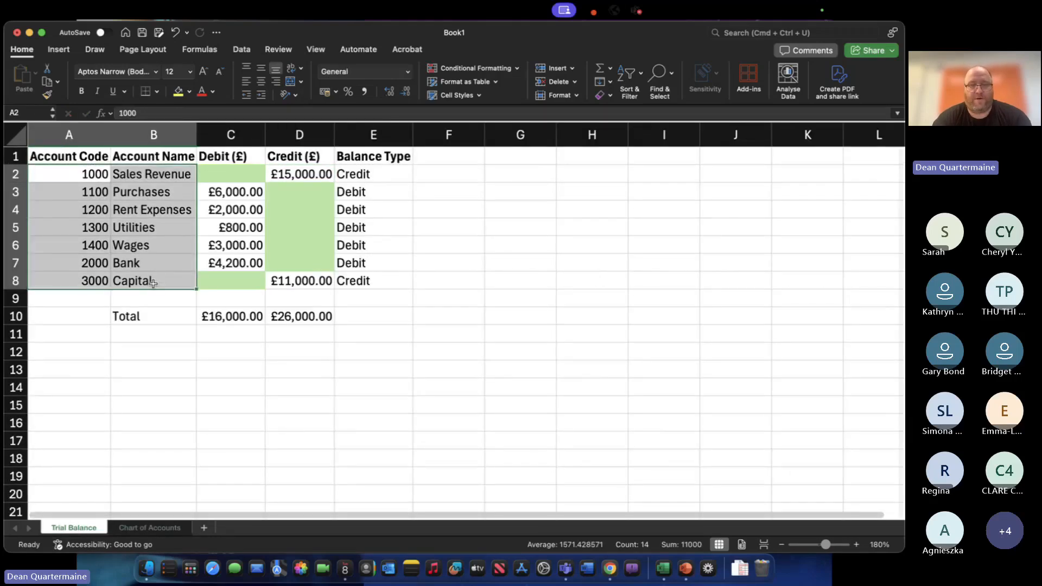
{"action": "key", "text": "super+c"}
{"action": "left_click", "coordinate": [150, 528]}
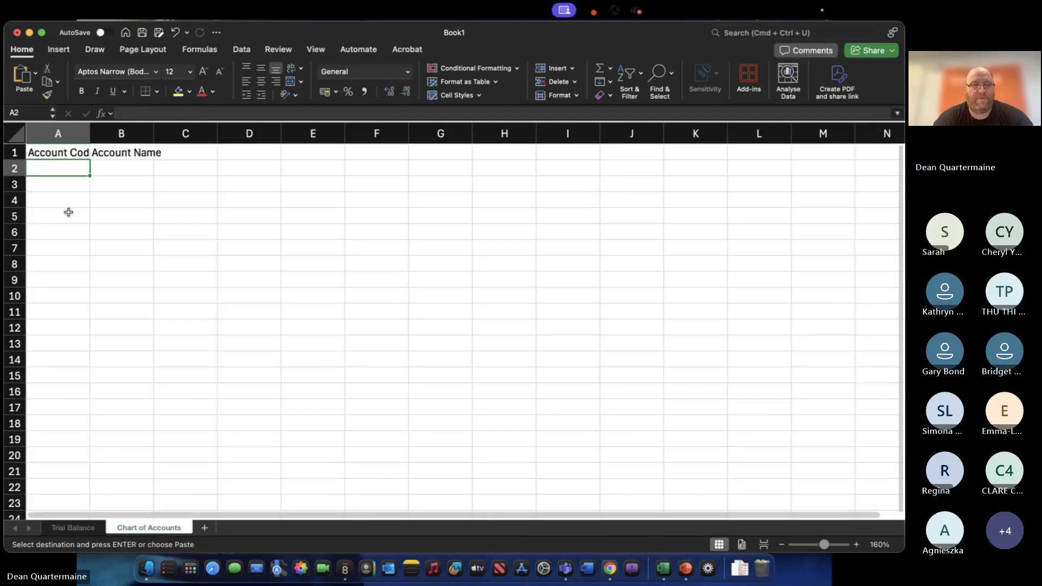
{"action": "right_click", "coordinate": [67, 169]}
{"action": "mouse_move", "coordinate": [217, 222]}
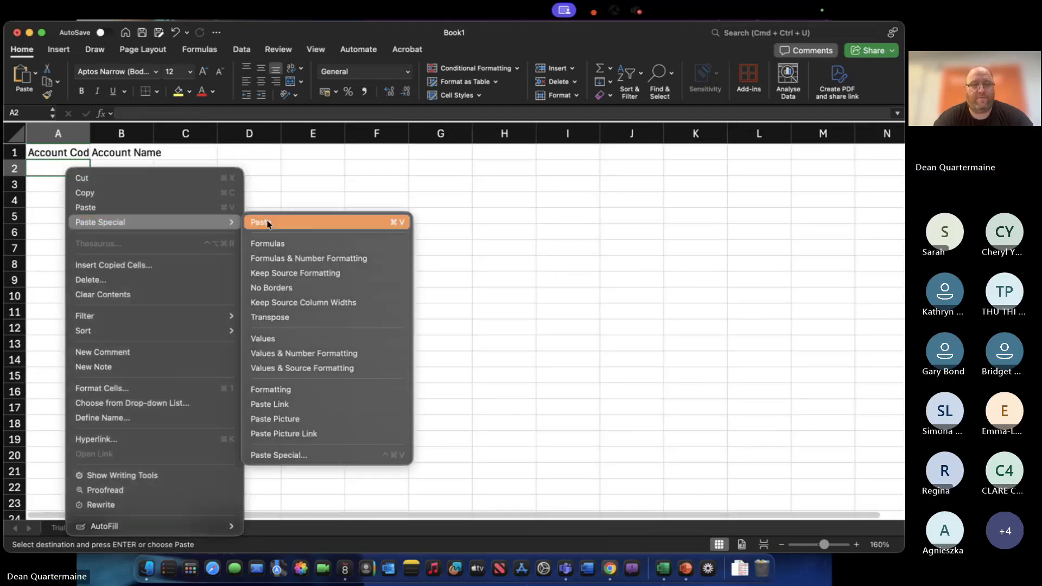
{"action": "left_click", "coordinate": [266, 338]}
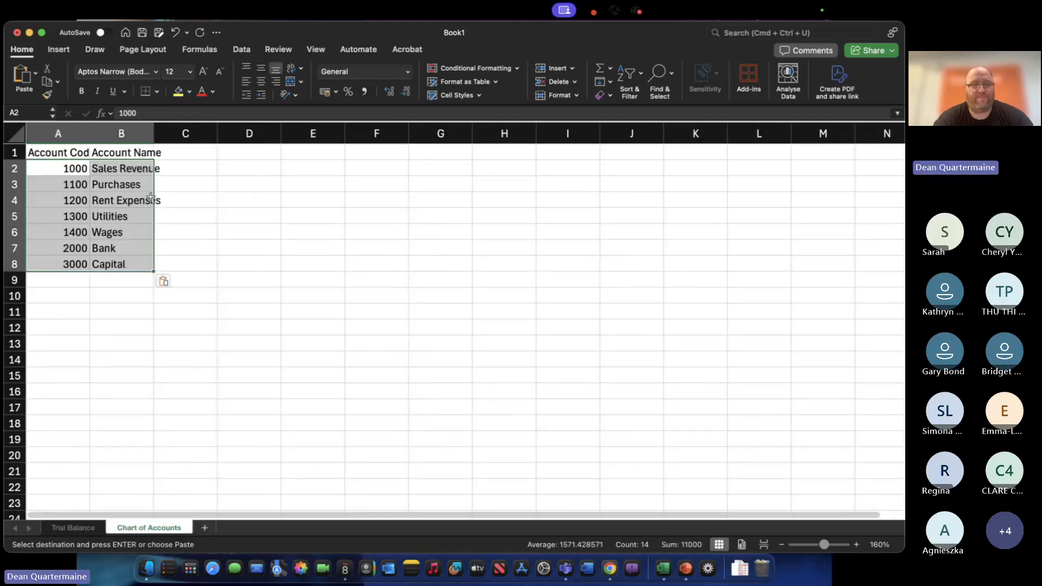
Autofit the width of all columns in the Chart of Accounts sheet.
{"action": "left_click", "coordinate": [84, 218]}
{"action": "left_click", "coordinate": [17, 134]}
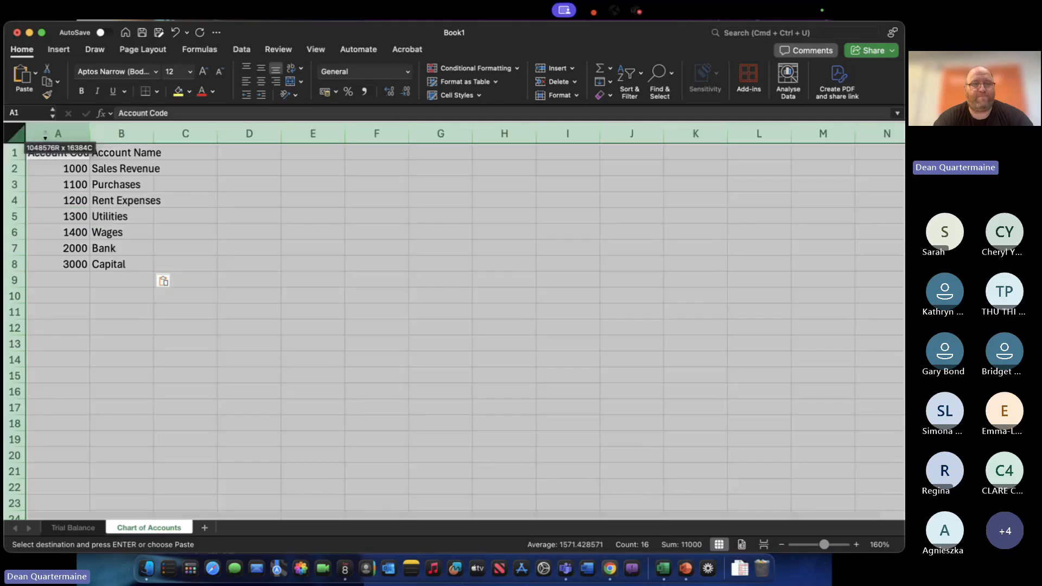
{"action": "double_click", "coordinate": [90, 134]}
{"action": "left_click", "coordinate": [222, 261]}
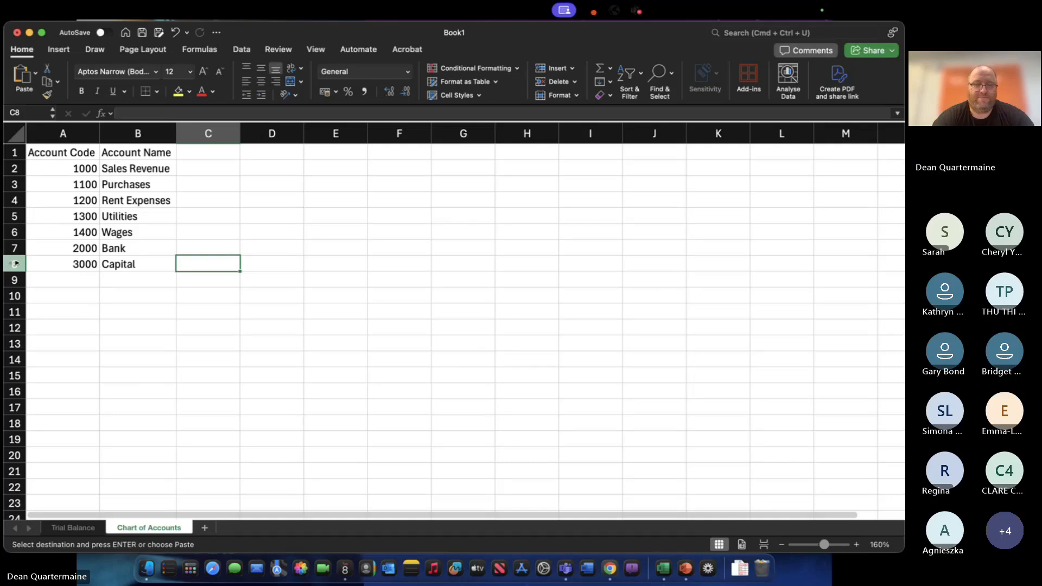
Add account code 4000 with the name "Drawings" in row 9 of the Chart of Accounts.
{"action": "left_click", "coordinate": [89, 284]}
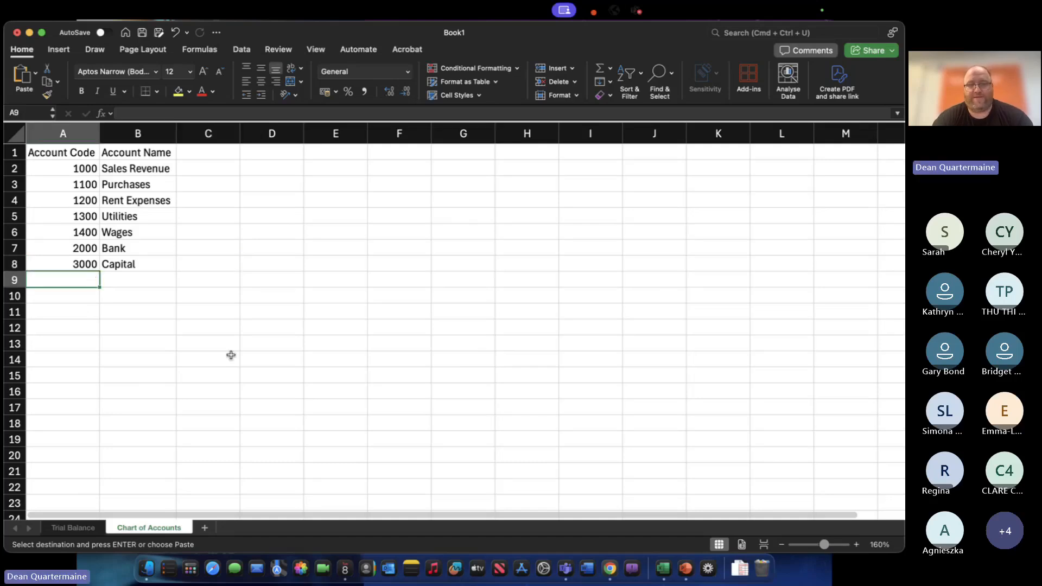
{"action": "type", "text": "4000"}
{"action": "key", "text": "Tab"}
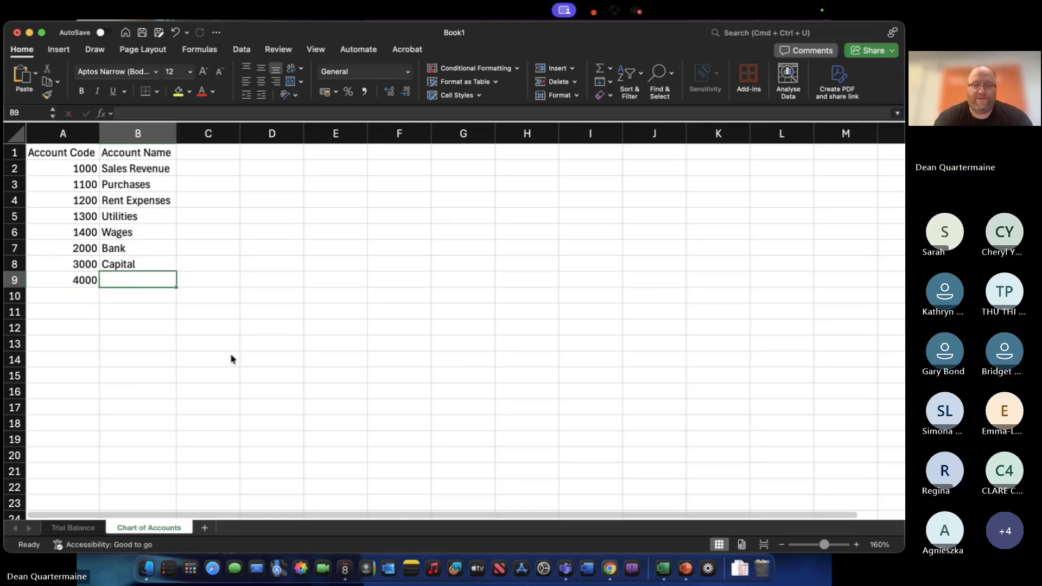
{"action": "type", "text": "Drawings"}
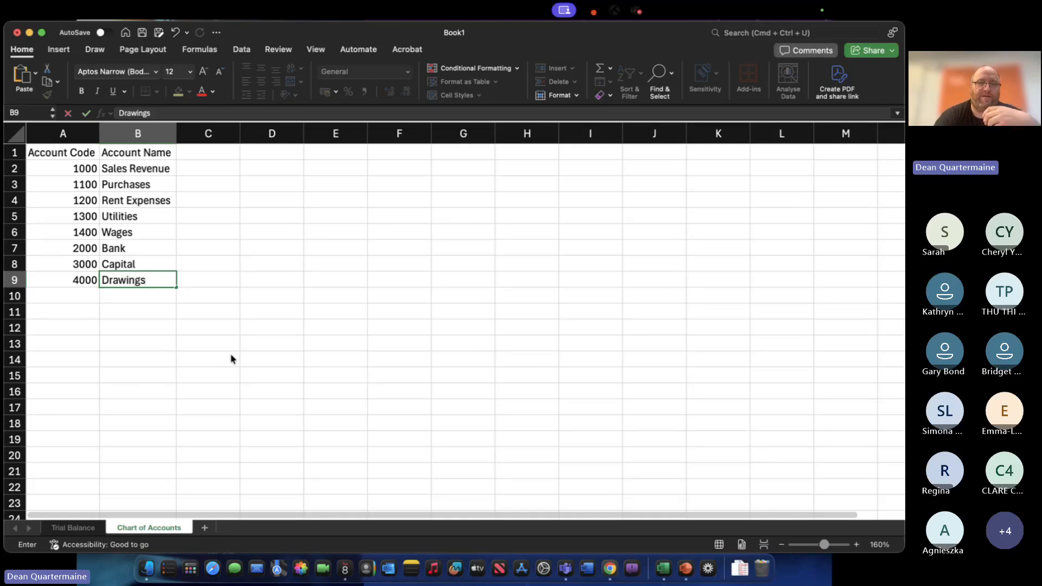
{"action": "key", "text": "Return"}
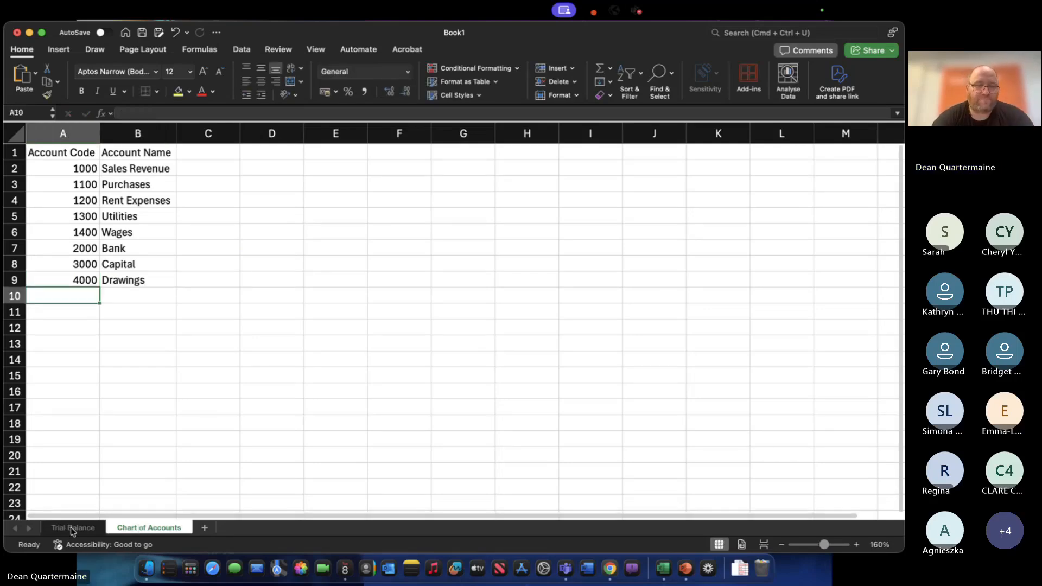
Change the account name in B2 of the Chart of Accounts sheet to "Internet Sale Revenue".
{"action": "left_click", "coordinate": [72, 529]}
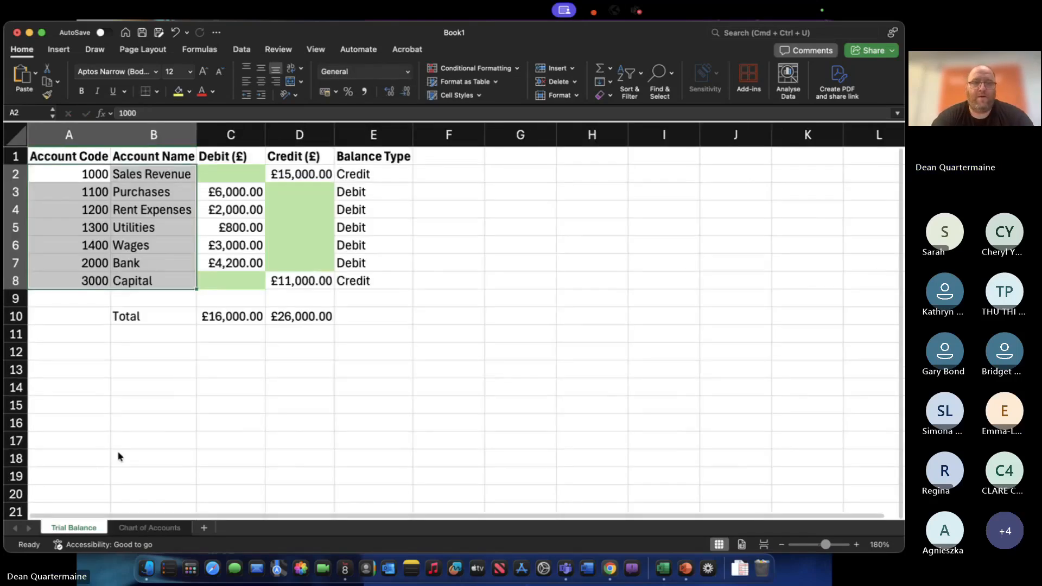
{"action": "left_click", "coordinate": [147, 175]}
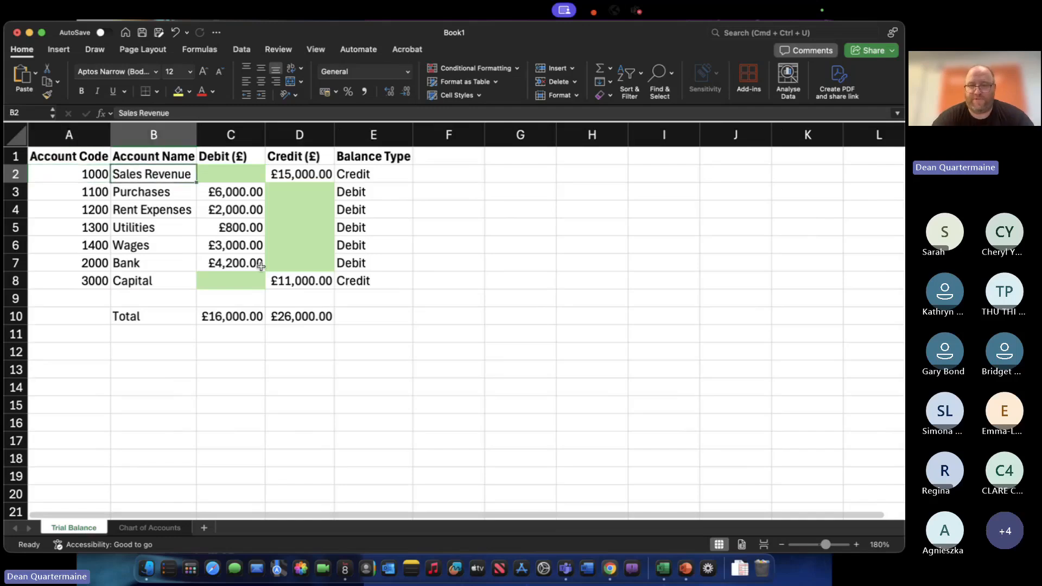
{"action": "left_click", "coordinate": [160, 534]}
{"action": "left_click", "coordinate": [152, 171]}
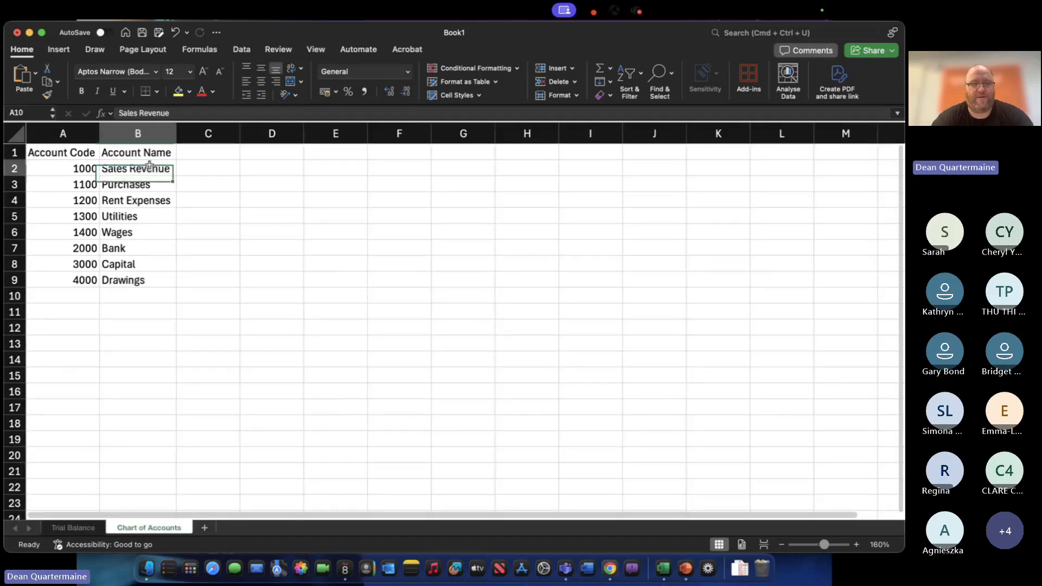
{"action": "left_click", "coordinate": [177, 112]}
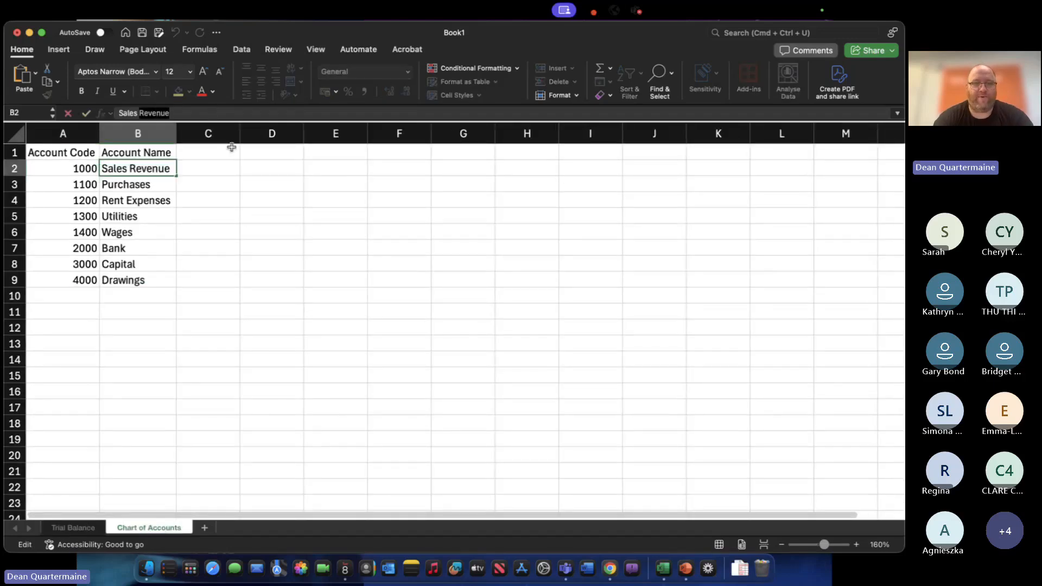
{"action": "key", "text": "BackSpace"}
{"action": "key", "text": "BackSpace"}
{"action": "key", "text": "BackSpace"}
{"action": "key", "text": "BackSpace"}
{"action": "key", "text": "BackSpace"}
{"action": "key", "text": "BackSpace"}
{"action": "key", "text": "BackSpace"}
{"action": "key", "text": "BackSpace"}
{"action": "key", "text": "BackSpace"}
{"action": "key", "text": "BackSpace"}
{"action": "key", "text": "BackSpace"}
{"action": "key", "text": "BackSpace"}
{"action": "key", "text": "BackSpace"}
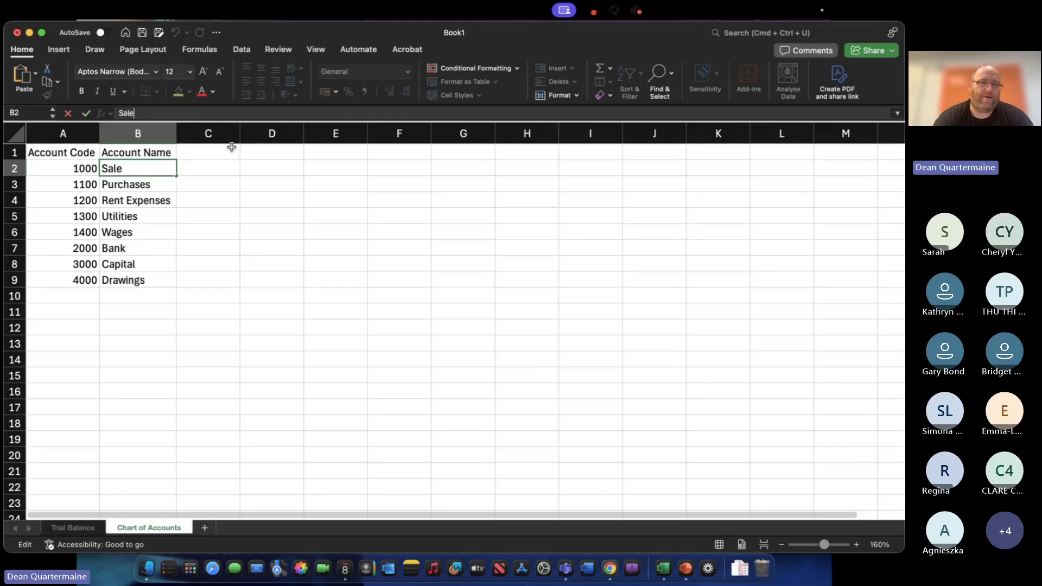
{"action": "type", "text": "In"}
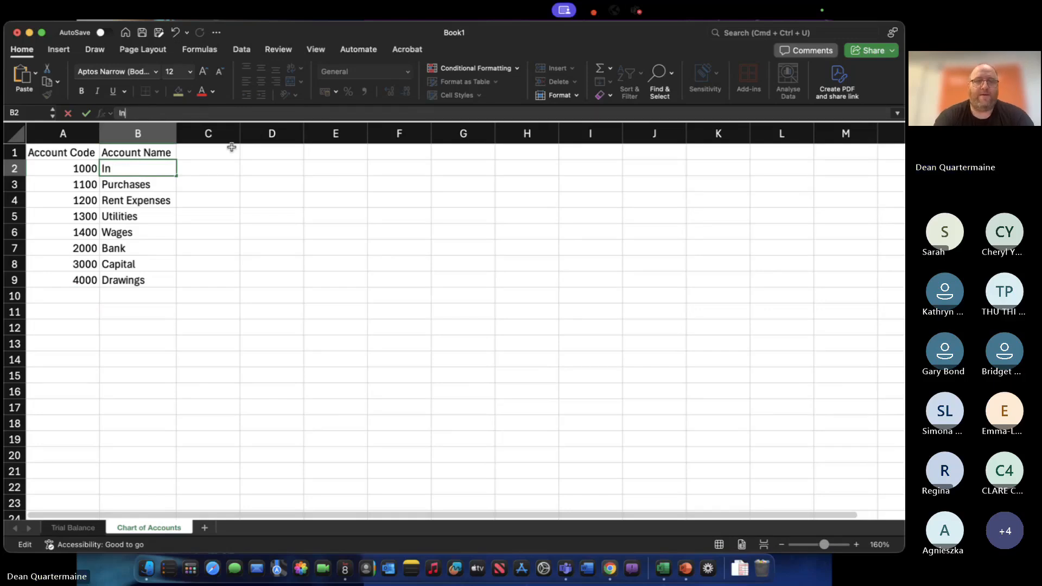
{"action": "type", "text": "ternet Sale Revenue"}
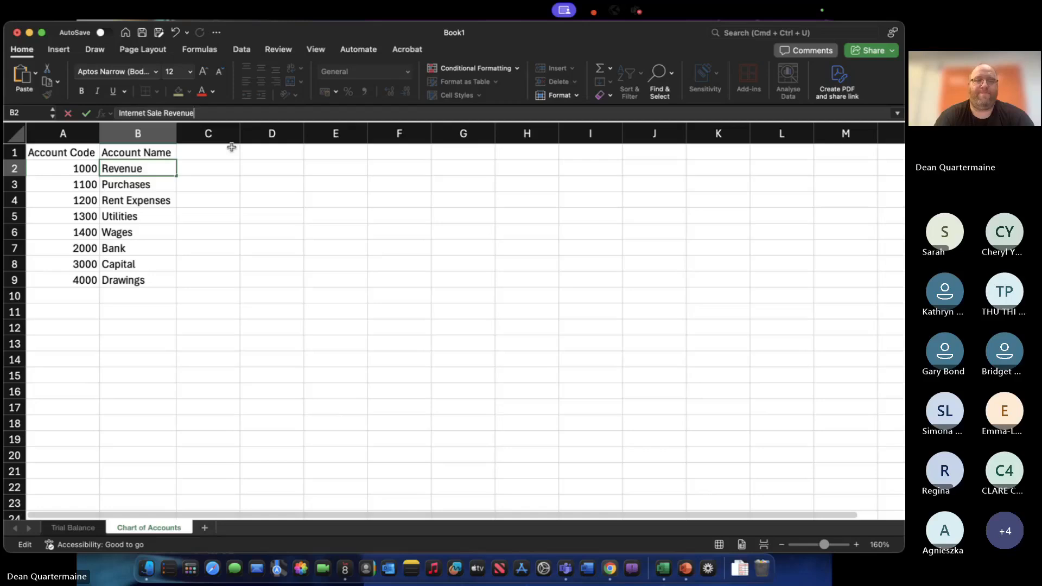
{"action": "key", "text": "Return"}
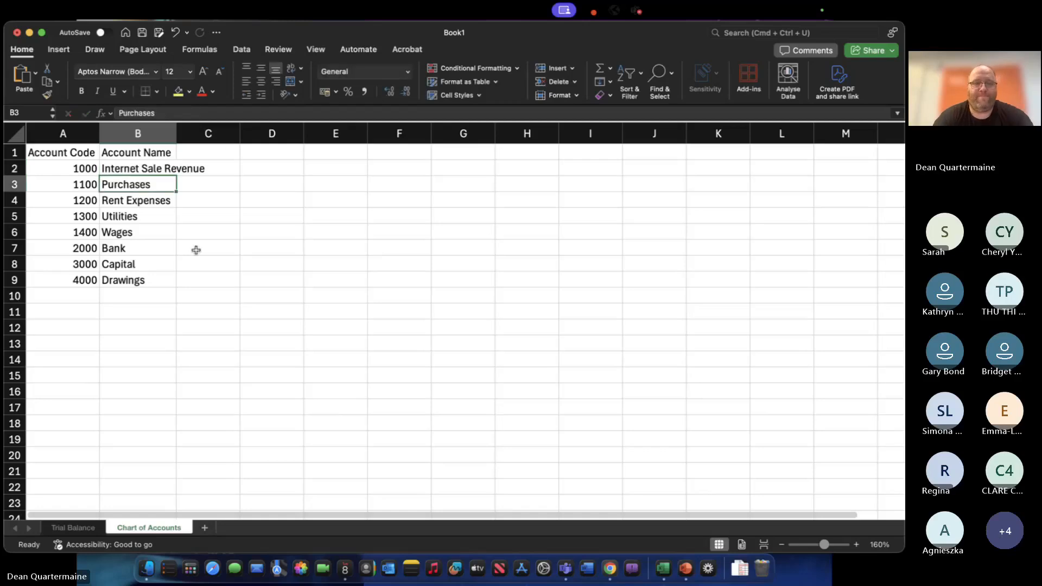
Clear the account names in B2:B8 of the Trial Balance sheet.
{"action": "left_click", "coordinate": [76, 530]}
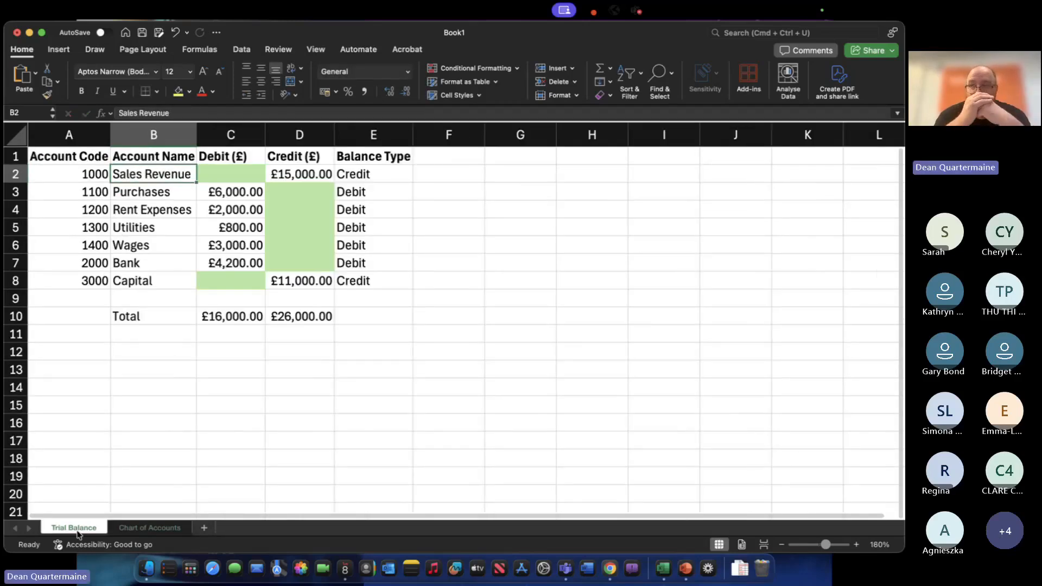
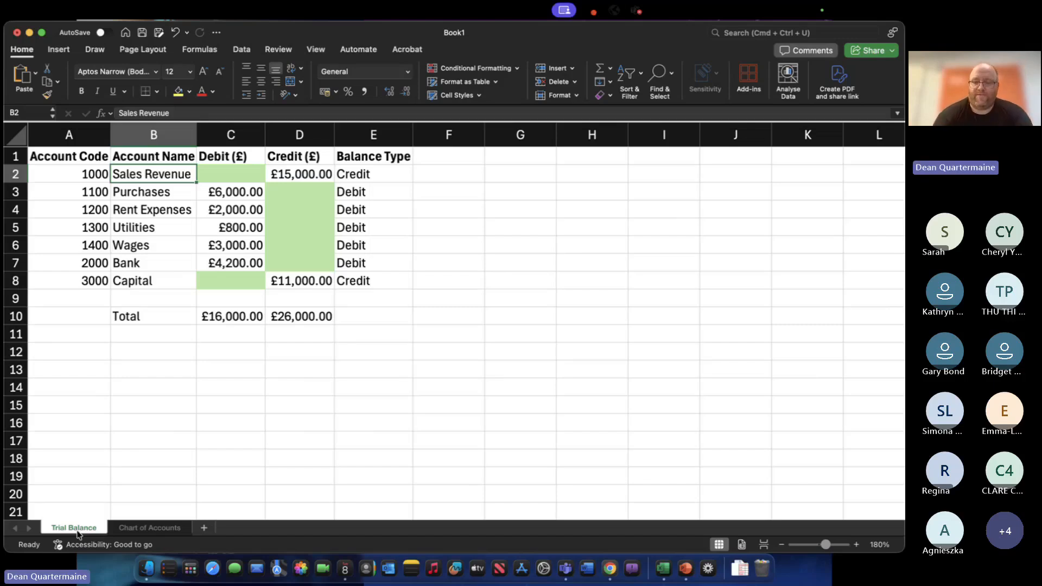
{"action": "key", "text": "shift+Down"}
{"action": "key", "text": "shift+Down"}
{"action": "key", "text": "shift+Down"}
{"action": "key", "text": "shift+Down"}
{"action": "key", "text": "shift+Down"}
{"action": "key", "text": "shift+Down"}
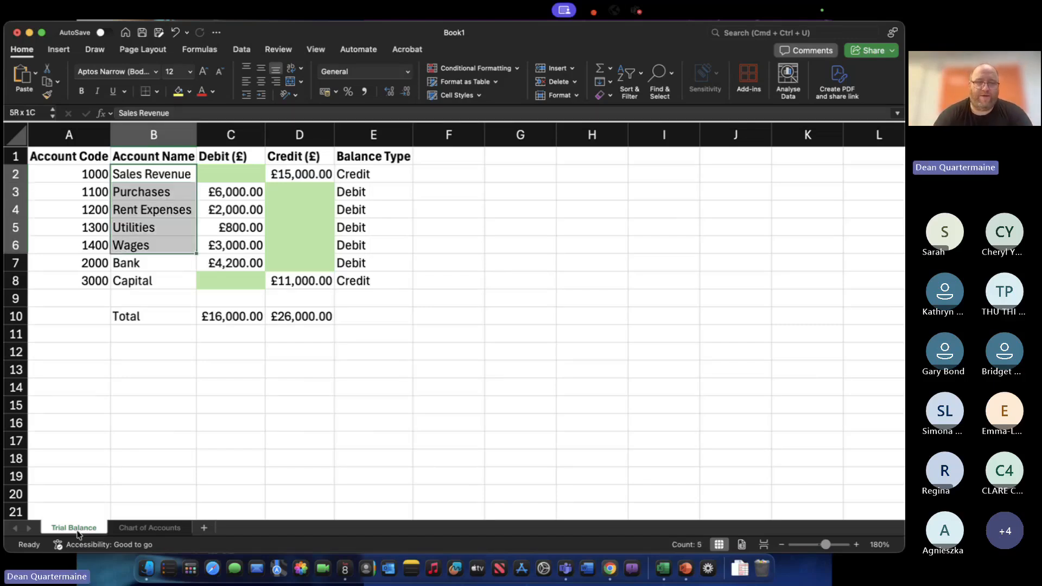
{"action": "key", "text": "super+z"}
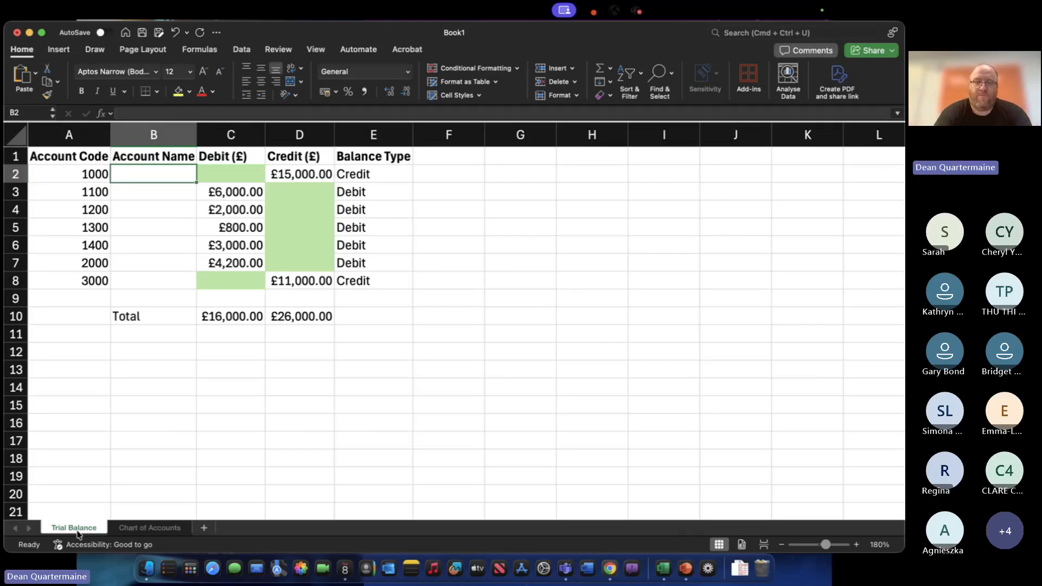
Insert a VLOOKUP function in B2 of the Trial Balance sheet with A2 as the lookup value.
{"action": "left_click", "coordinate": [102, 111]}
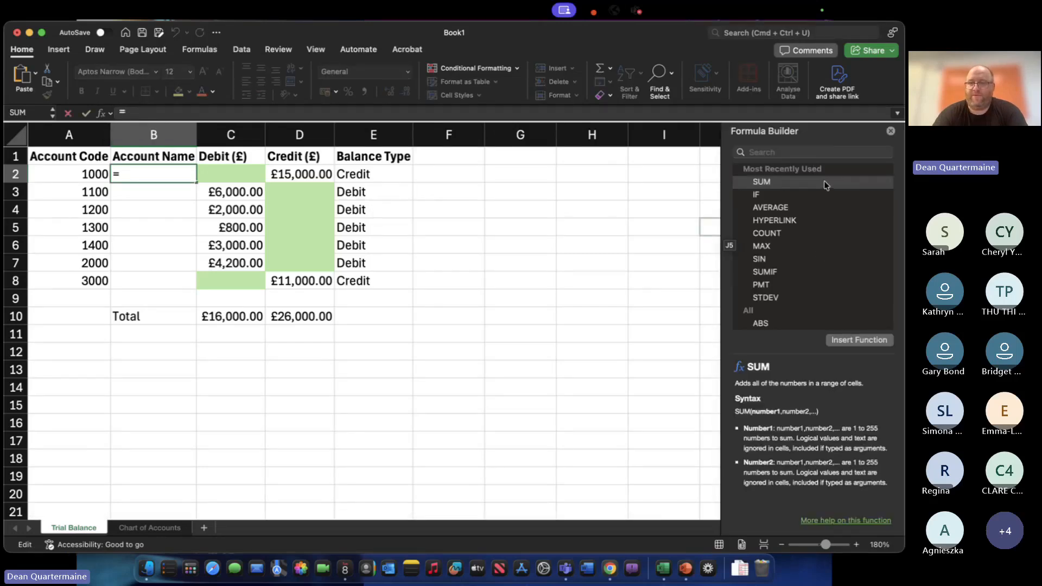
{"action": "left_click", "coordinate": [799, 153]}
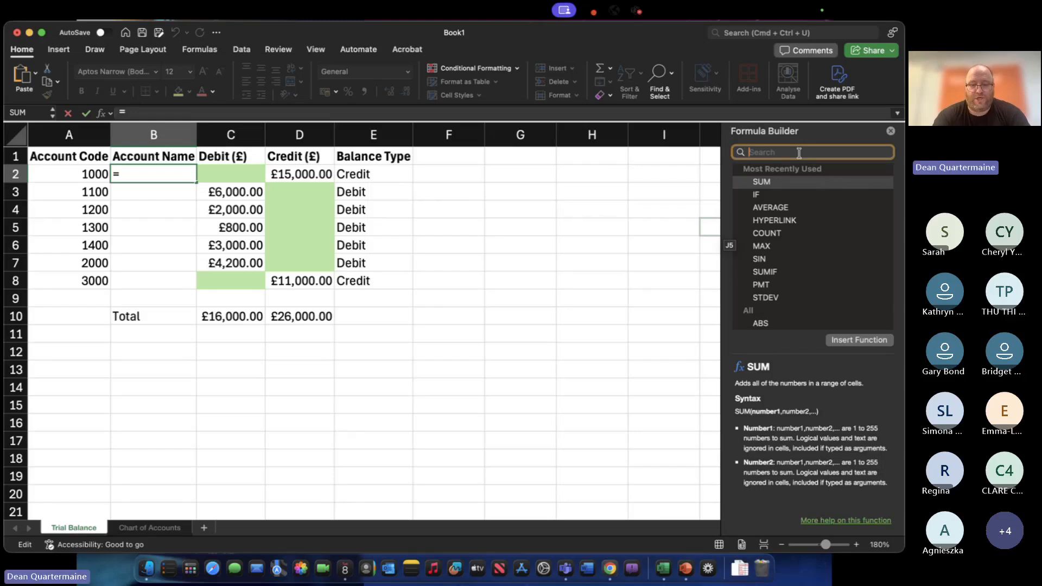
{"action": "type", "text": "V"}
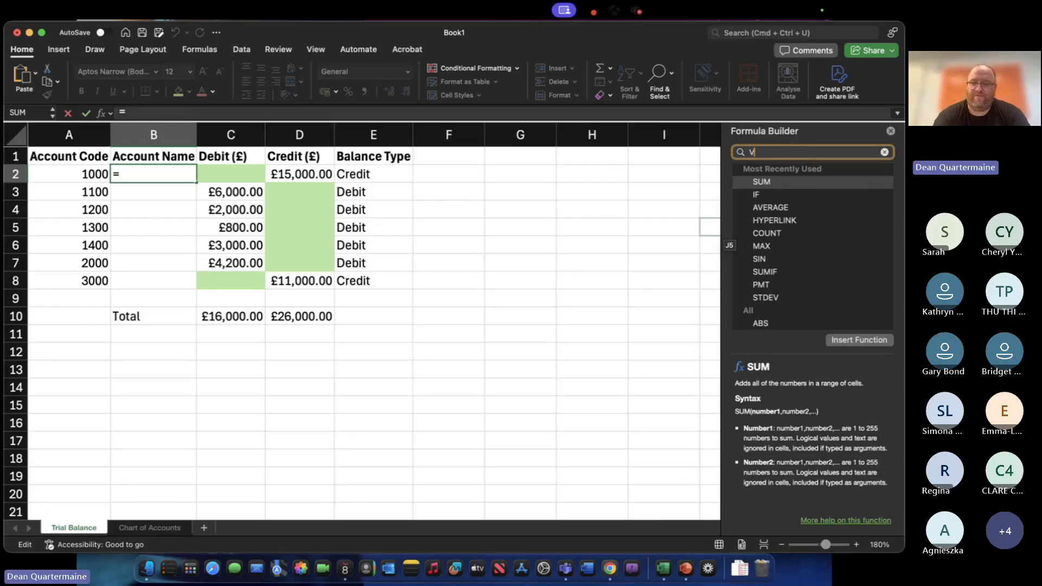
{"action": "type", "text": "L"}
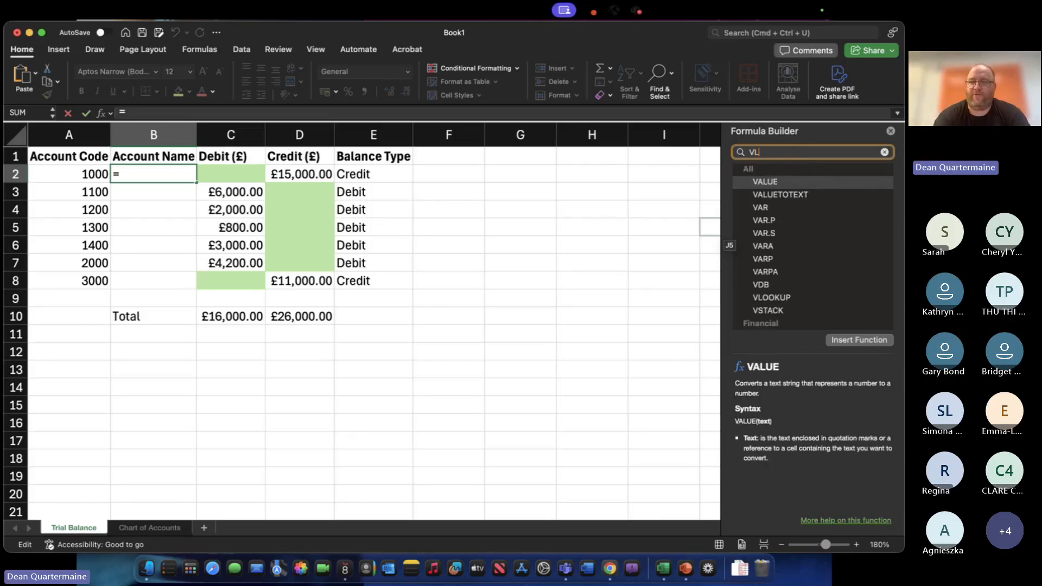
{"action": "type", "text": "OOK"}
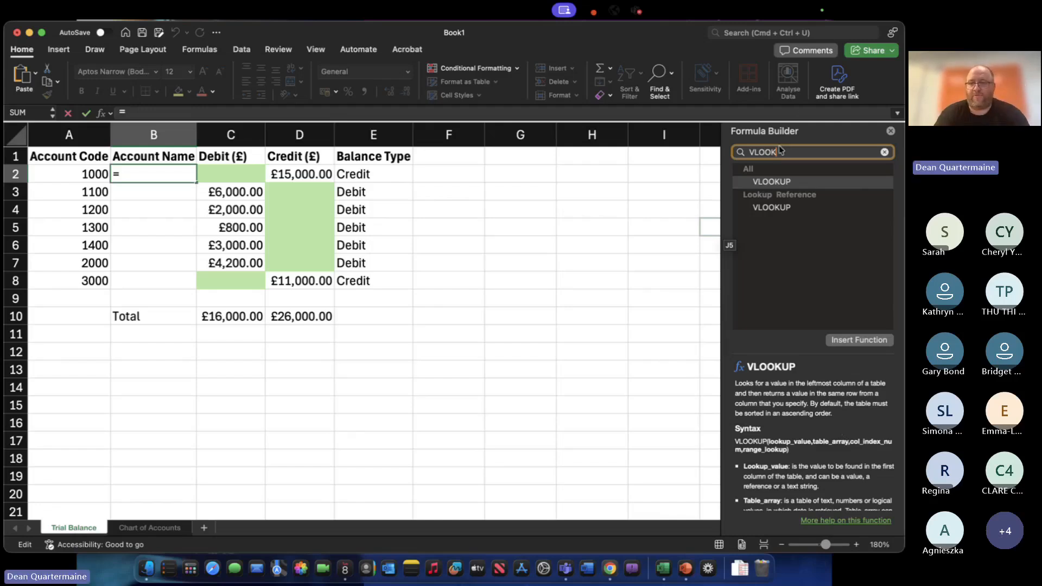
{"action": "double_click", "coordinate": [777, 183]}
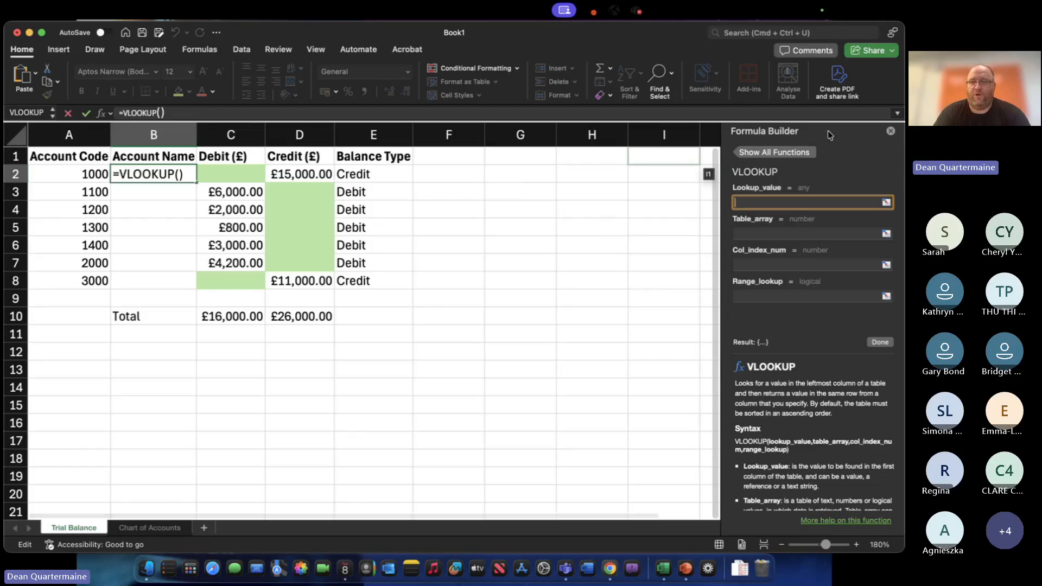
{"action": "left_click", "coordinate": [82, 173]}
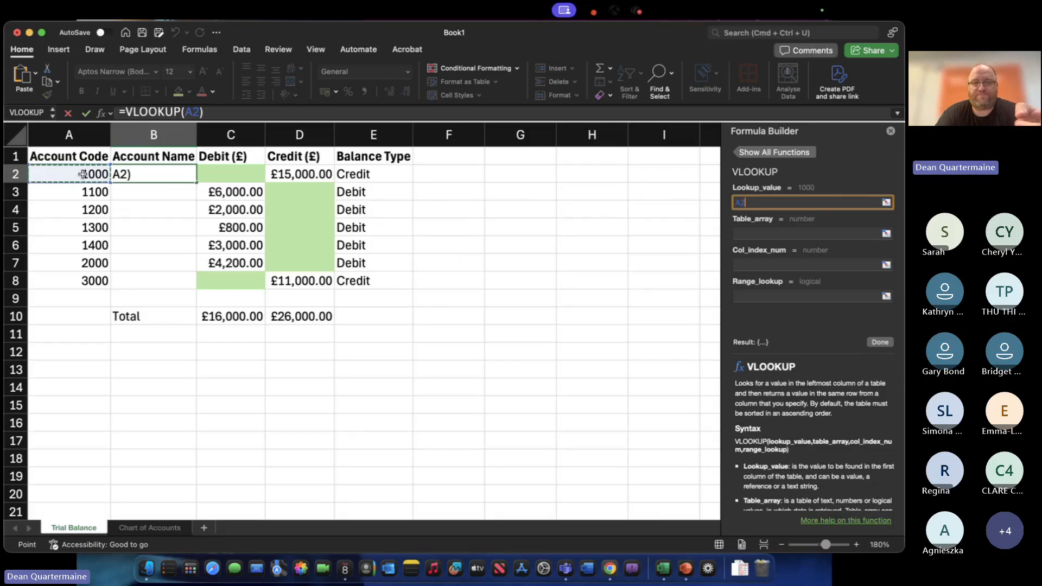
Set the VLOOKUP's table array to the range A1:B9 of the Chart of Accounts sheet.
{"action": "left_click", "coordinate": [791, 234]}
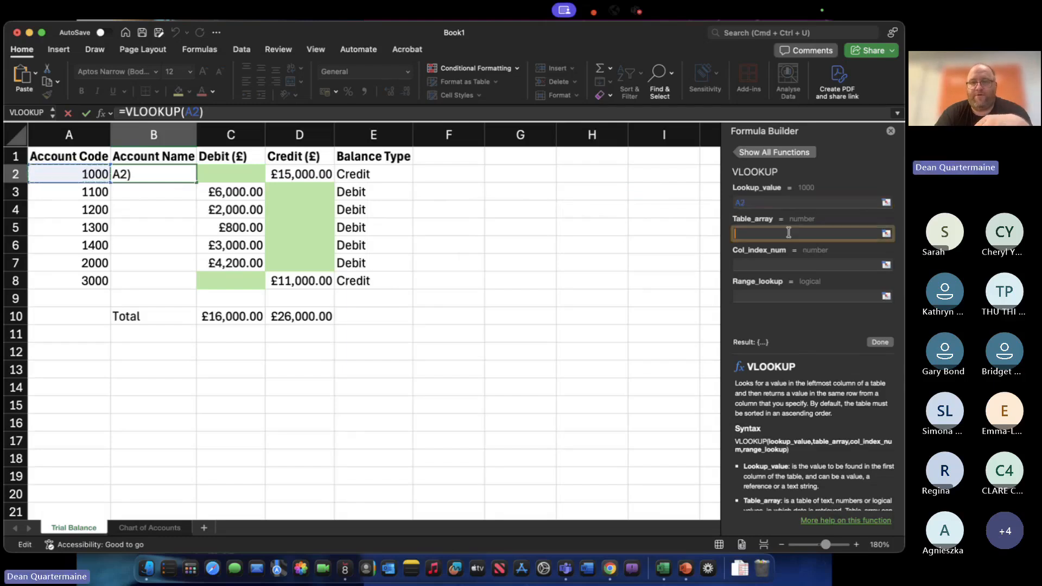
{"action": "left_click", "coordinate": [150, 527]}
{"action": "left_click_drag", "start_coordinate": [65, 152], "coordinate": [161, 281]}
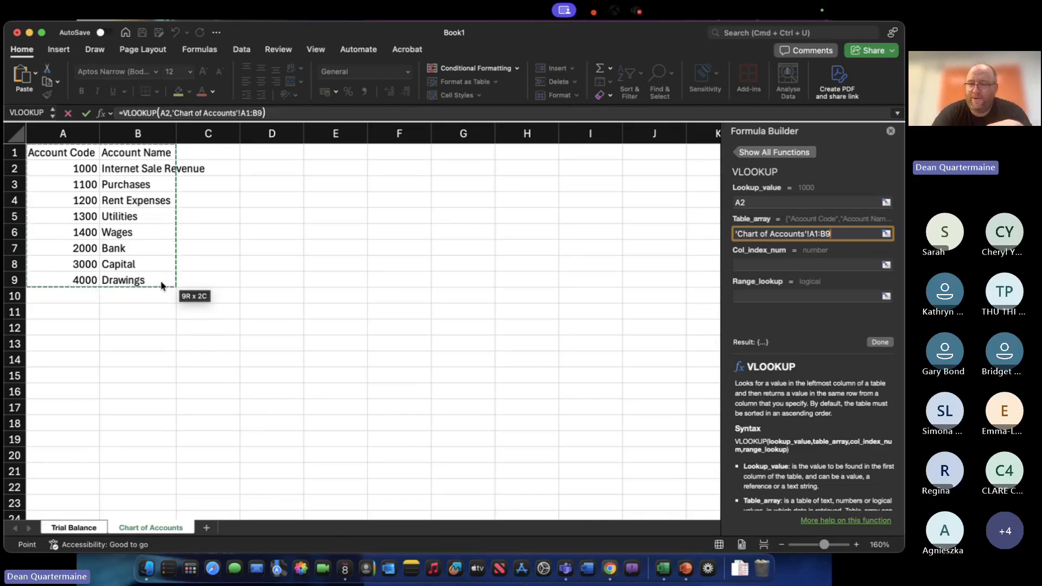
{"action": "left_click", "coordinate": [790, 266]}
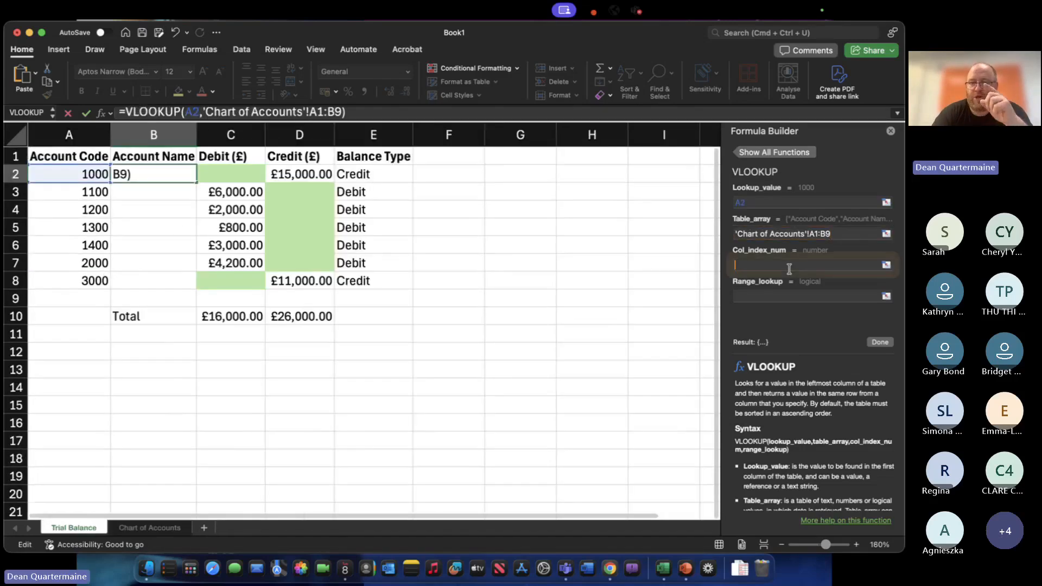
{"action": "left_click", "coordinate": [848, 236]}
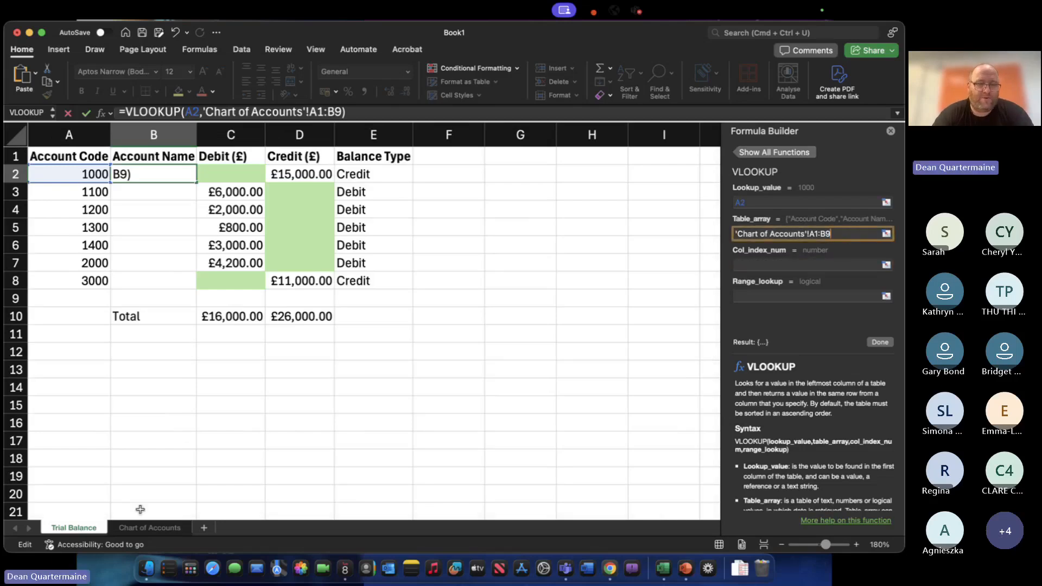
{"action": "left_click", "coordinate": [148, 529]}
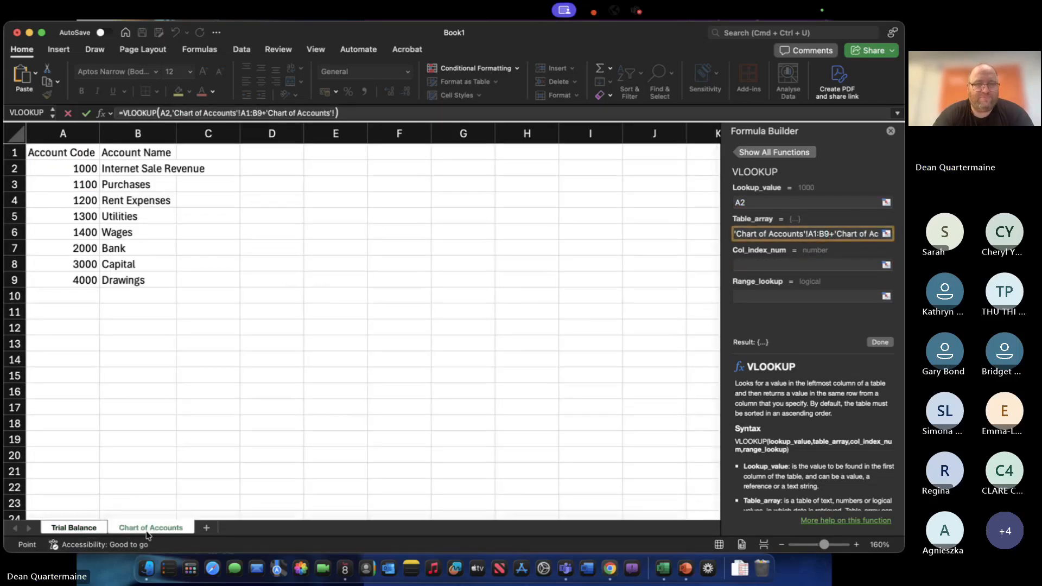
{"action": "left_click", "coordinate": [78, 524]}
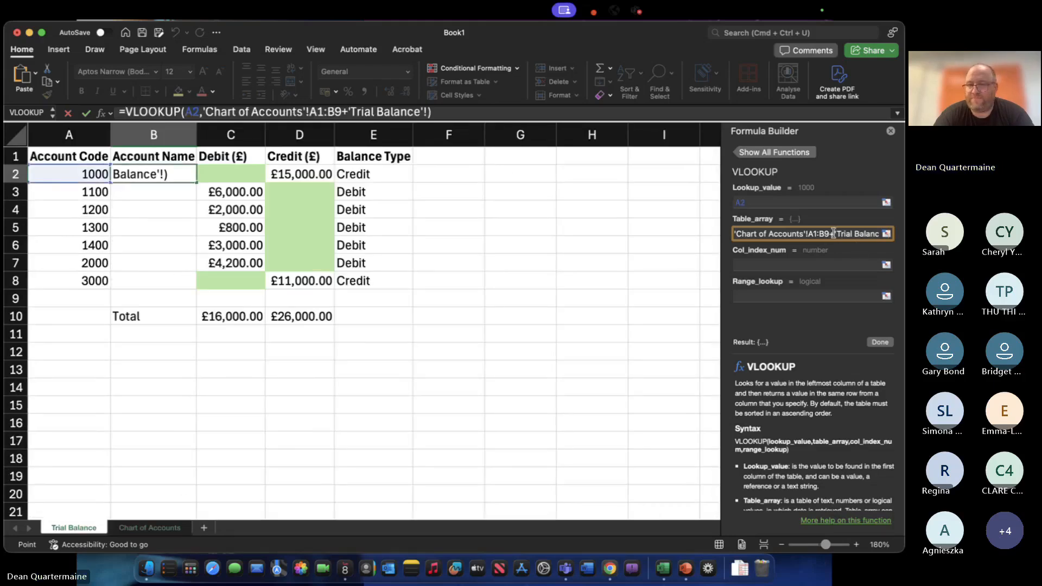
{"action": "left_click_drag", "start_coordinate": [835, 234], "coordinate": [902, 250]}
{"action": "key", "text": "BackSpace"}
{"action": "key", "text": "BackSpace"}
Set the VLOOKUP's column index number to 2.
{"action": "key", "text": "Tab"}
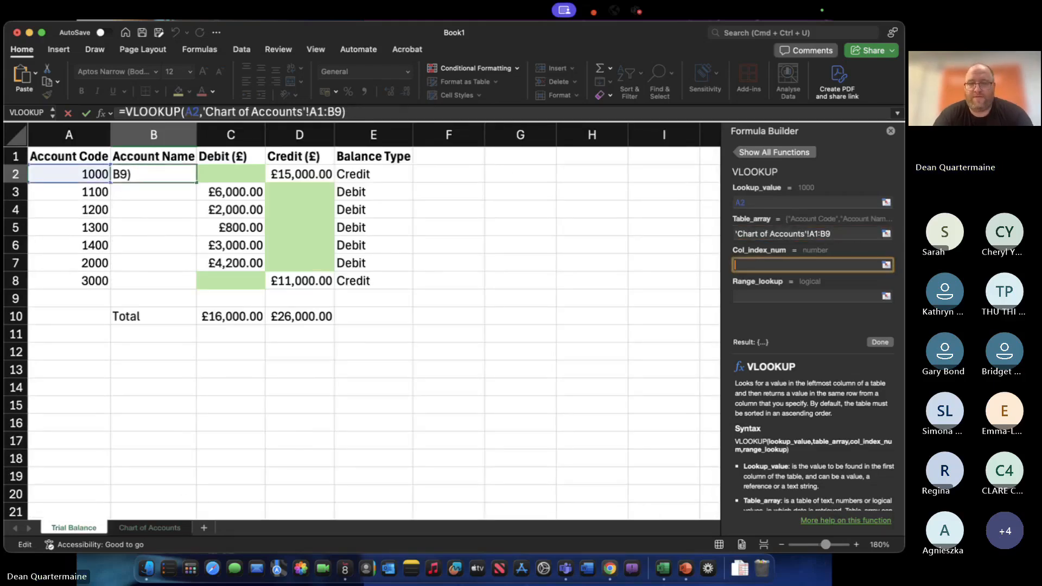
{"action": "type", "text": "2"}
{"action": "key", "text": "Tab"}
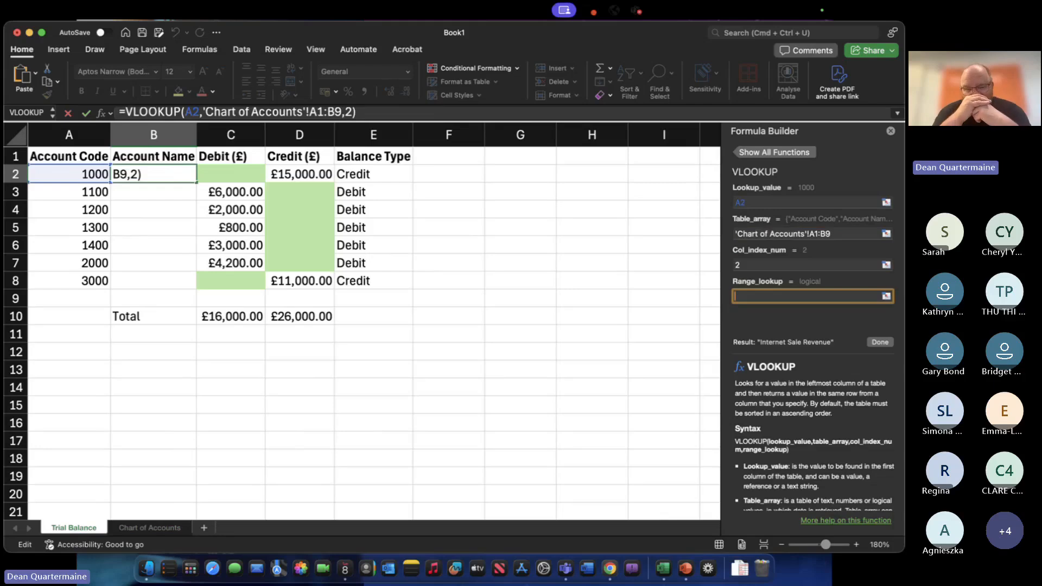
Read the argument help, enter FALSE as the VLOOKUP's range lookup and clear it again.
{"action": "scroll", "coordinate": [811, 428], "scroll_direction": "down", "scroll_amount": 5}
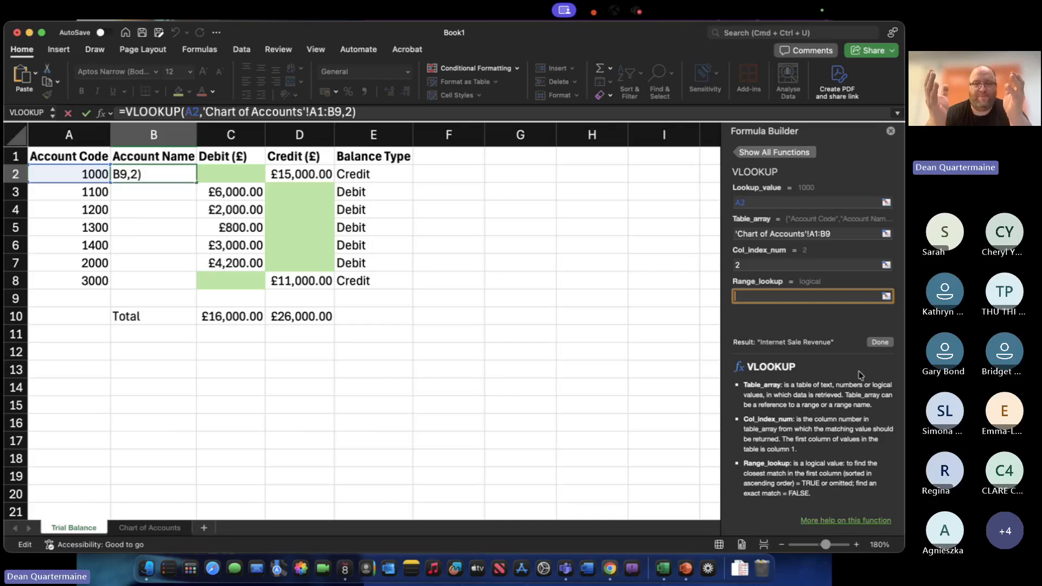
{"action": "type", "text": "FALSE"}
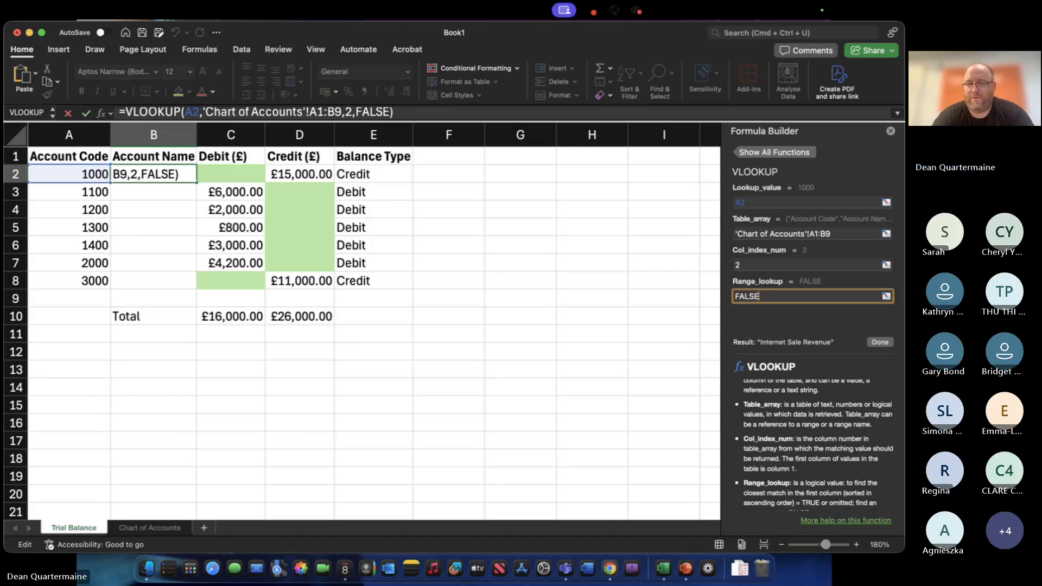
{"action": "key", "text": "BackSpace"}
{"action": "key", "text": "BackSpace"}
{"action": "key", "text": "BackSpace"}
{"action": "key", "text": "BackSpace"}
{"action": "key", "text": "BackSpace"}
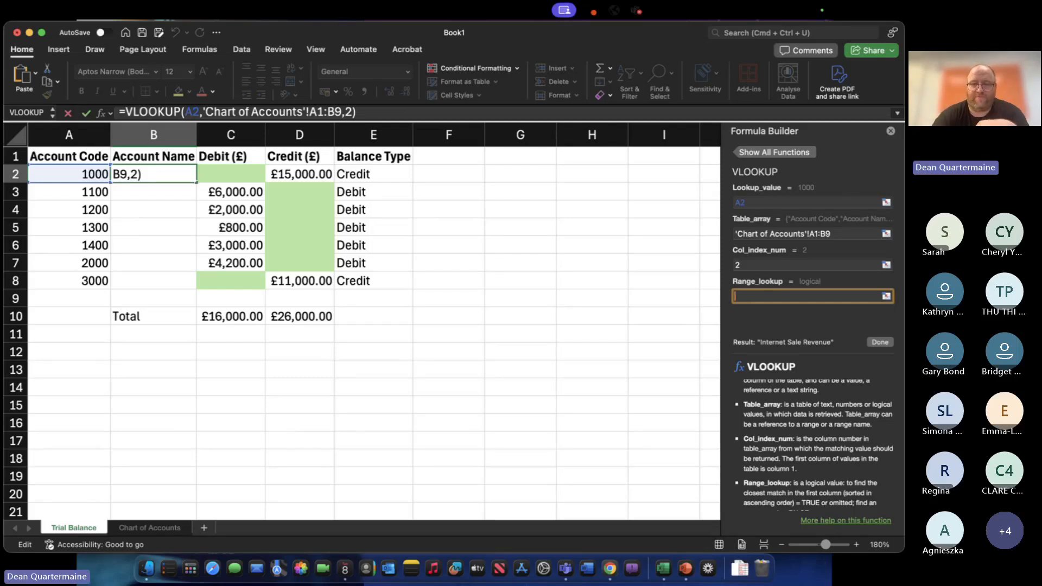
Complete the VLOOKUP formula in B2 and autofit the width of the Account Name column.
{"action": "key", "text": "Return"}
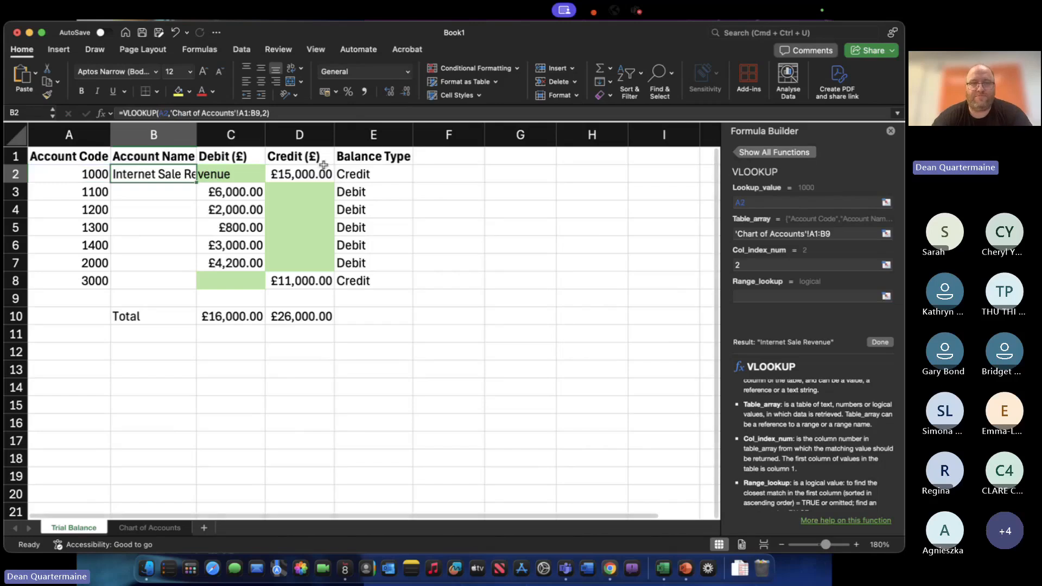
{"action": "double_click", "coordinate": [196, 134]}
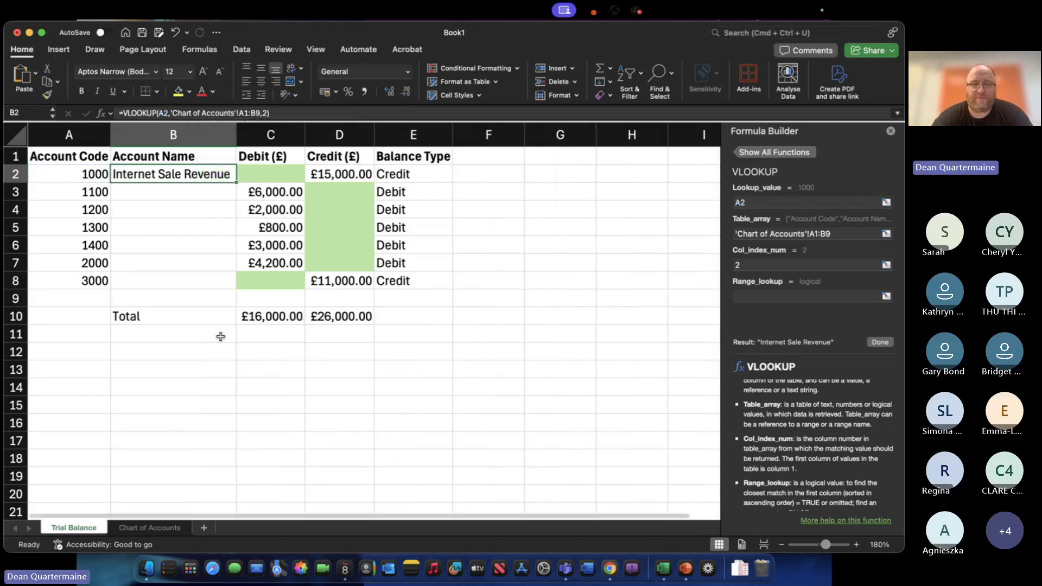
Copy the VLOOKUP formula from B2 down through B8 to fill the account names.
{"action": "left_click", "coordinate": [177, 235]}
{"action": "left_click", "coordinate": [181, 174]}
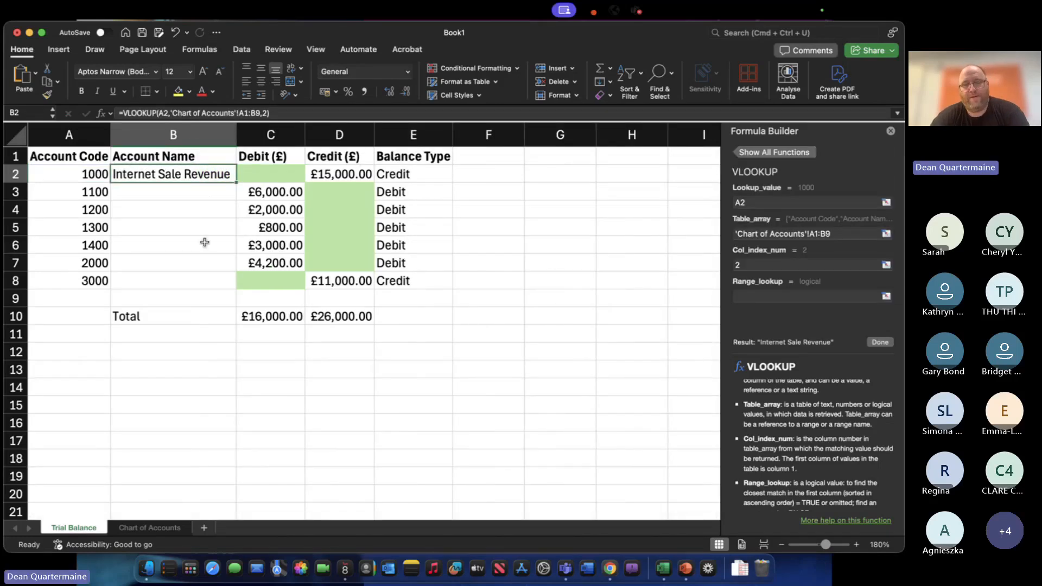
{"action": "key", "text": "super+c"}
{"action": "key", "text": "shift+Down"}
{"action": "key", "text": "shift+Down"}
{"action": "key", "text": "shift+Down"}
{"action": "key", "text": "shift+Down"}
{"action": "key", "text": "shift+Down"}
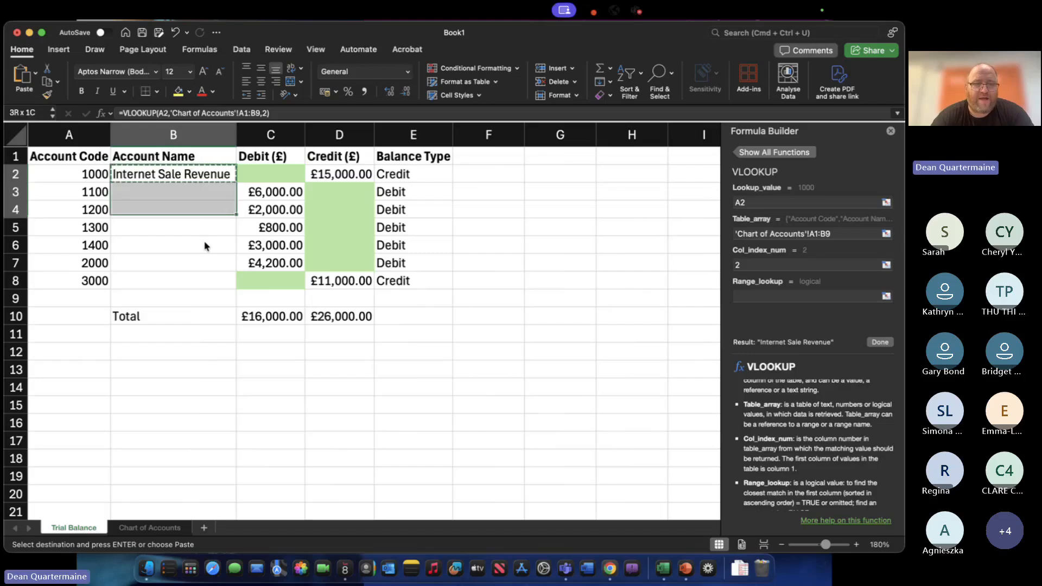
{"action": "key", "text": "shift+Down"}
{"action": "key", "text": "Return"}
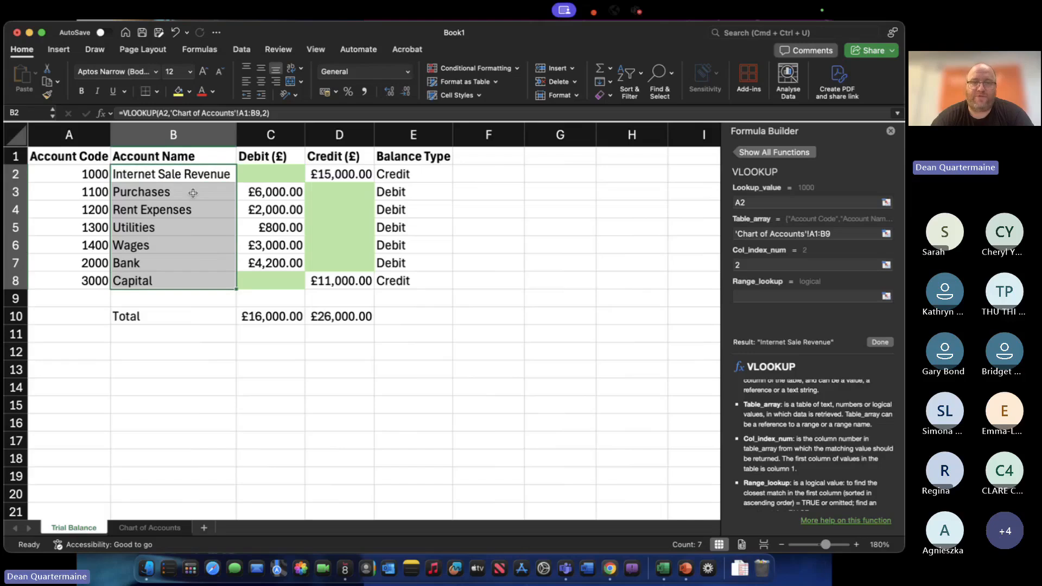
{"action": "left_click", "coordinate": [193, 193]}
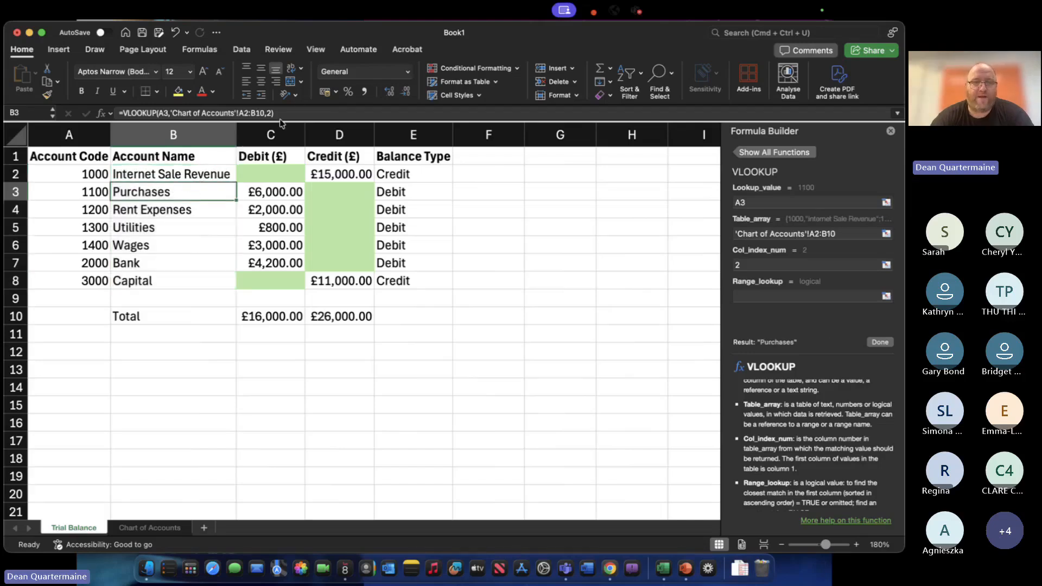
{"action": "left_click", "coordinate": [298, 113]}
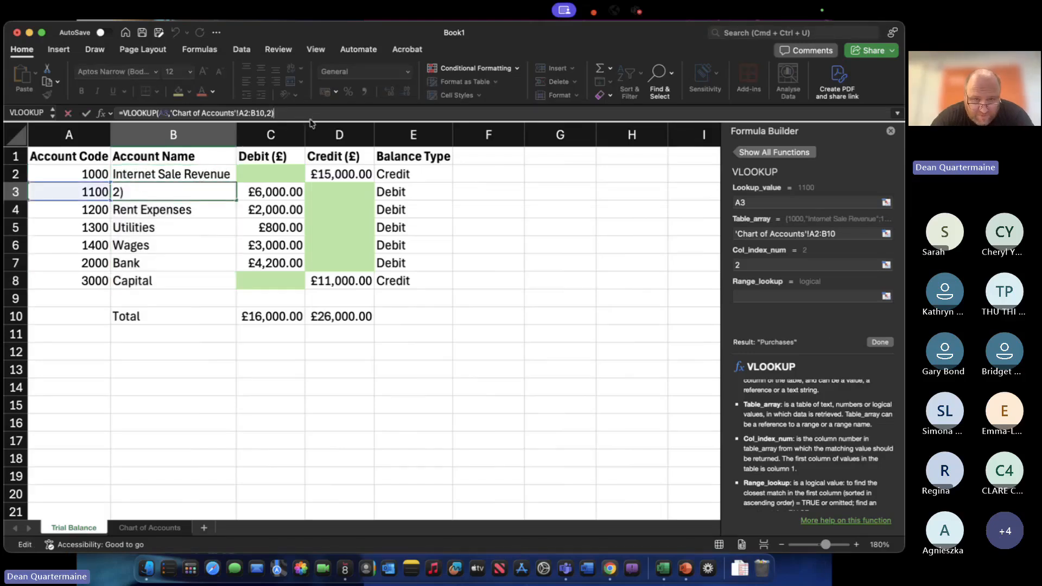
{"action": "type", "text": "+"}
{"action": "left_click", "coordinate": [310, 127]}
{"action": "left_click", "coordinate": [309, 117]}
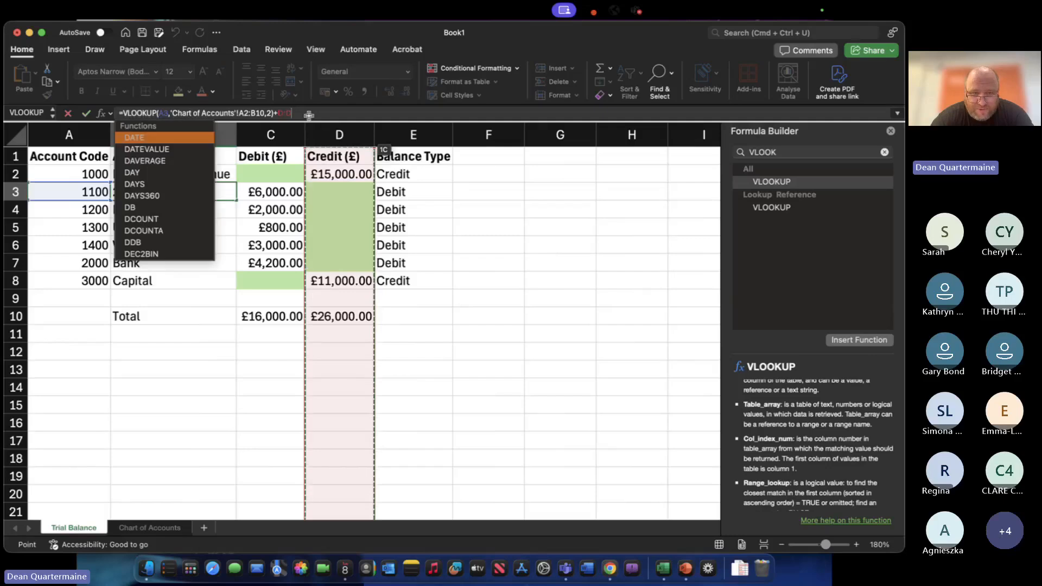
{"action": "key", "text": "Escape"}
{"action": "key", "text": "Escape"}
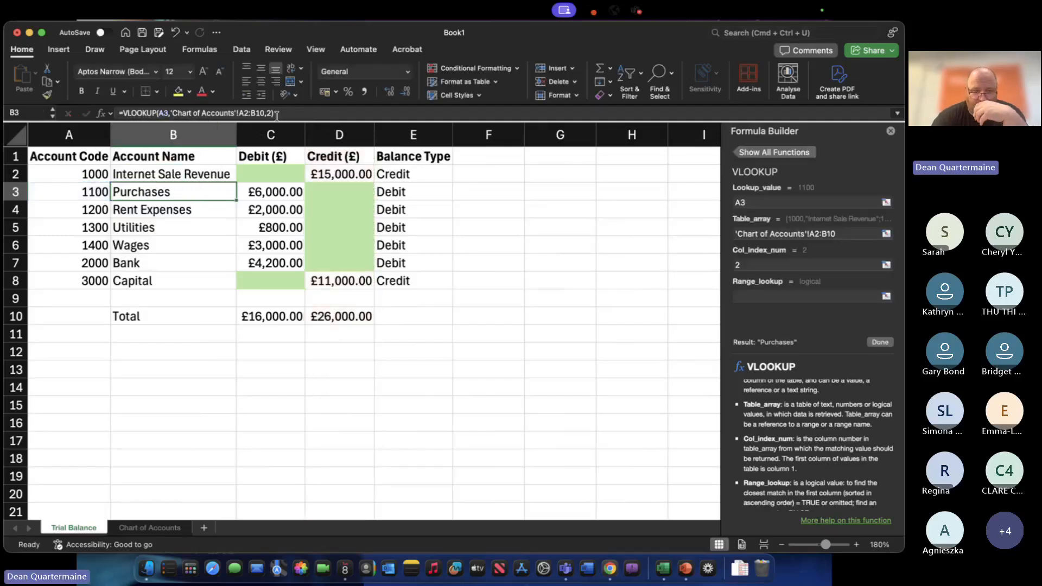
Compare the copied VLOOKUP formulas in cells B2 to B5 and close the Formula Builder.
{"action": "key", "text": "Up"}
{"action": "key", "text": "Down"}
{"action": "key", "text": "Up"}
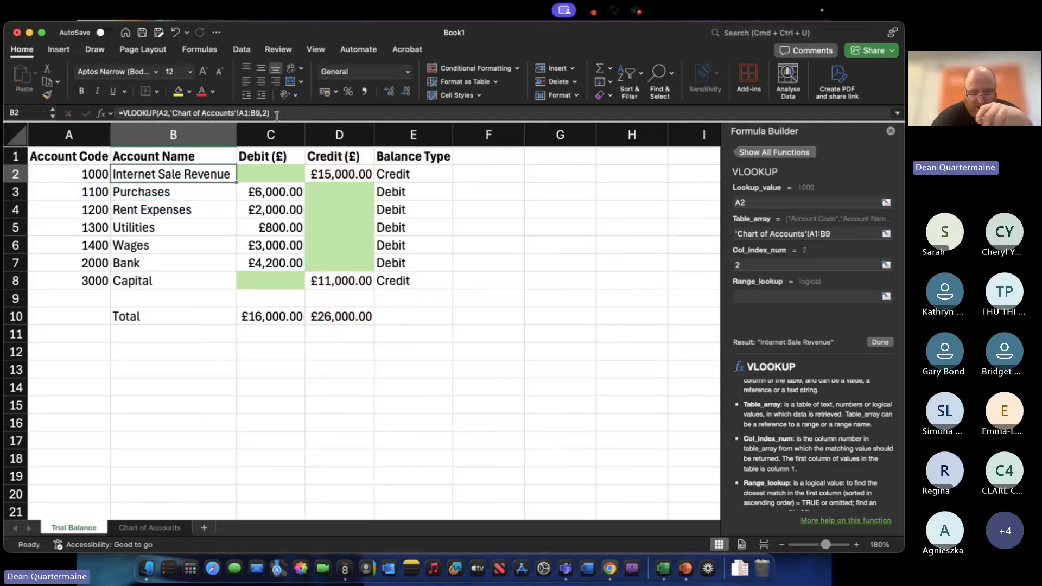
{"action": "key", "text": "Down"}
{"action": "key", "text": "Down"}
{"action": "key", "text": "Down"}
{"action": "key", "text": "Up"}
{"action": "key", "text": "Up"}
{"action": "key", "text": "Up"}
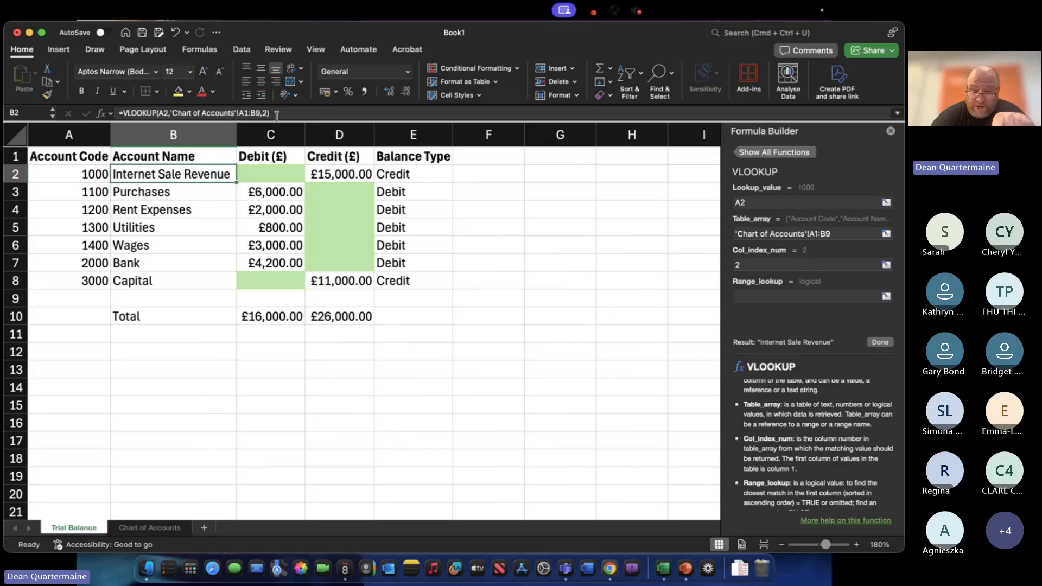
{"action": "left_click", "coordinate": [891, 132]}
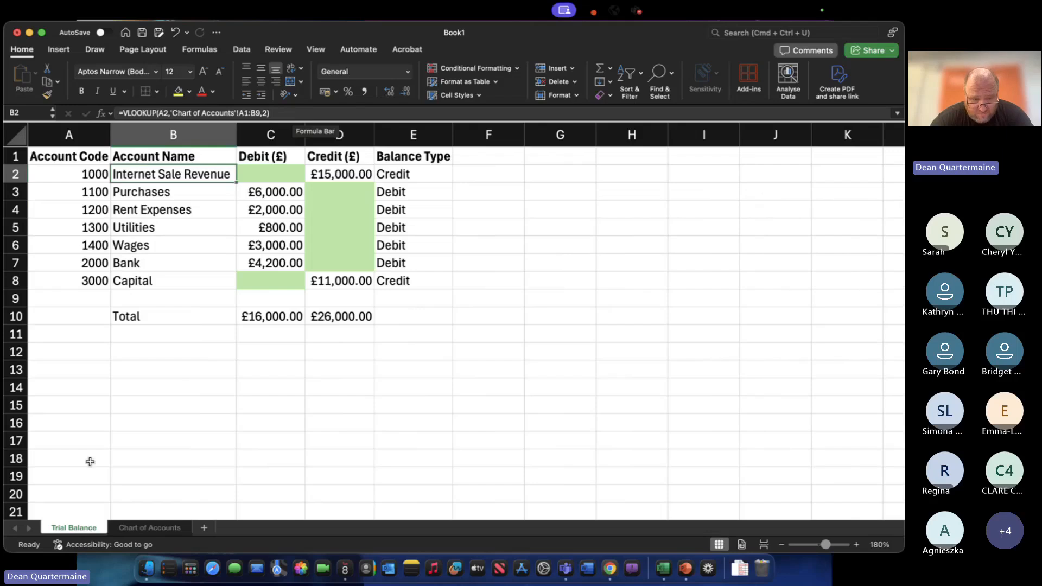
Check the table range A1:B9 in the Chart of Accounts sheet against the VLOOKUP formula in B3 of the Trial Balance.
{"action": "left_click", "coordinate": [150, 527]}
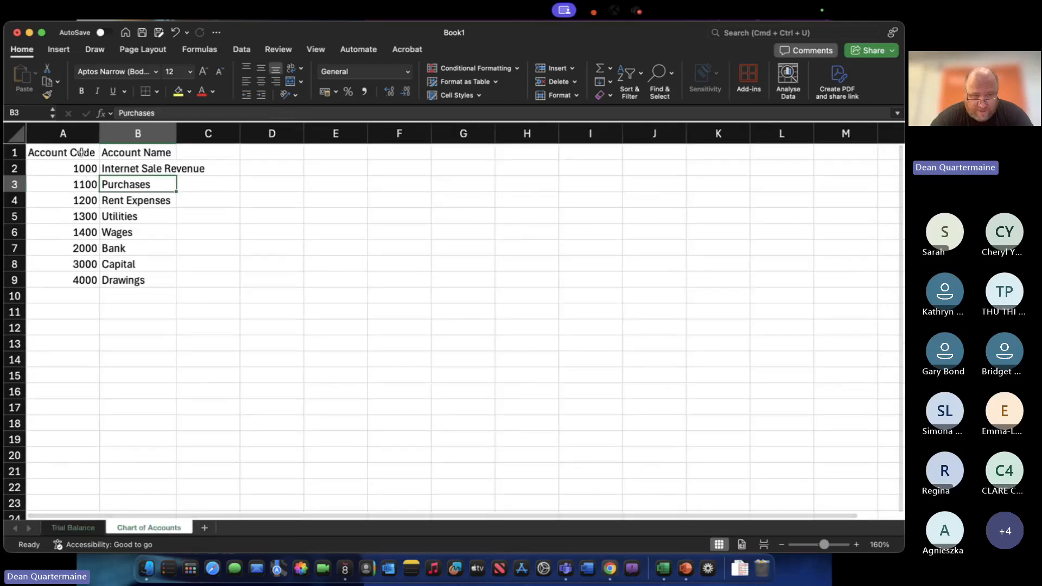
{"action": "left_click_drag", "start_coordinate": [64, 152], "coordinate": [134, 280]}
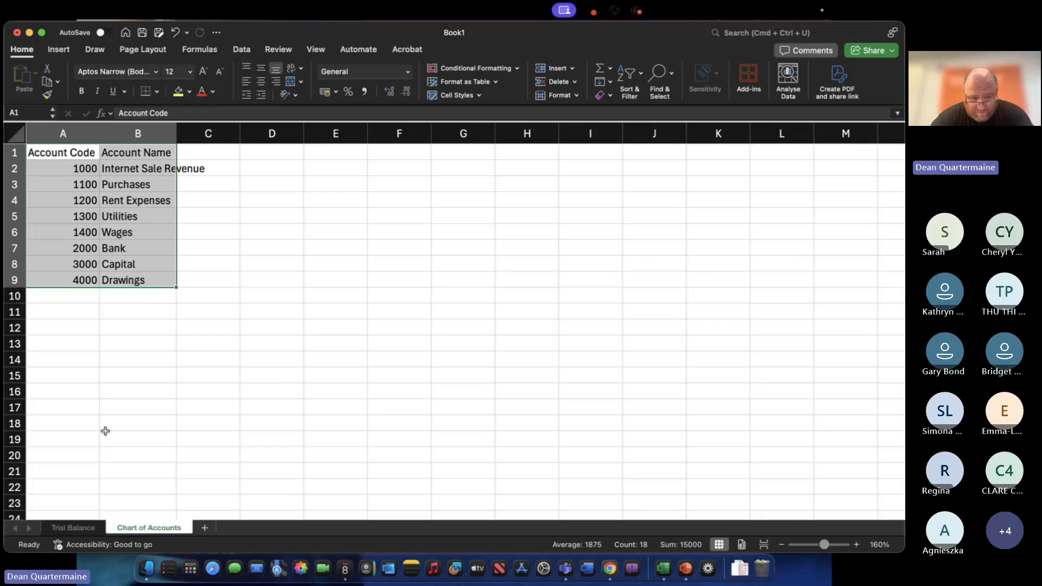
{"action": "left_click", "coordinate": [76, 528]}
{"action": "left_click", "coordinate": [198, 190]}
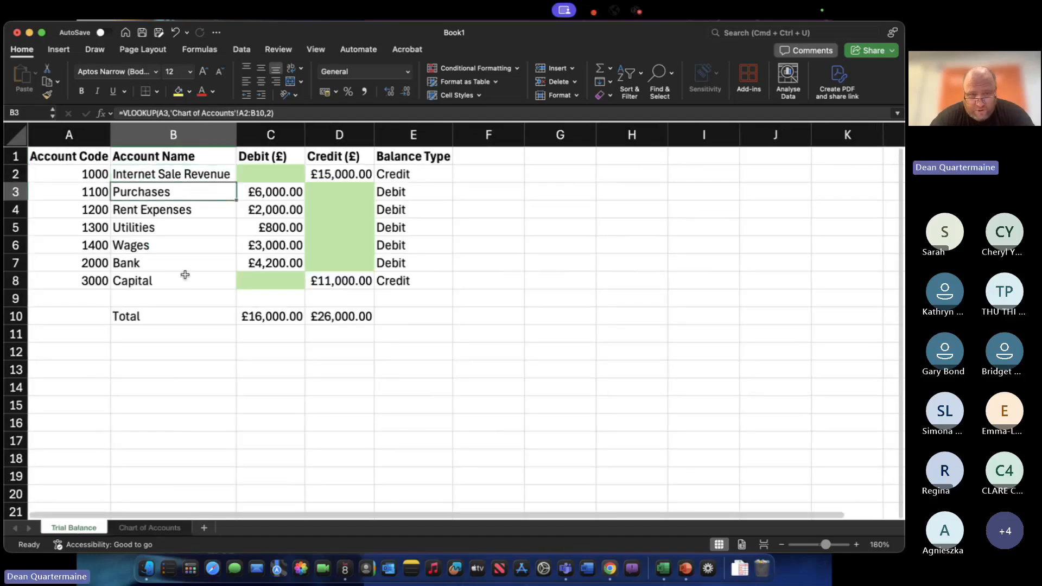
{"action": "left_click", "coordinate": [299, 108]}
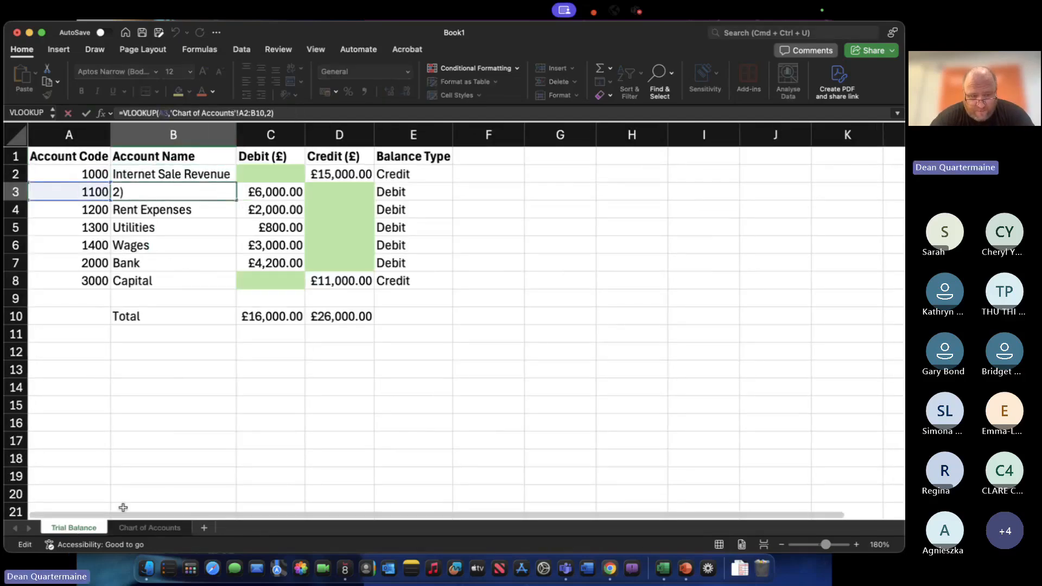
{"action": "left_click", "coordinate": [148, 529]}
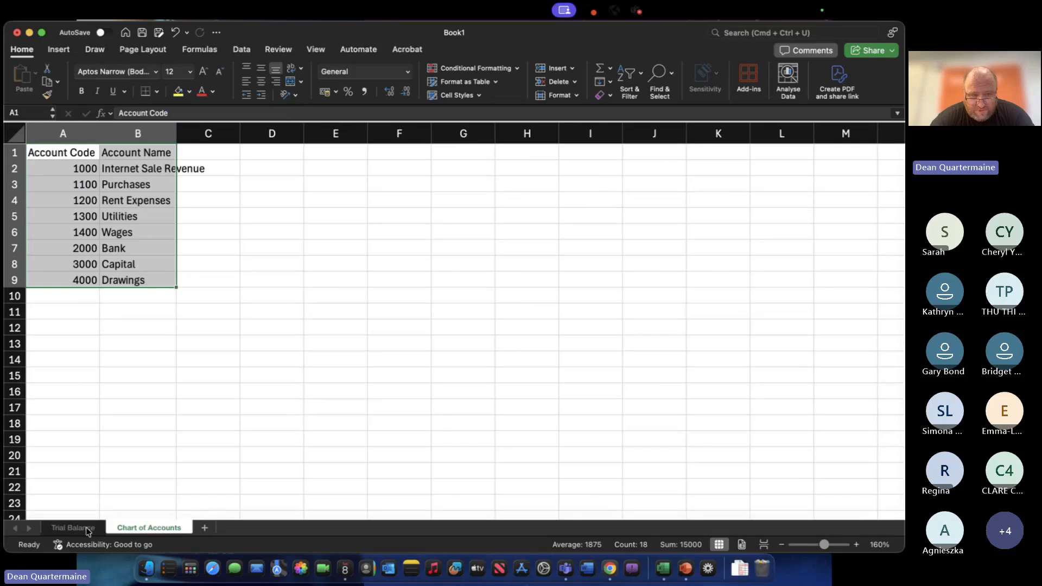
Check the table range A2:B10 used by the VLOOKUP formula in B3 against the data in the Chart of Accounts sheet.
{"action": "left_click", "coordinate": [74, 527]}
{"action": "left_click", "coordinate": [279, 108]}
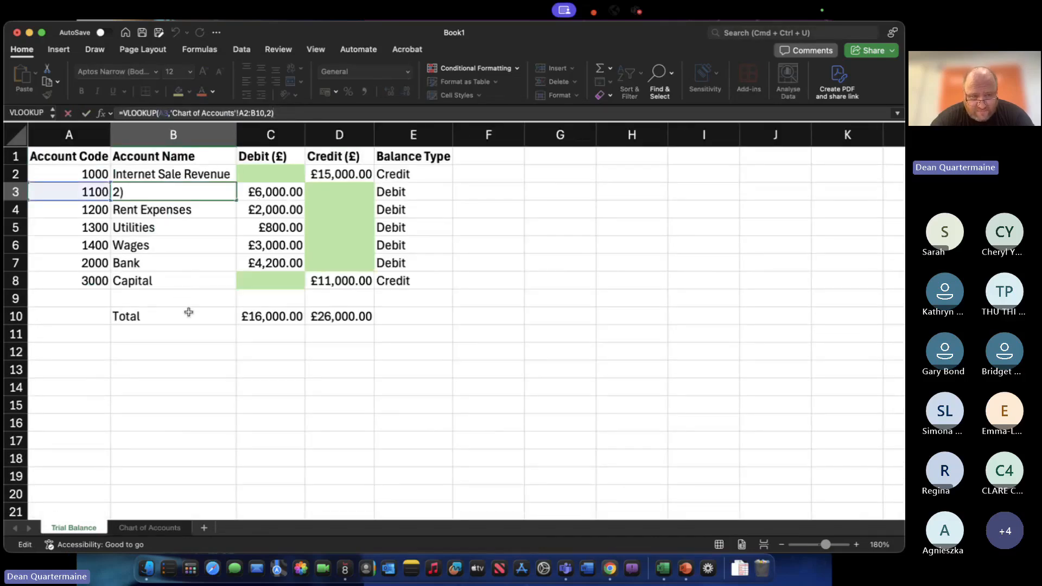
{"action": "key", "text": "Escape"}
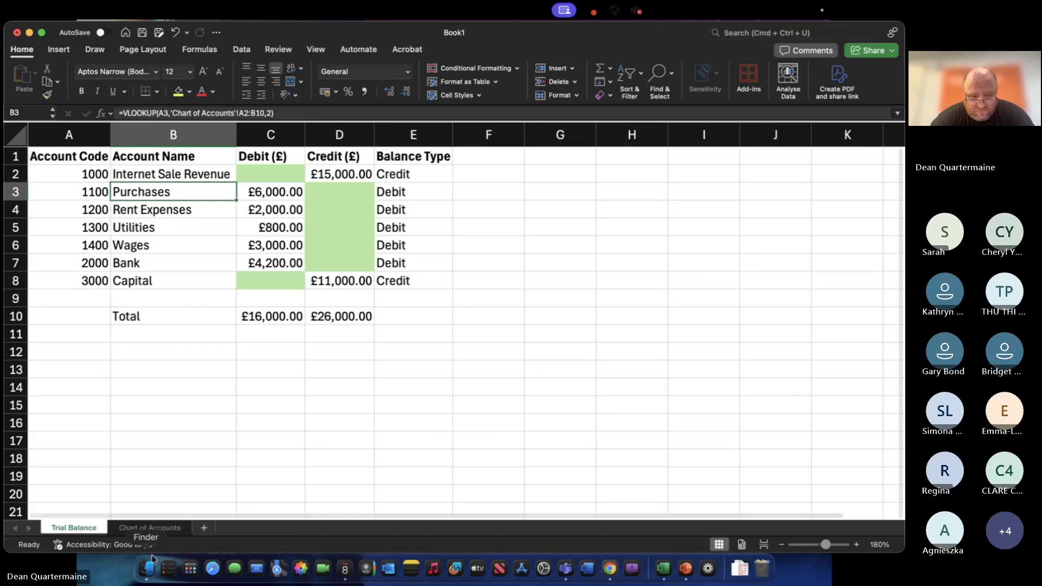
{"action": "left_click", "coordinate": [145, 528]}
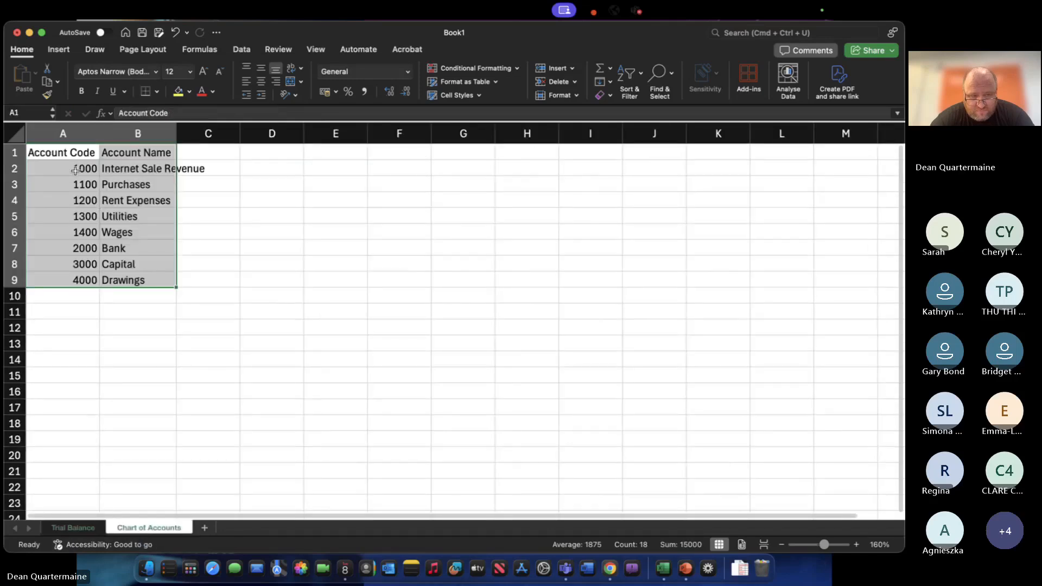
{"action": "left_click_drag", "start_coordinate": [82, 169], "coordinate": [143, 298]}
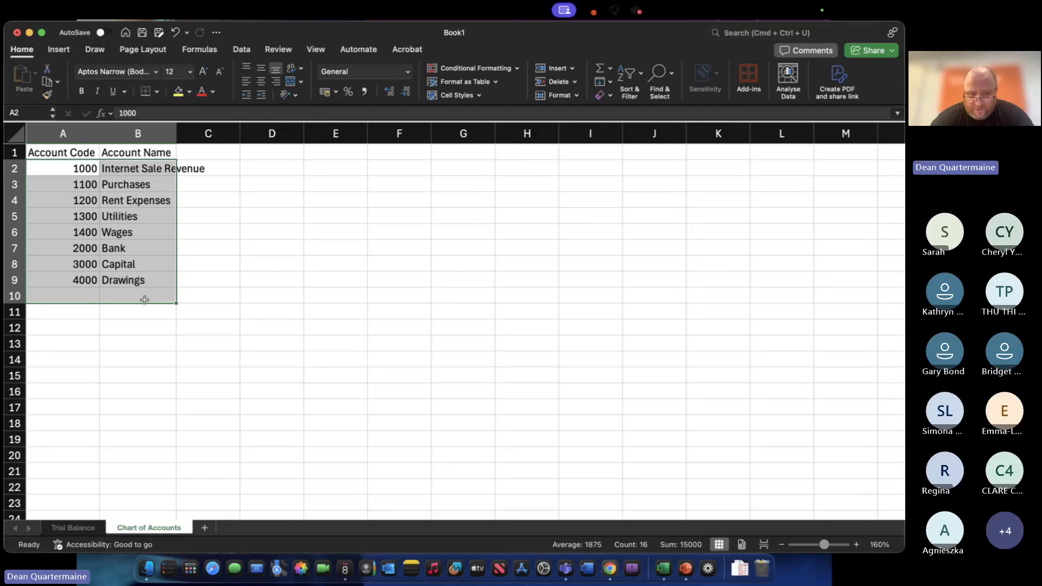
{"action": "left_click", "coordinate": [74, 529]}
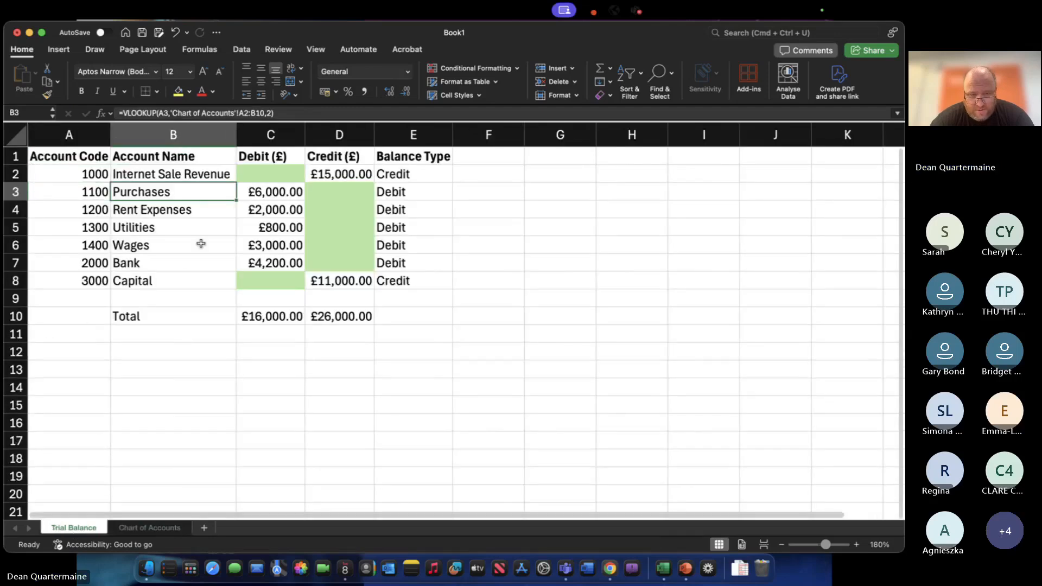
Check the table range A3:B11 used by the VLOOKUP formula in B4 against the Chart of Accounts data.
{"action": "left_click", "coordinate": [190, 212]}
{"action": "left_click", "coordinate": [285, 113]}
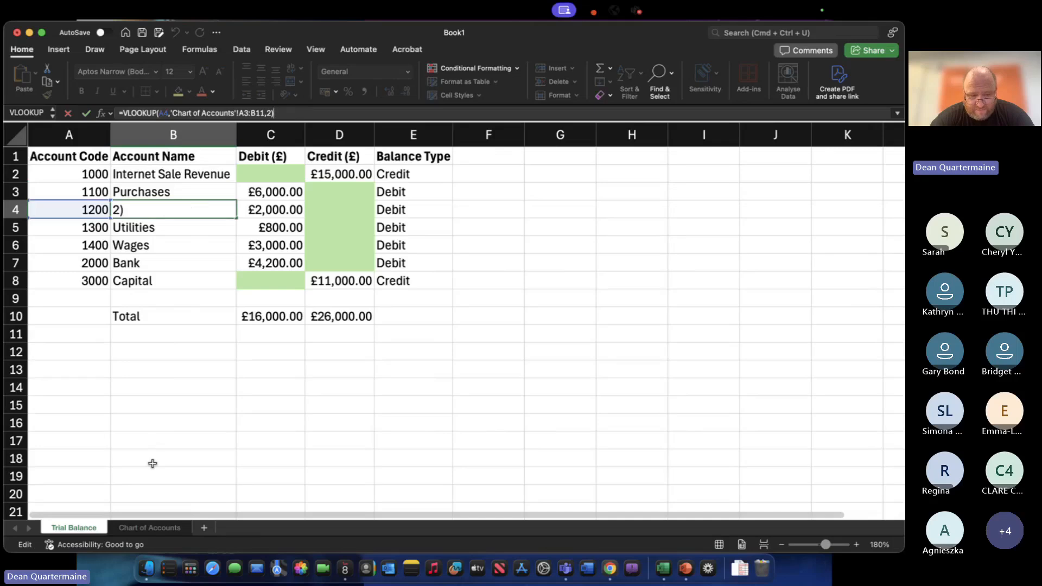
{"action": "left_click", "coordinate": [153, 528]}
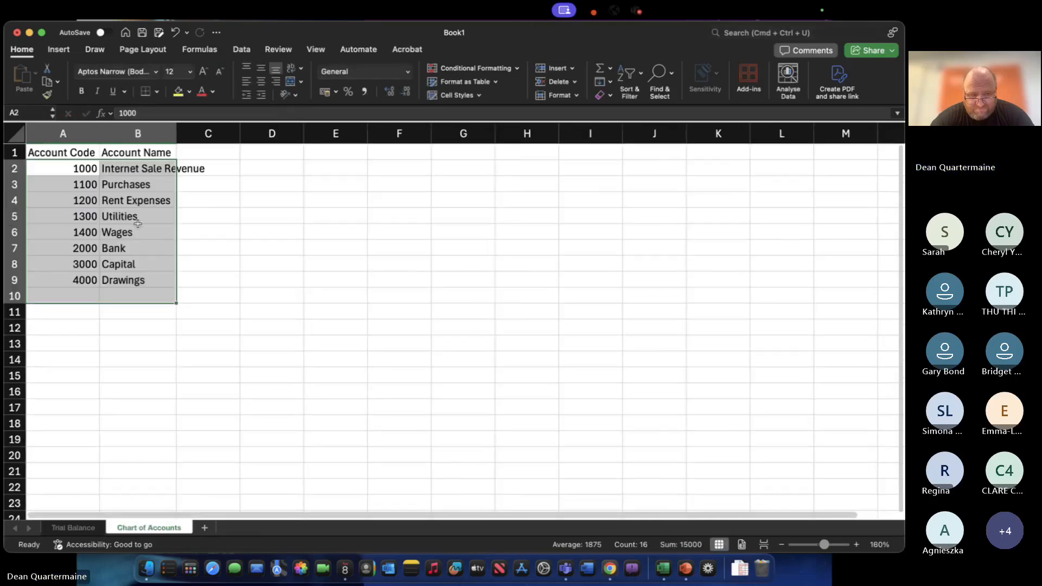
{"action": "left_click", "coordinate": [77, 186]}
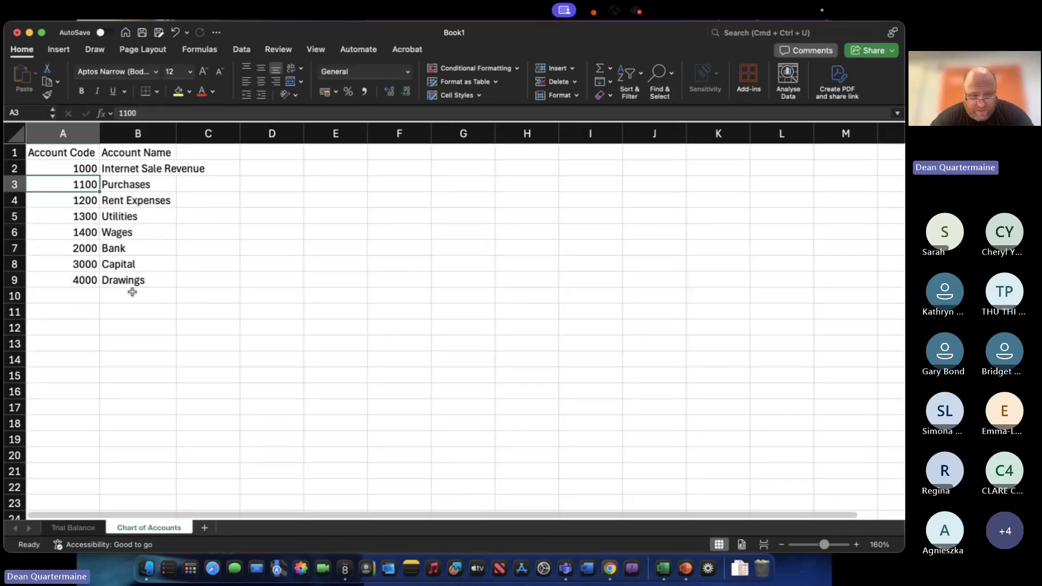
{"action": "left_click", "coordinate": [132, 315], "text": "shift"}
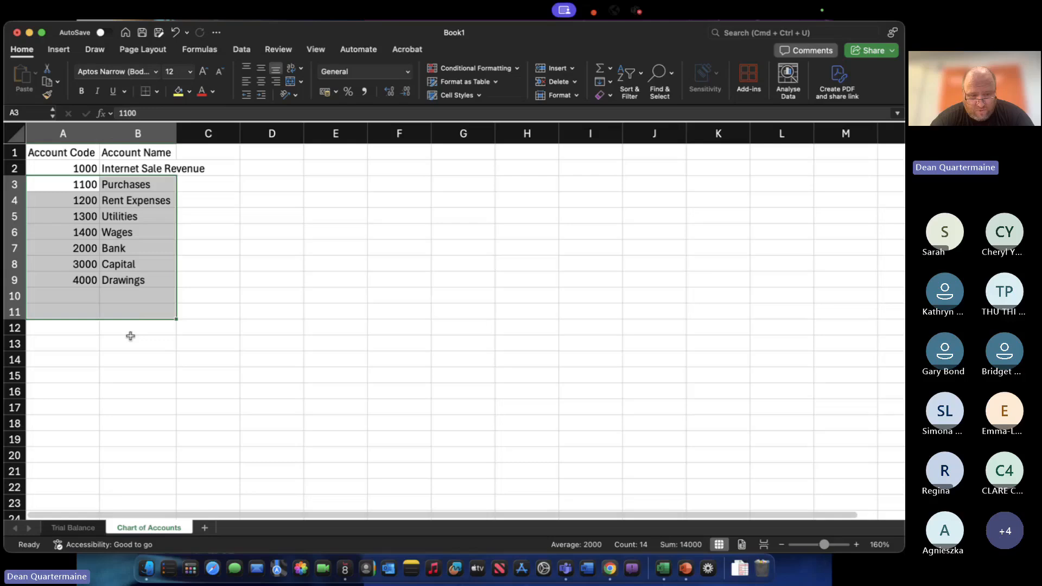
Test the lookup in B4 with account code 1000 in A4 of the Trial Balance, and undo the entry.
{"action": "left_click", "coordinate": [87, 529]}
{"action": "left_click", "coordinate": [101, 206]}
{"action": "type", "text": "1200"}
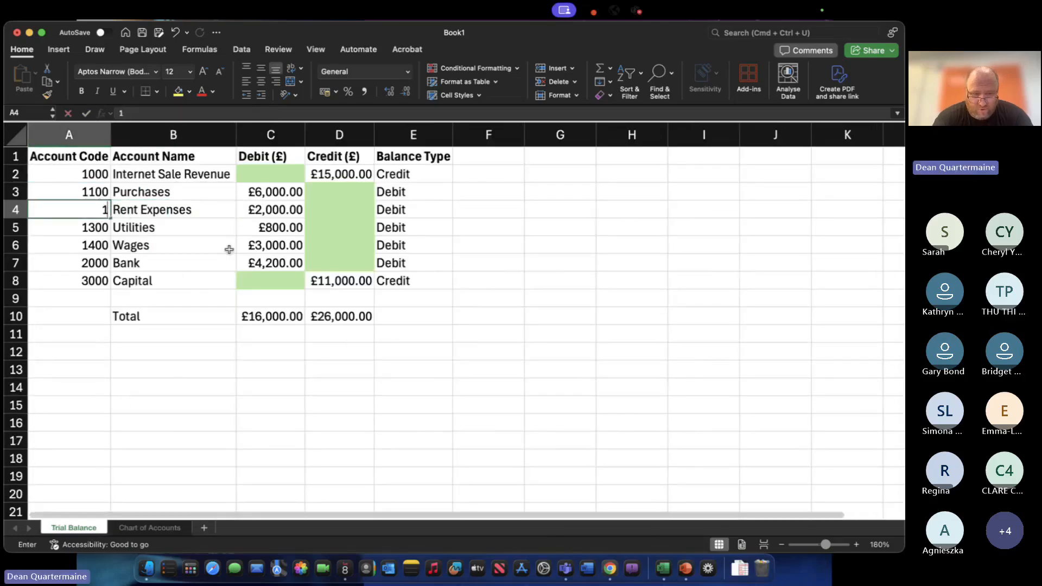
{"action": "key", "text": "Tab"}
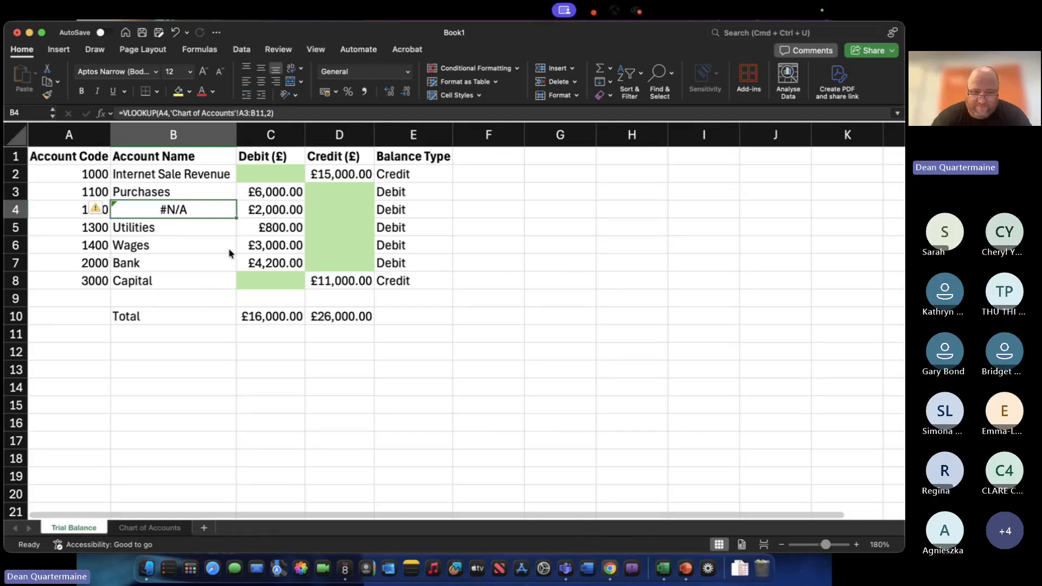
{"action": "left_click", "coordinate": [240, 321]}
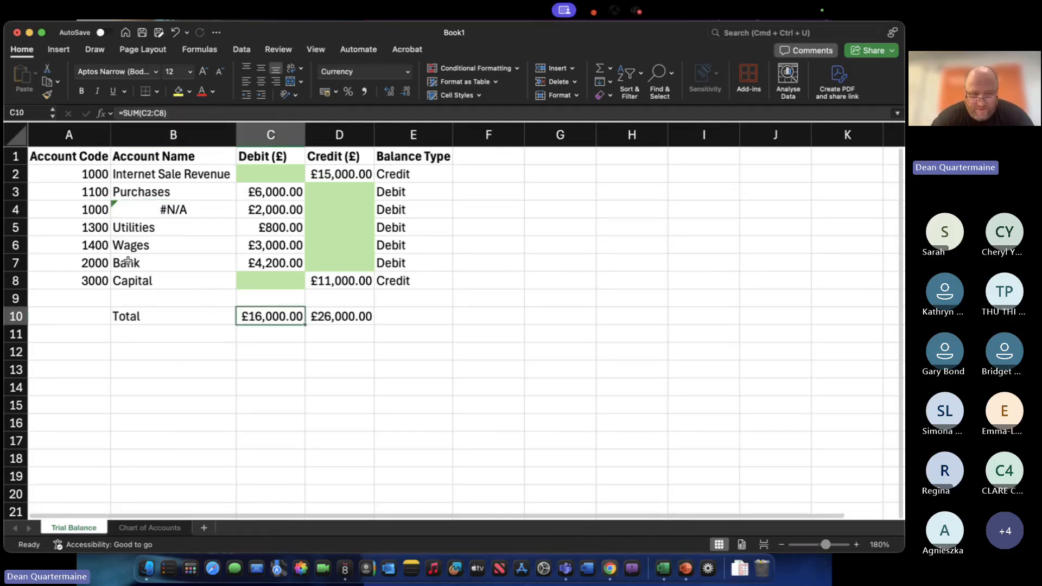
{"action": "left_click", "coordinate": [166, 210]}
{"action": "key", "text": "super+z"}
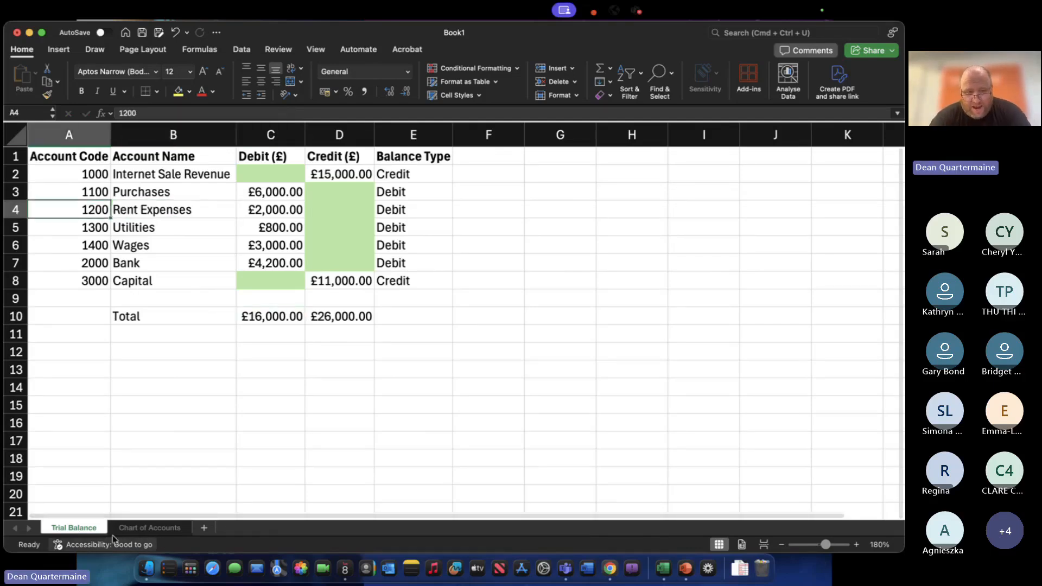
Make the table range in the VLOOKUP formula in B2 absolute as $A$1:$B$9.
{"action": "left_click", "coordinate": [209, 172]}
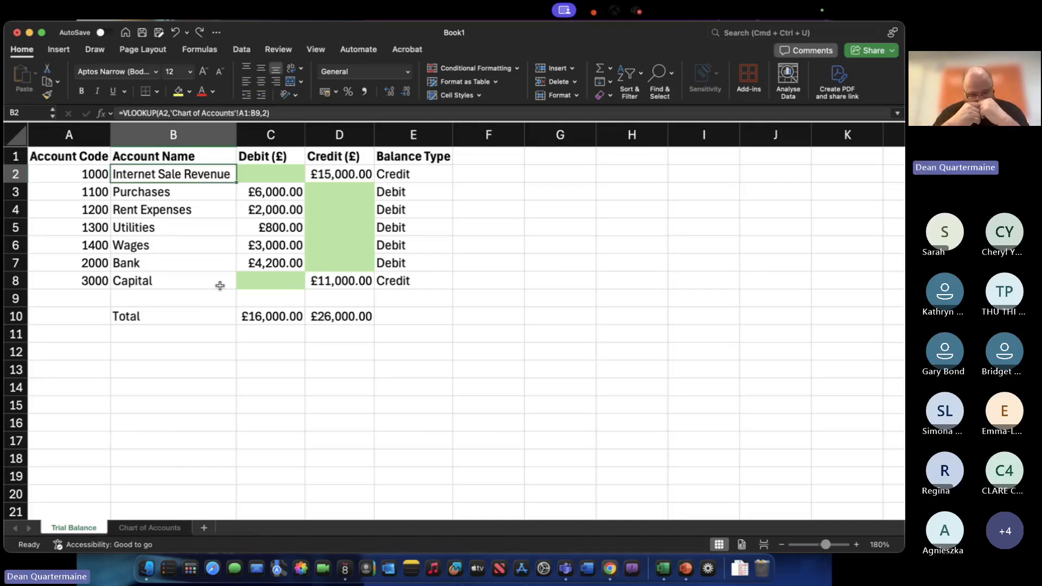
{"action": "left_click", "coordinate": [244, 113]}
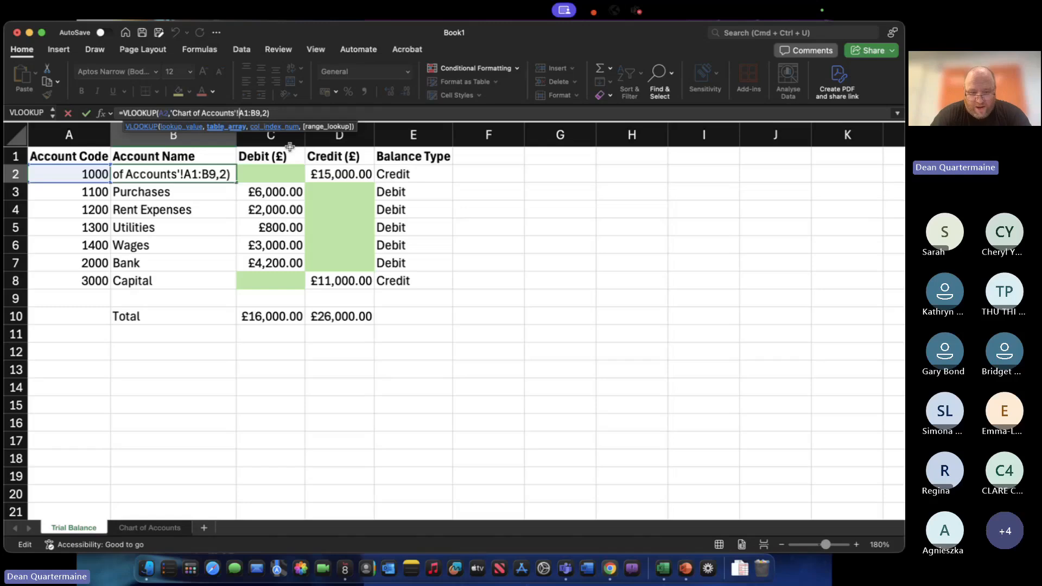
{"action": "type", "text": "$"}
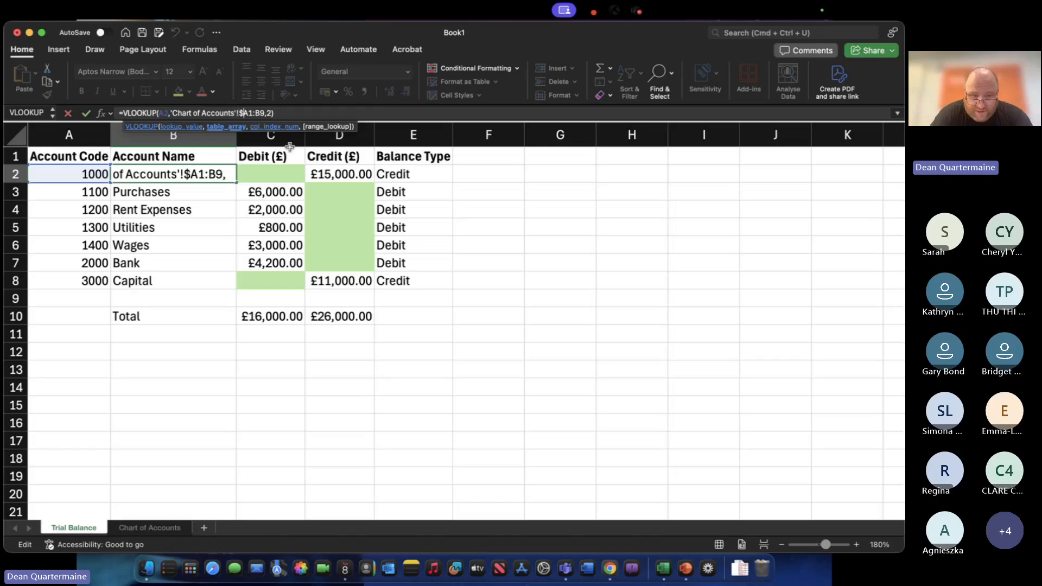
{"action": "key", "text": "Right"}
{"action": "type", "text": "\\"}
{"action": "key", "text": "BackSpace"}
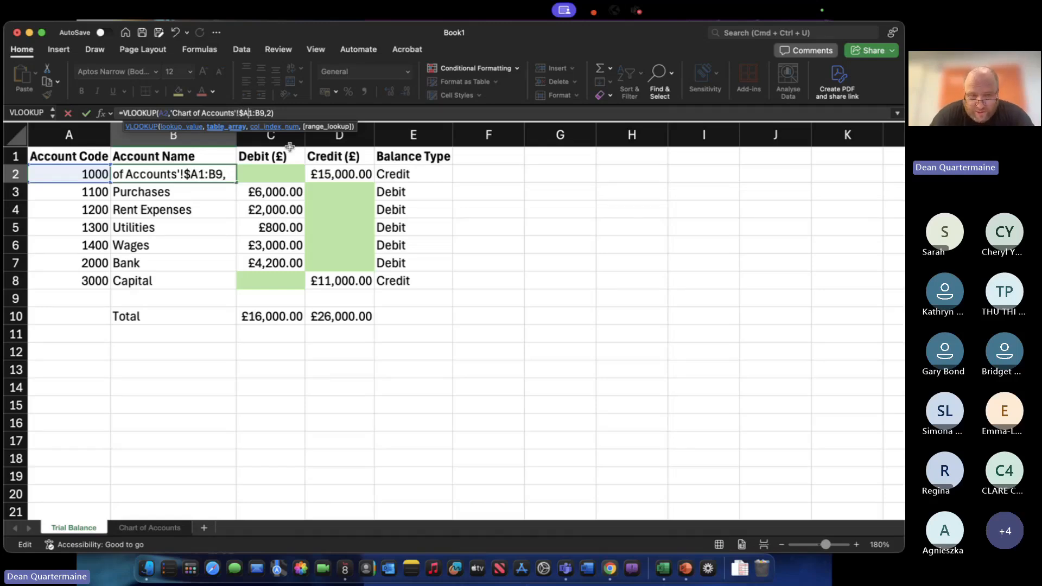
{"action": "type", "text": "$"}
{"action": "key", "text": "Right"}
{"action": "key", "text": "Right"}
{"action": "type", "text": "$"}
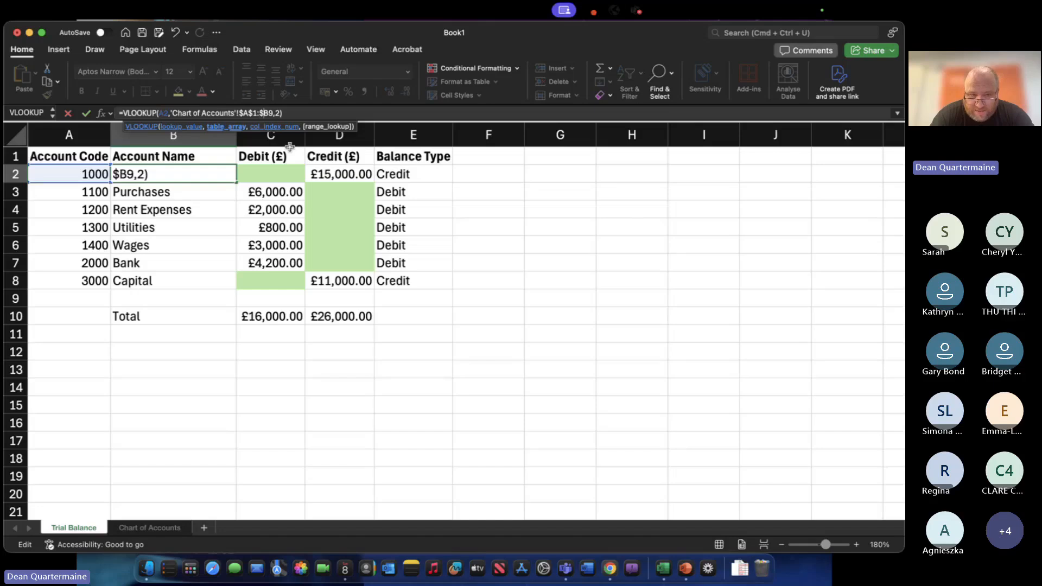
{"action": "key", "text": "Right"}
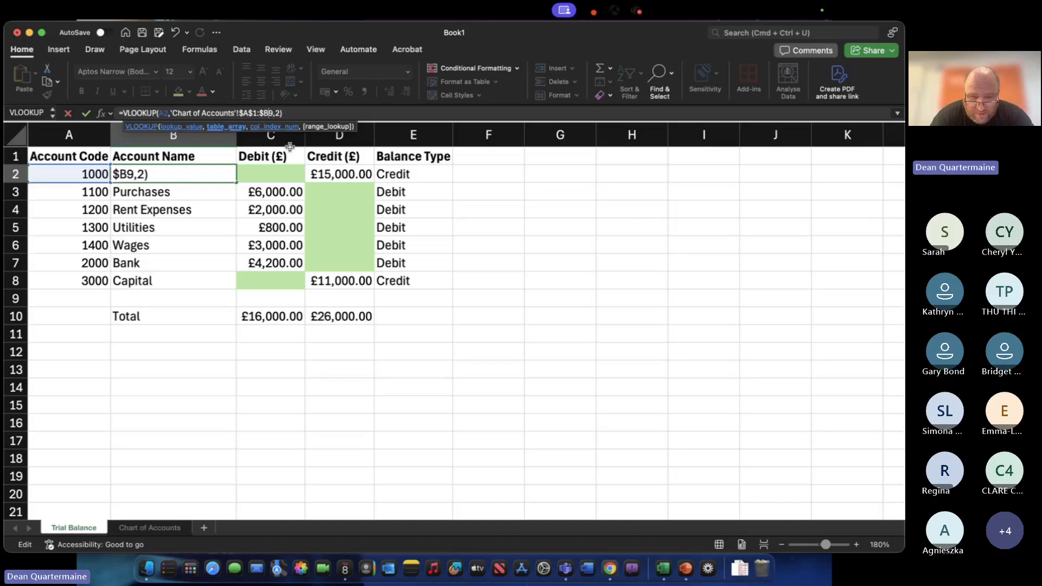
{"action": "type", "text": "$"}
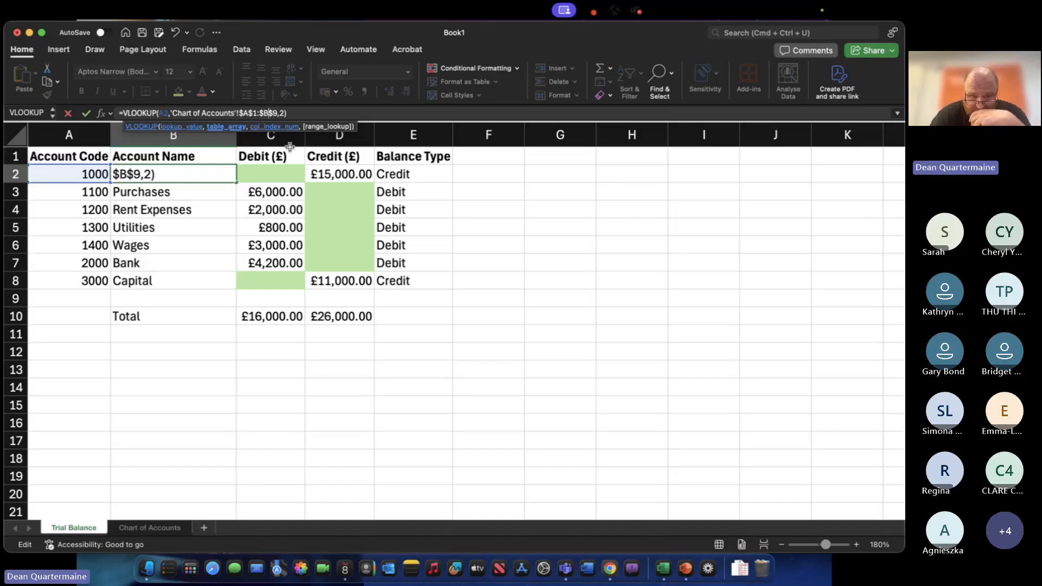
Confirm the edited VLOOKUP formula in B2 and copy it down through B8.
{"action": "key", "text": "Left"}
{"action": "key", "text": "Left"}
{"action": "key", "text": "Left"}
{"action": "key", "text": "Left"}
{"action": "key", "text": "Left"}
{"action": "key", "text": "Left"}
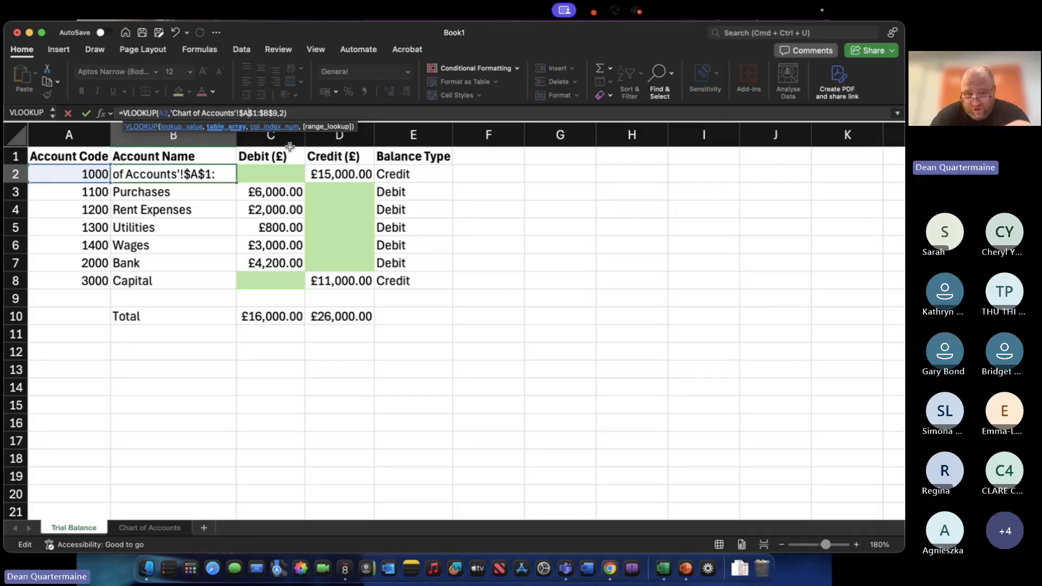
{"action": "key", "text": "Return"}
{"action": "key", "text": "Up"}
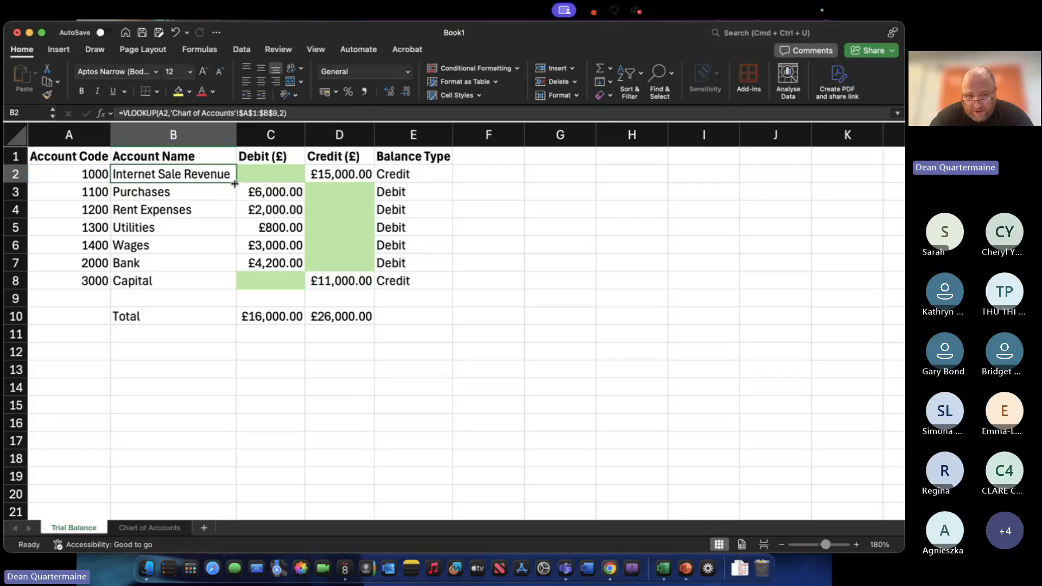
{"action": "left_click_drag", "start_coordinate": [236, 183], "coordinate": [234, 292]}
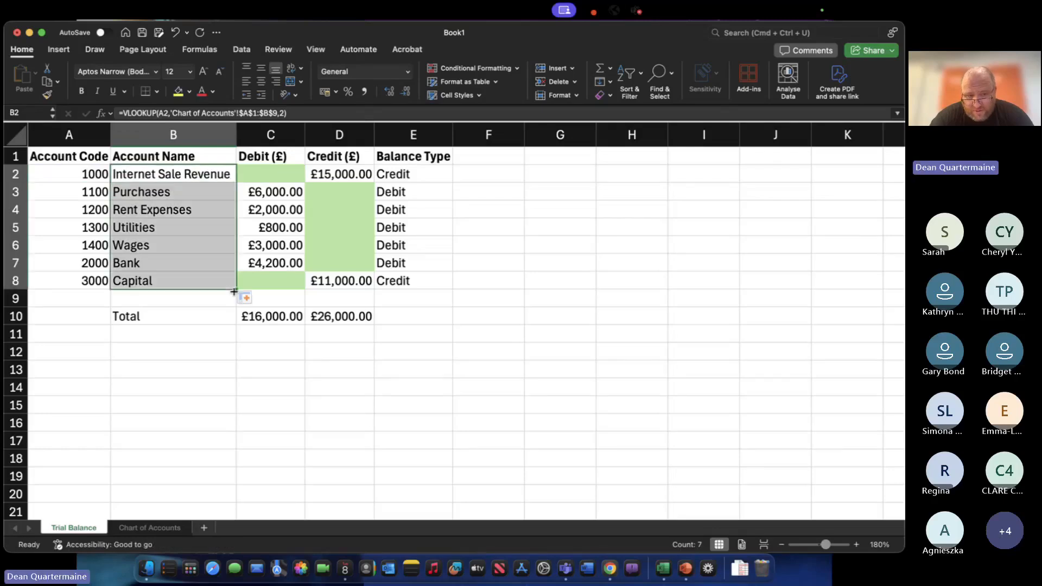
Compare the copied VLOOKUP formulas in cells B3 to B8 for their table range references.
{"action": "left_click", "coordinate": [190, 210]}
{"action": "key", "text": "Down"}
{"action": "key", "text": "Down"}
{"action": "key", "text": "Down"}
{"action": "key", "text": "Down"}
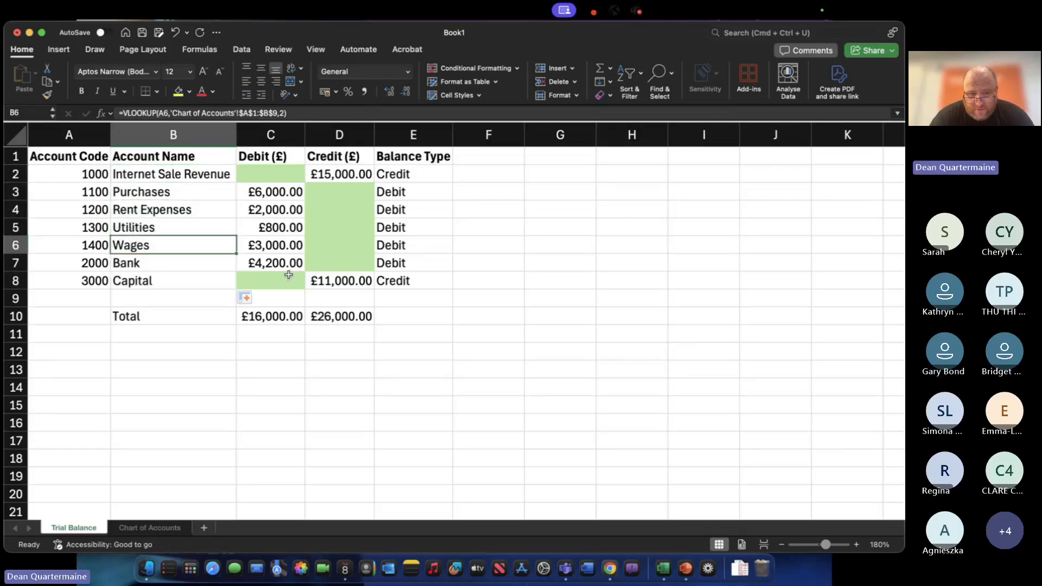
{"action": "key", "text": "Up"}
{"action": "key", "text": "Up"}
{"action": "key", "text": "Down"}
{"action": "key", "text": "Down"}
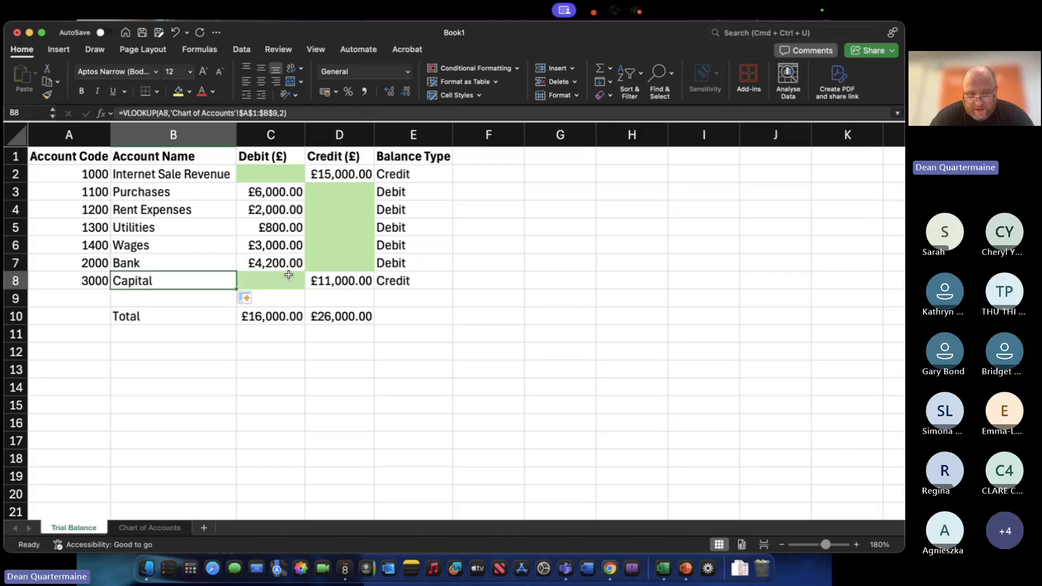
{"action": "key", "text": "Up"}
{"action": "key", "text": "Up"}
{"action": "key", "text": "Up"}
{"action": "key", "text": "Up"}
{"action": "key", "text": "Up"}
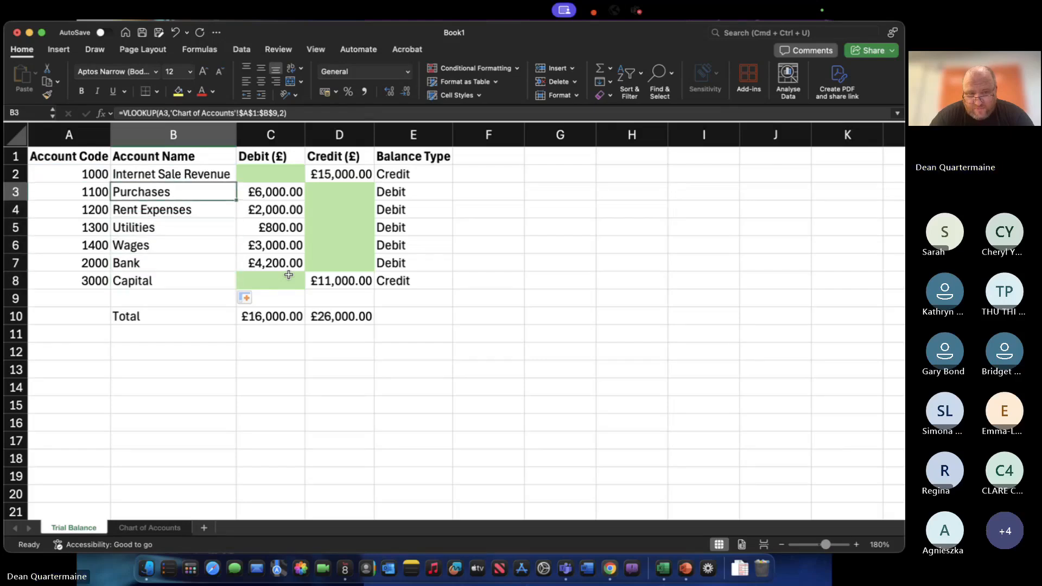
{"action": "key", "text": "Down"}
{"action": "key", "text": "Down"}
{"action": "key", "text": "Down"}
{"action": "key", "text": "Down"}
{"action": "key", "text": "Down"}
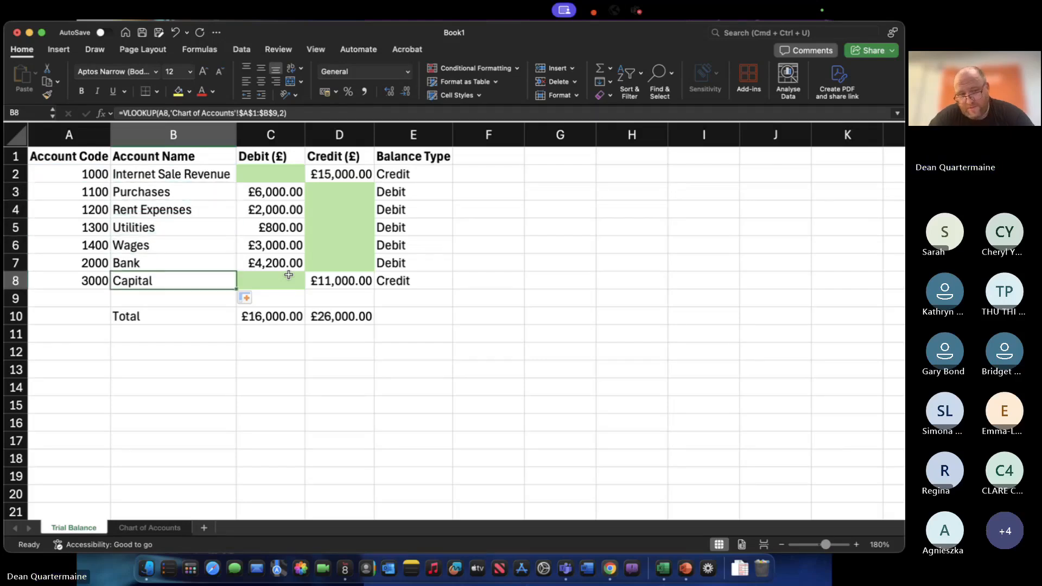
Test the lookup in B5 with account code 1000 in A5, and undo the entry.
{"action": "left_click", "coordinate": [97, 232]}
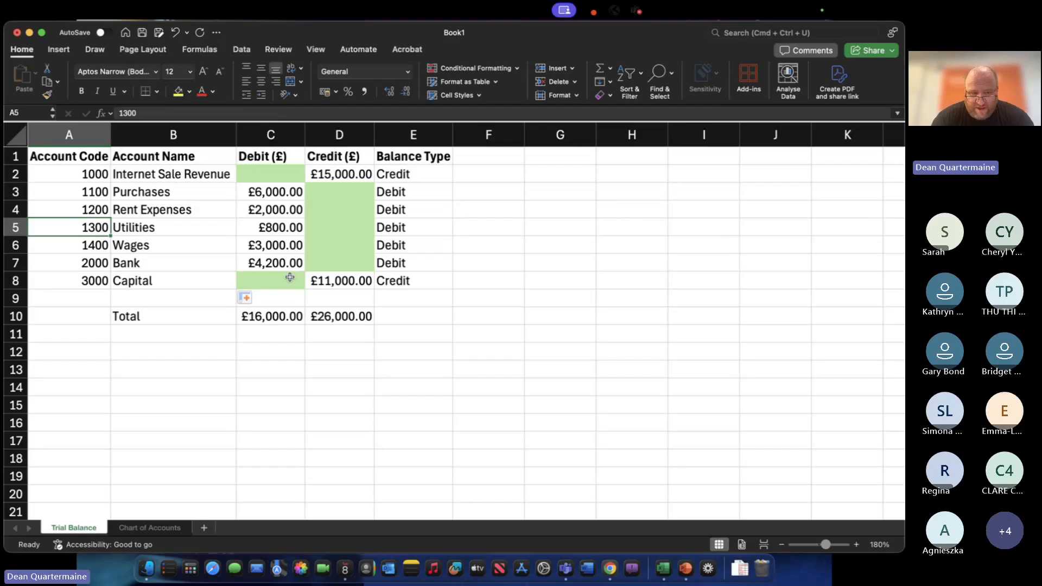
{"action": "type", "text": "1000"}
{"action": "key", "text": "Tab"}
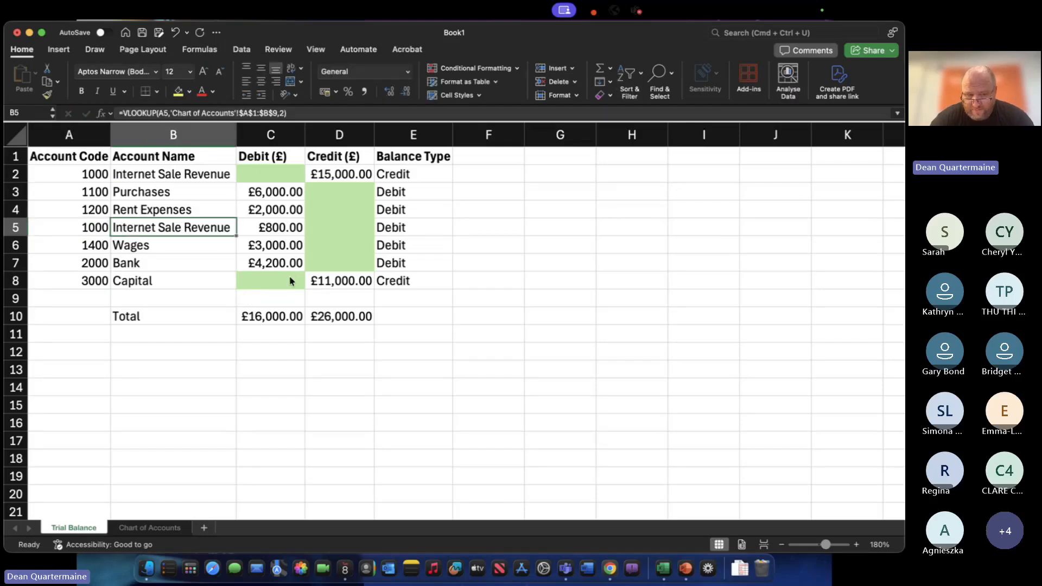
{"action": "key", "text": "super+z"}
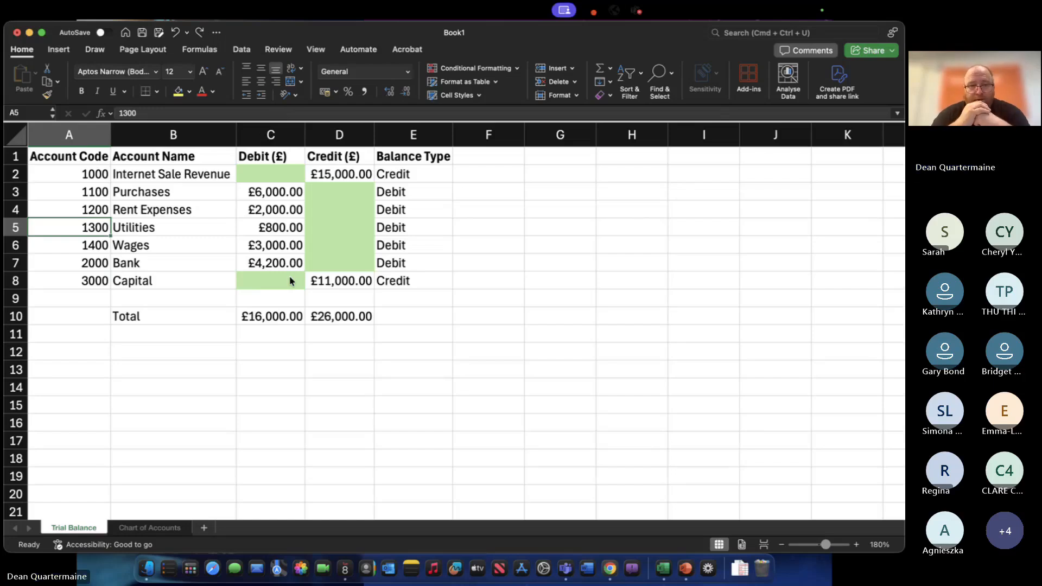
Review the account name lookups, the Balance Type formula in E2 and the debit and credit totals in C10 and D10.
{"action": "key", "text": "Right"}
{"action": "key", "text": "Up"}
{"action": "key", "text": "Up"}
{"action": "key", "text": "Up"}
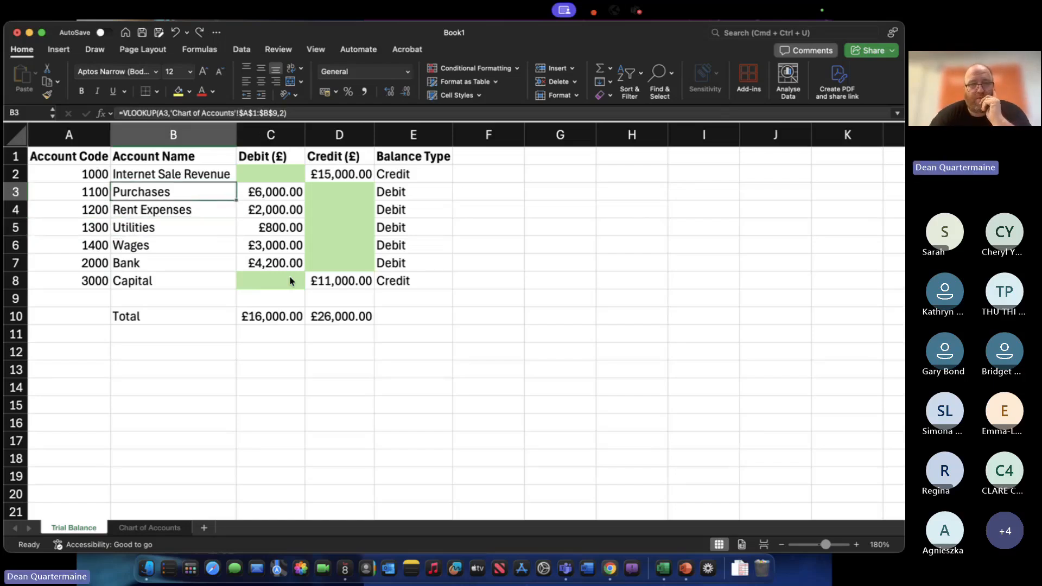
{"action": "key", "text": "Left"}
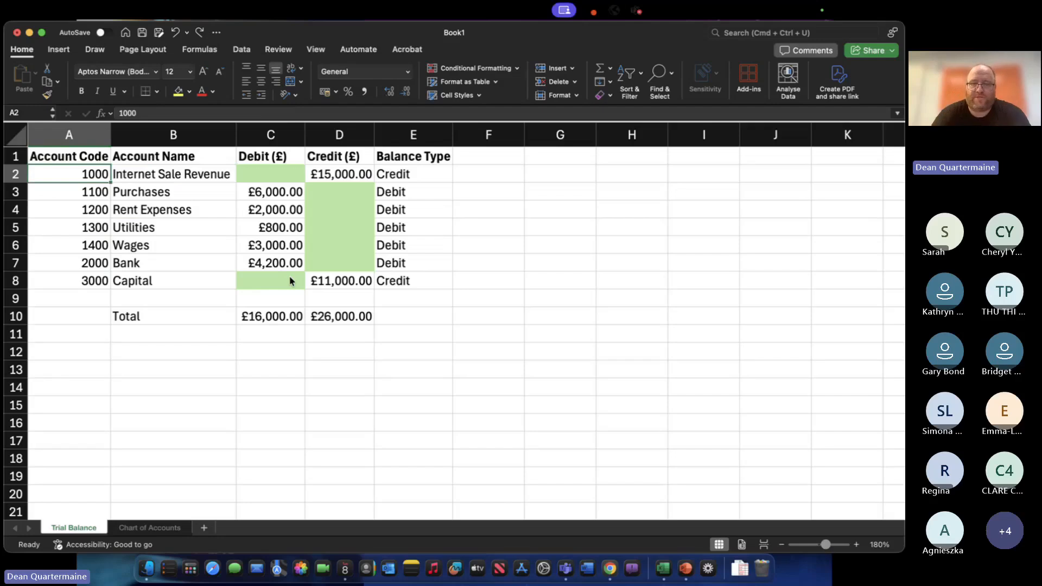
{"action": "left_click", "coordinate": [403, 185]}
{"action": "left_click", "coordinate": [403, 177]}
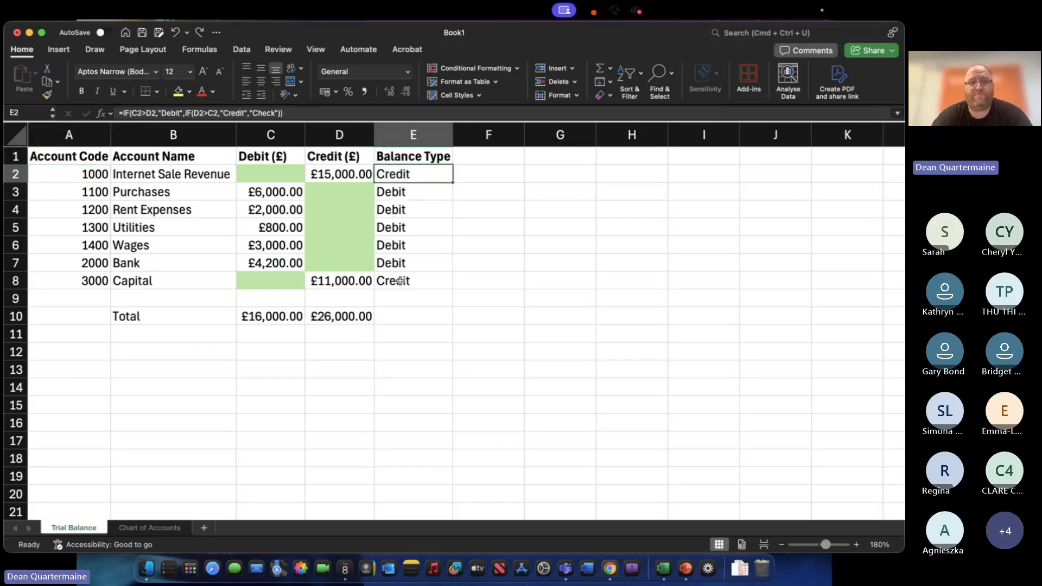
{"action": "left_click", "coordinate": [266, 319]}
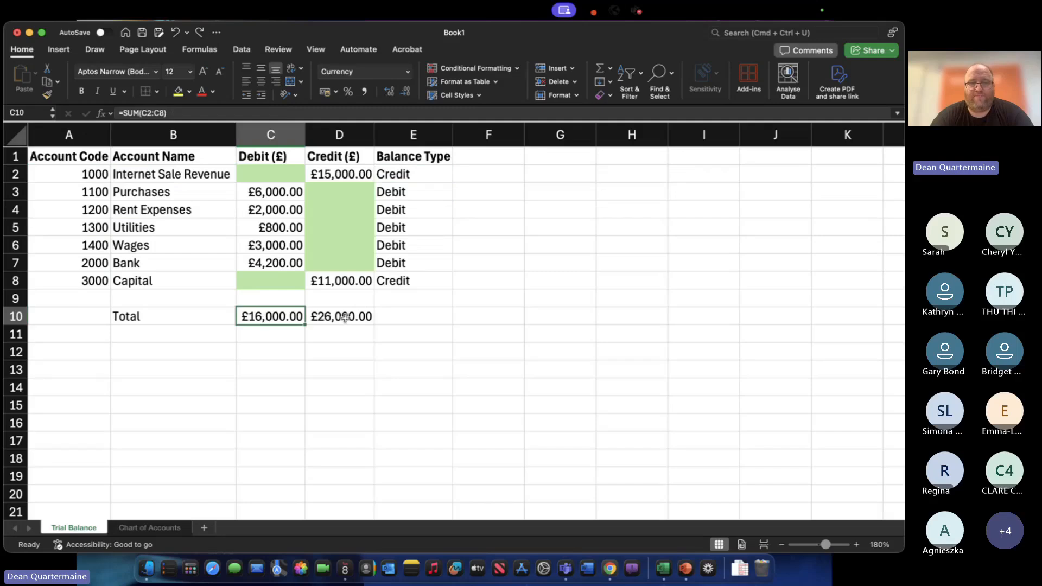
{"action": "left_click_drag", "start_coordinate": [345, 317], "coordinate": [269, 317]}
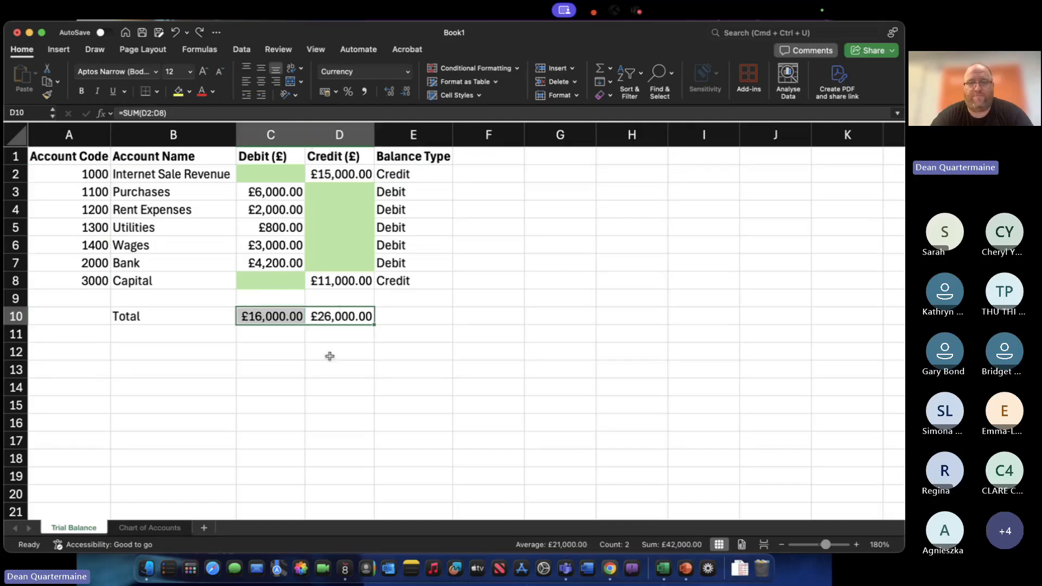
Insert a blank row at row 9, between the Capital account and the totals.
{"action": "left_click", "coordinate": [168, 158]}
{"action": "left_click_drag", "start_coordinate": [167, 172], "coordinate": [168, 274]}
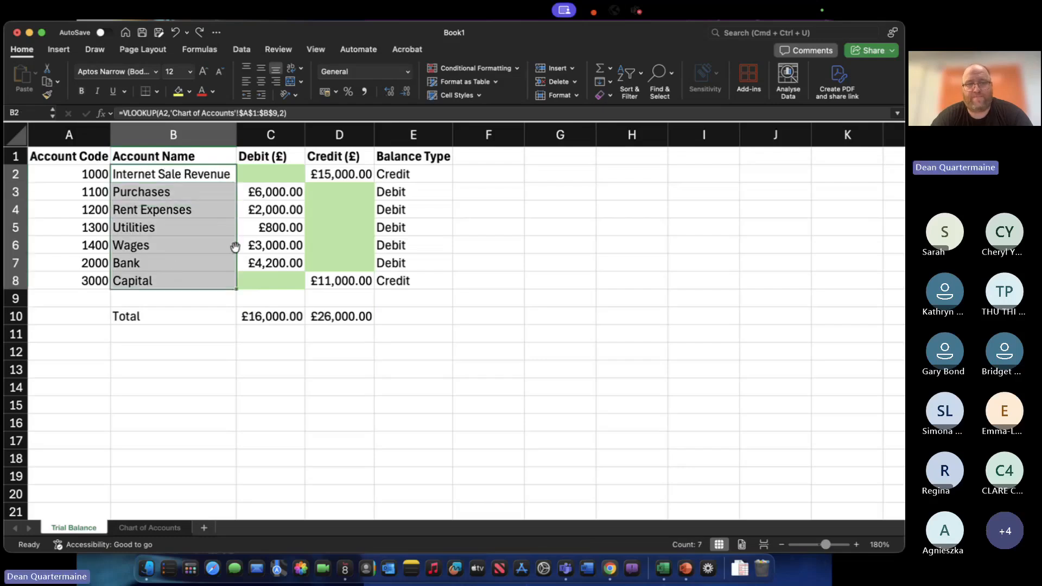
{"action": "left_click", "coordinate": [198, 262]}
{"action": "left_click", "coordinate": [15, 299]}
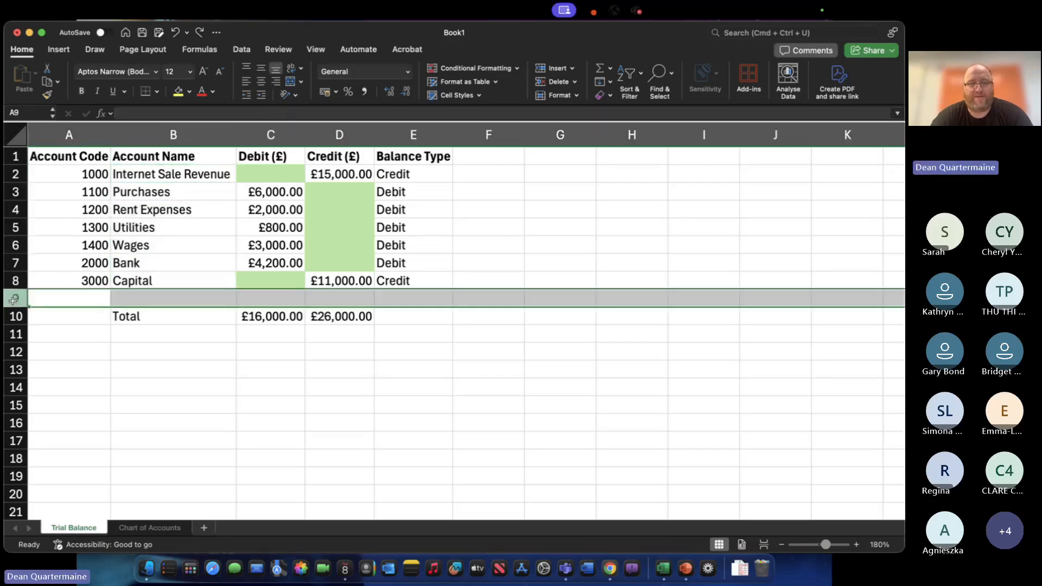
{"action": "right_click", "coordinate": [15, 301]}
{"action": "left_click", "coordinate": [58, 377]}
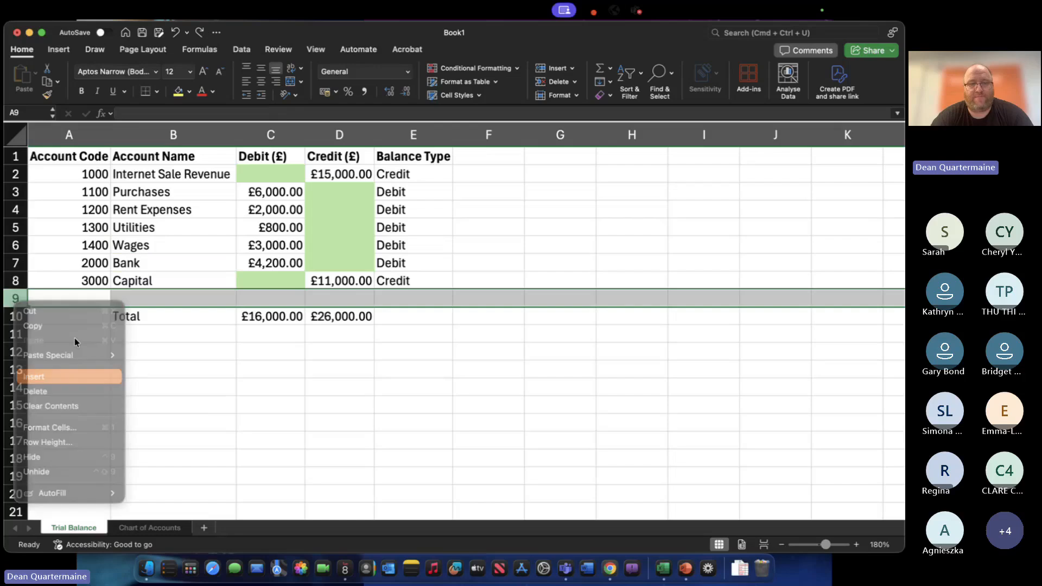
Paste the VLOOKUP account name formula into B9 and enter account code 4000 in A9.
{"action": "left_click", "coordinate": [96, 299]}
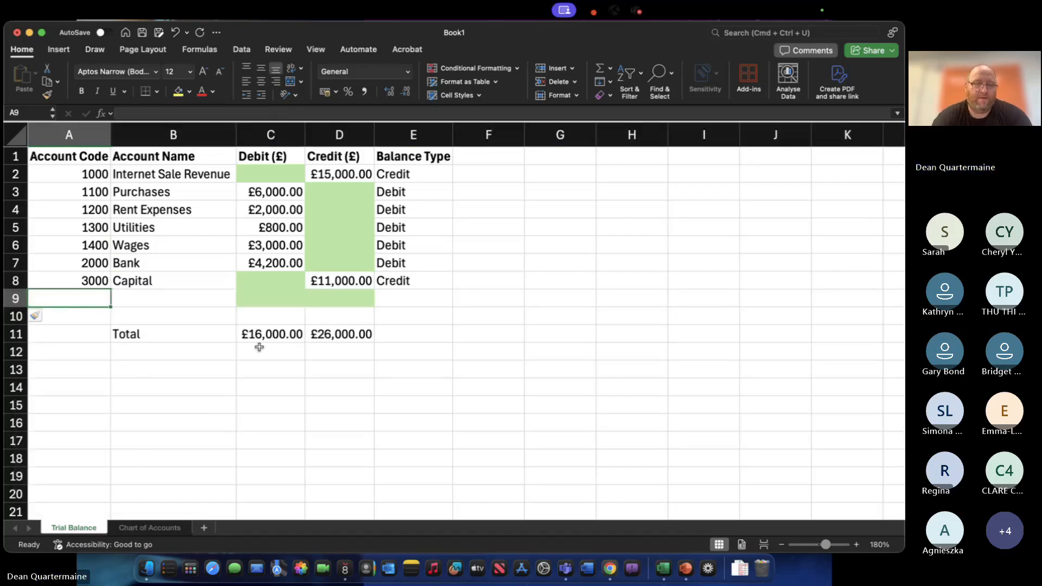
{"action": "key", "text": "Tab"}
{"action": "key", "text": "super+v"}
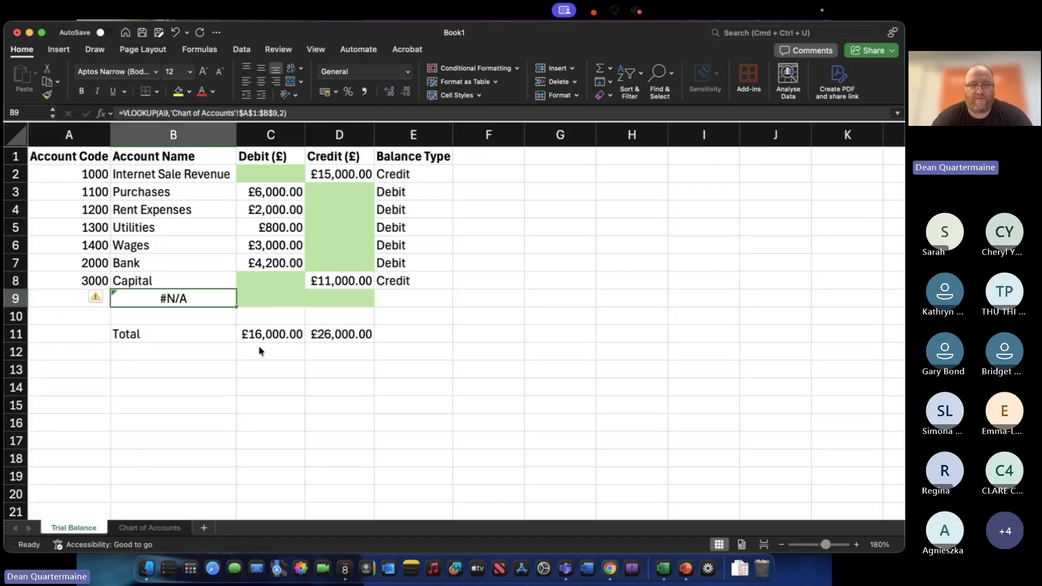
{"action": "key", "text": "Left"}
{"action": "type", "text": "4000"}
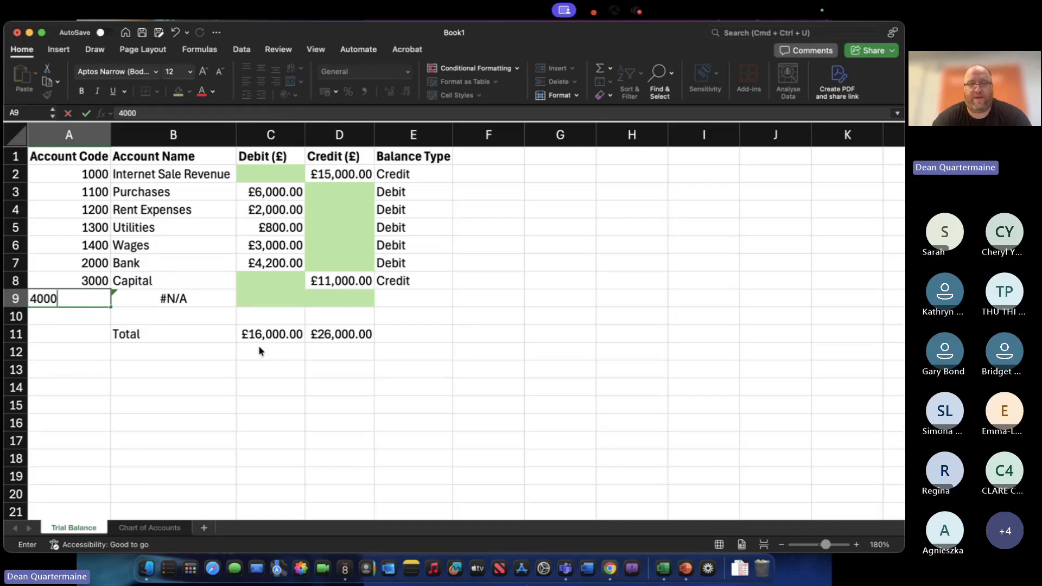
{"action": "key", "text": "Tab"}
{"action": "key", "text": "Tab"}
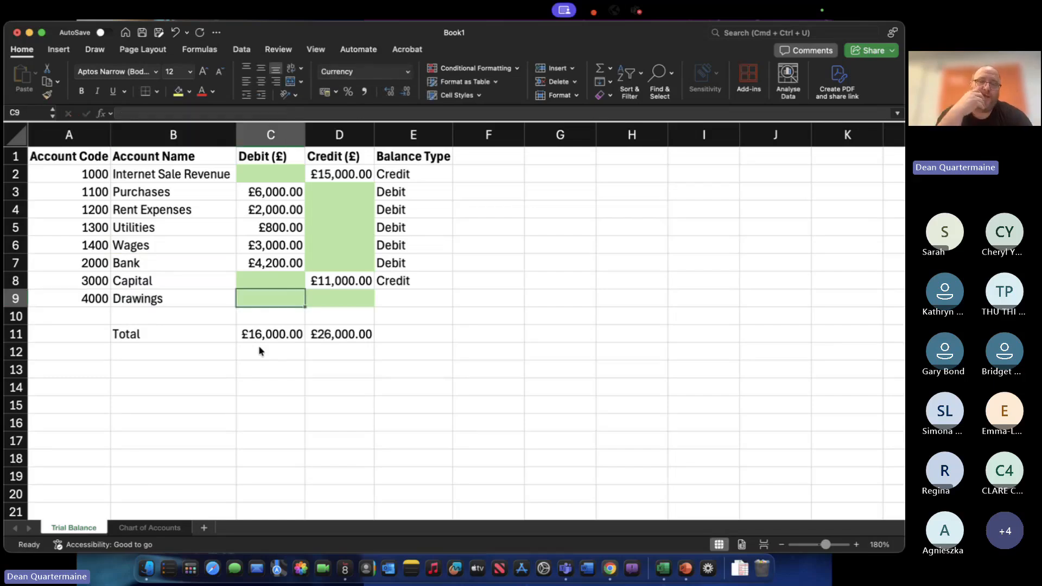
Enter a debit amount of 10000 in C9 for account 4000.
{"action": "type", "text": "10000"}
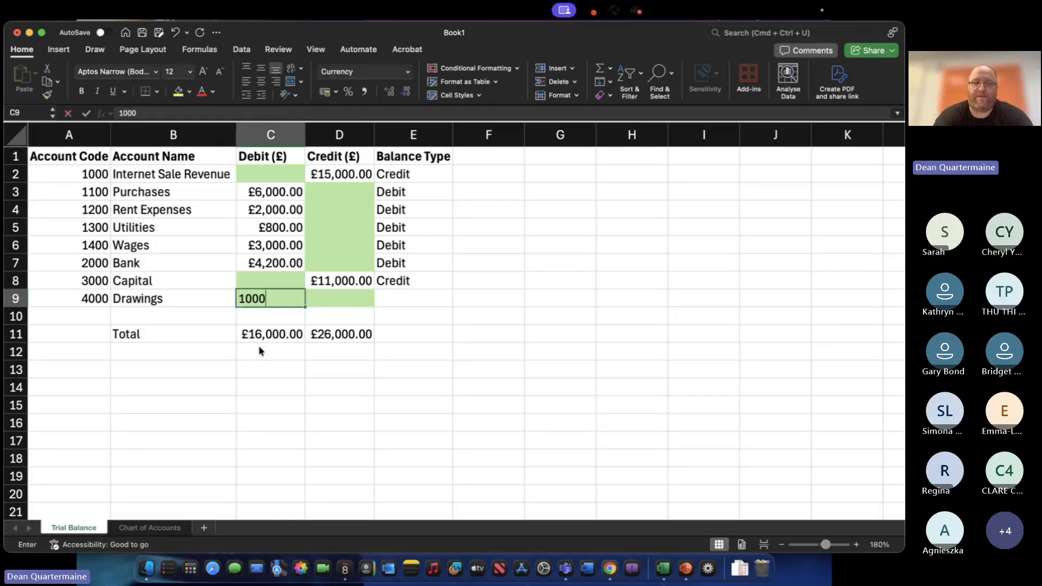
{"action": "key", "text": "Tab"}
{"action": "key", "text": "Tab"}
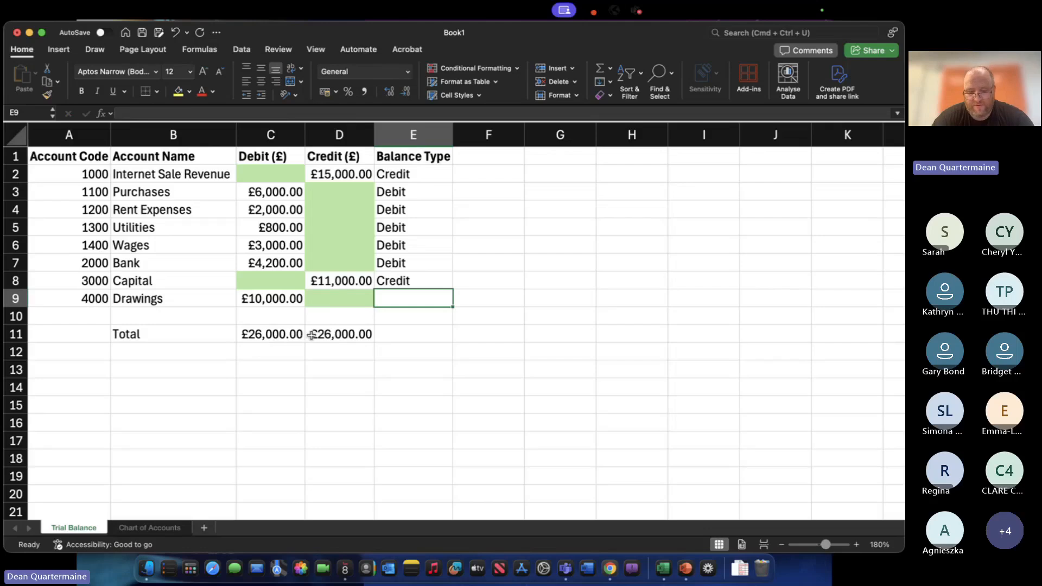
Copy the Balance Type formula from E8 down to E9.
{"action": "left_click", "coordinate": [430, 263]}
{"action": "left_click", "coordinate": [440, 281]}
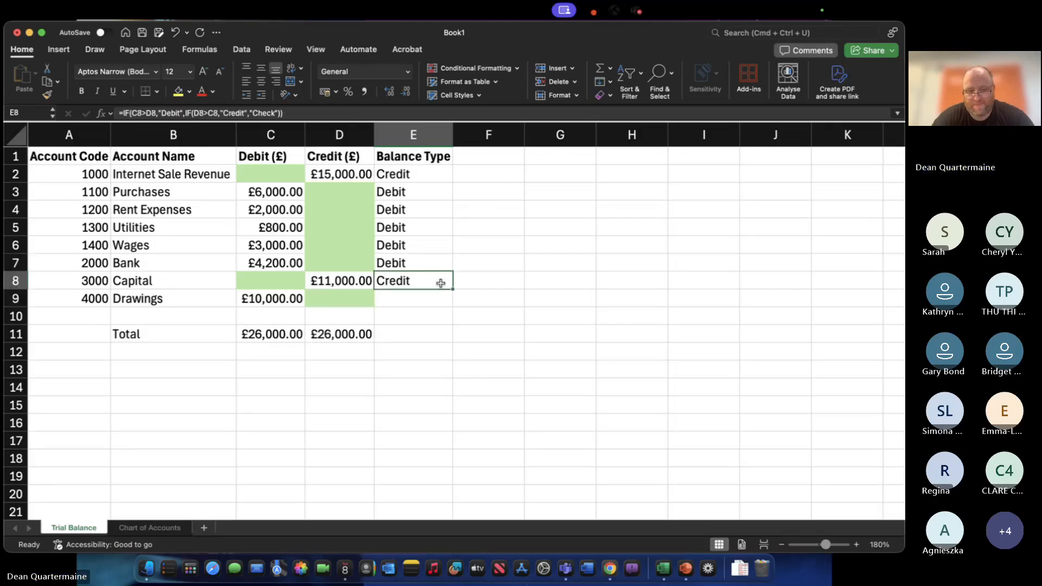
{"action": "left_click_drag", "start_coordinate": [453, 290], "coordinate": [454, 304]}
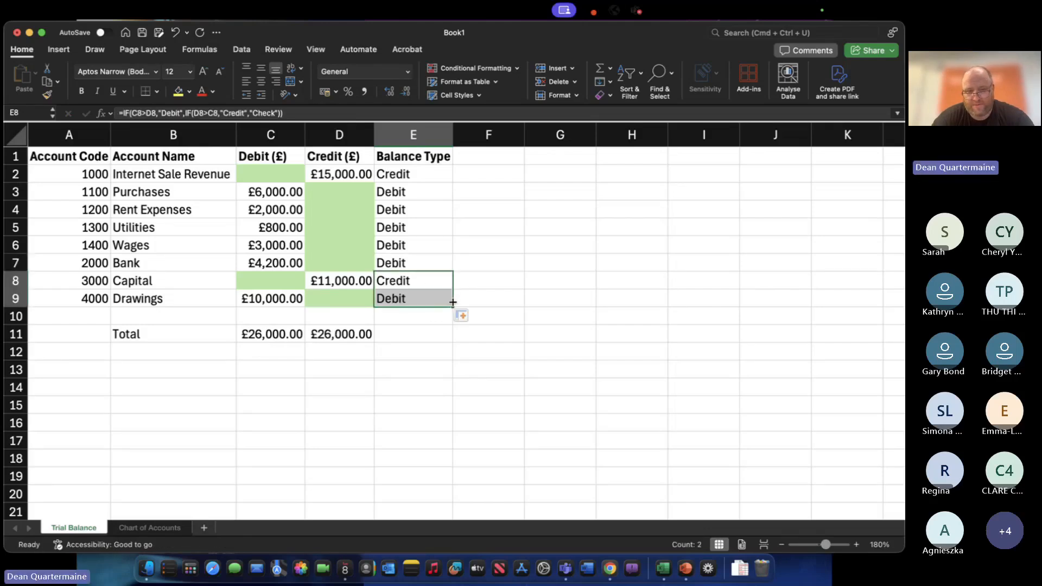
{"action": "left_click", "coordinate": [421, 322]}
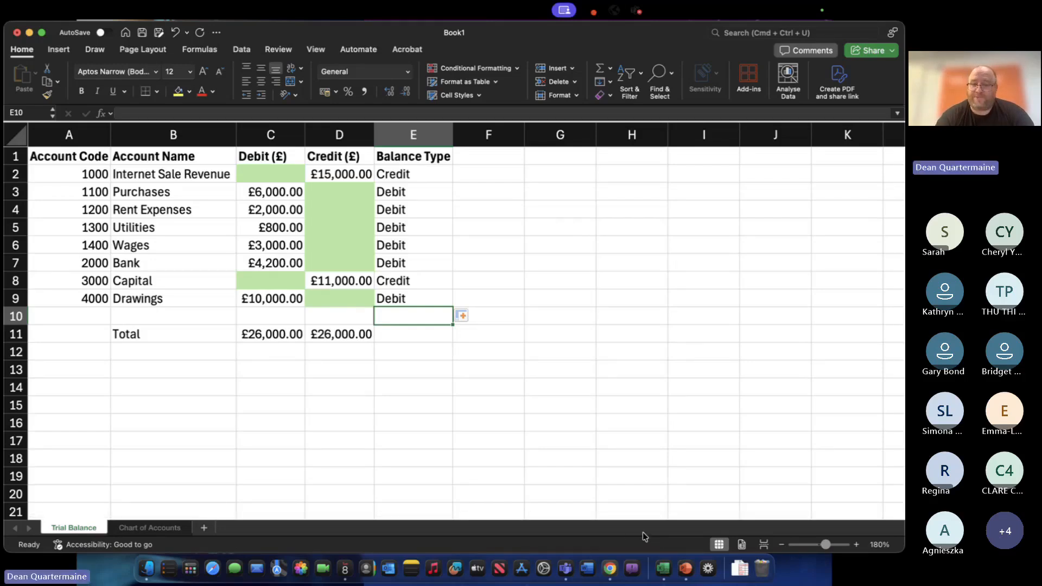
Switch from the workbook to the Microsoft Teams meeting window.
{"action": "key", "text": "super+Tab"}
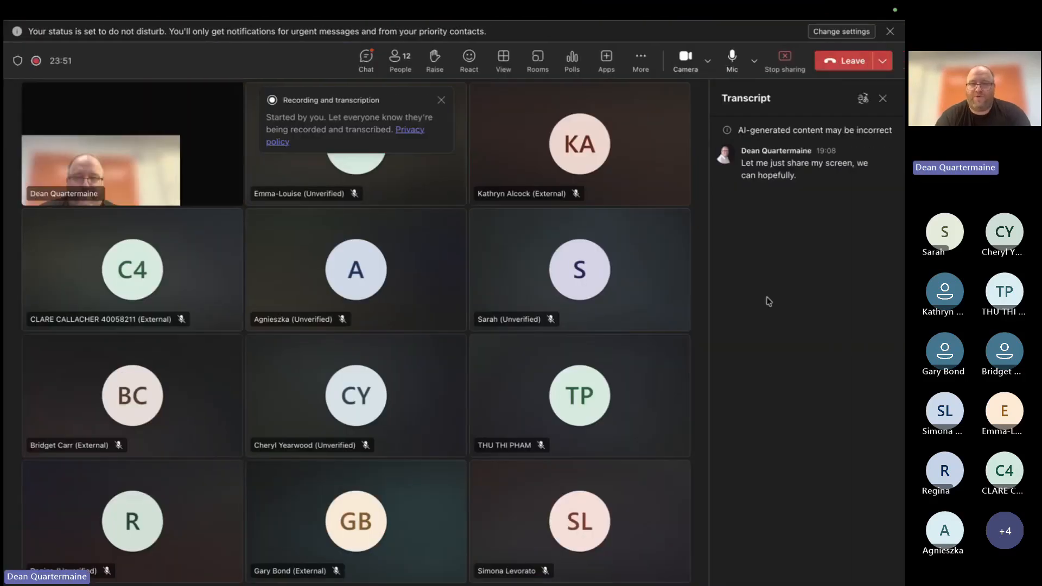